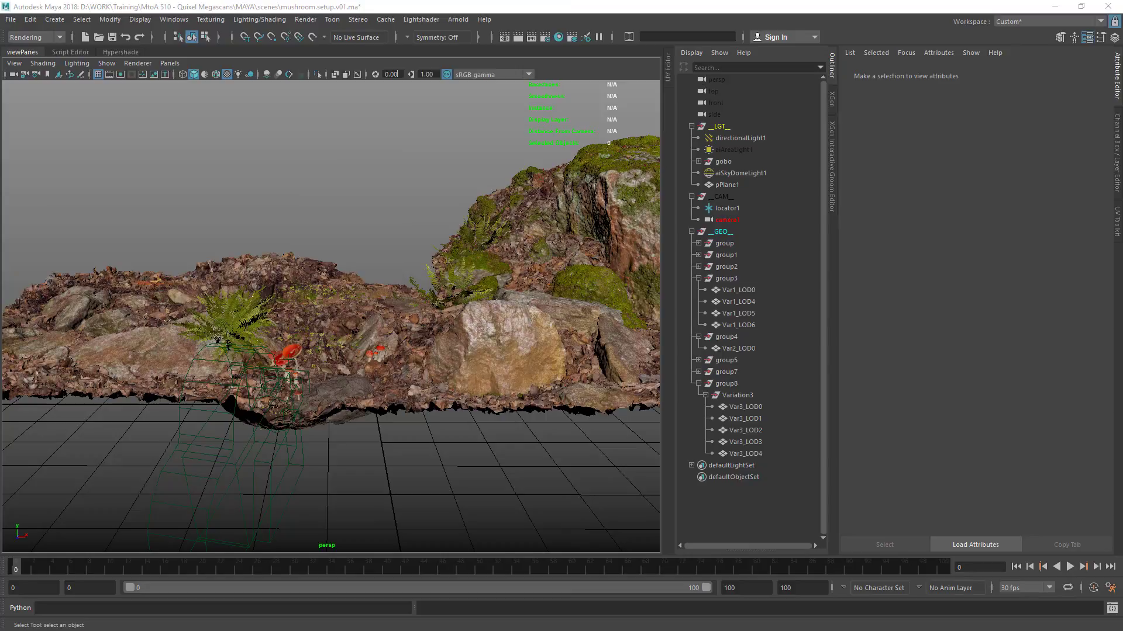
Step: Minimize the web browser window and look at the scene through camera1 in the viewport
drag(0, 76, 461, 119)
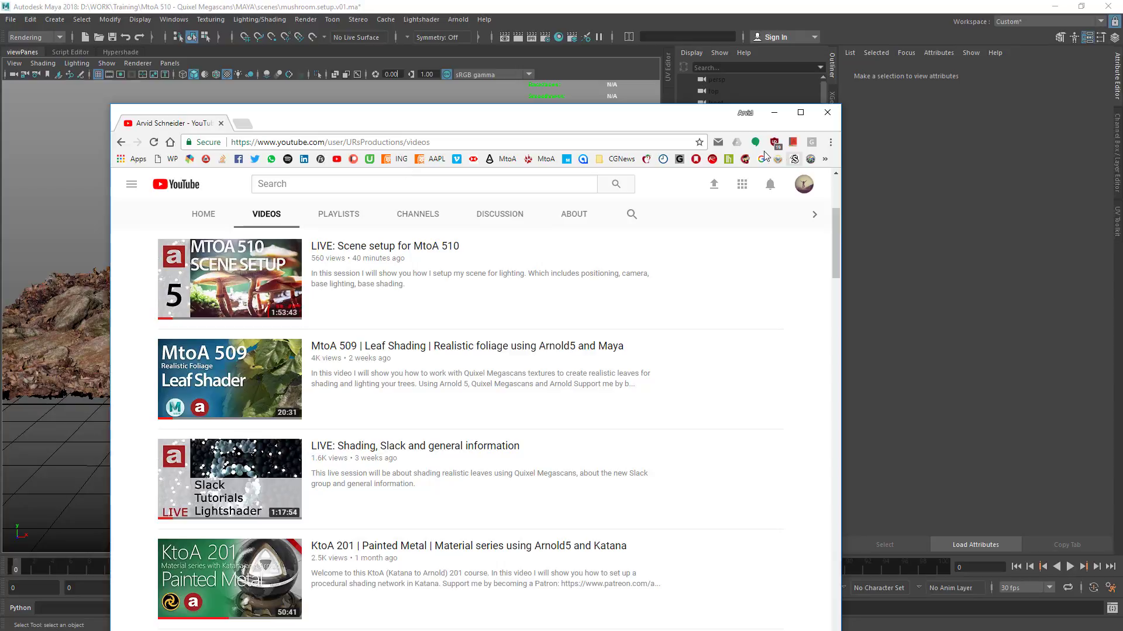
click(774, 113)
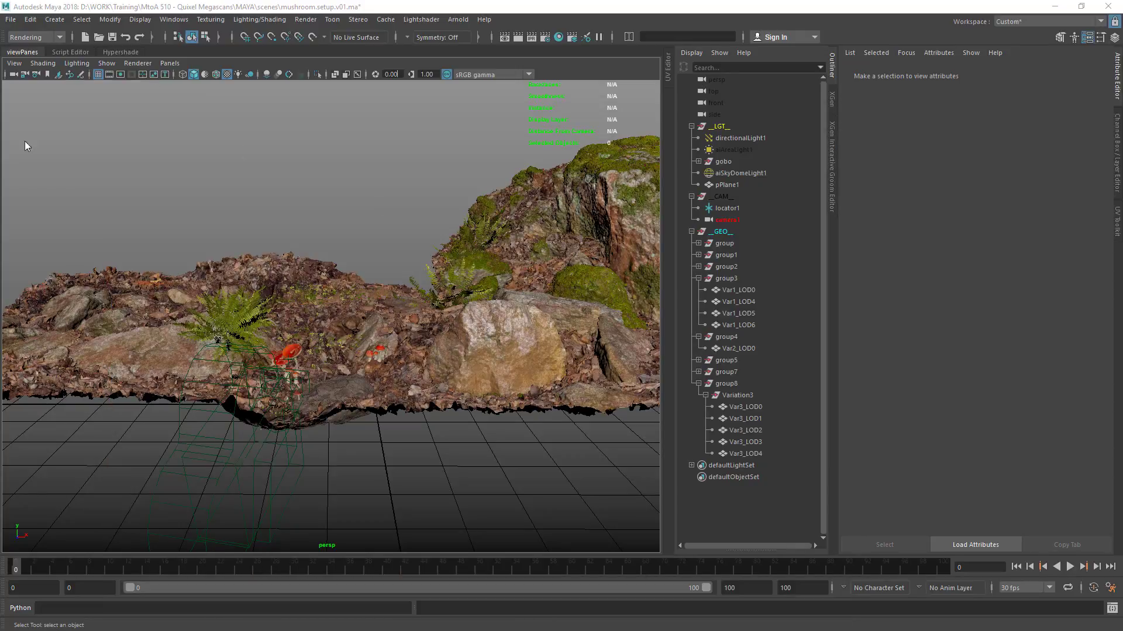
click(170, 63)
mouse_move(219, 76)
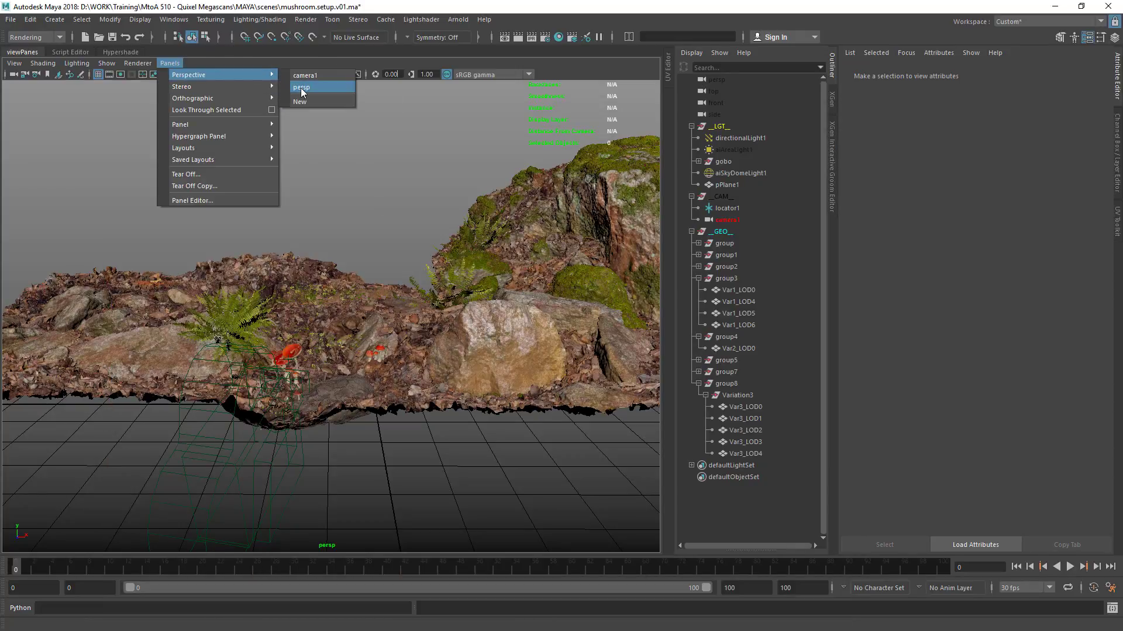
click(304, 76)
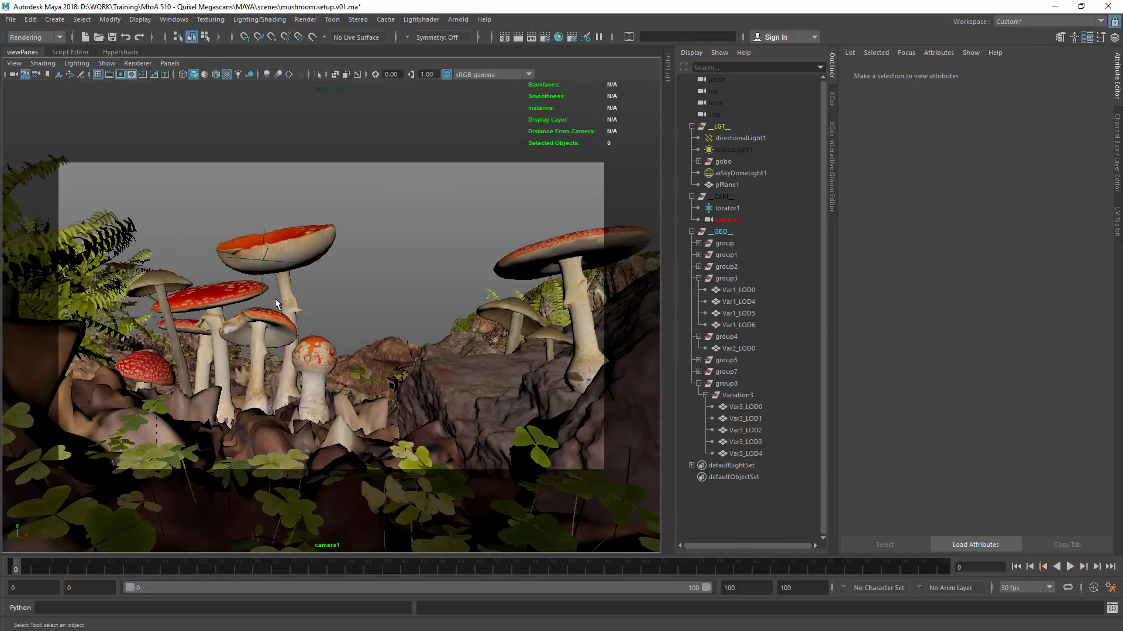
Step: Select the central bowl-shaped red mushroom and the fern plants in turn to identify them, and clear the selection
click(305, 246)
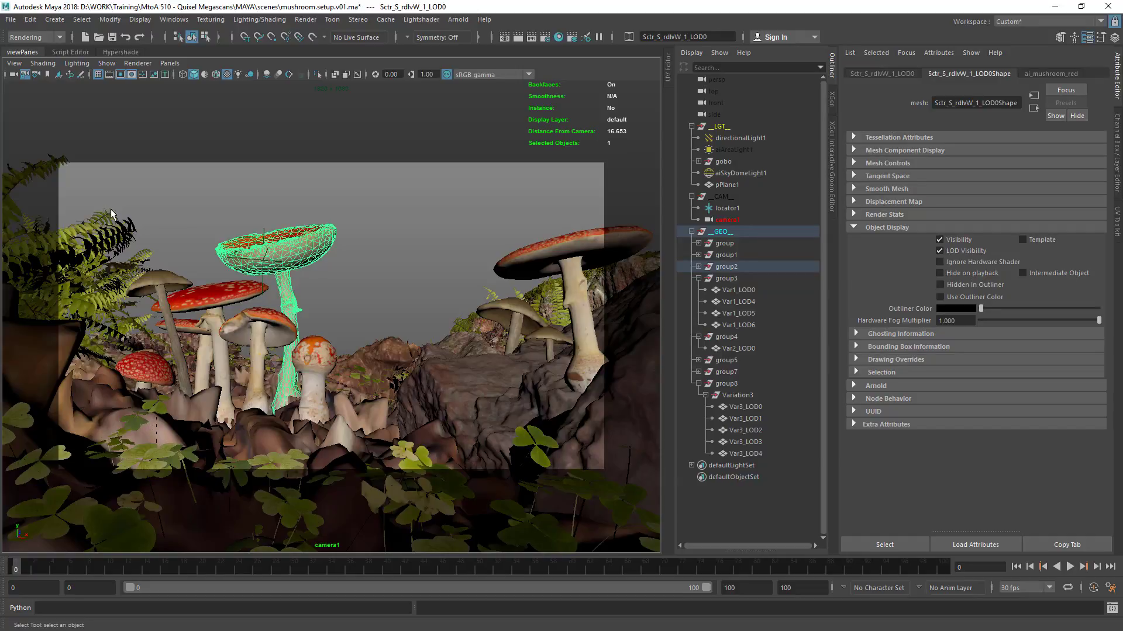
click(164, 249)
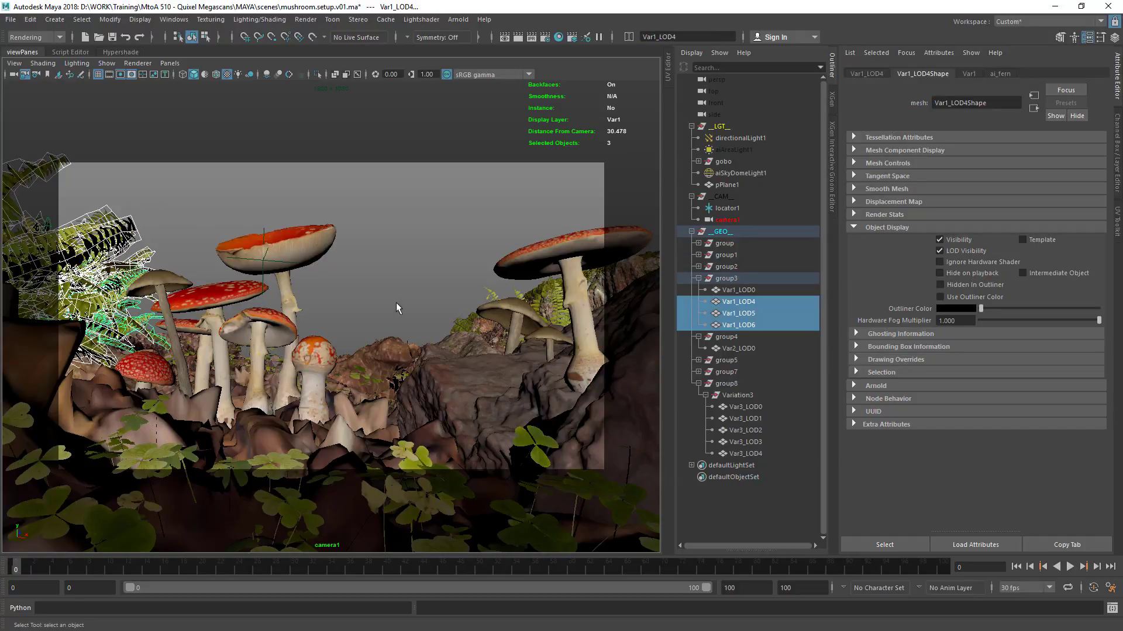
click(221, 170)
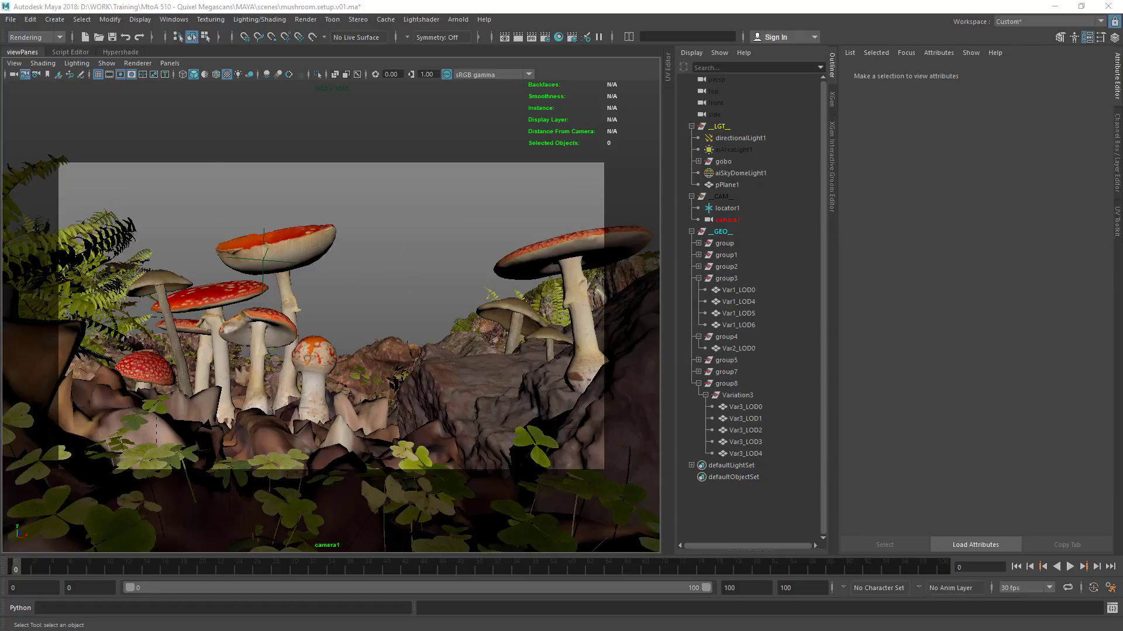
Step: Bring up the mushrooms.PNG reference image for review and minimize its viewer
key(alt+Tab)
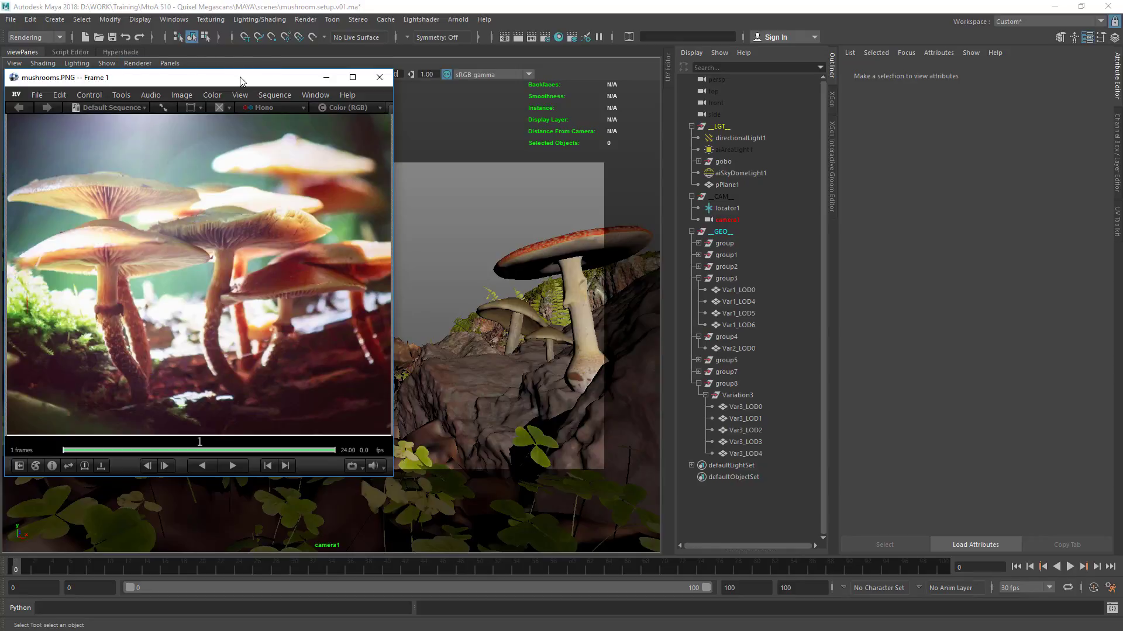
drag(242, 79, 317, 108)
click(402, 106)
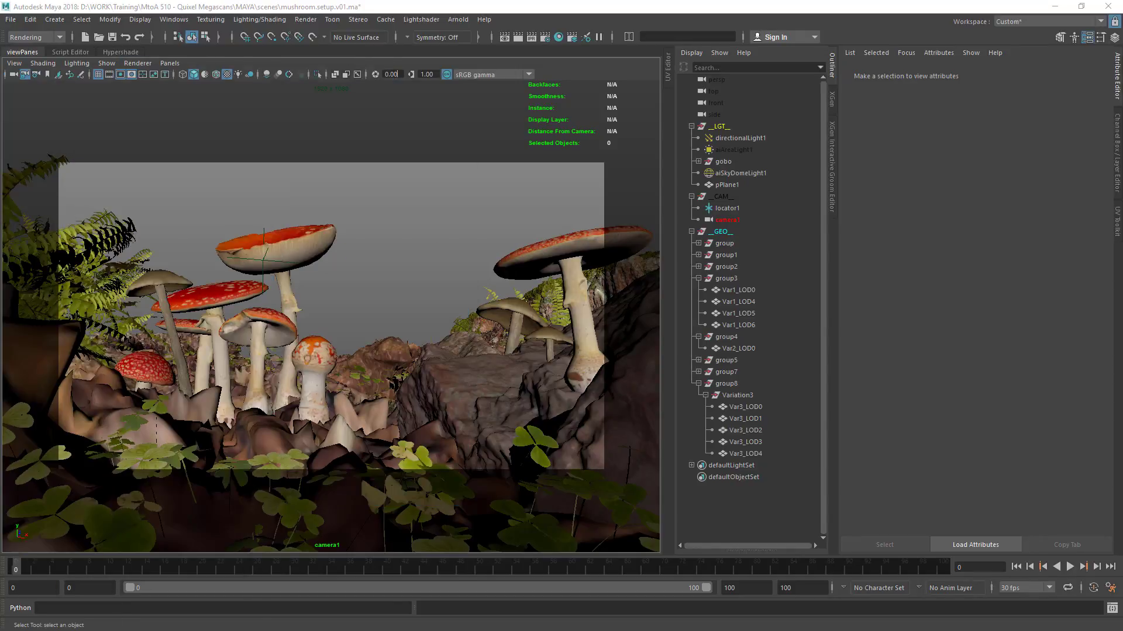
Step: Review the directional light and area light settings, and collapse the __GEO__ and __CAM__ groups in the Outliner
click(738, 138)
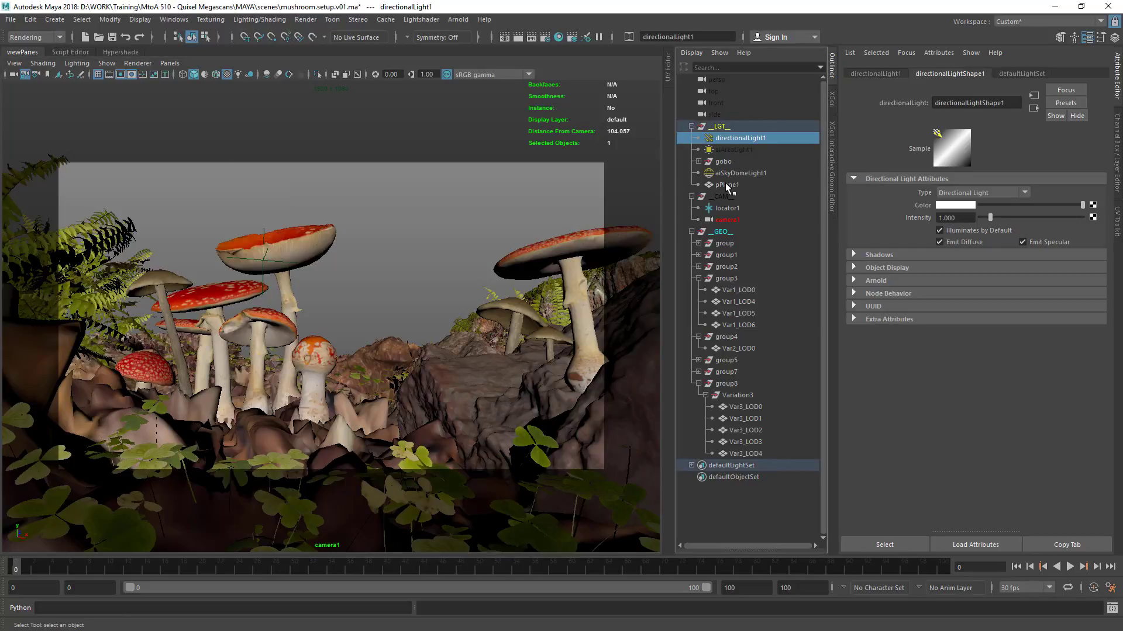
click(745, 151)
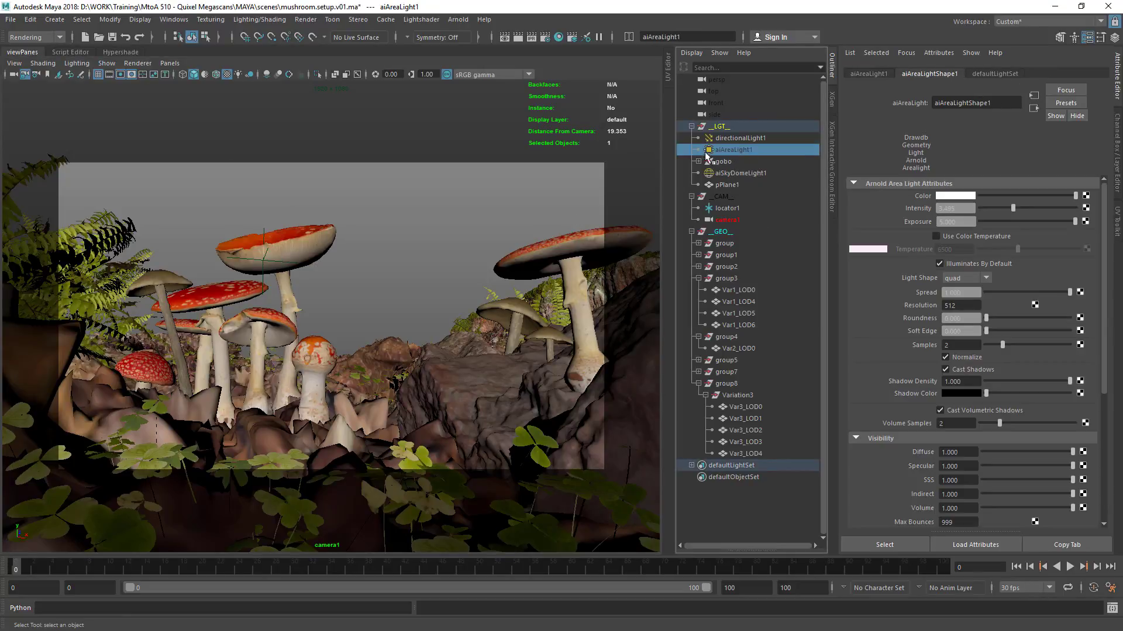
click(706, 395)
click(692, 232)
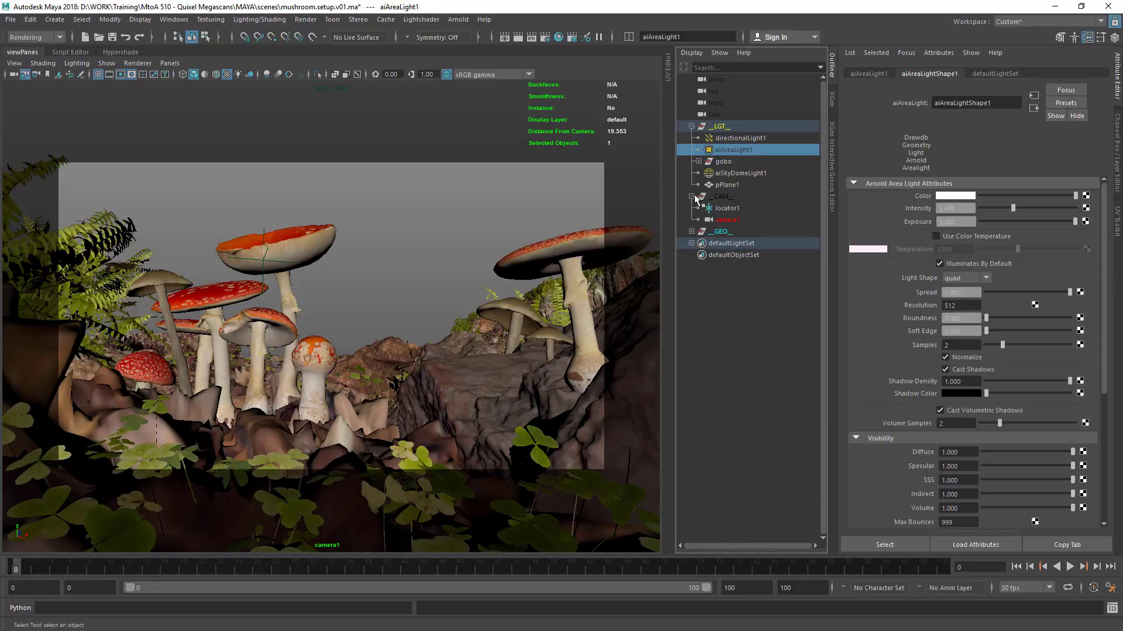
click(691, 197)
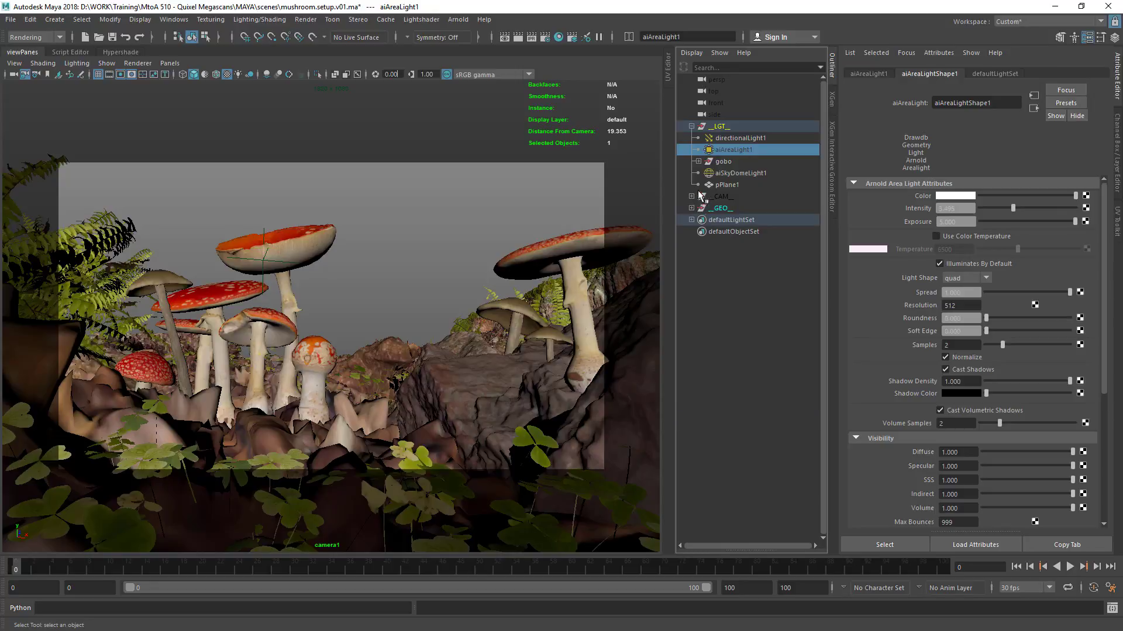
click(386, 223)
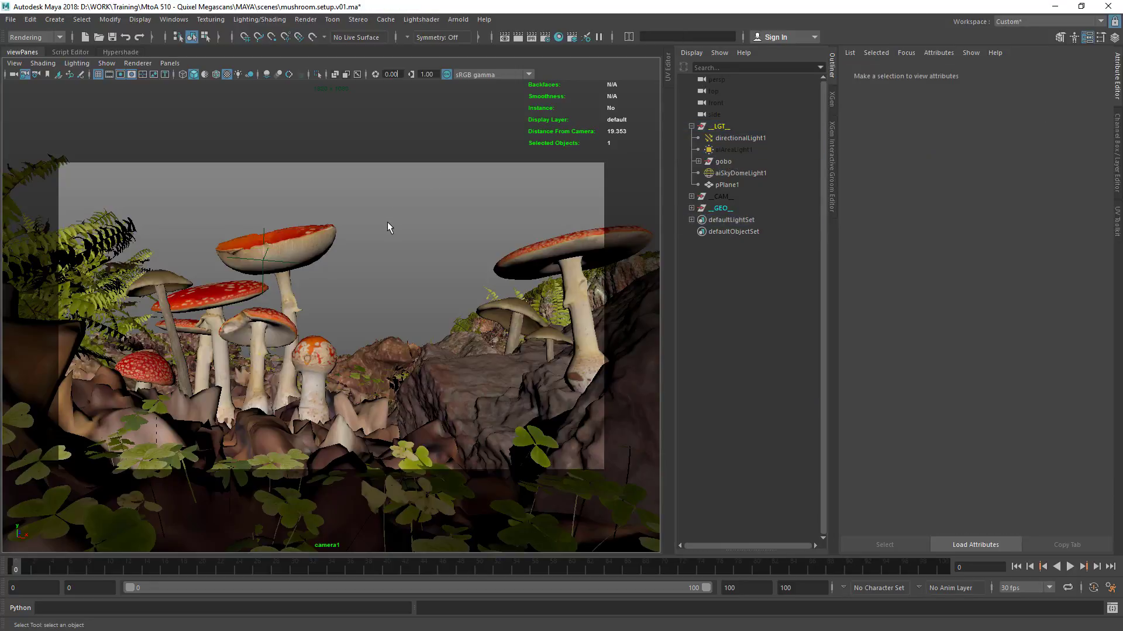
Step: Start saving the scene under a new name in the project's scenes folder, using mushroom.setup.v01.ma as the base name
click(11, 20)
click(53, 77)
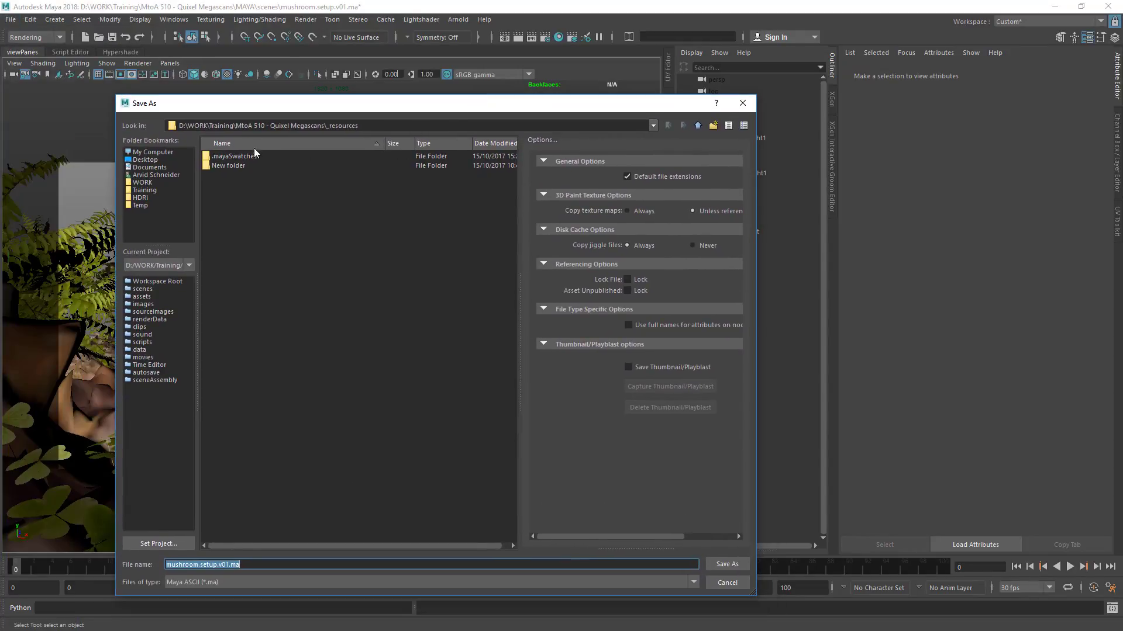
click(143, 289)
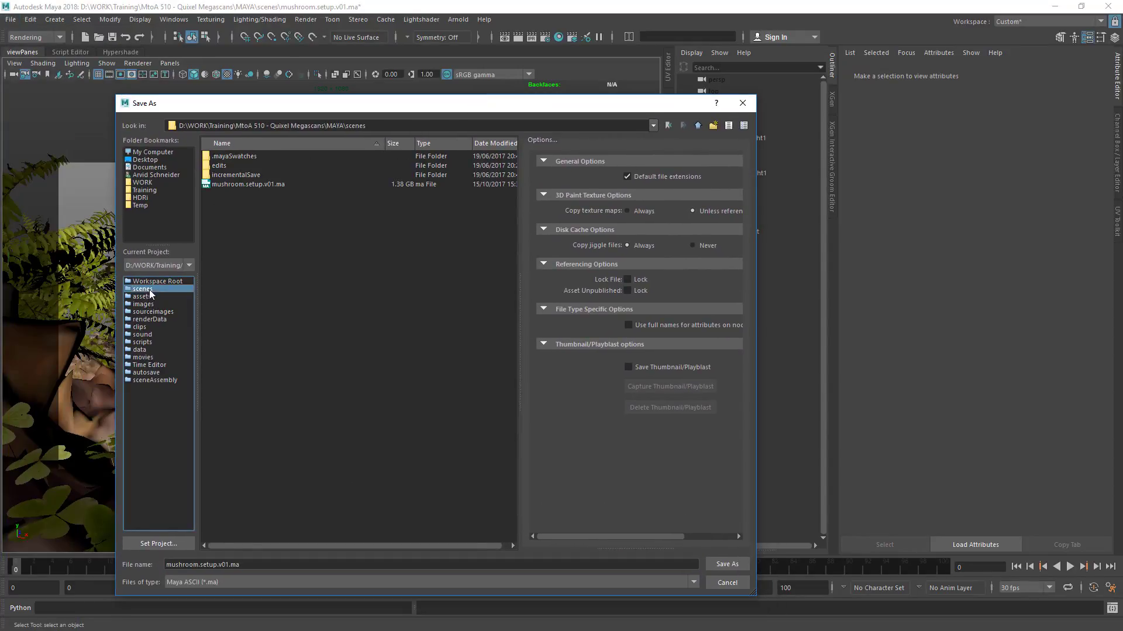
click(270, 184)
Step: Replace "setup" with "training" in the file name and save the scene as mushroom.training.v01.ma
click(207, 565)
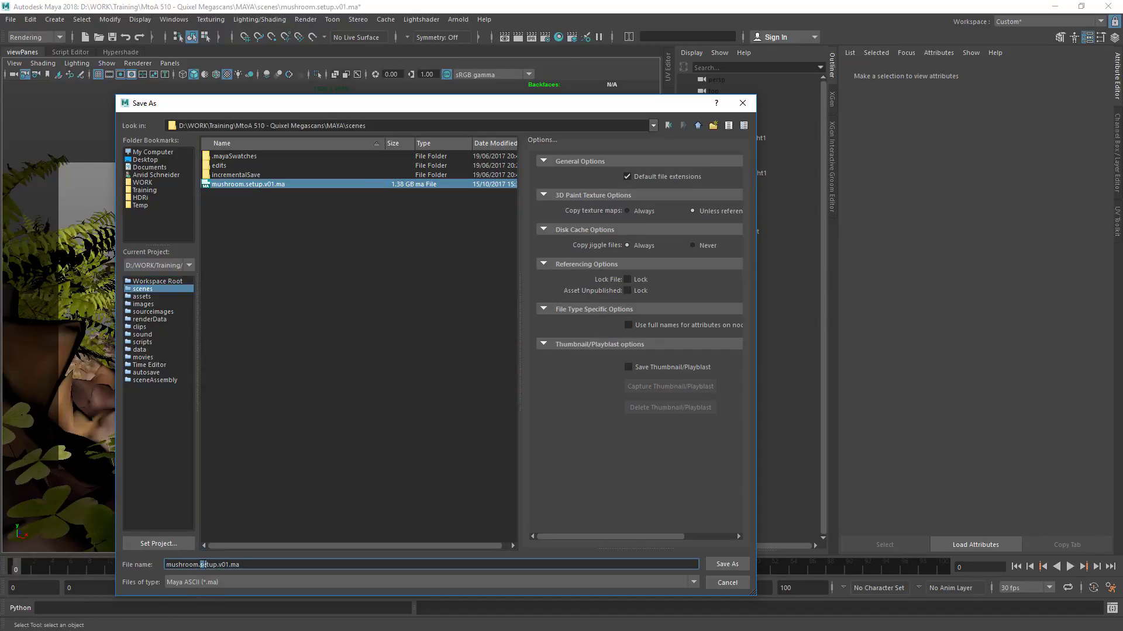
drag(214, 566, 204, 565)
key(BackSpace)
key(BackSpace)
key(BackSpace)
key(Delete)
key(Delete)
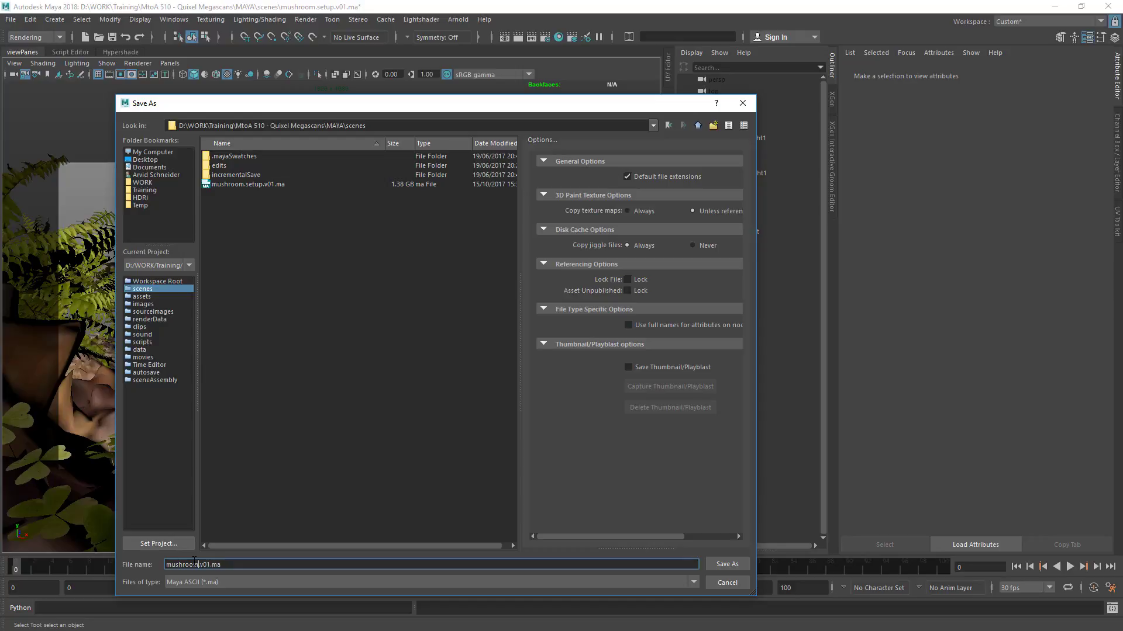
text(.training.)
click(727, 564)
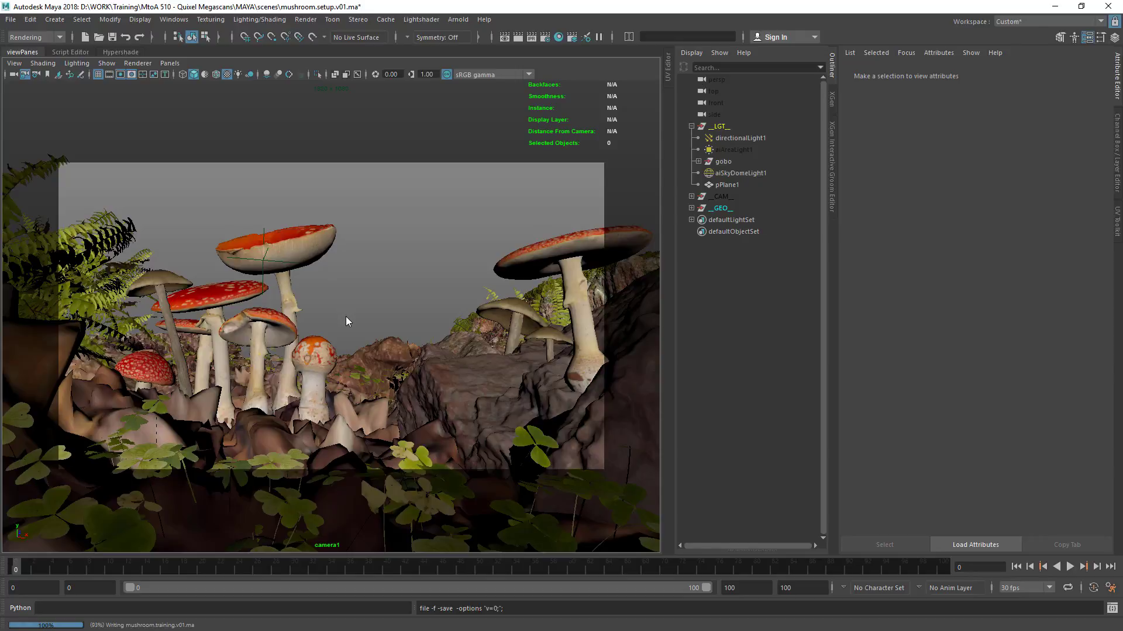
Step: Graph the shading network of the central bowl-shaped red mushroom in a new Hypershade graph tab
click(336, 280)
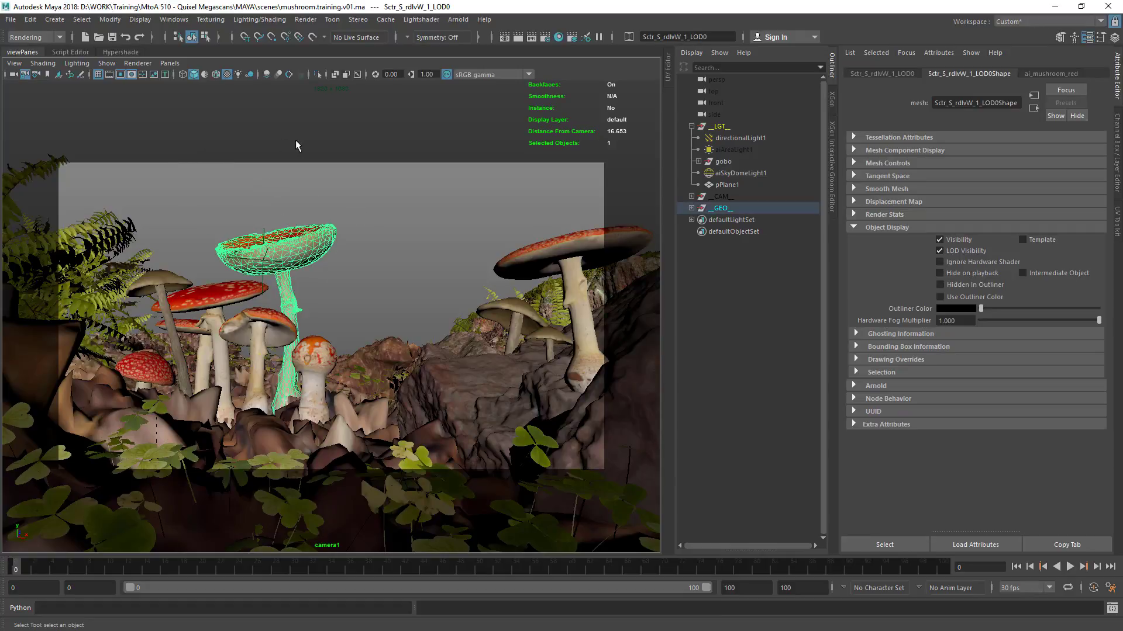
click(126, 53)
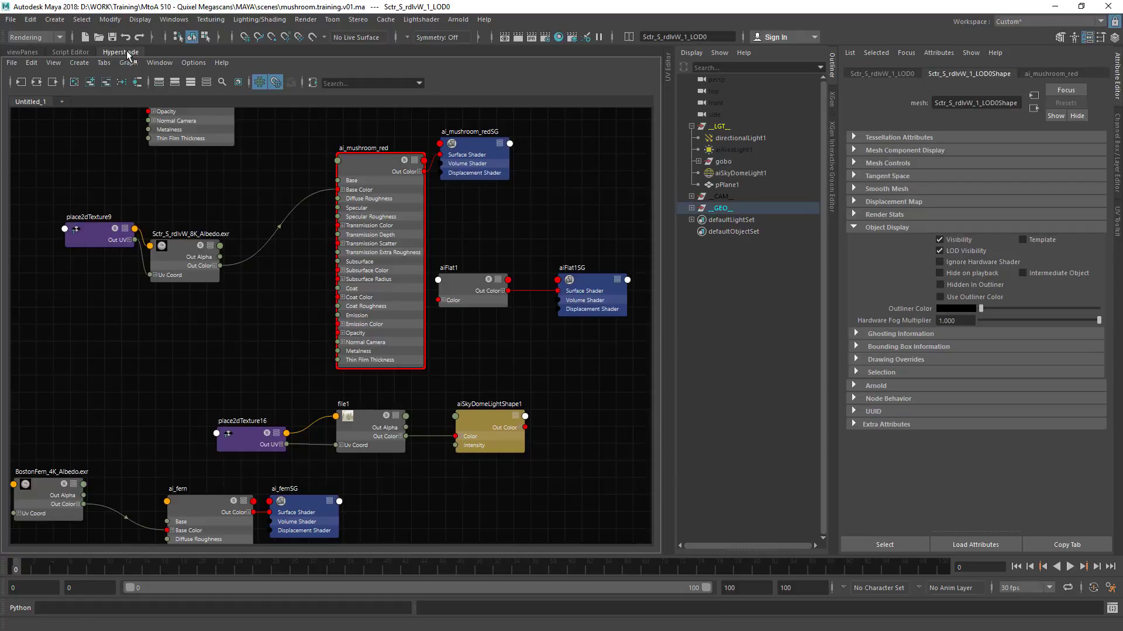
click(61, 101)
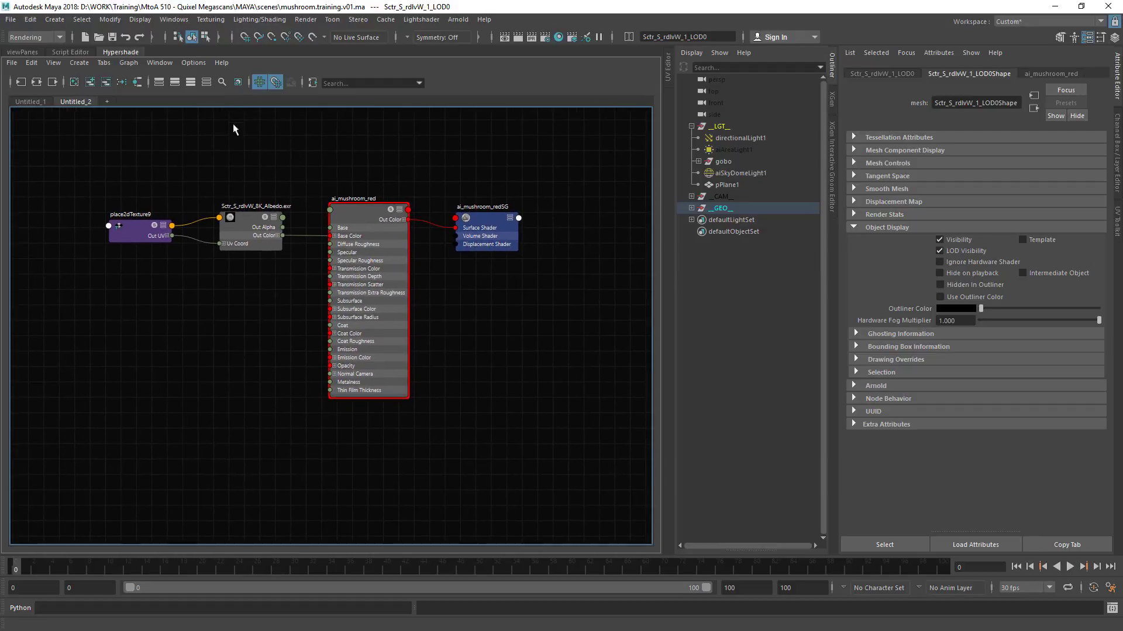
Step: Rename the new Hypershade graph tab to mushroom_red
double_click(80, 103)
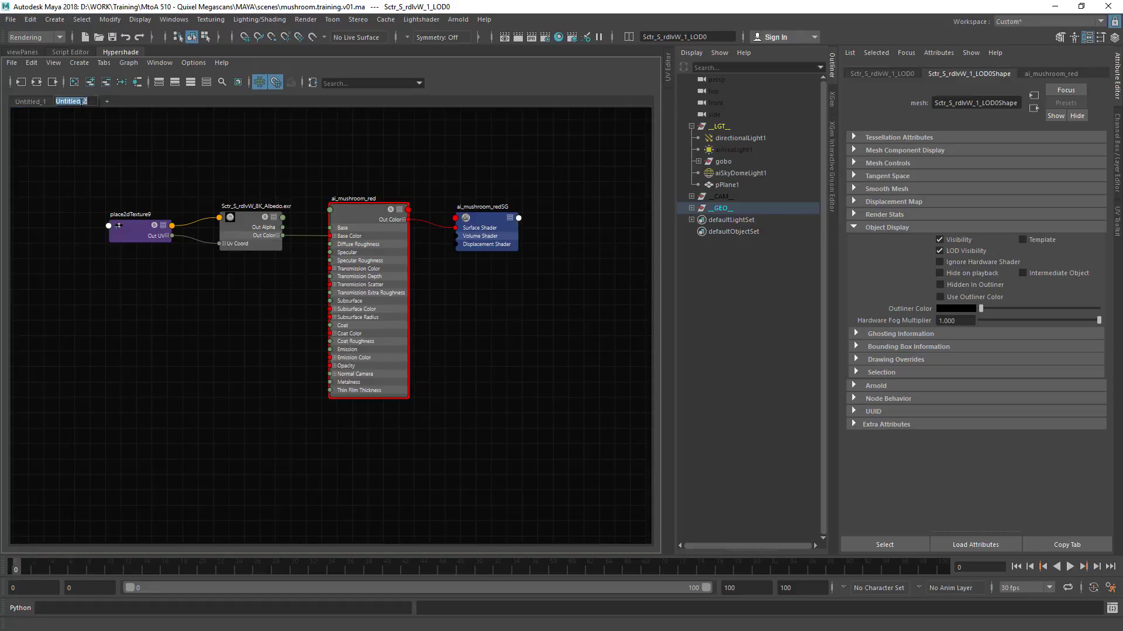
text(mr)
text(shroom_red)
key(Return)
Step: Examine the ai_mushroom_red shader's attributes and node network, and check the mushrooms in the camera view
mouse_move(247, 224)
alt+middle_down()
mouse_move(307, 213)
mouse_move(266, 222)
alt+middle_up()
scroll(305, 213, down, 2)
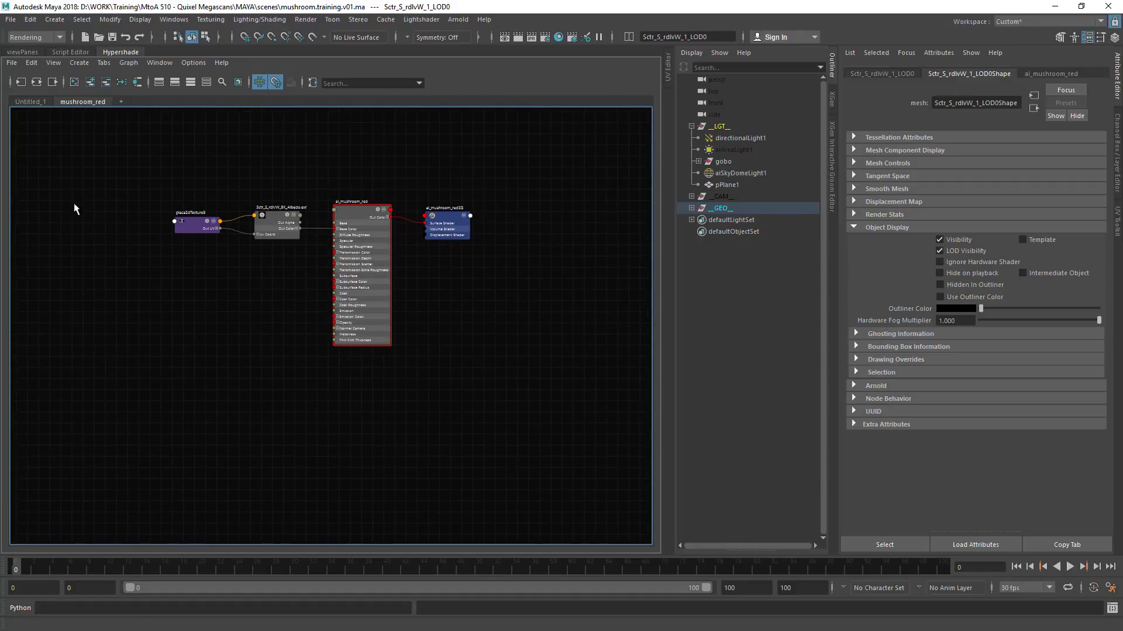
scroll(370, 230, up, 4)
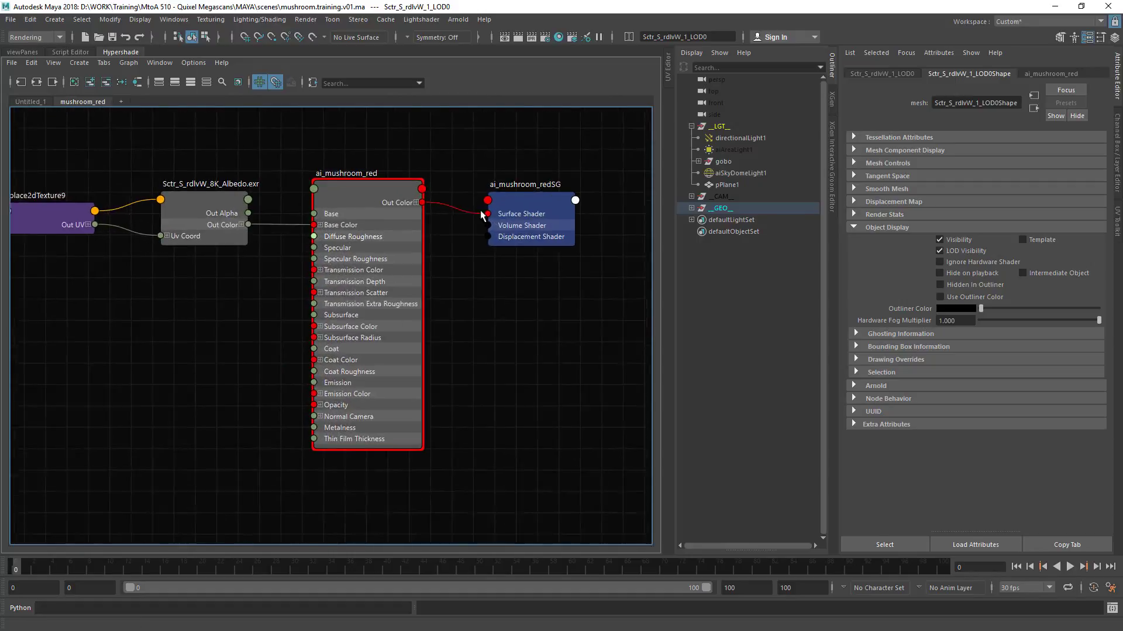
click(364, 193)
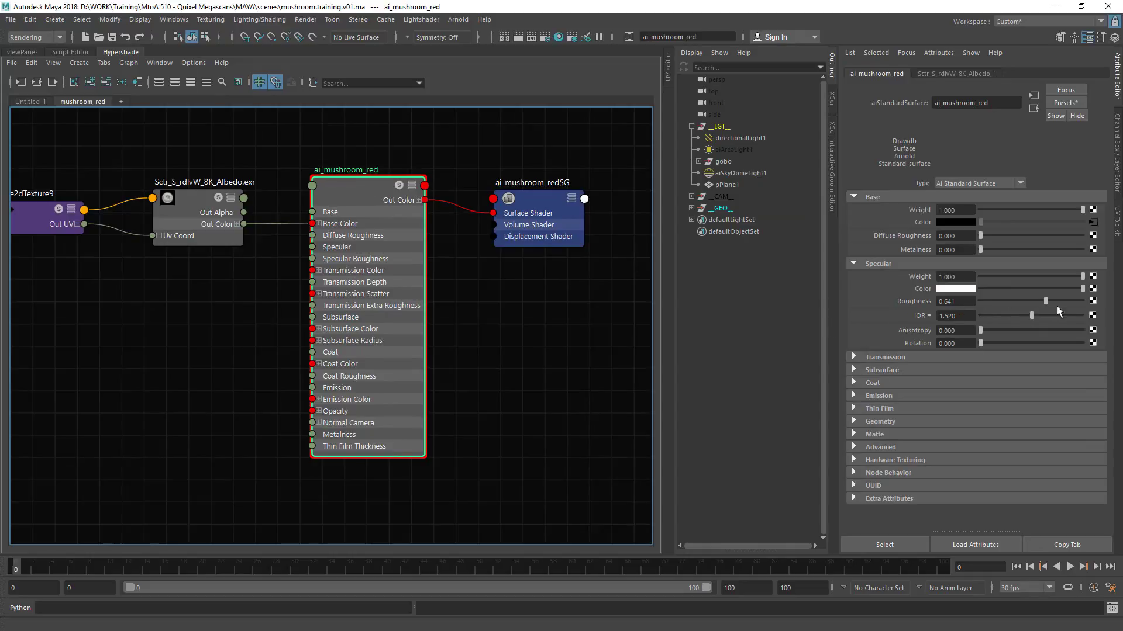
click(22, 52)
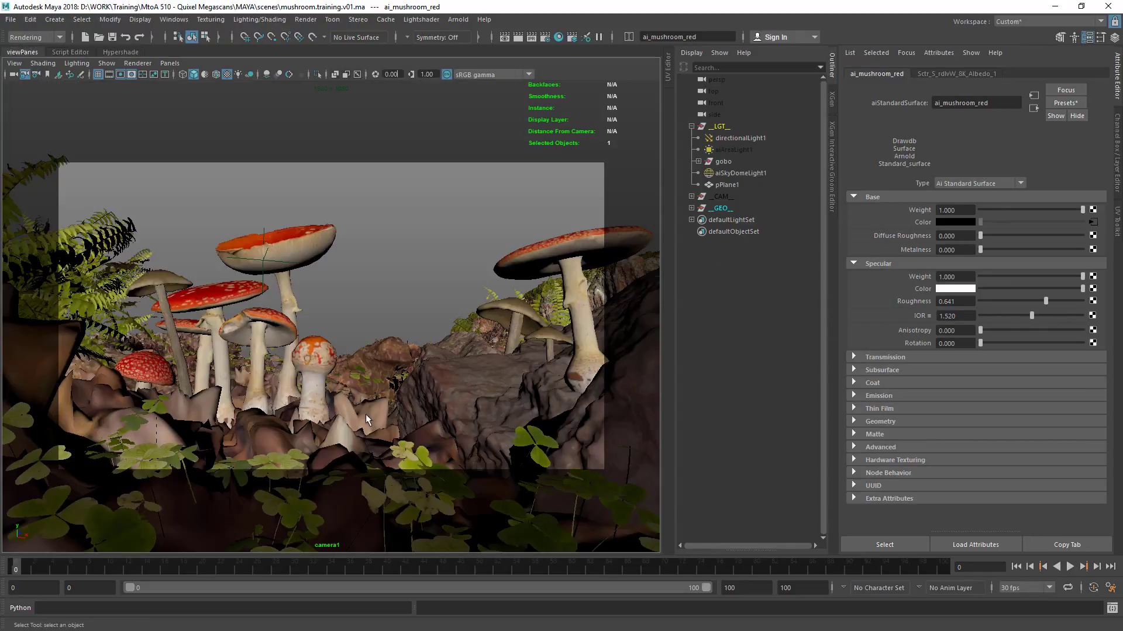
click(111, 52)
scroll(287, 260, down, 2)
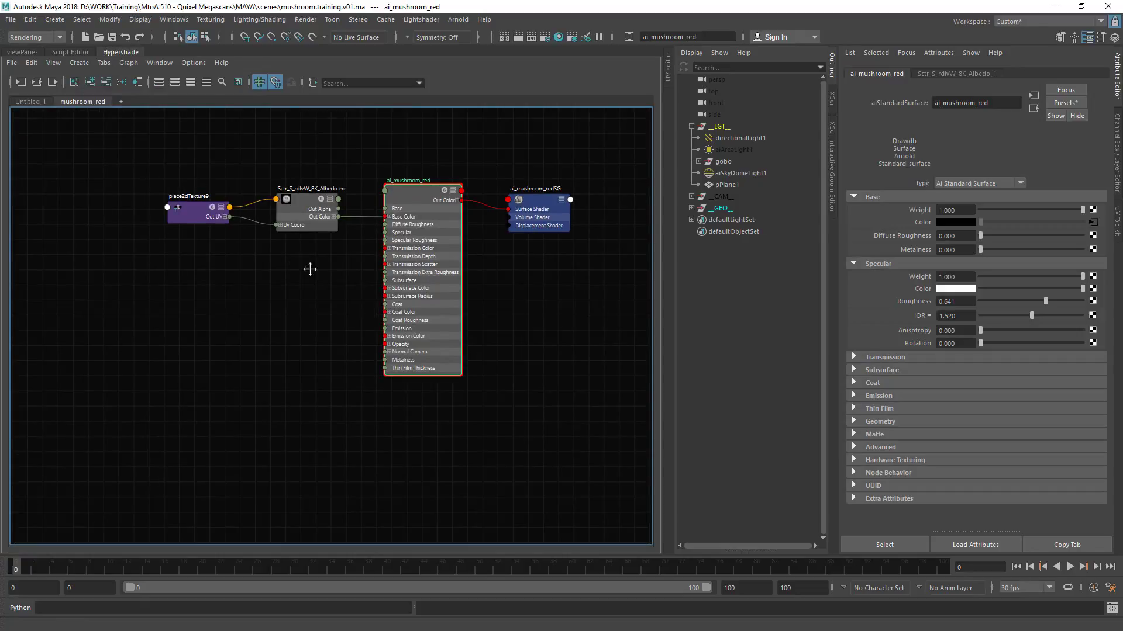
alt+middle_drag(310, 269, 345, 287)
click(308, 305)
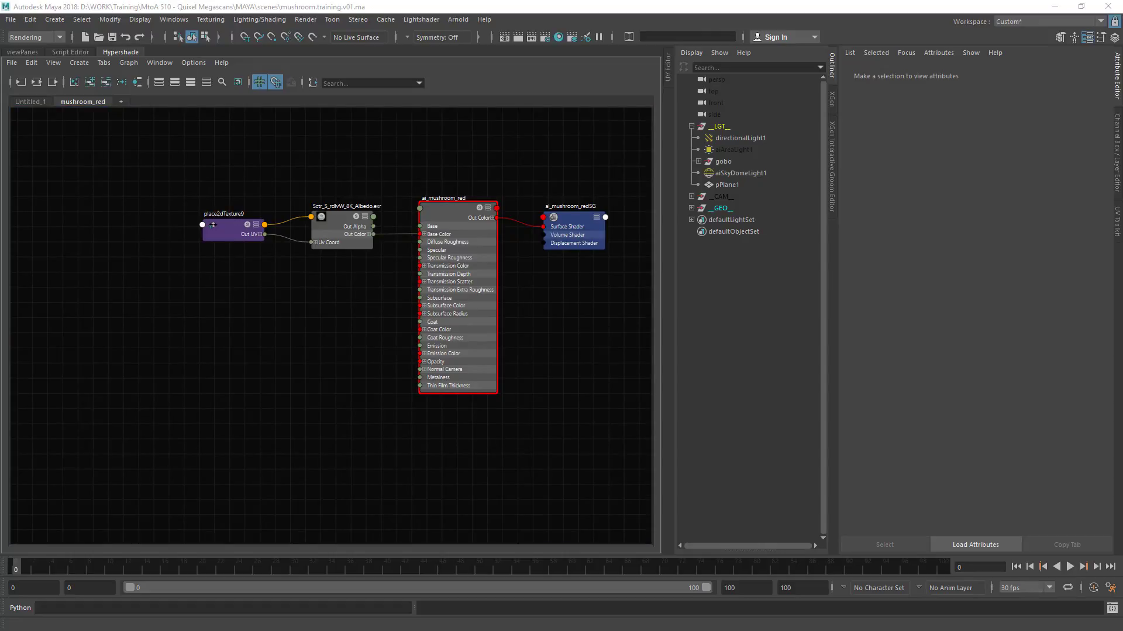
Step: Switch to File Explorer and open the Scatter_Mushroom_rdlvW_8K_3d_ms folder inside QuixelMegascans
drag(7, 263, 507, 145)
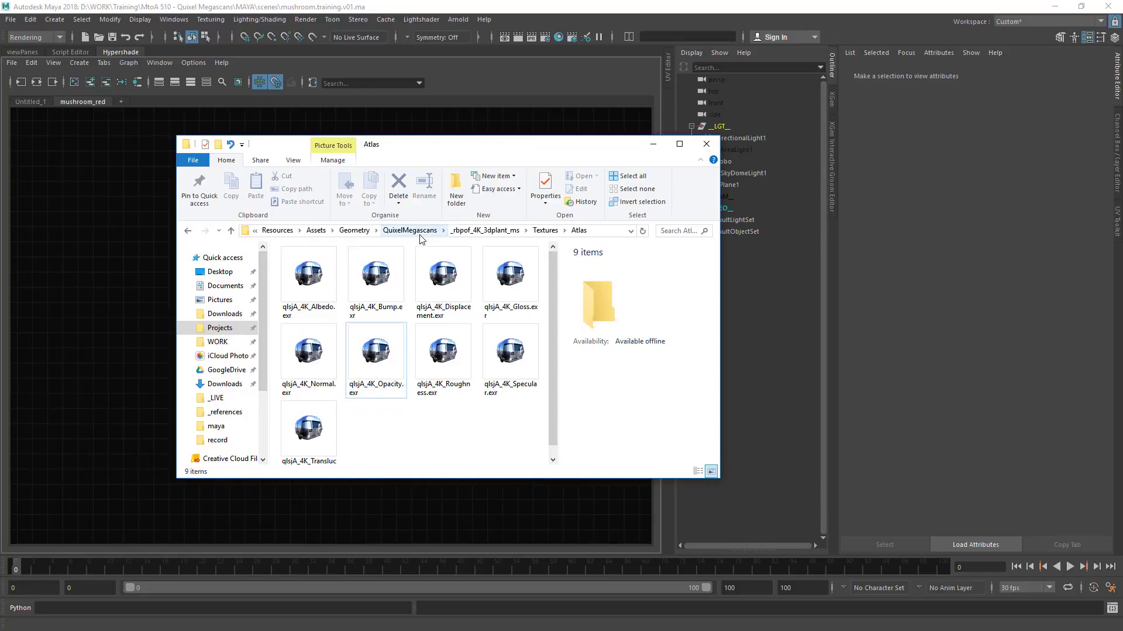
click(420, 233)
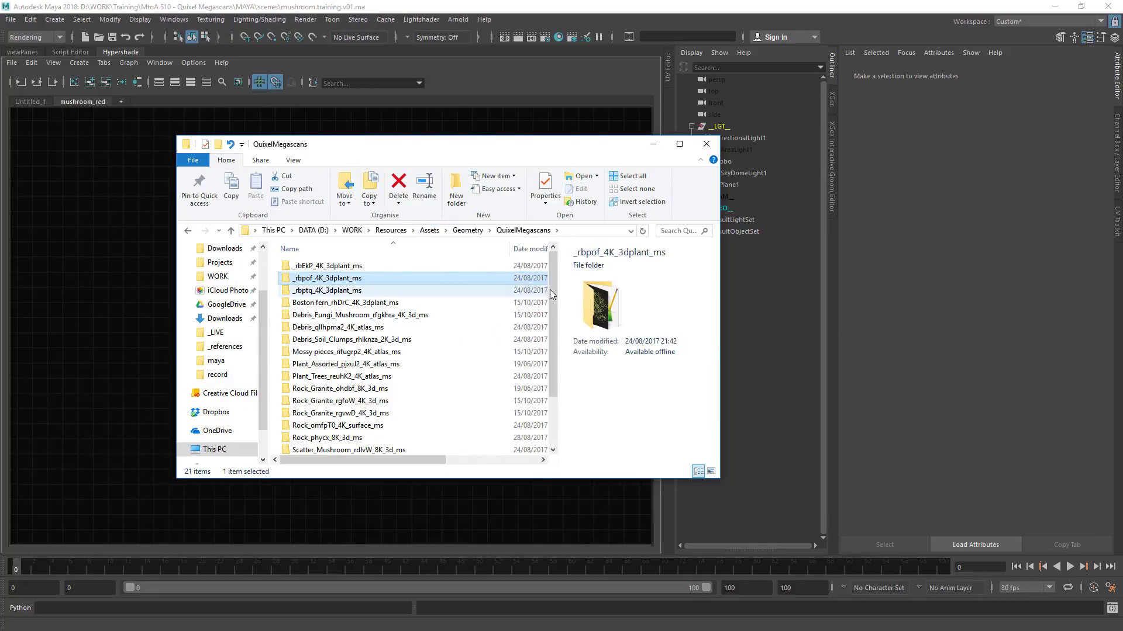
mouse_move(550, 289)
mouse_down()
mouse_move(555, 324)
mouse_move(560, 308)
mouse_up()
double_click(381, 421)
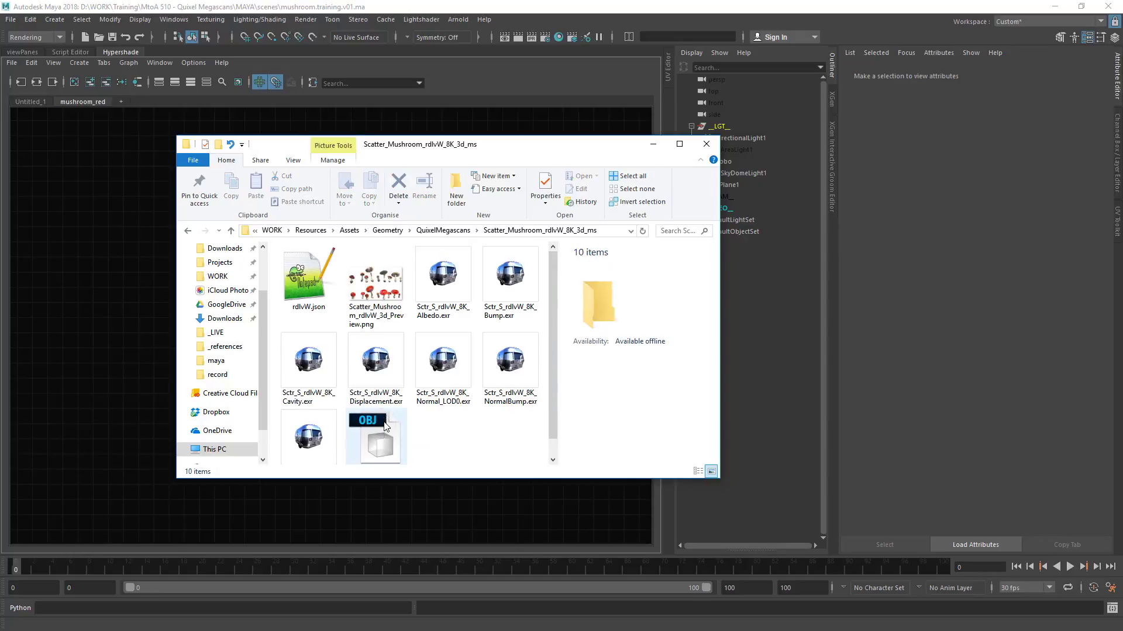
Step: Check the mushroom preview PNG, enlarge the File Explorer window, and select the Sctr_S_rdlvW_8K_Albedo.exr texture
click(376, 286)
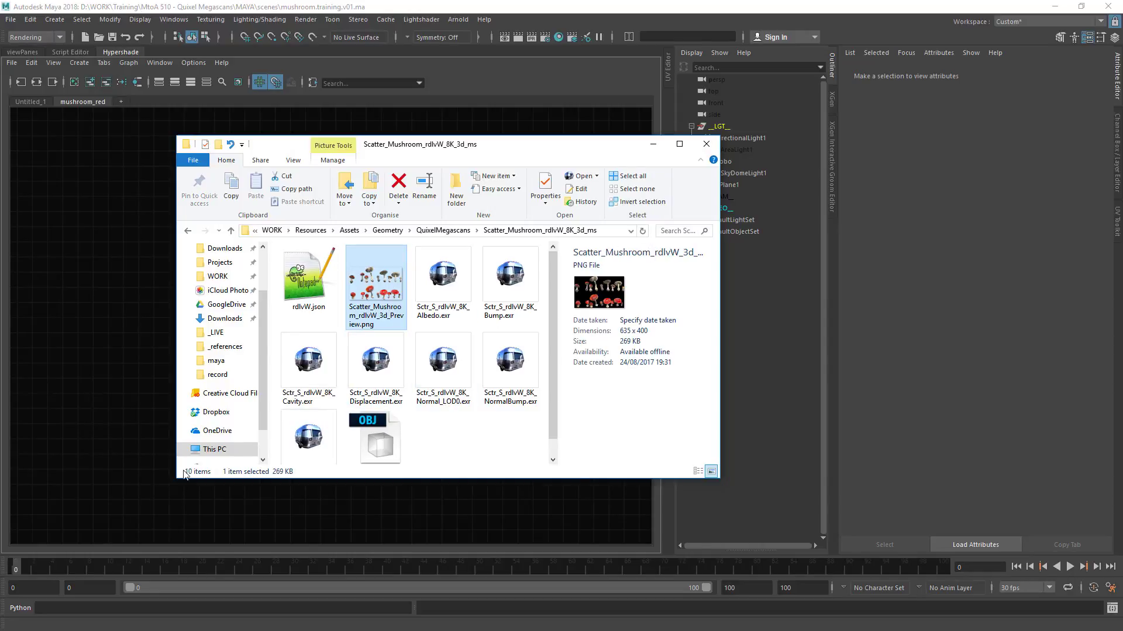
key(super)
super+right_drag(202, 473, 102, 548)
click(368, 459)
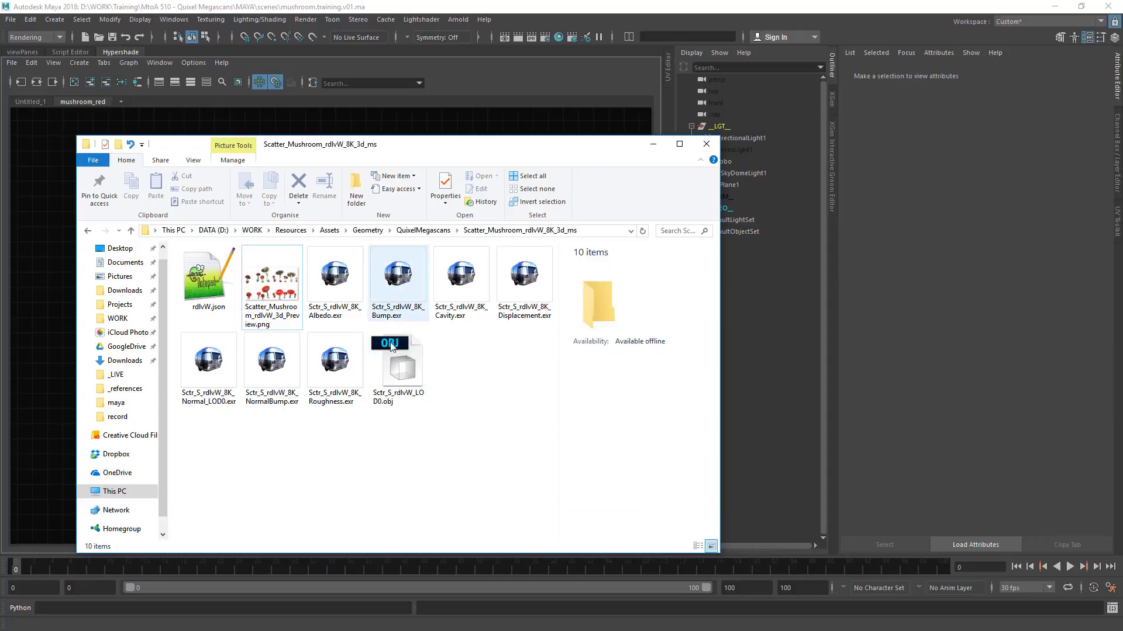
click(342, 290)
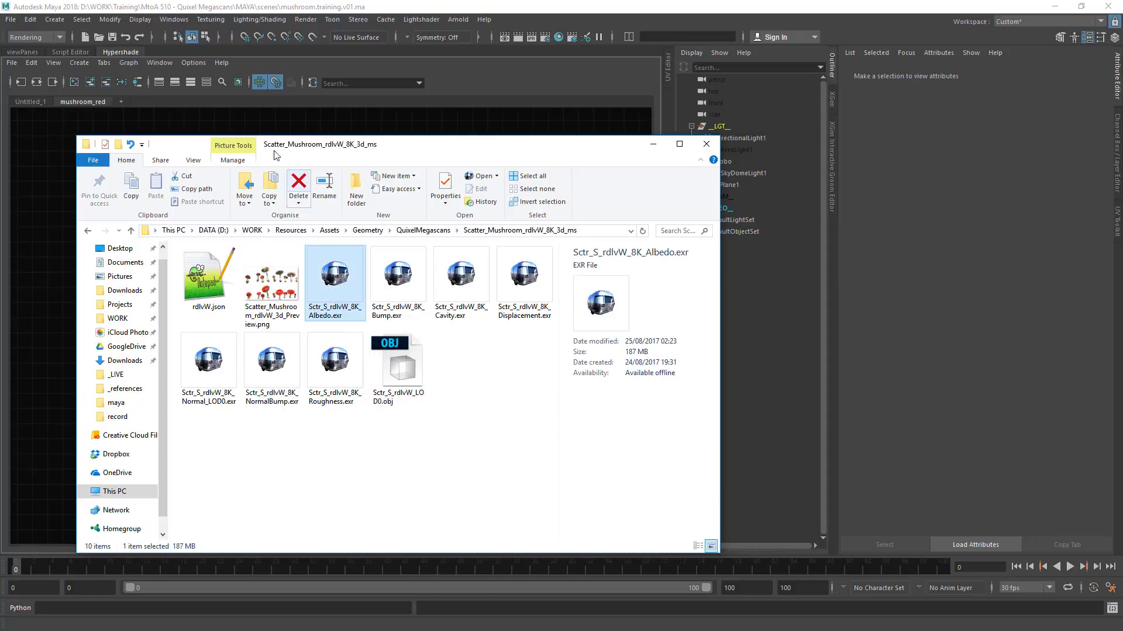
Step: List the folder in Details view with full file names, and select all the EXR textures from Albedo to Roughness
click(195, 160)
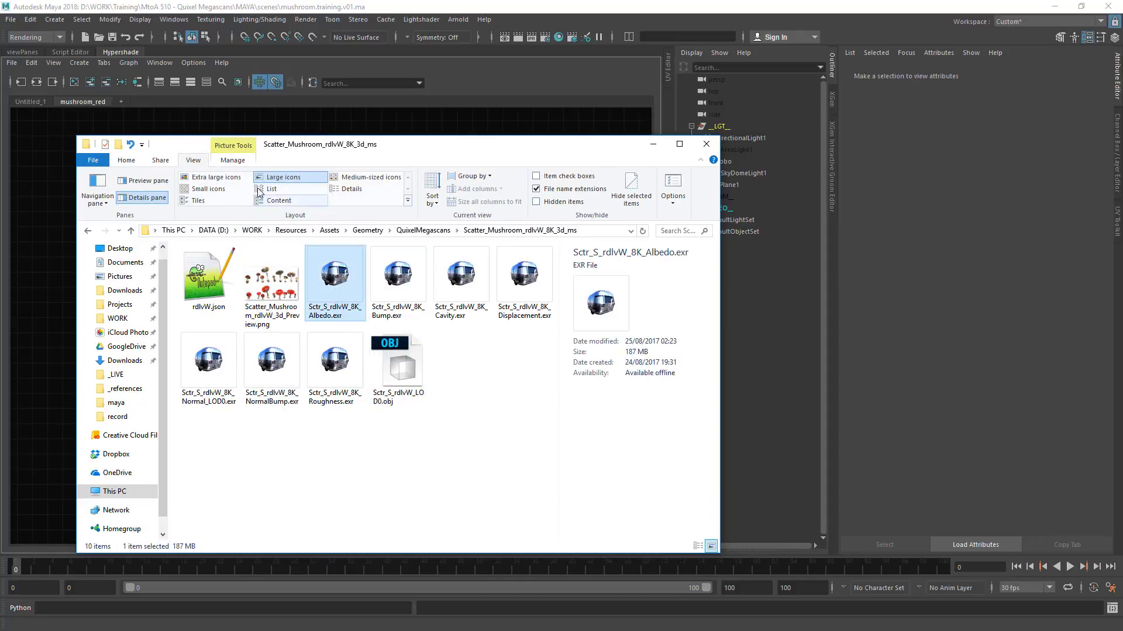
click(354, 190)
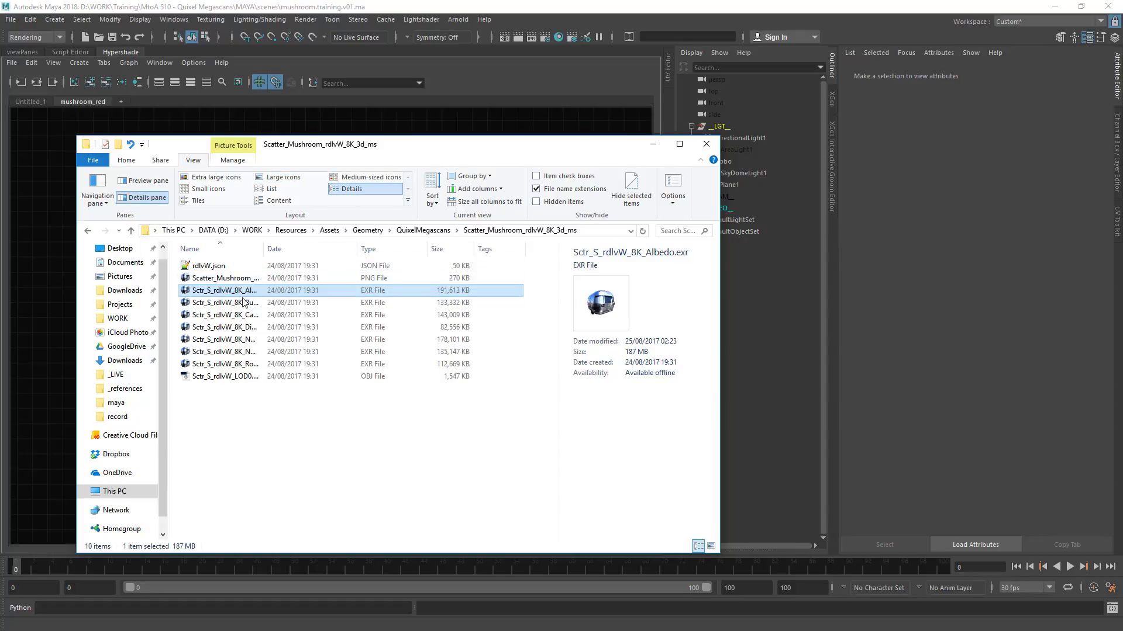
shift+click(233, 366)
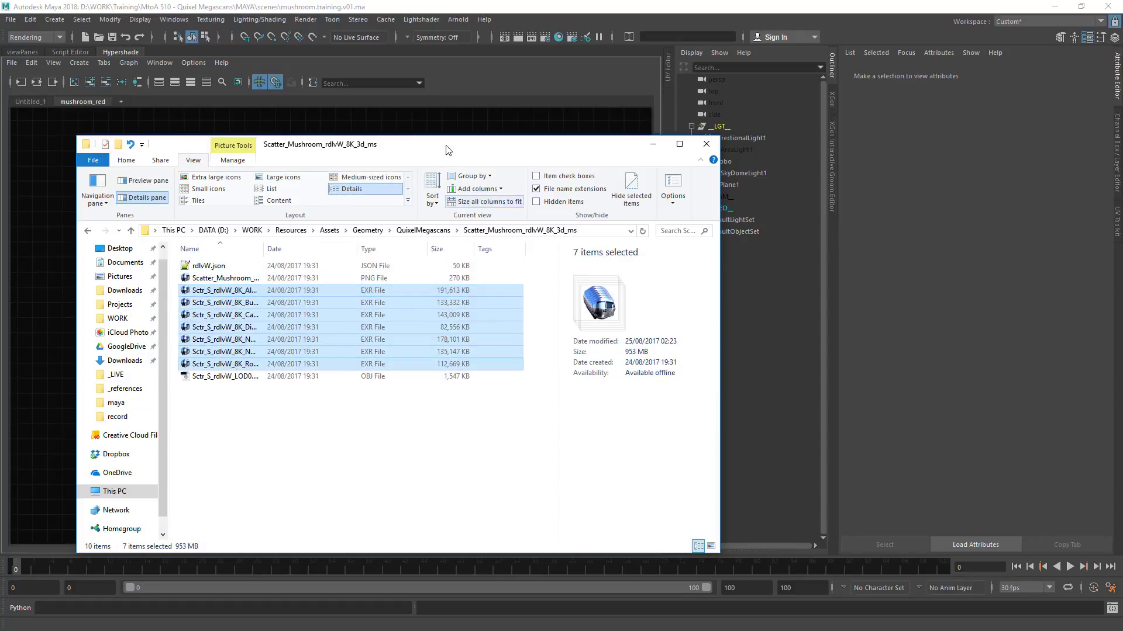
drag(401, 146, 705, 155)
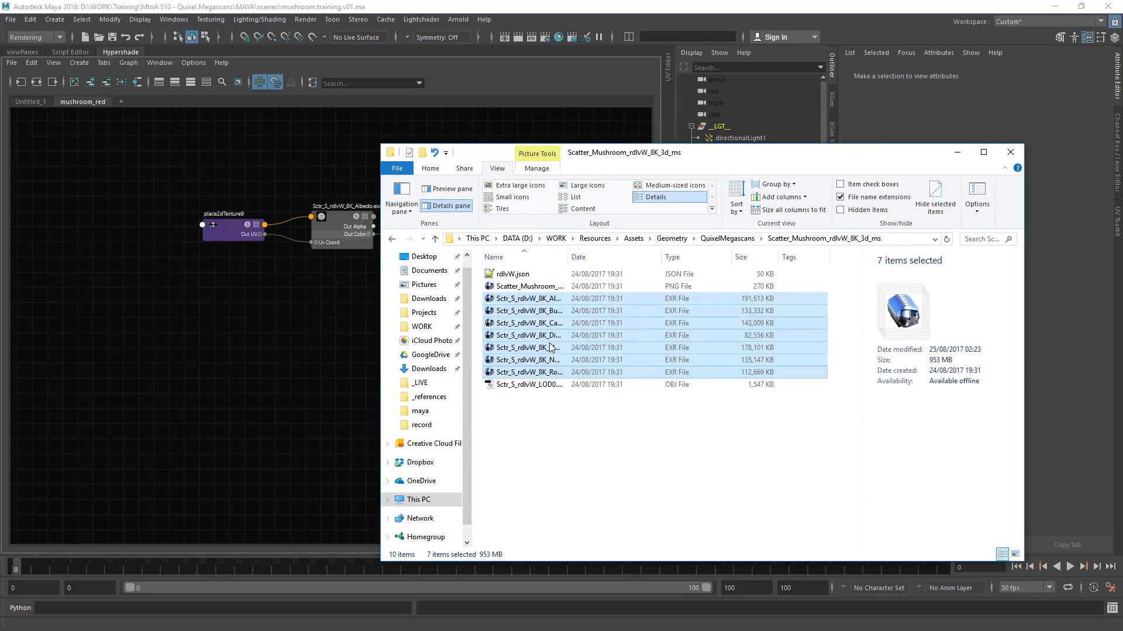
double_click(568, 257)
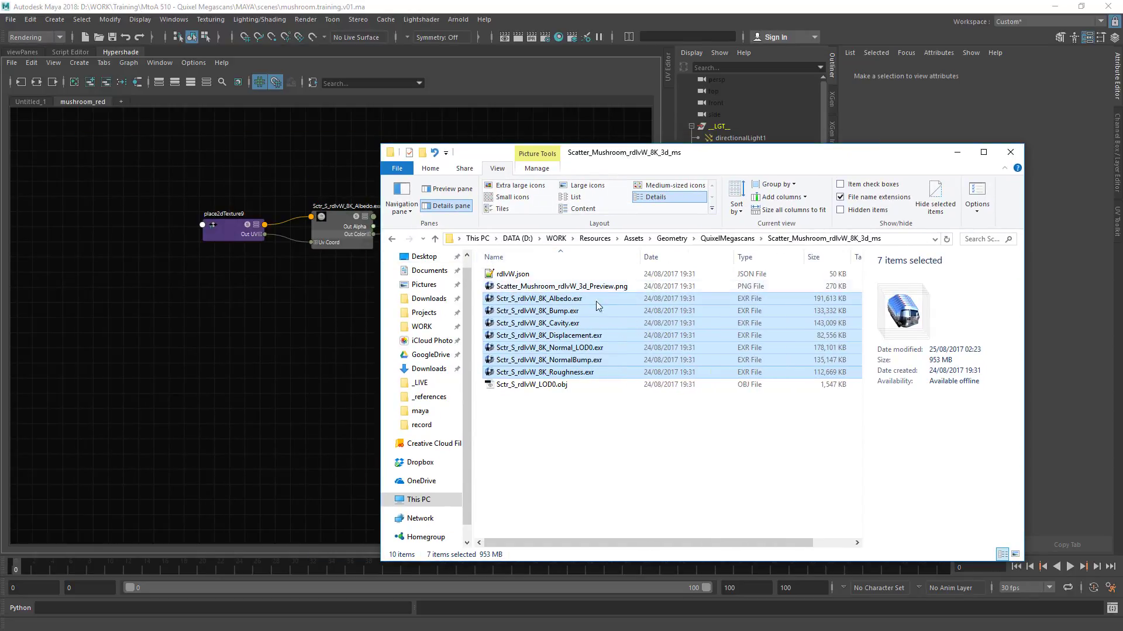
Step: Import the EXR textures except Albedo into the mushroom_red Hypershade graph, and minimize File Explorer
ctrl+click(561, 298)
drag(543, 322, 186, 371)
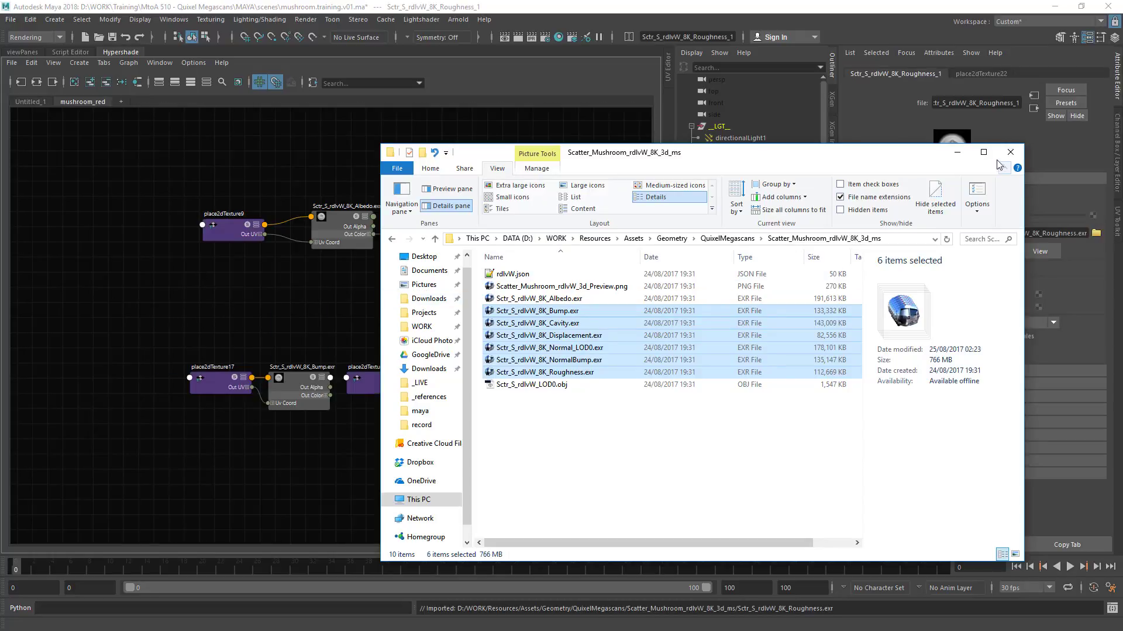
click(958, 153)
click(292, 307)
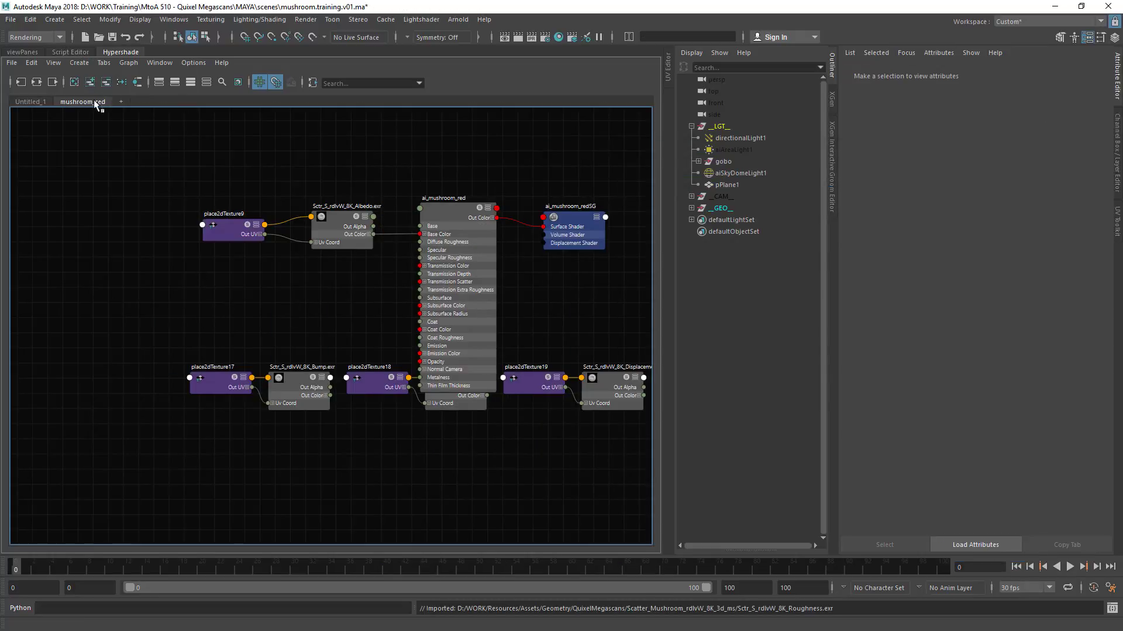
Step: Rearrange the mushroom_red graph and collapse its nodes to the compact display without attribute ports
click(121, 82)
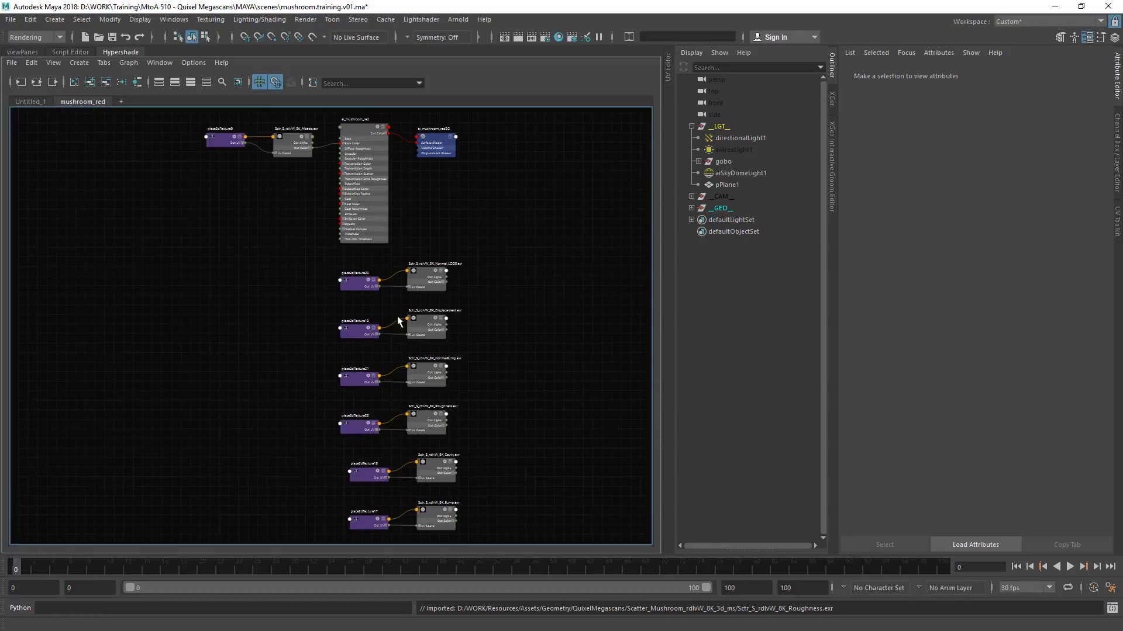
key(1)
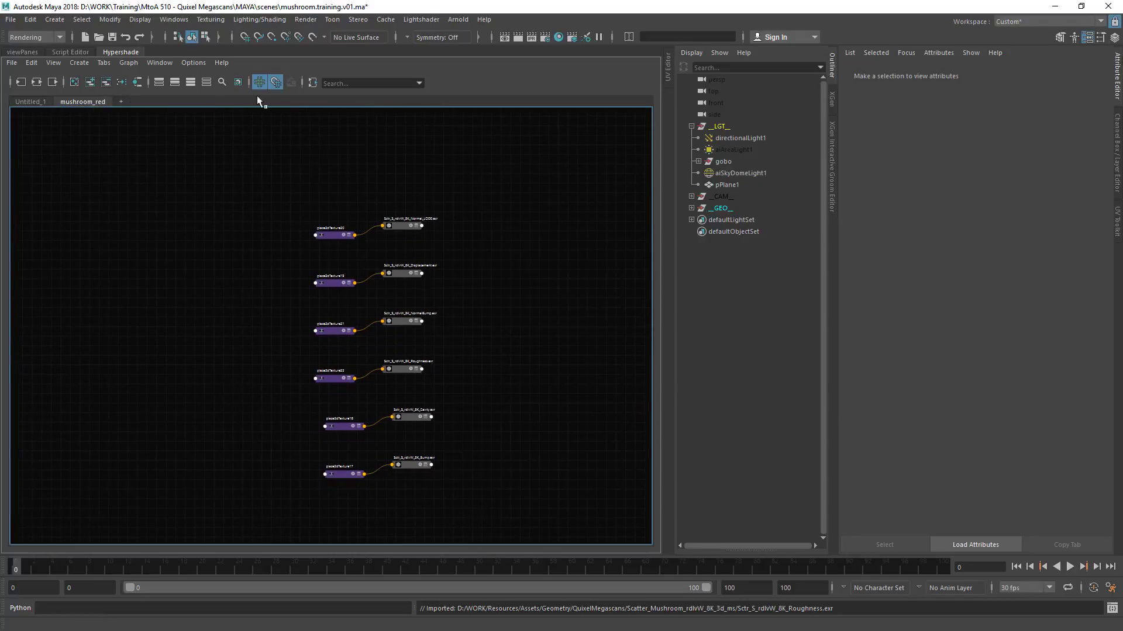
click(122, 82)
alt+middle_drag(476, 280, 385, 340)
Step: Move the Albedo and ai_mushroom_red node chain to the right in the graph, clear of the imported texture nodes
drag(524, 153, 285, 212)
drag(282, 206, 556, 206)
drag(206, 153, 27, 222)
drag(170, 207, 425, 210)
alt+middle_drag(498, 272, 334, 249)
Step: Stack the Normal_LOD0, NormalBump and Bump texture nodes with their placement nodes below and left of the Albedo chain
click(462, 279)
scroll(406, 258, down, 2)
drag(219, 246, 194, 223)
drag(375, 254, 235, 300)
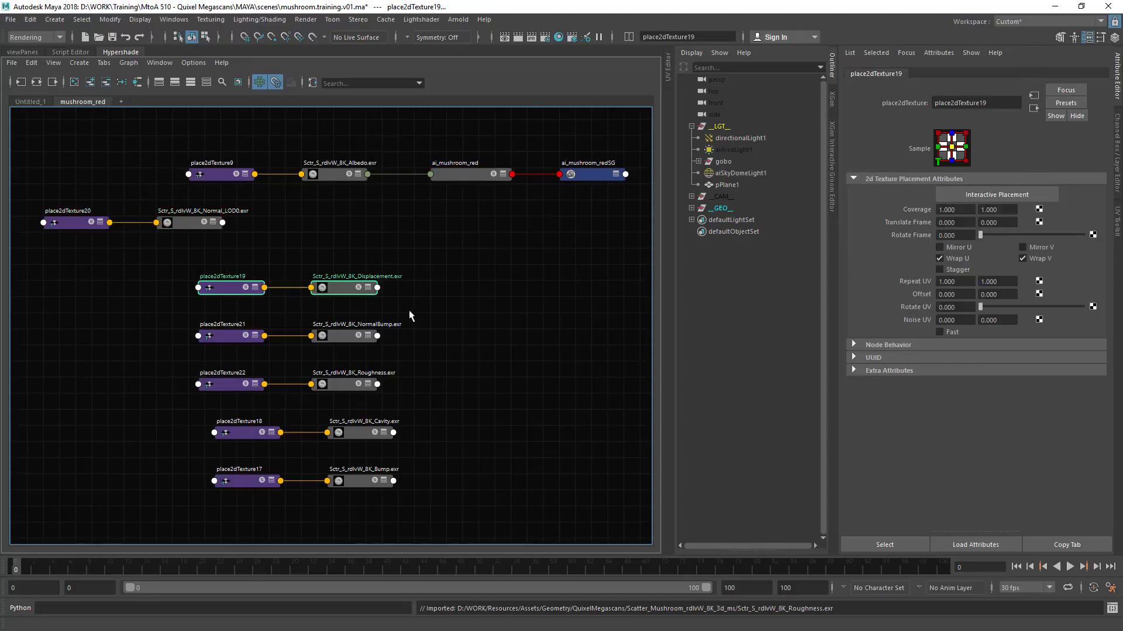
drag(412, 312, 94, 255)
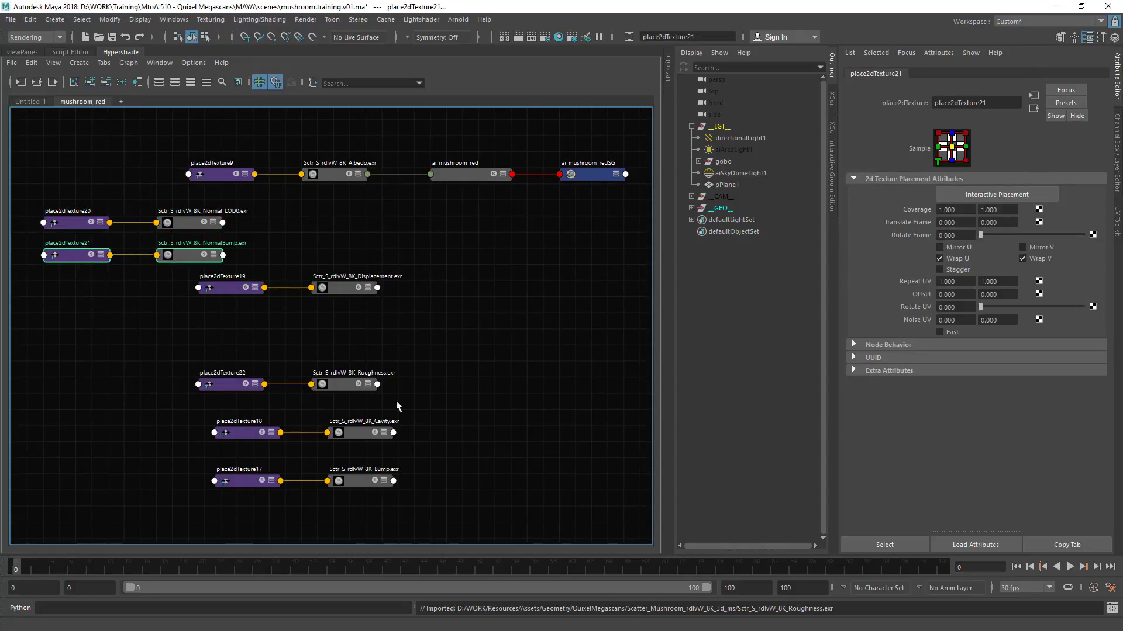
drag(388, 520, 79, 283)
Step: Place the Cavity nodes below the Bump nodes in the stack, and reposition the Displacement and Roughness nodes to its right
drag(449, 254, 318, 319)
click(440, 383)
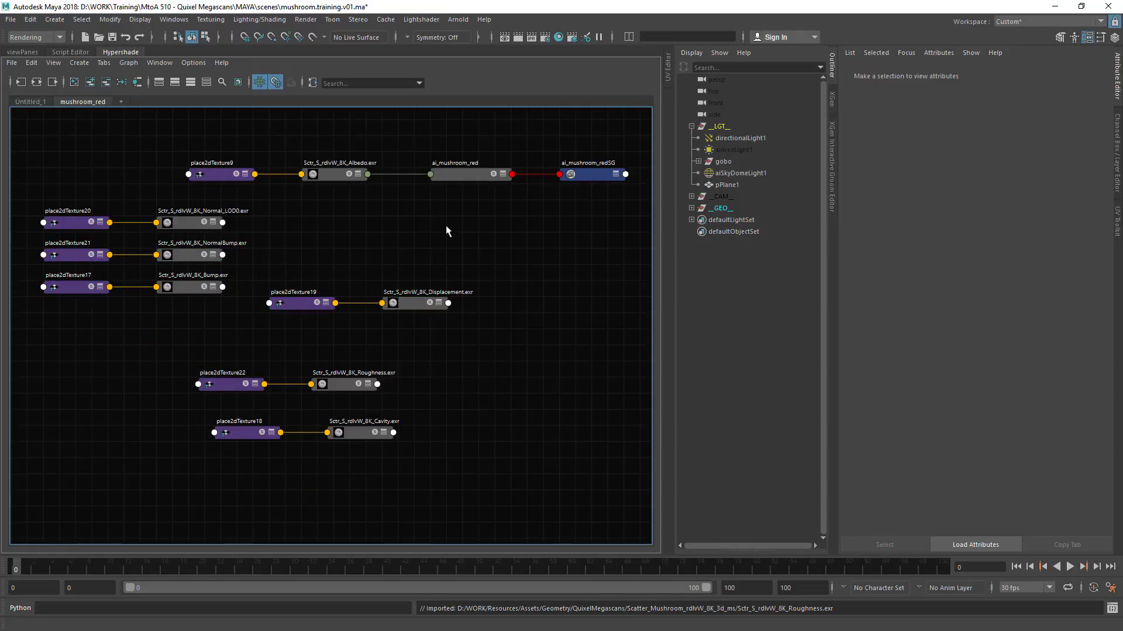
drag(359, 355, 261, 387)
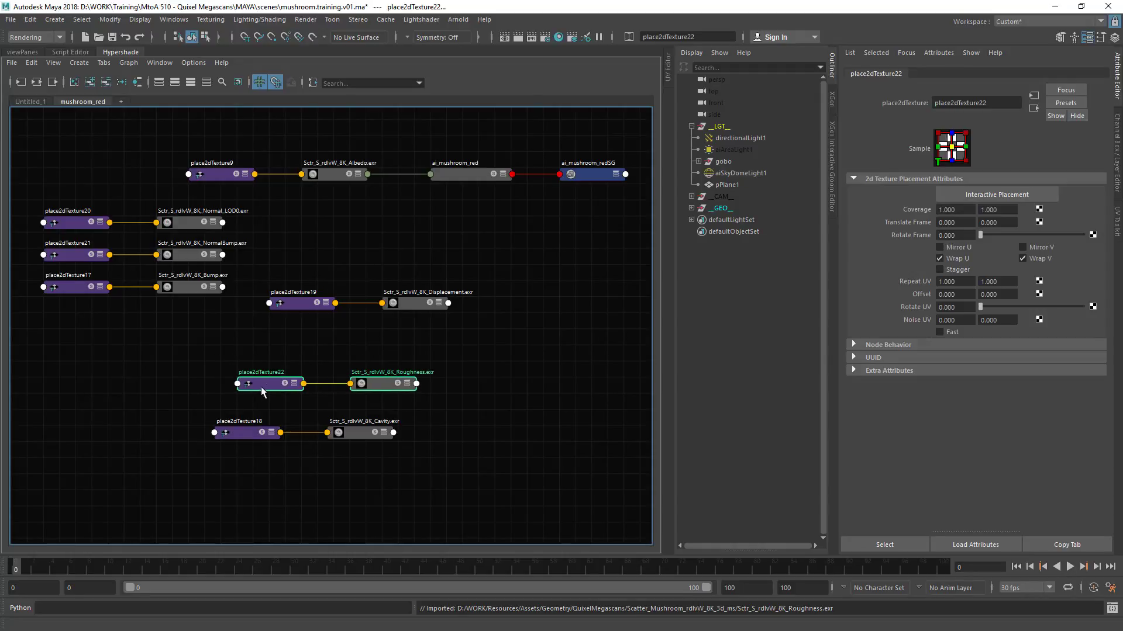
drag(342, 500, 257, 414)
drag(247, 436, 93, 306)
mouse_move(213, 311)
mouse_down()
mouse_move(170, 299)
mouse_move(198, 324)
mouse_up()
click(198, 386)
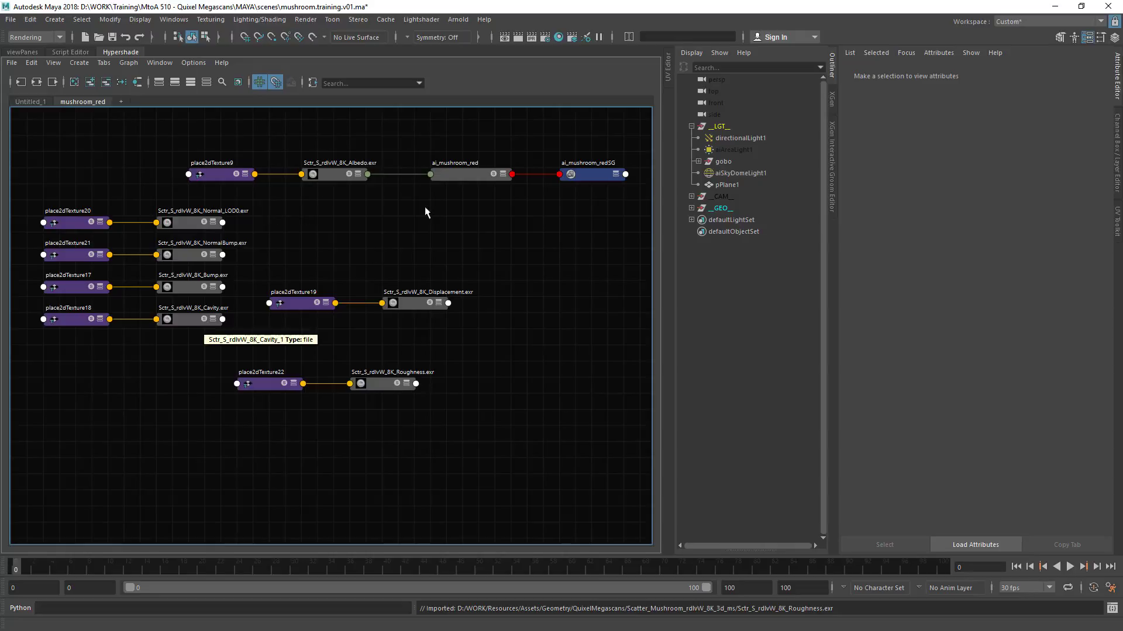
Step: Switch to the camera view and expand the _GEO_ group to list its geometry groups, keeping group8 collapsed
alt+middle_drag(482, 206, 437, 238)
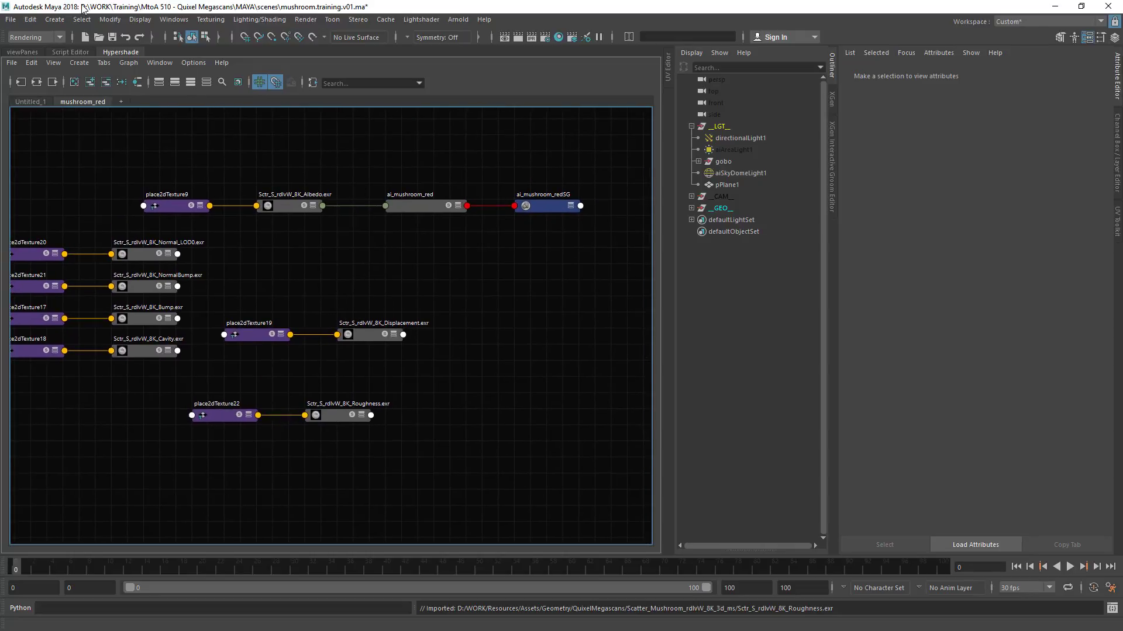
click(29, 51)
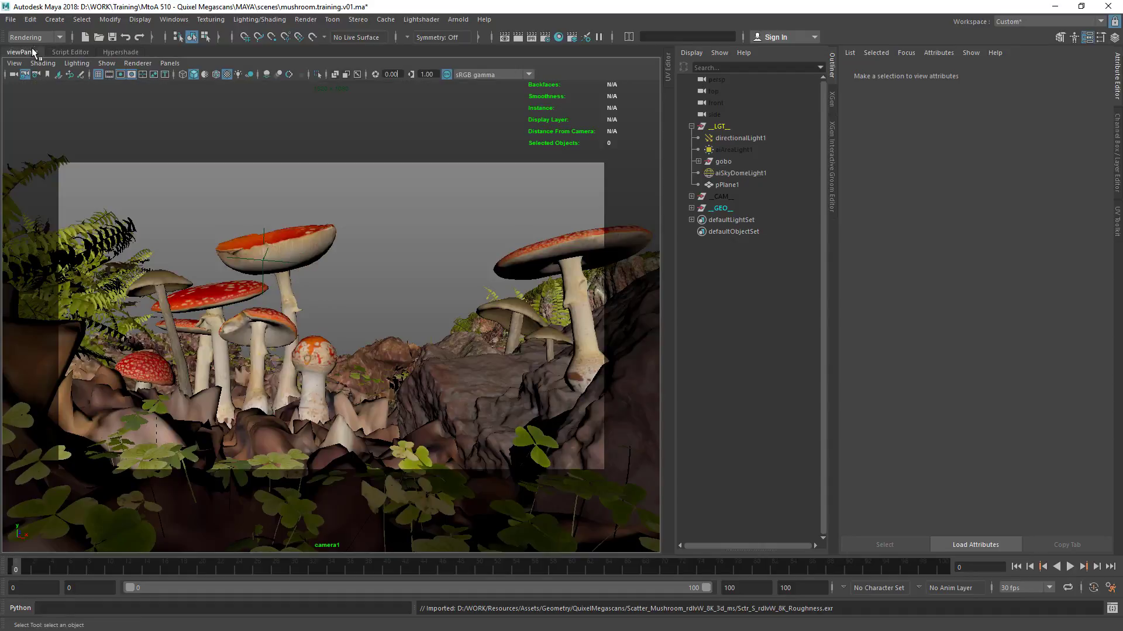
click(171, 63)
click(290, 88)
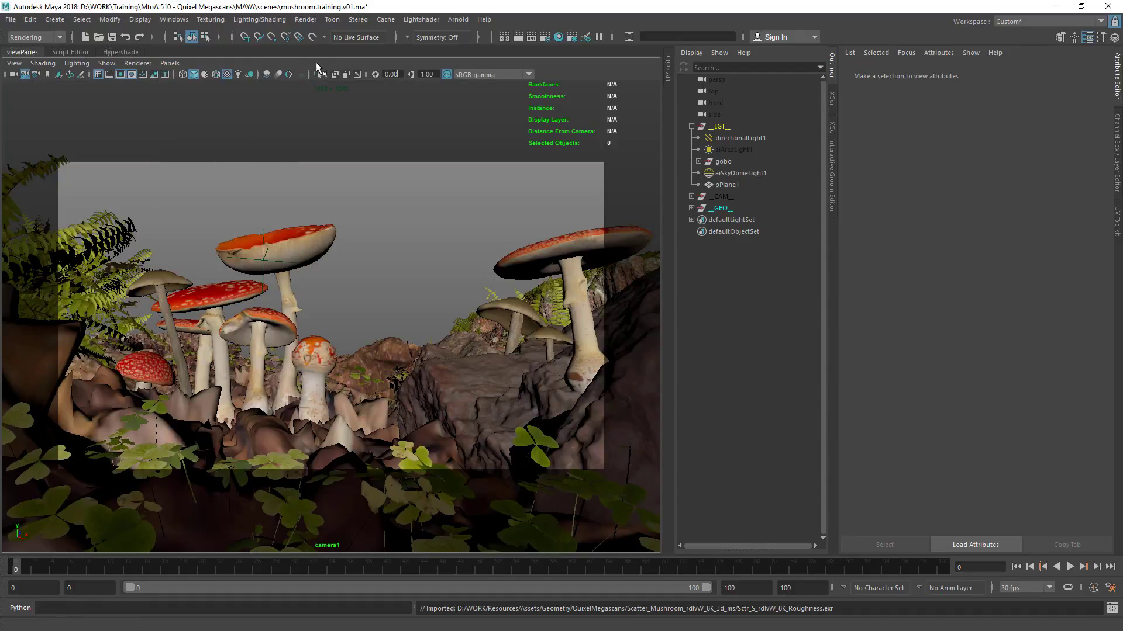
click(692, 208)
click(698, 267)
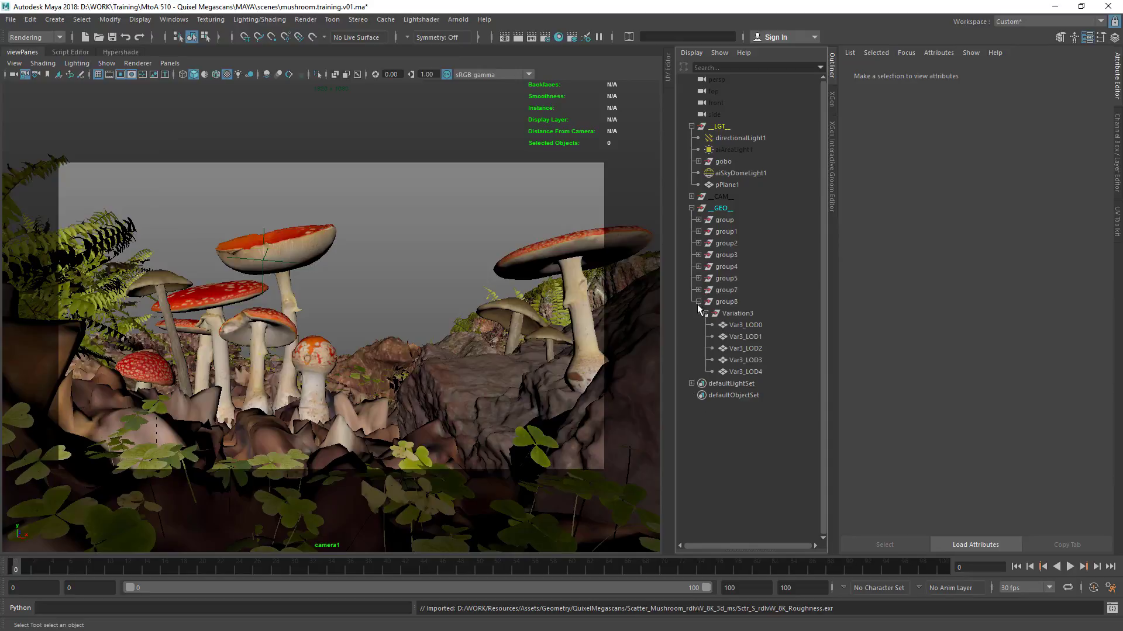
click(698, 302)
Step: Hide every geometry group inside _GEO_ except group5
drag(725, 221, 731, 267)
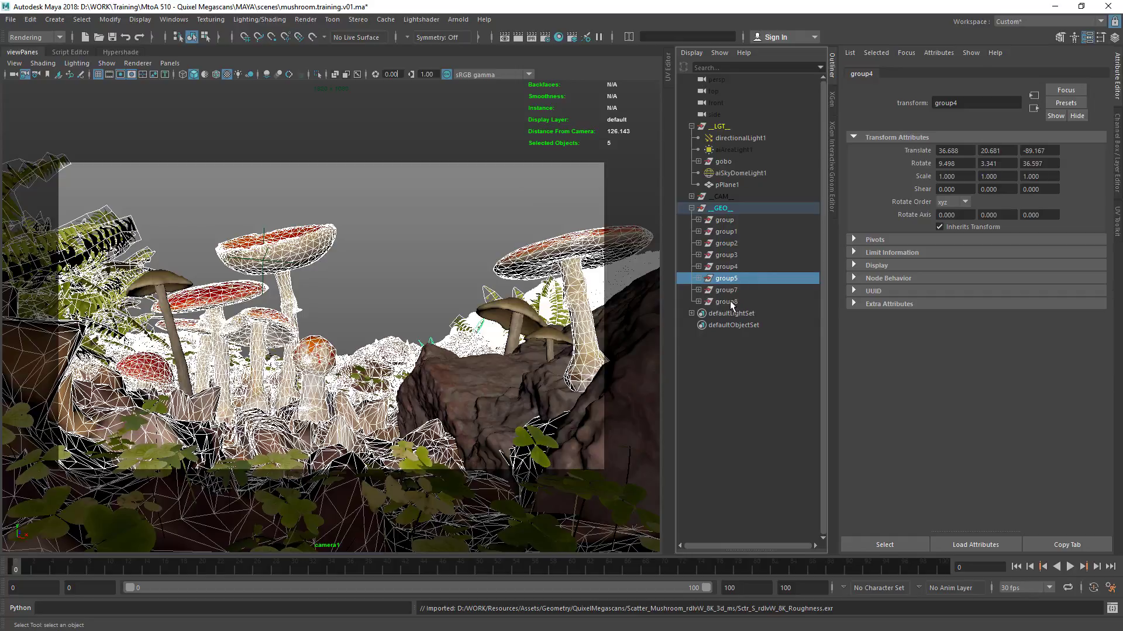
drag(728, 291, 734, 223)
key(ctrl+h)
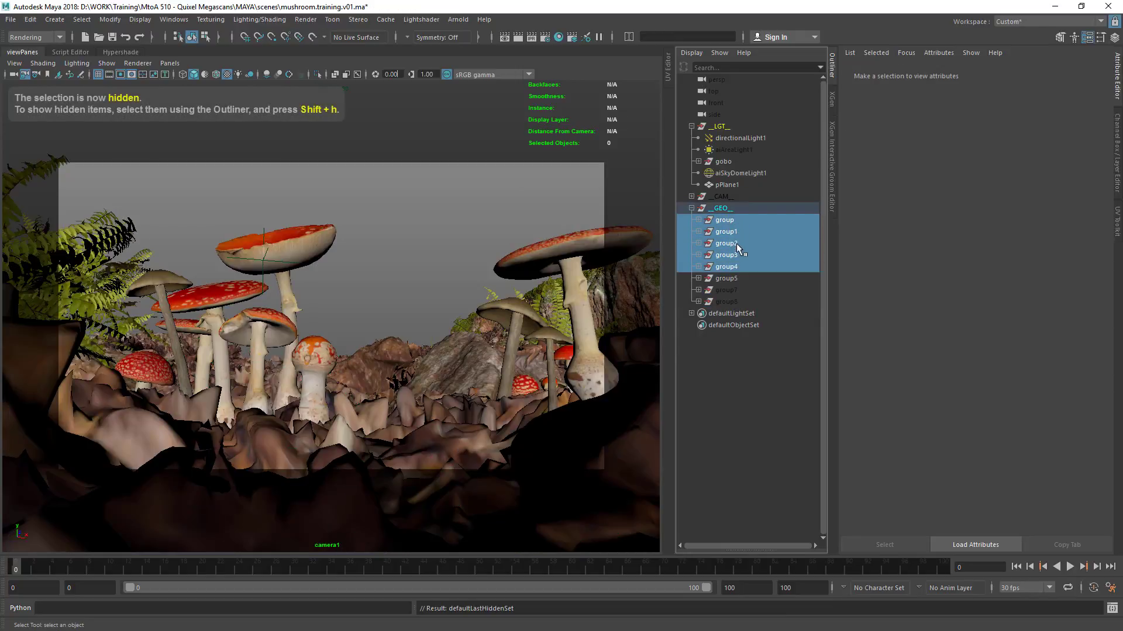
key(ctrl+h)
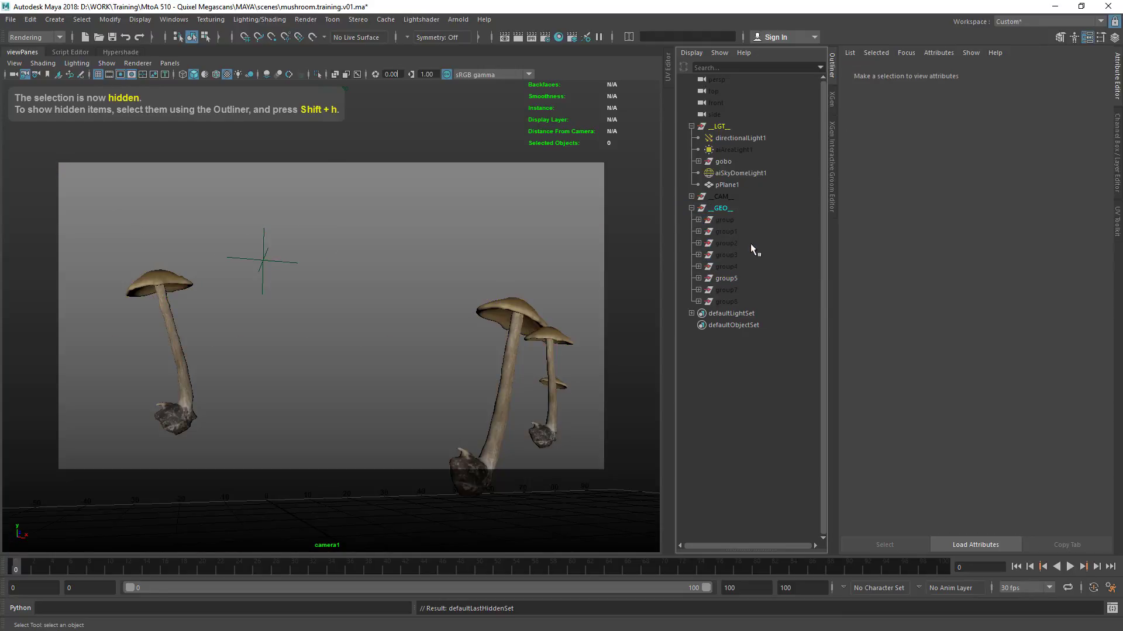
Step: Unhide group4, group7, group3 and group2 in turn to find the red mushrooms, and hide everything except group2
click(738, 266)
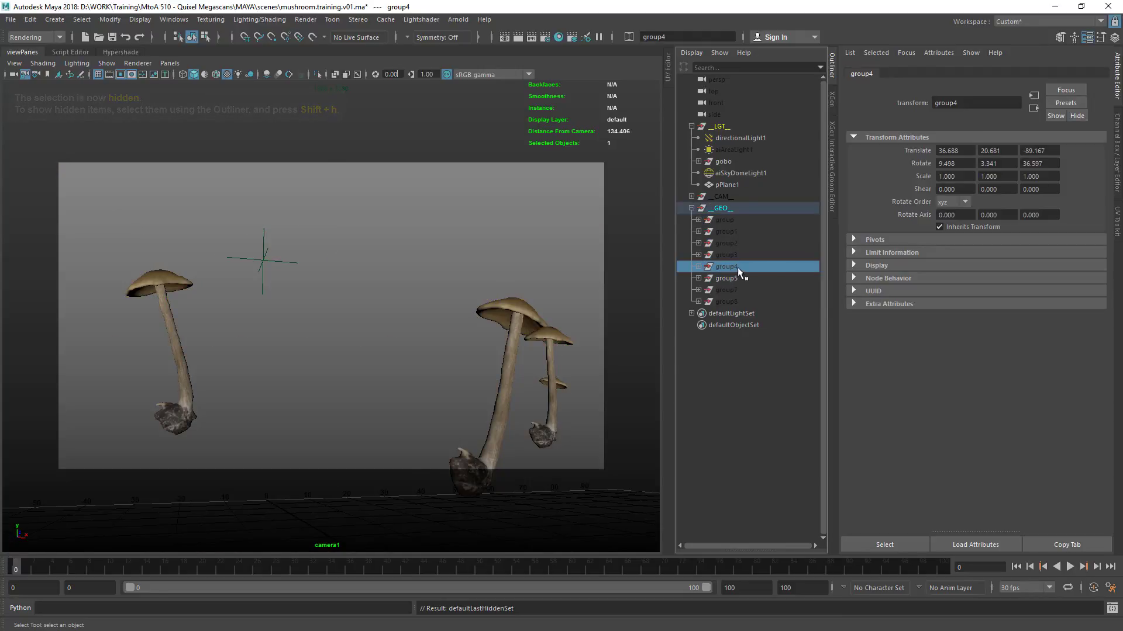
key(shift+h)
click(736, 288)
key(shift+h)
click(732, 255)
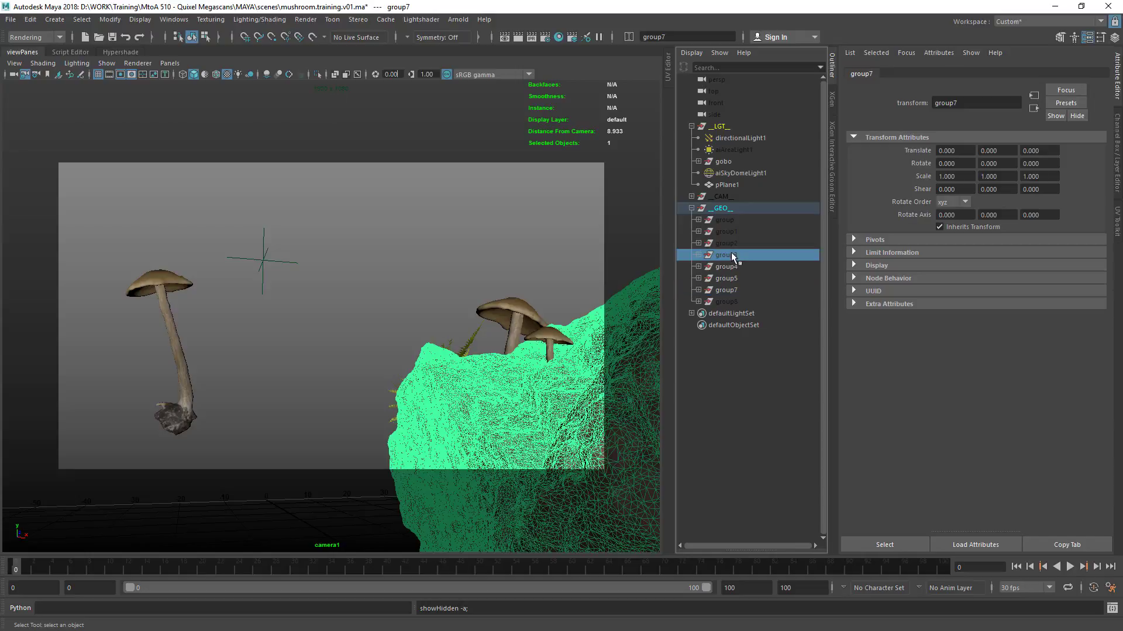
key(shift+h)
click(737, 241)
key(shift+h)
mouse_move(738, 252)
mouse_down()
mouse_move(741, 284)
mouse_move(742, 272)
mouse_up()
key(ctrl+h)
Step: Rename group2 to mushroom_Red and save the scene
double_click(738, 243)
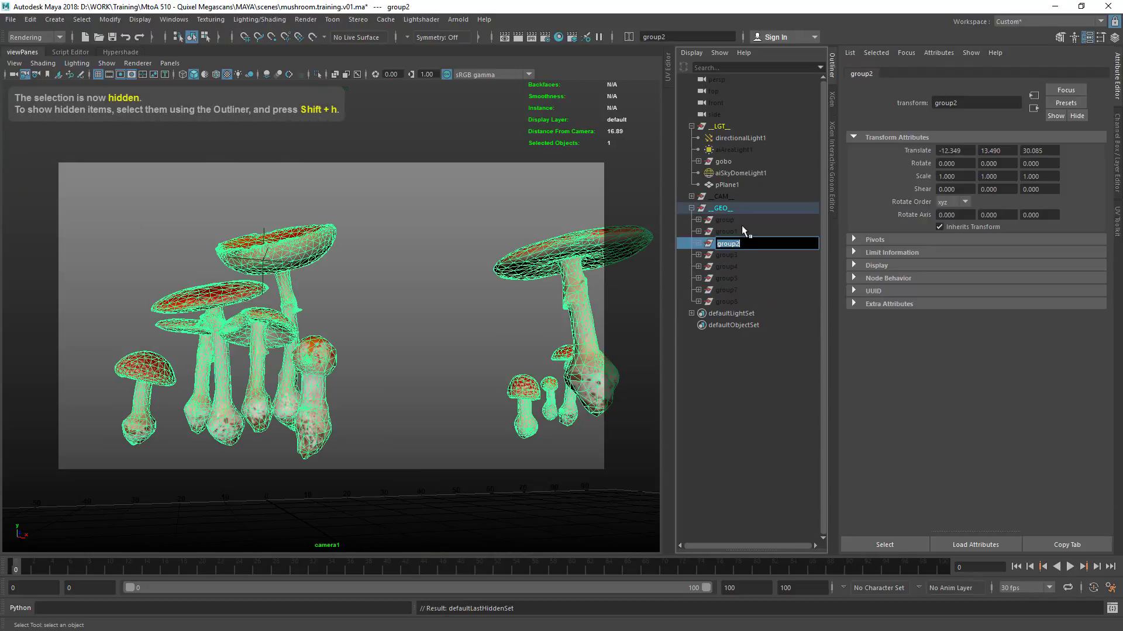
text(mushroom_Red)
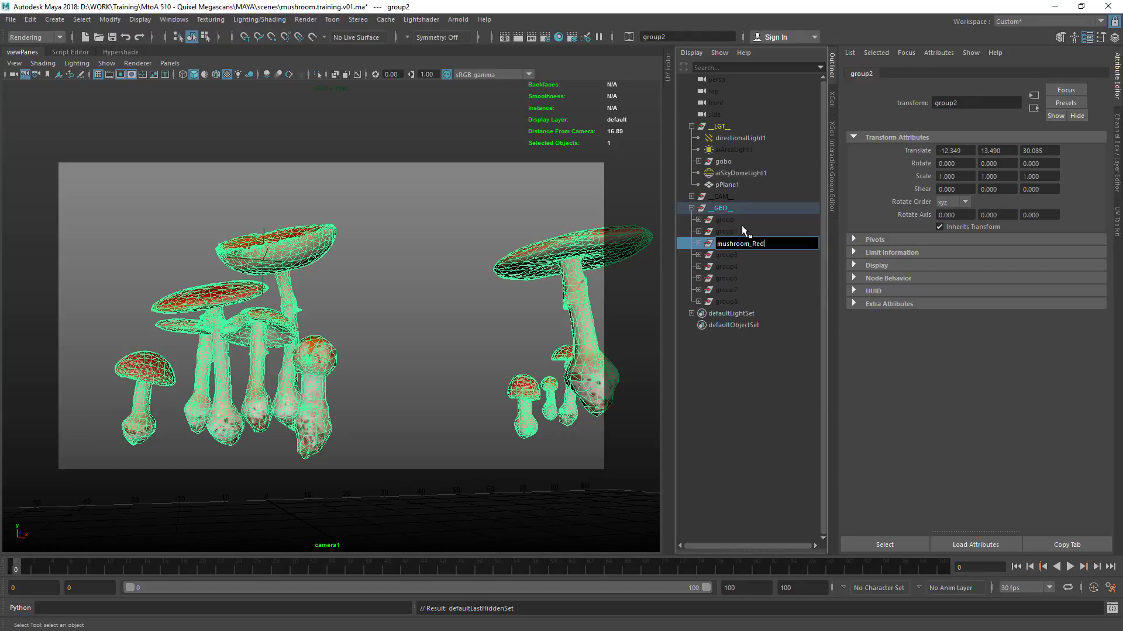
key(Return)
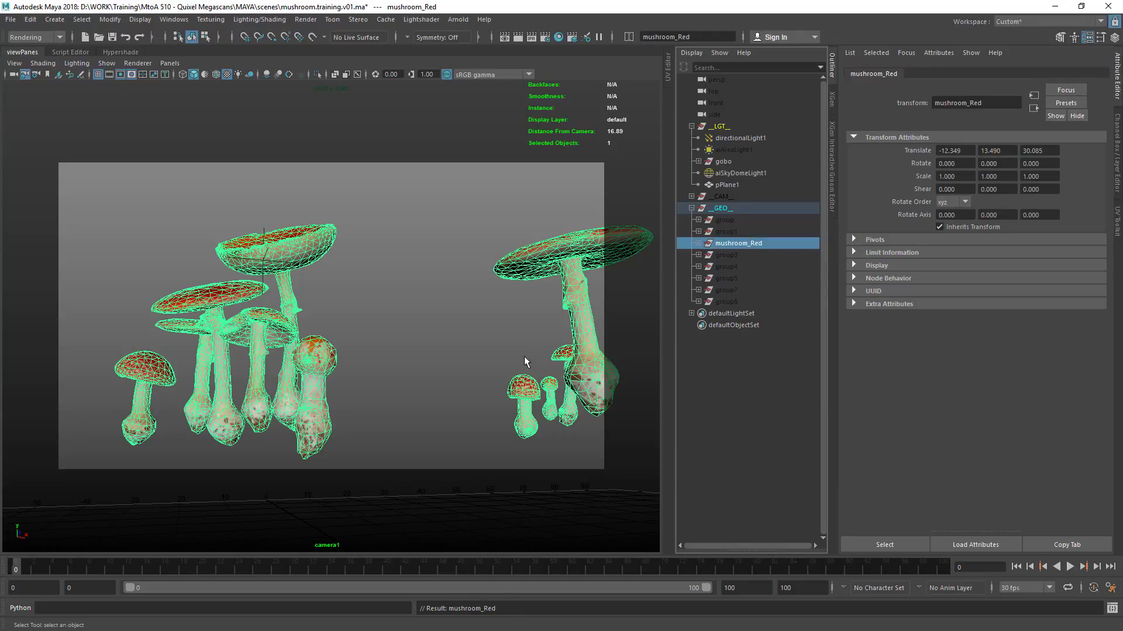
click(389, 276)
key(ctrl+s)
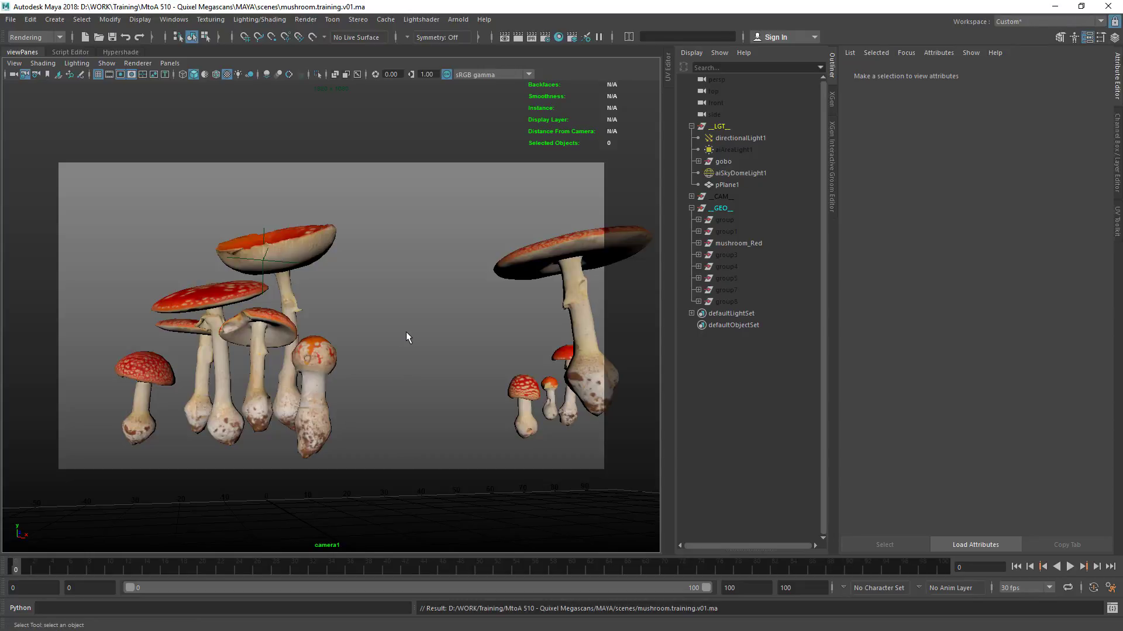
Step: Set the Arnold subdivision of the Sctr_S_rdlvW_2_LOD0 mesh in mushroom_Red to catclark with 3 iterations
click(698, 242)
click(742, 267)
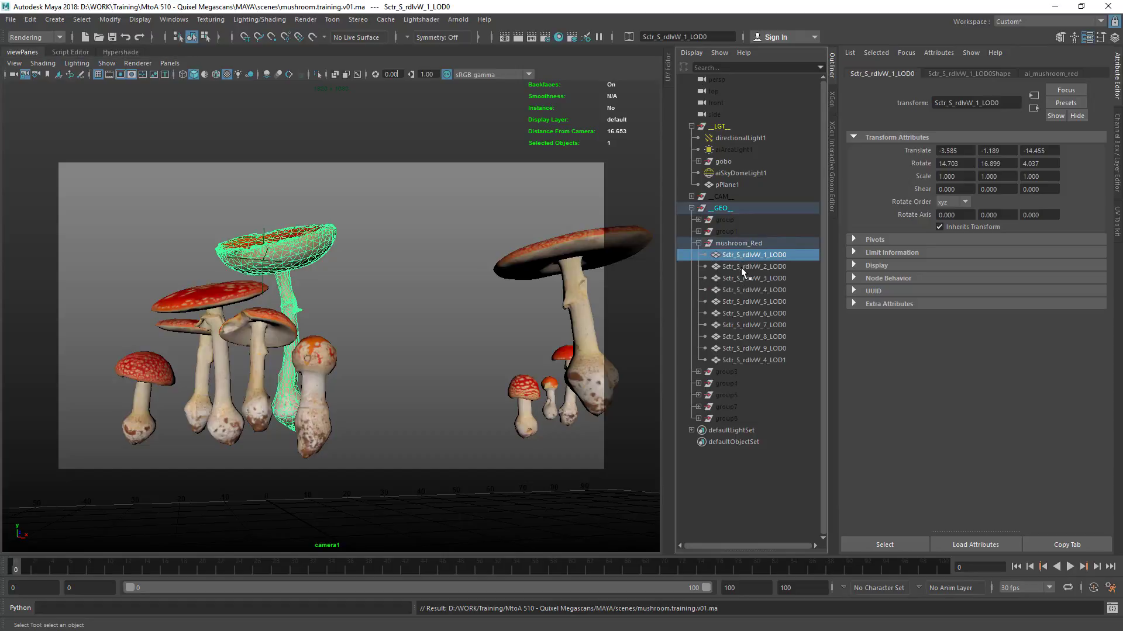
click(947, 74)
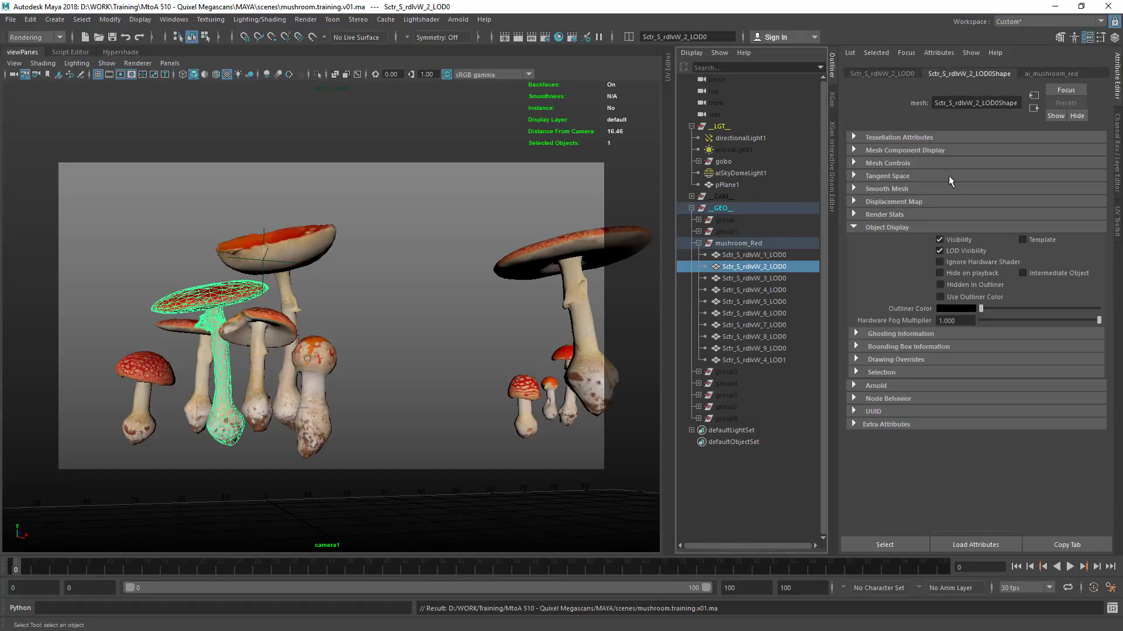
click(855, 386)
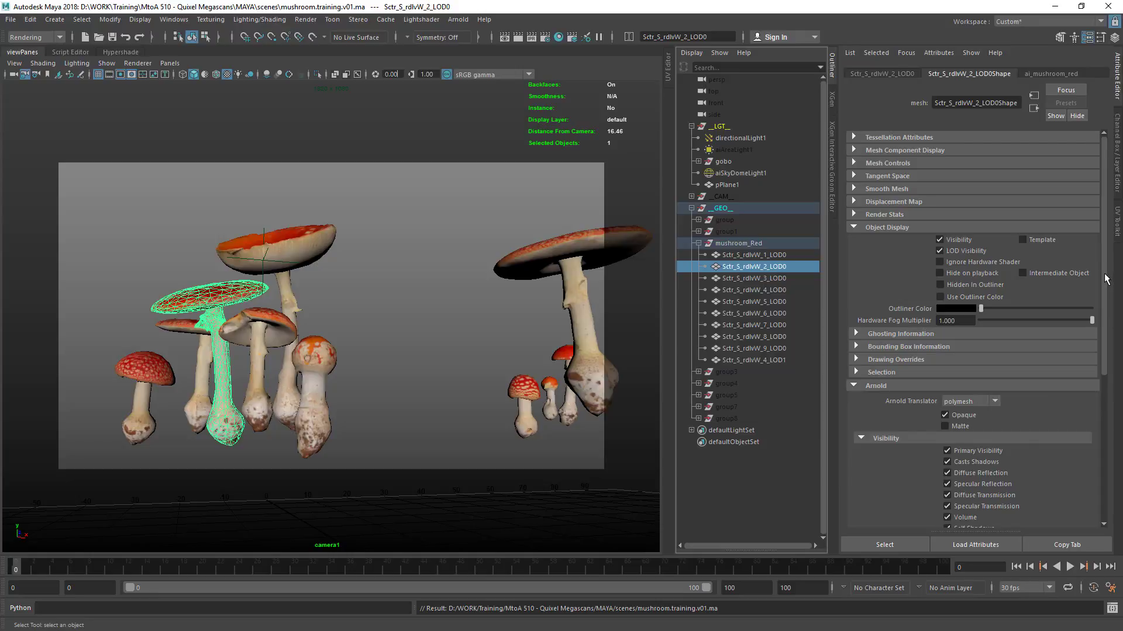
scroll(988, 414, down, 5)
click(877, 456)
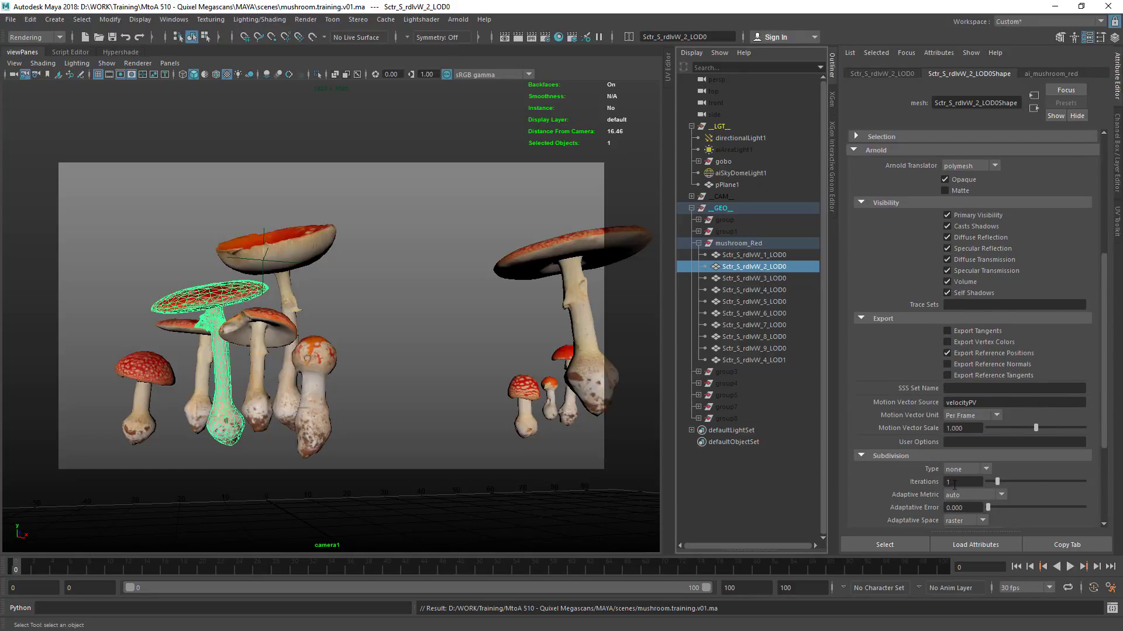
click(959, 483)
click(963, 472)
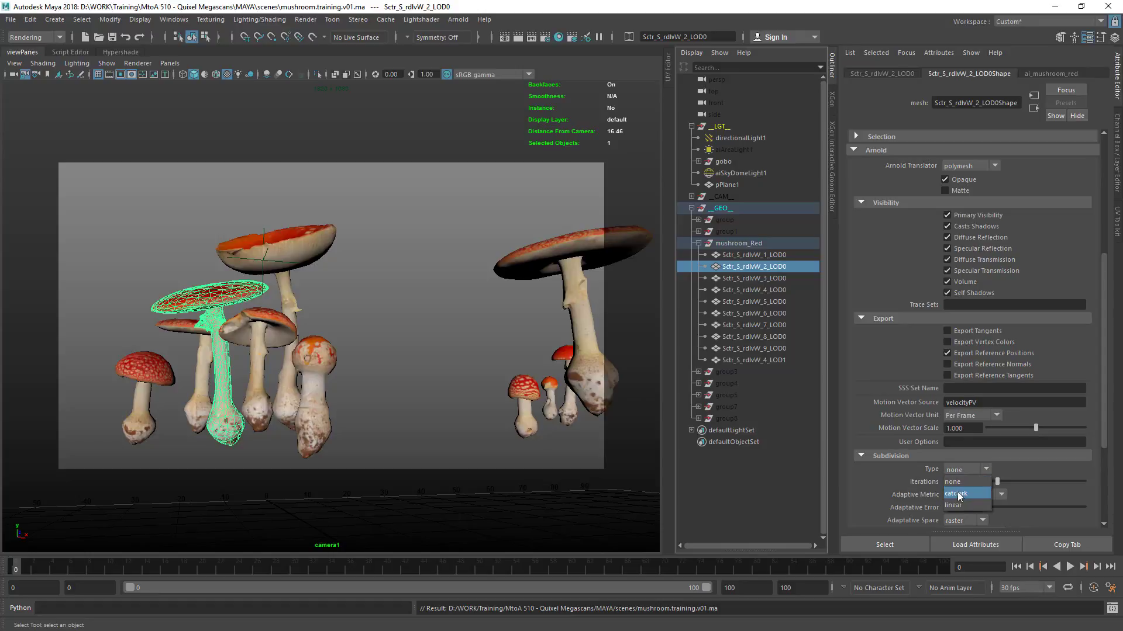
click(959, 495)
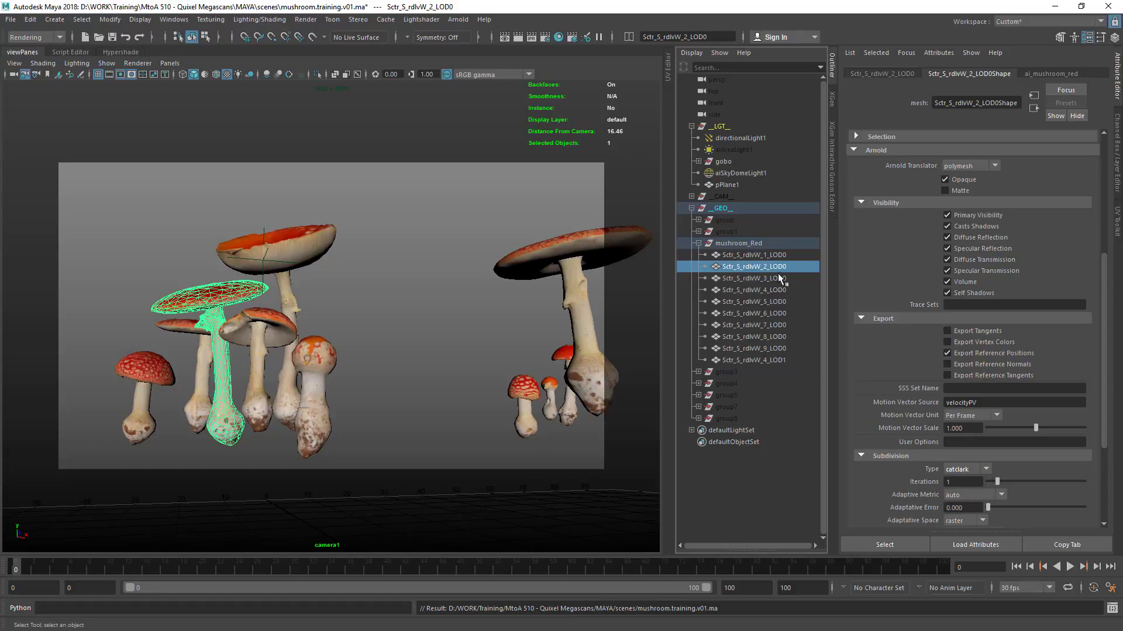
click(952, 482)
text(3)
key(Return)
Step: Load all ten meshes inside mushroom_Red into the Lightshader Attribute Control
click(741, 245)
mouse_move(740, 254)
mouse_down()
mouse_move(729, 352)
mouse_move(739, 256)
mouse_up()
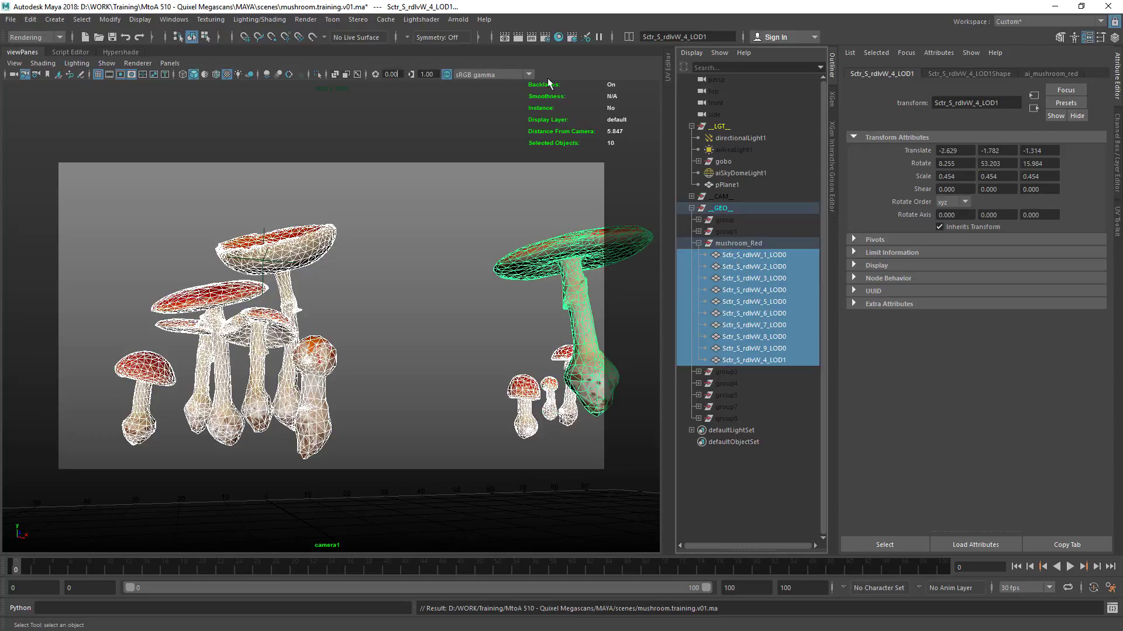
click(421, 19)
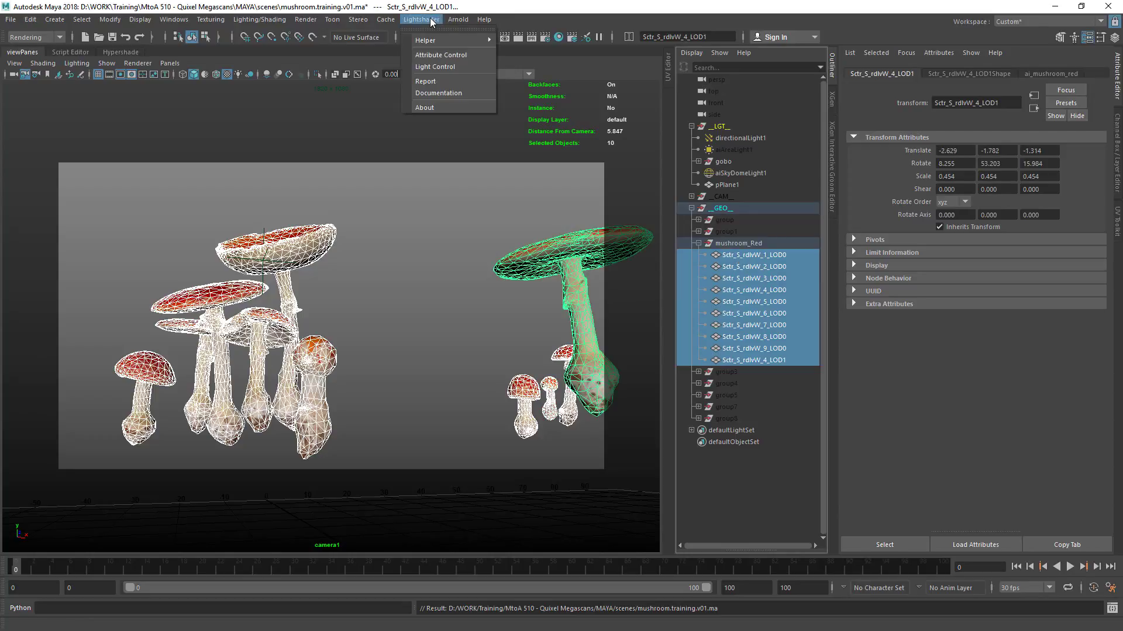
click(455, 55)
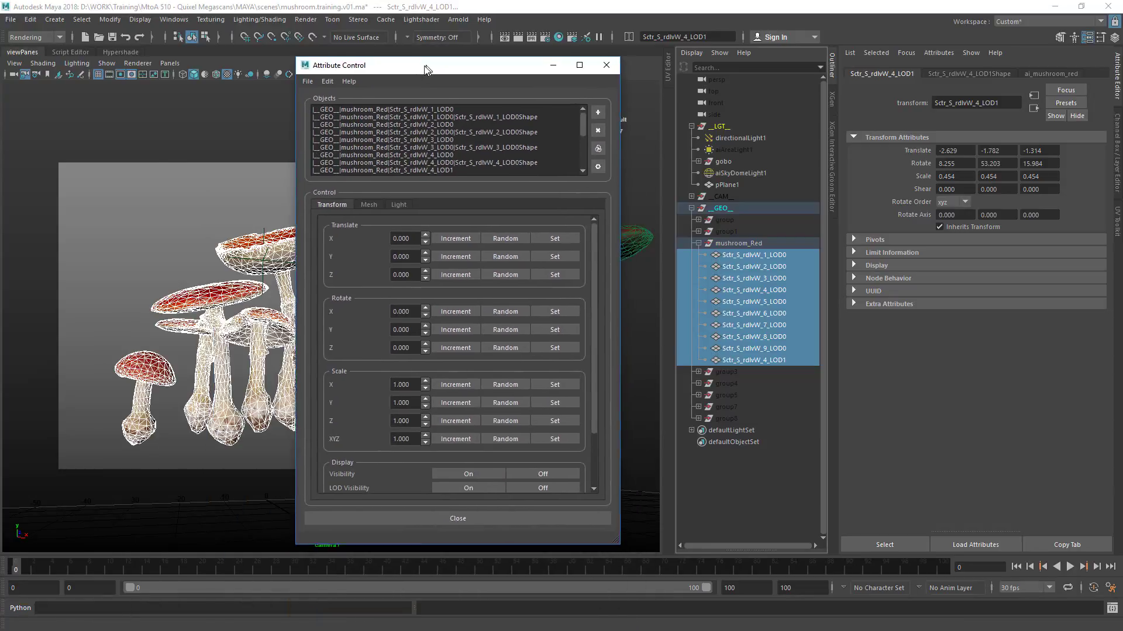
Step: Set the Arnold subdivision of all loaded mushroom_Red meshes to catclark with 3 iterations, checking it on Sctr_S_rdlvW_4_LOD0
click(343, 232)
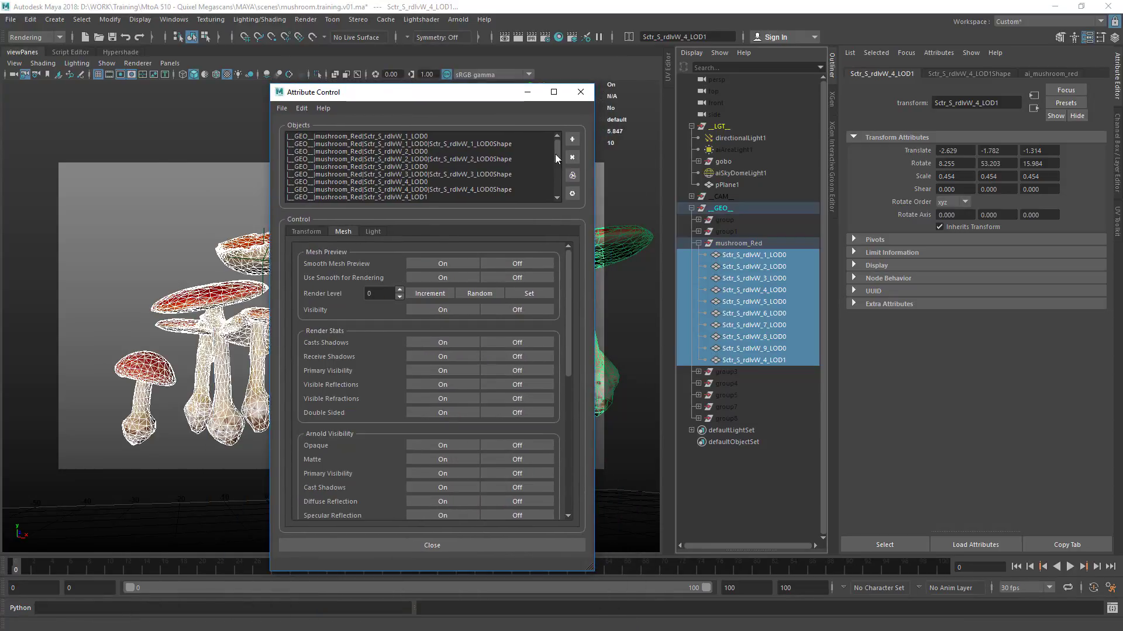
drag(556, 154, 559, 204)
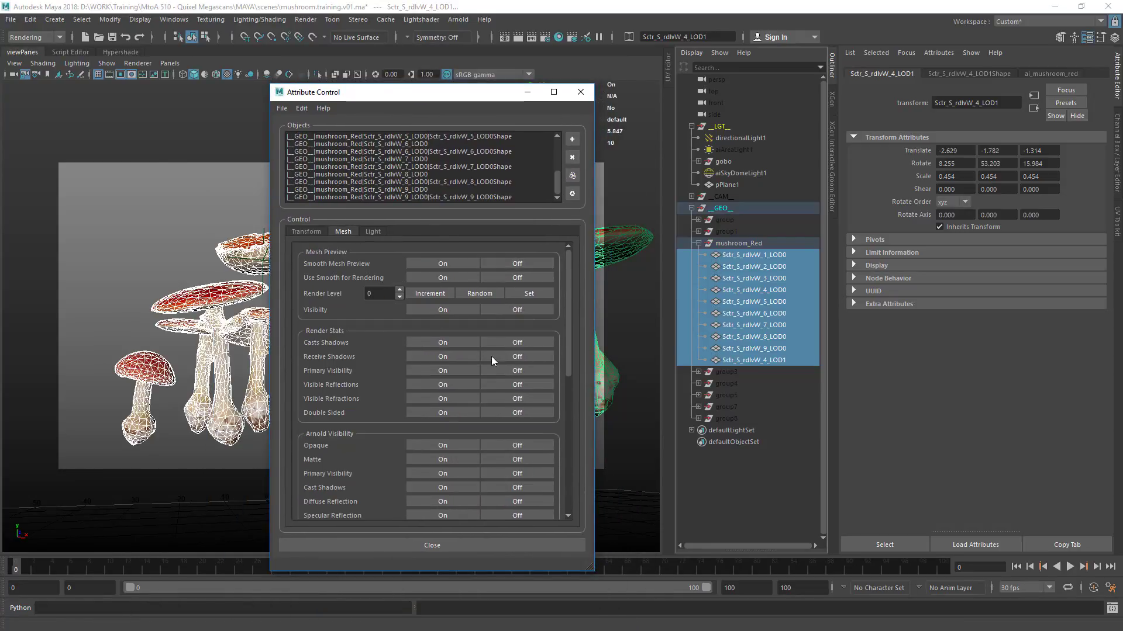
scroll(567, 396, down, 8)
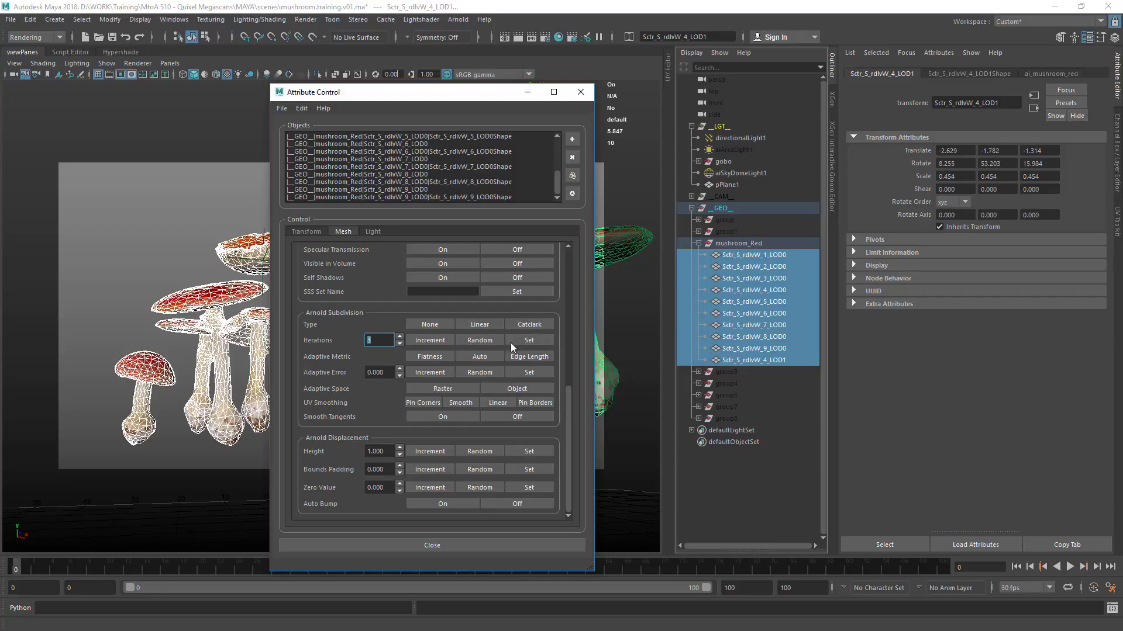
click(770, 294)
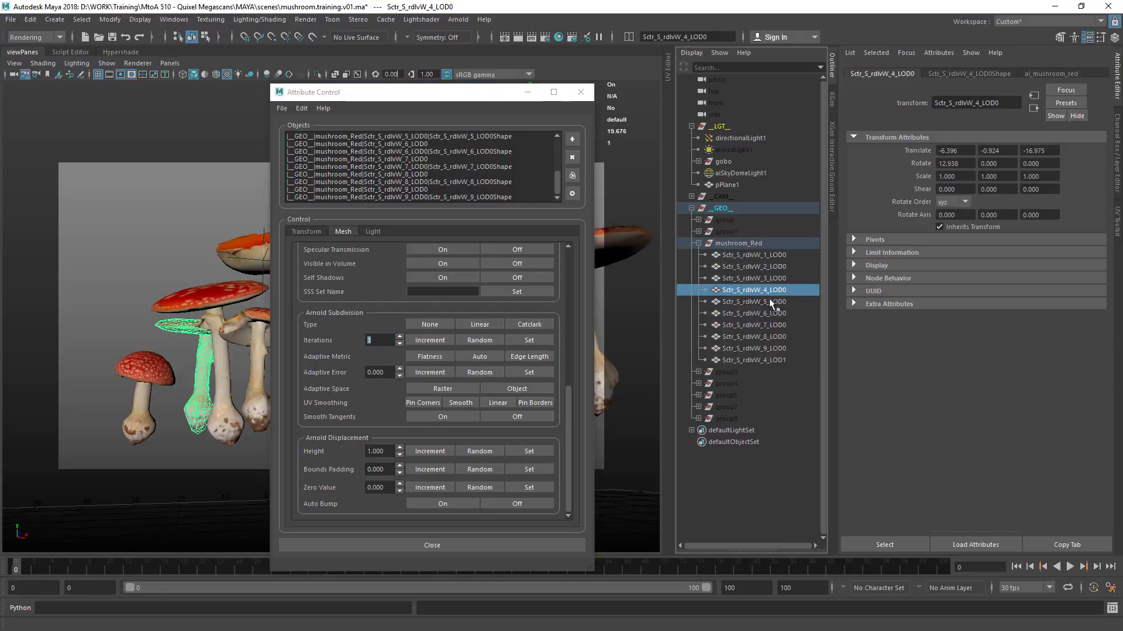
click(948, 74)
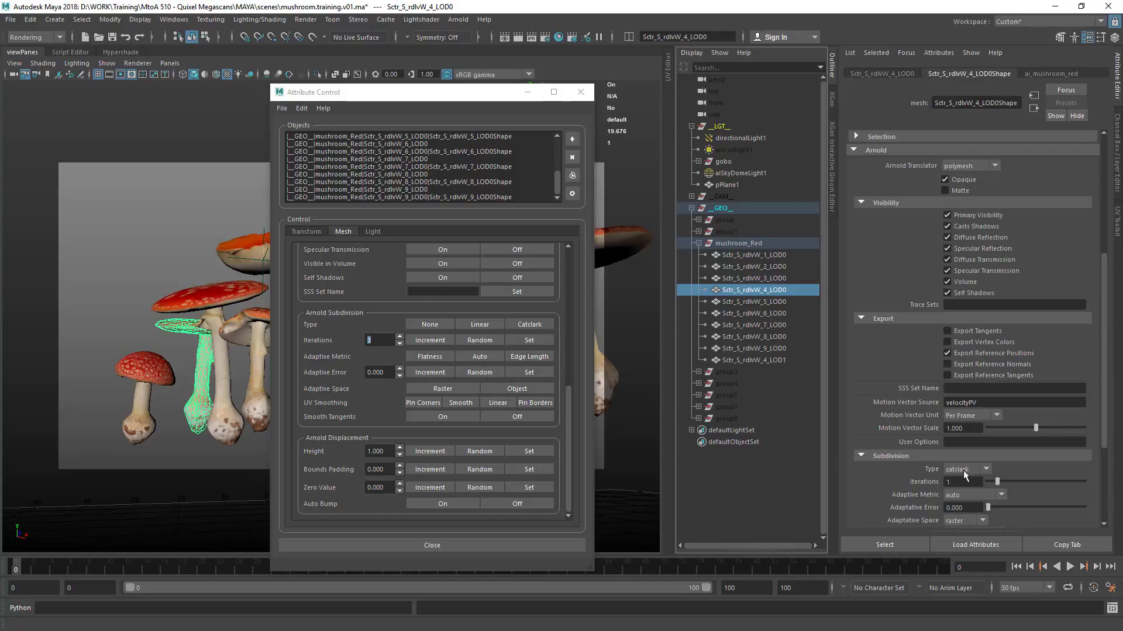
click(535, 340)
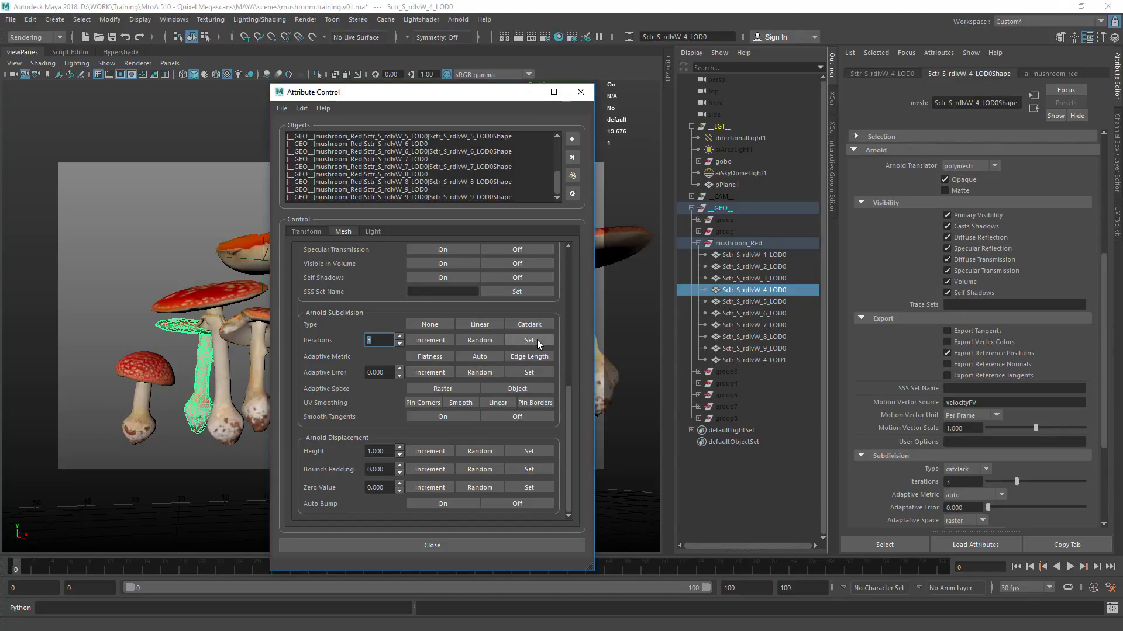
Step: Check the subdivision settings on several other mushroom_Red meshes, then close Attribute Control and save the scene
click(772, 338)
click(756, 360)
click(764, 255)
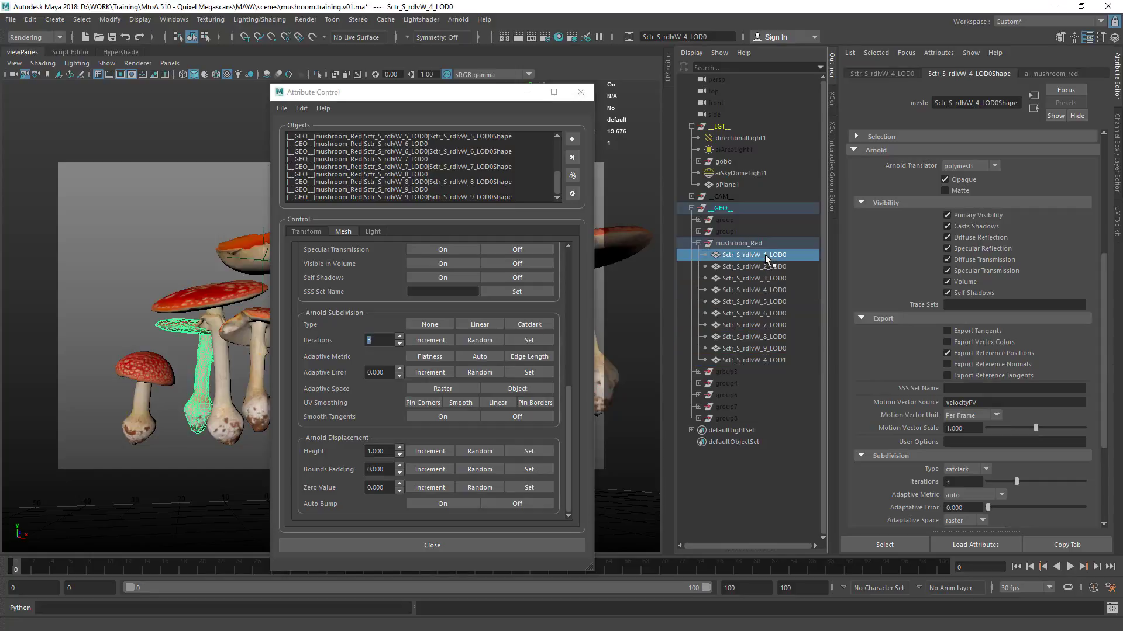
click(754, 267)
click(580, 92)
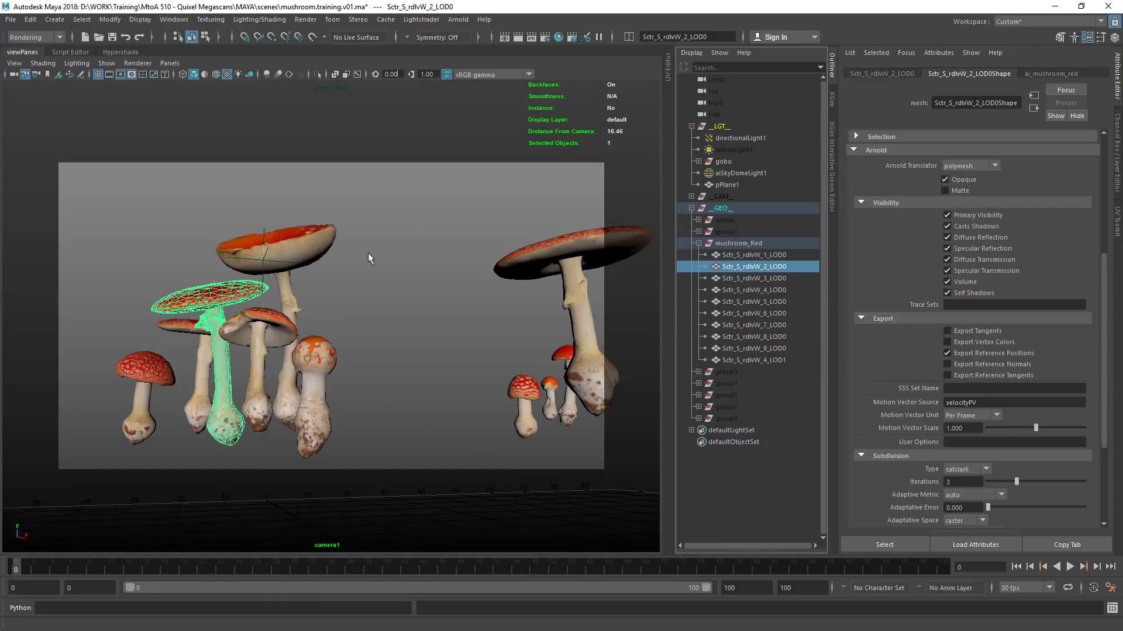
click(375, 261)
key(ctrl+s)
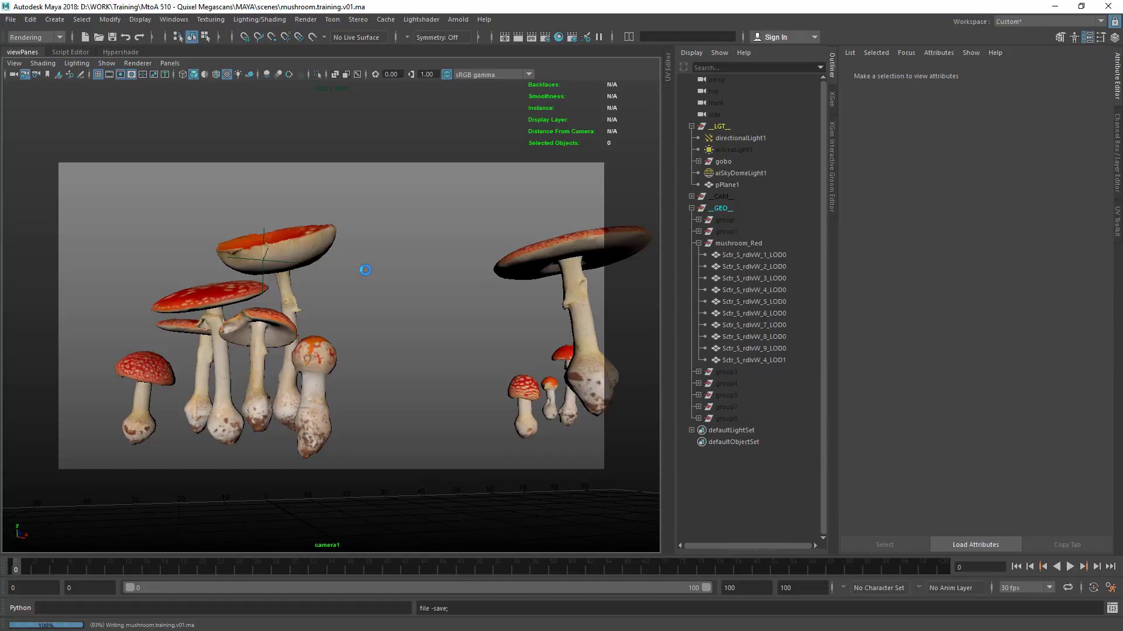
Step: Render the red mushrooms in Arnold RenderView and inspect them in the Basic and Wireframe shading modes
click(458, 20)
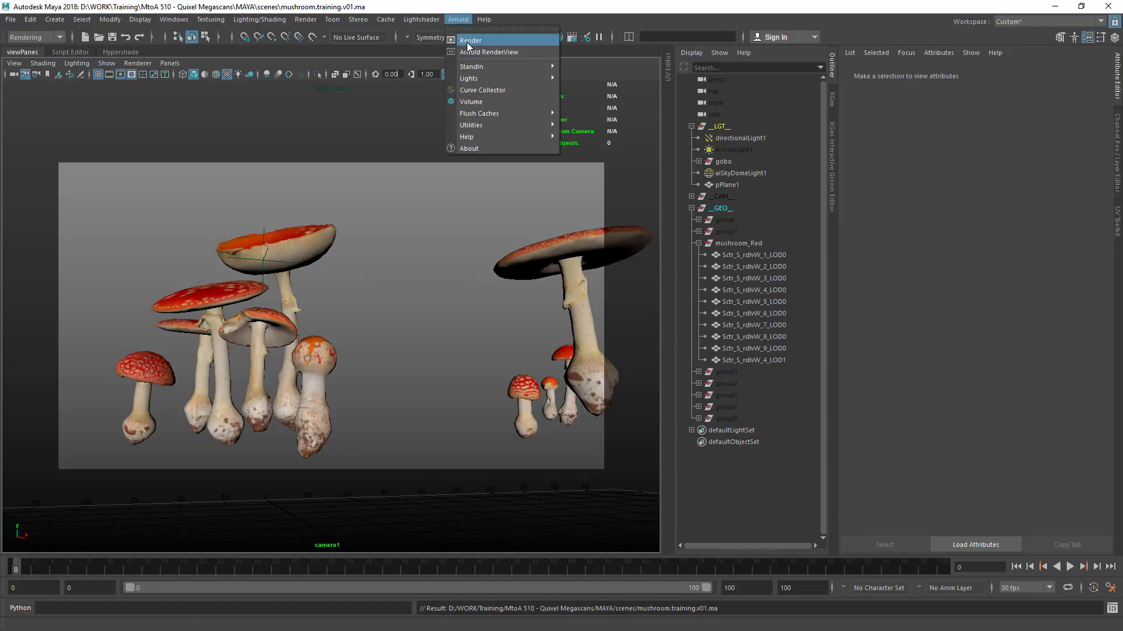
click(468, 41)
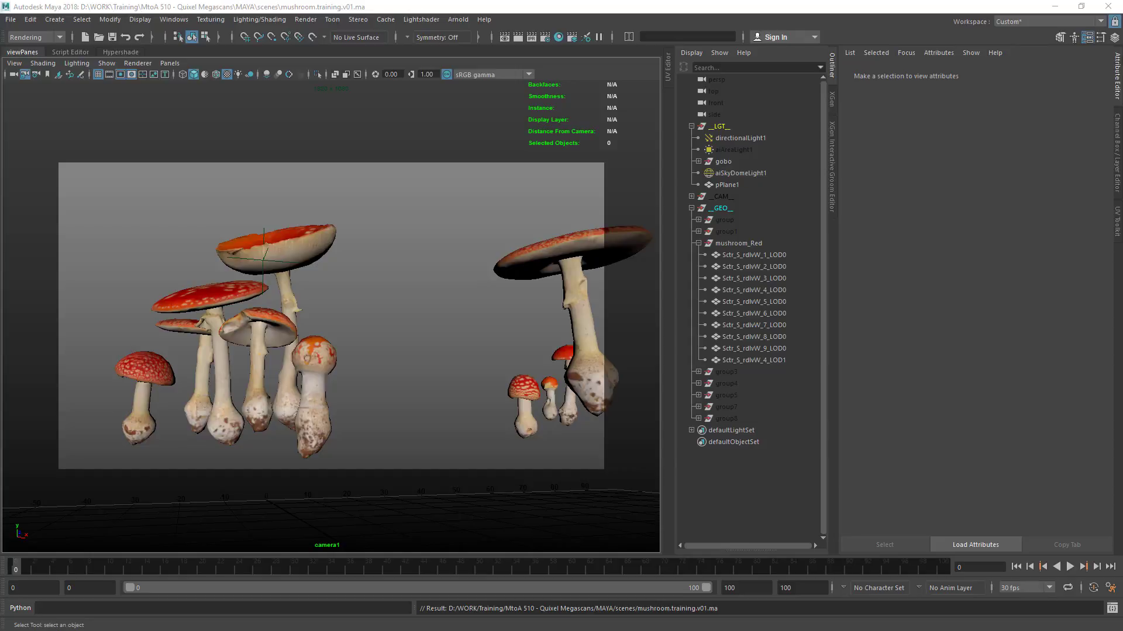
drag(0, 58, 453, 94)
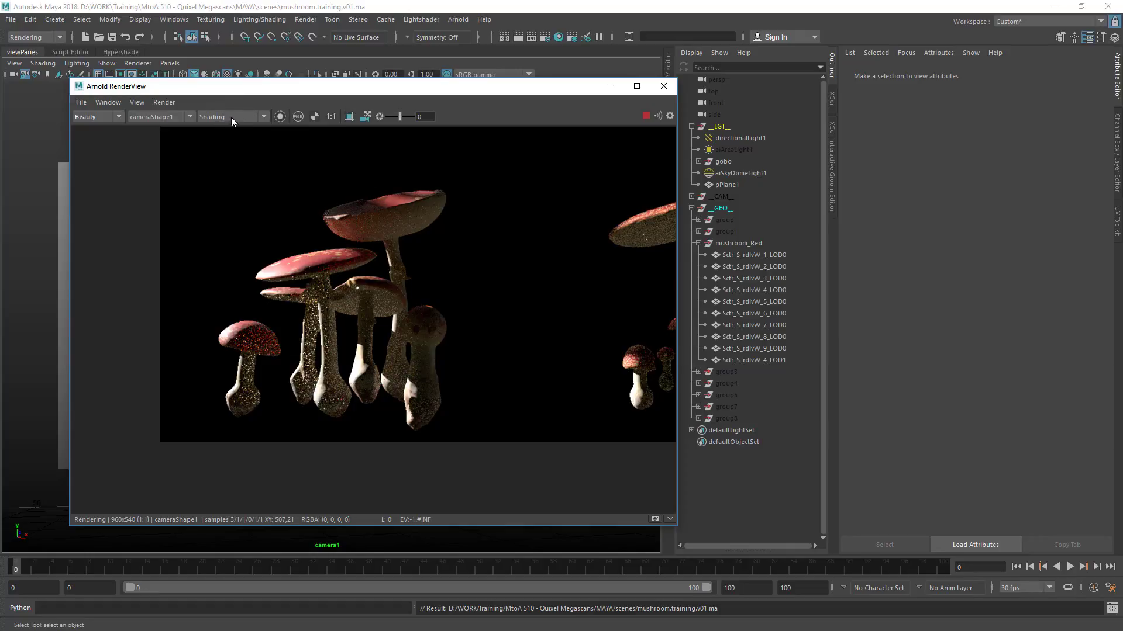
click(214, 117)
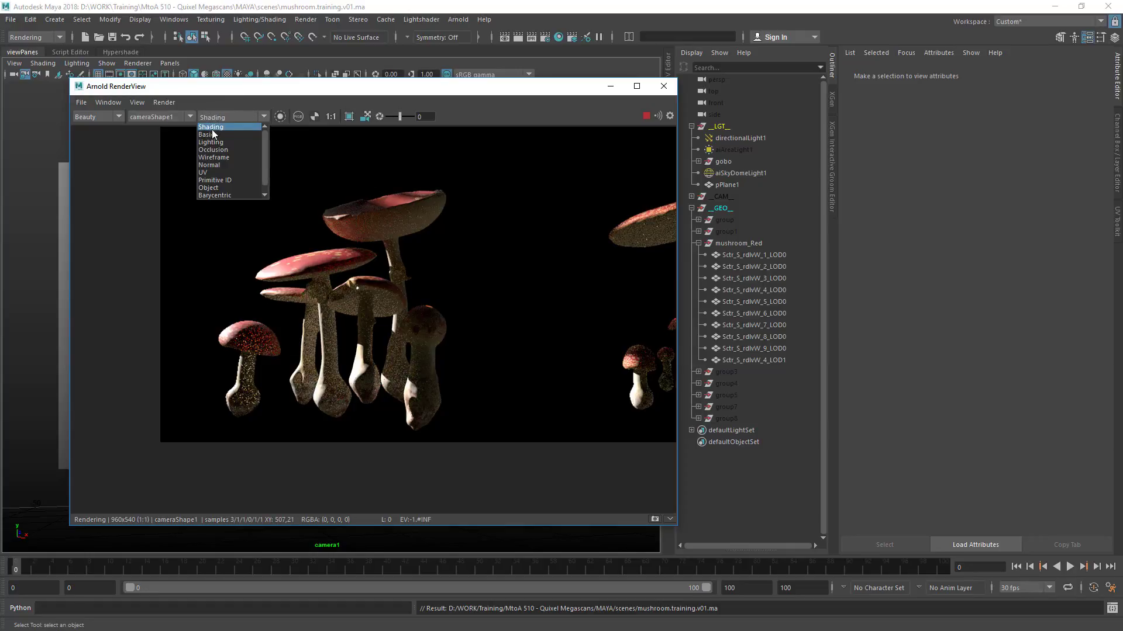
click(214, 135)
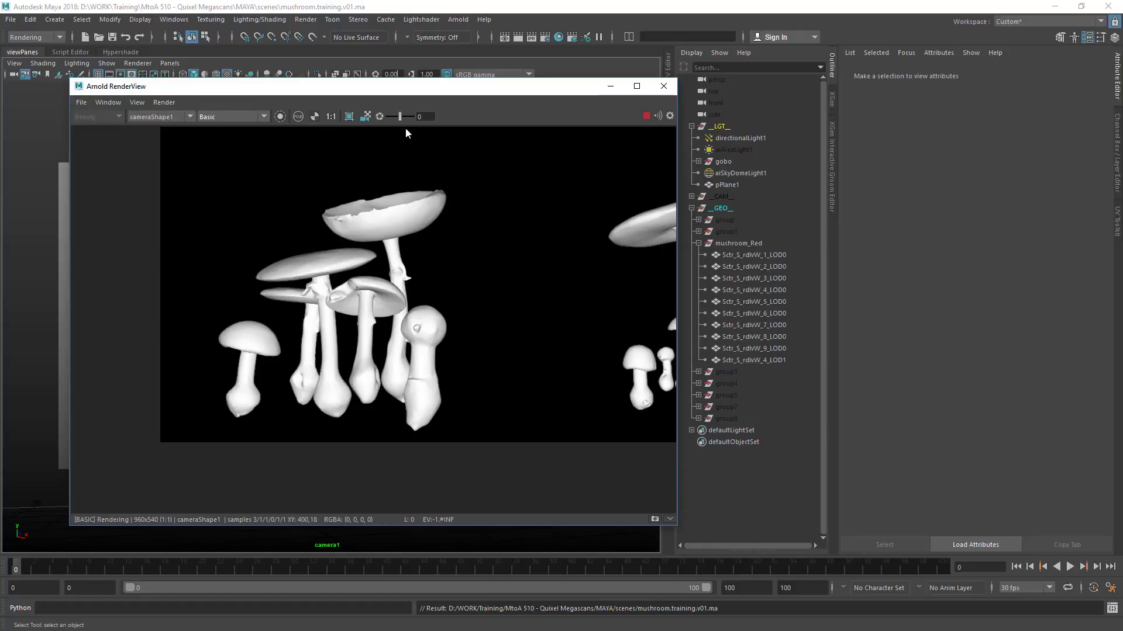
click(216, 117)
click(228, 157)
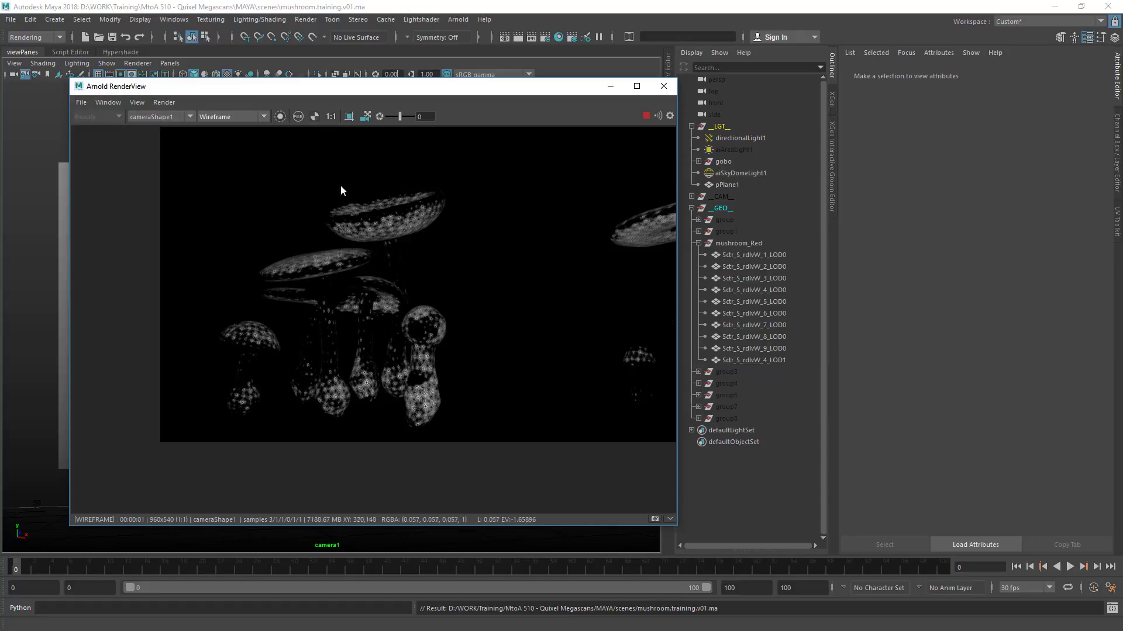
click(663, 86)
Step: Create a displacement shader in the mushroom_red Hypershade graph and delete the extra shading group that comes with it
click(122, 52)
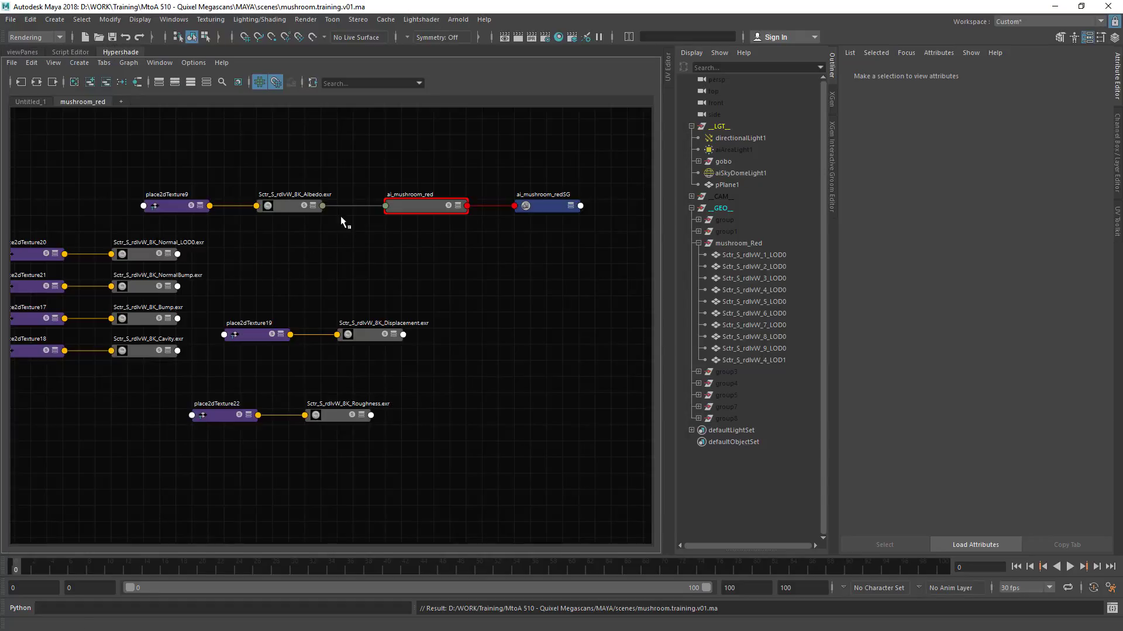
alt+middle_drag(442, 254, 396, 240)
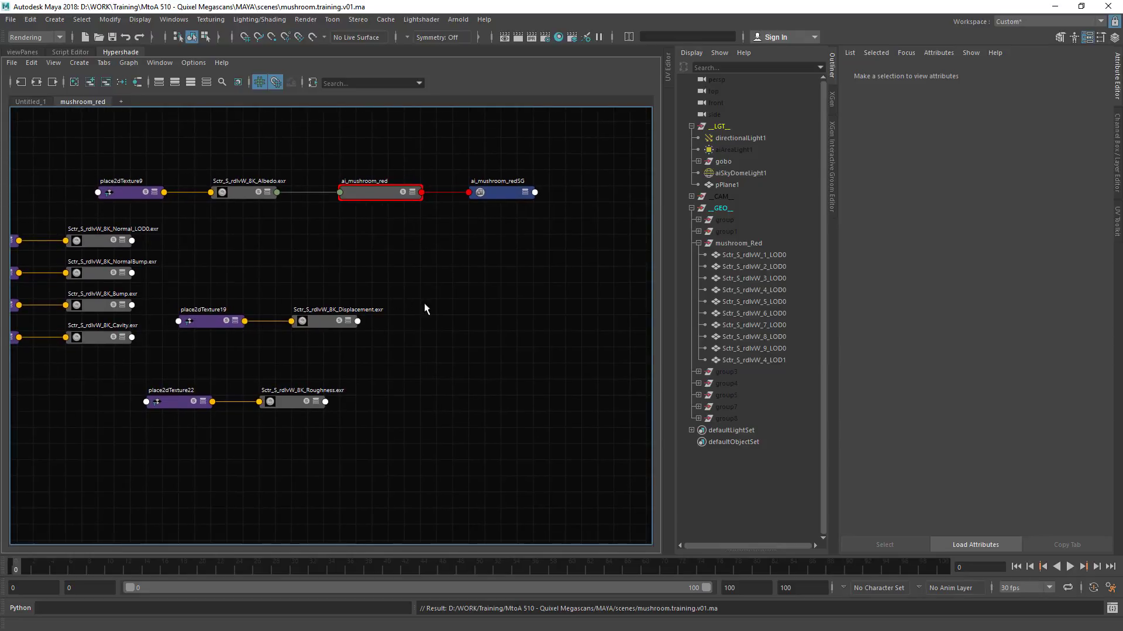
scroll(425, 309, up, 3)
alt+middle_drag(476, 271, 376, 315)
key(Tab)
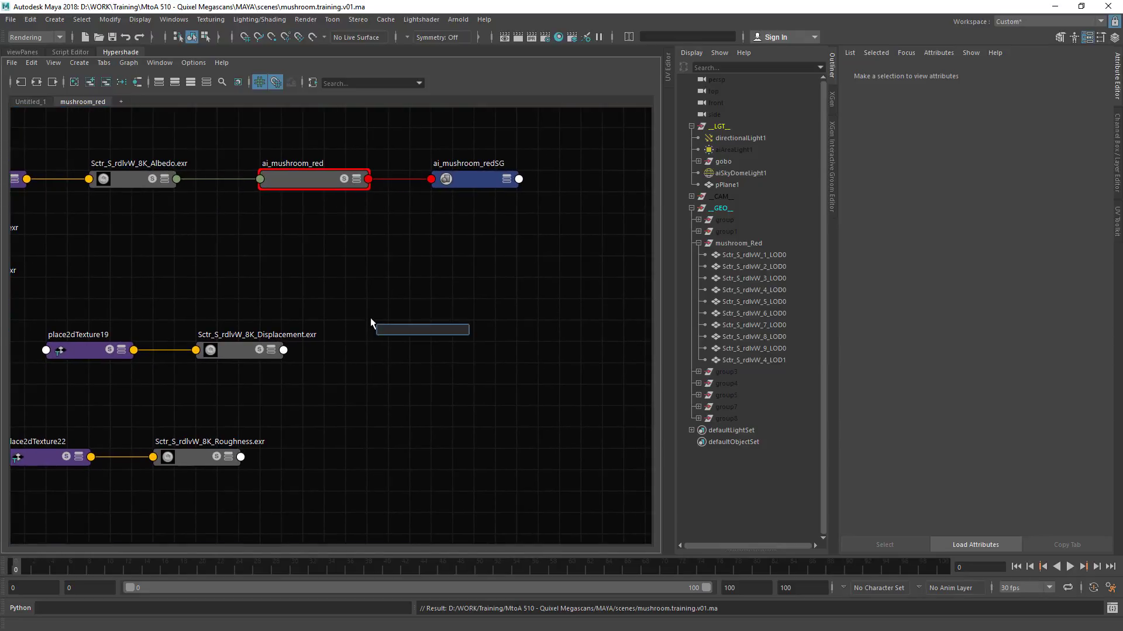
text(dis)
key(Down)
key(Return)
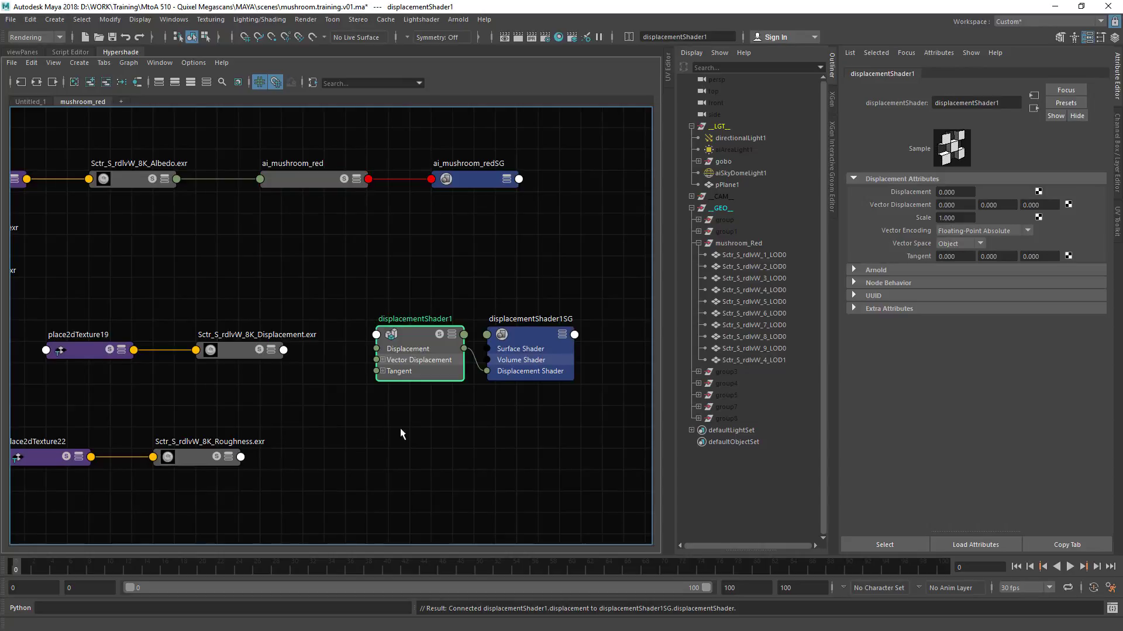
click(535, 356)
key(Delete)
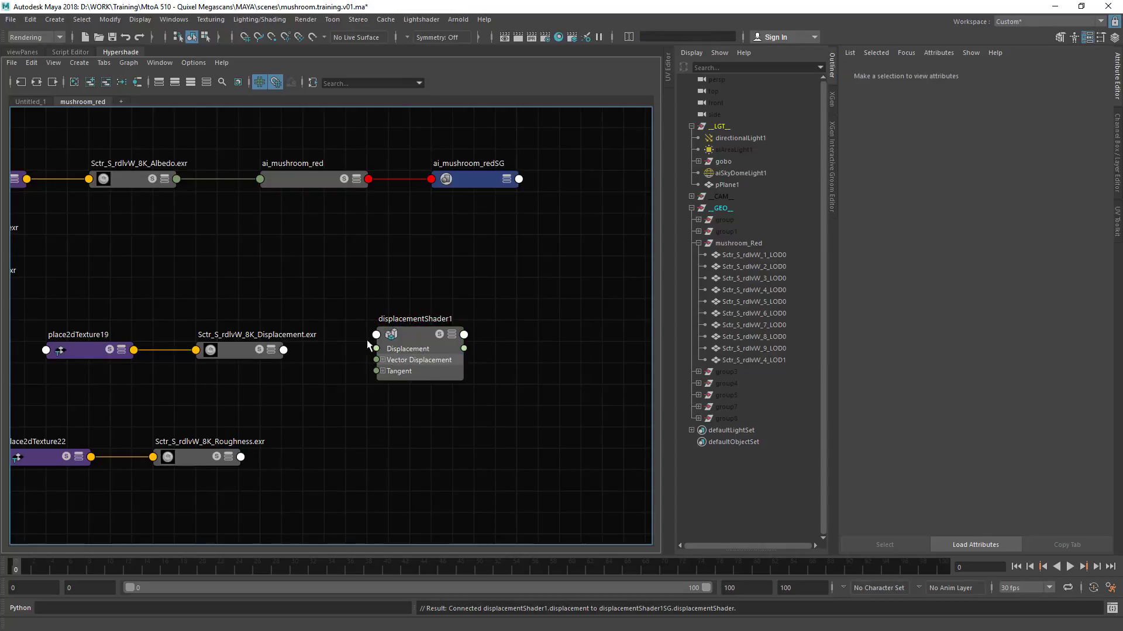
Step: Connect Out Color R of the Sctr_S_rdlvW_8K_Displacement.exr texture to the Displacement input of displacementShader1
click(237, 349)
key(3)
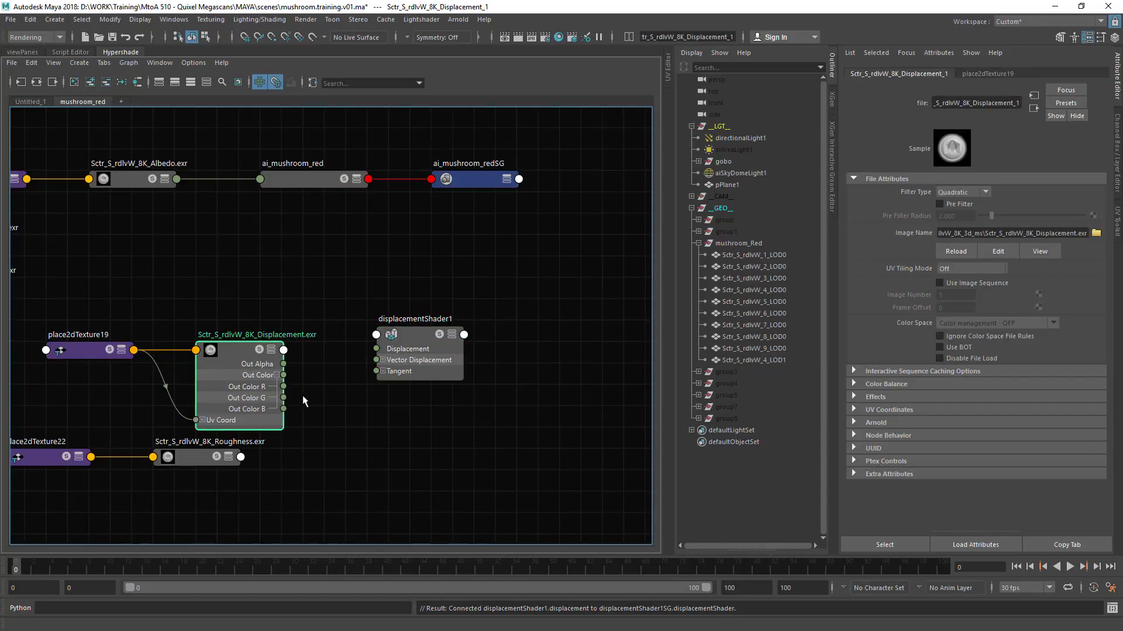
click(423, 335)
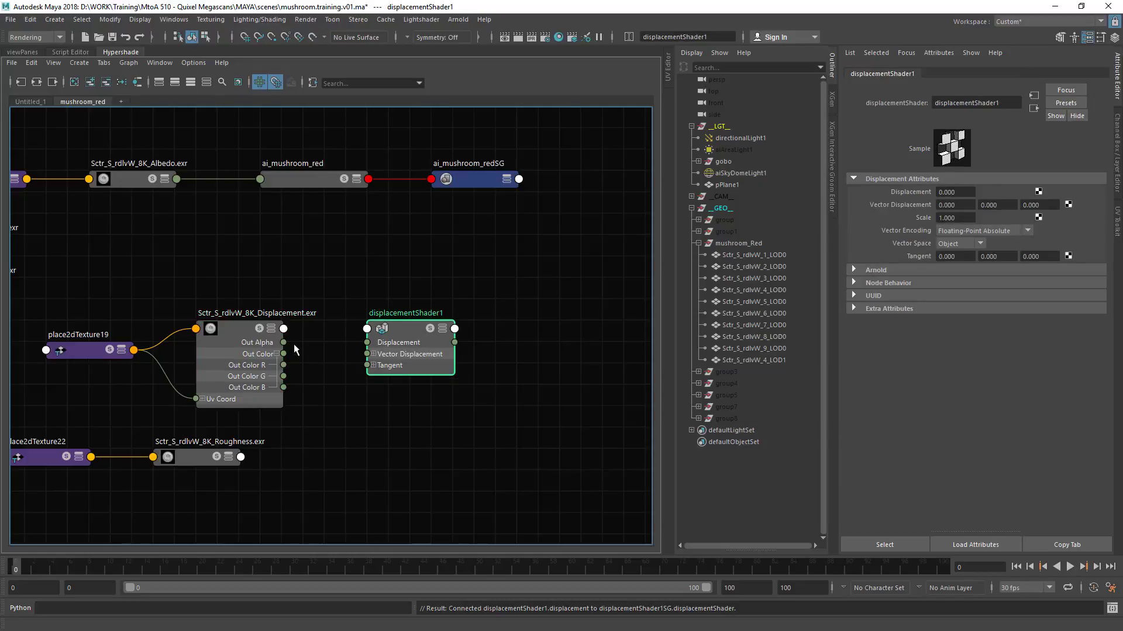
drag(284, 367, 368, 342)
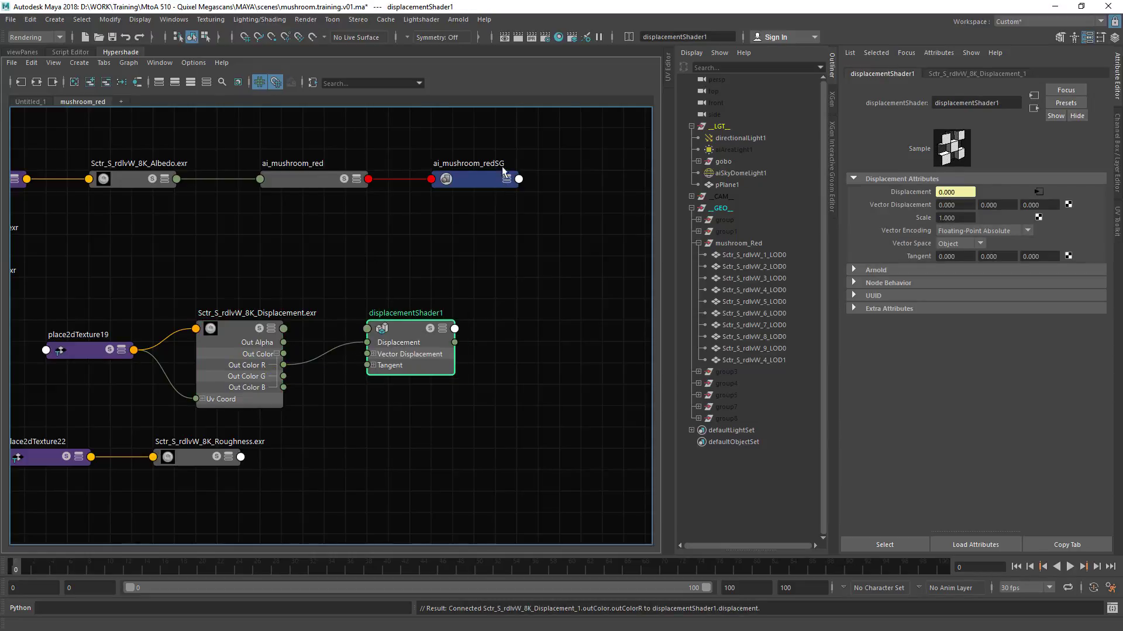
Step: Assign displacementShader1 as the displacement material of ai_mushroom_redSG and tidy the node layout
click(466, 181)
alt+middle_drag(514, 236, 432, 244)
drag(400, 183, 451, 185)
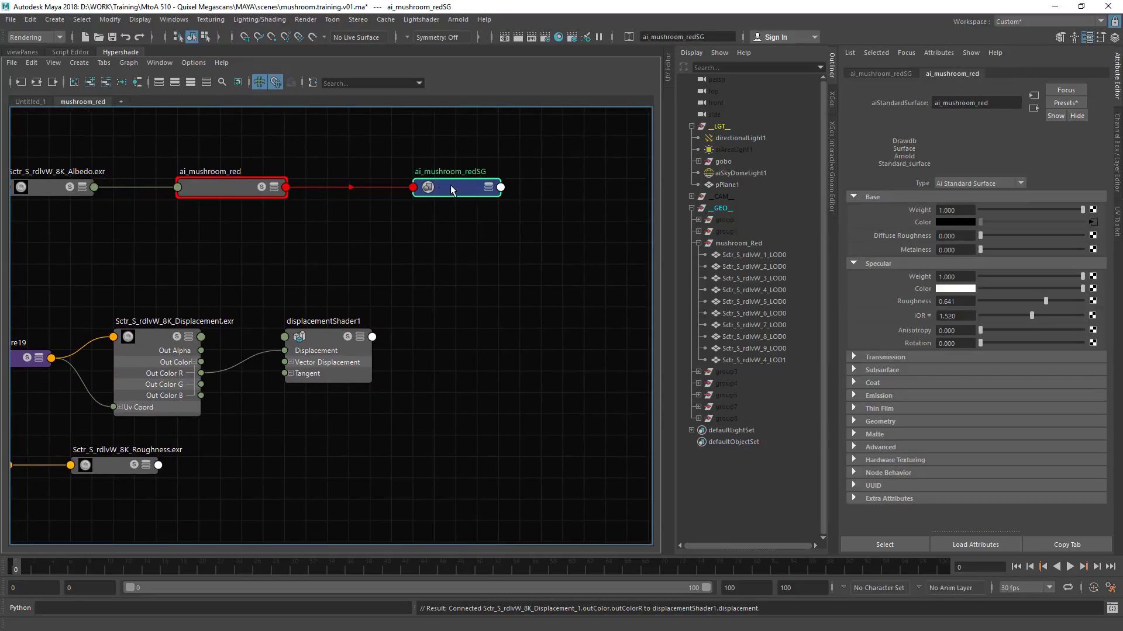
click(881, 74)
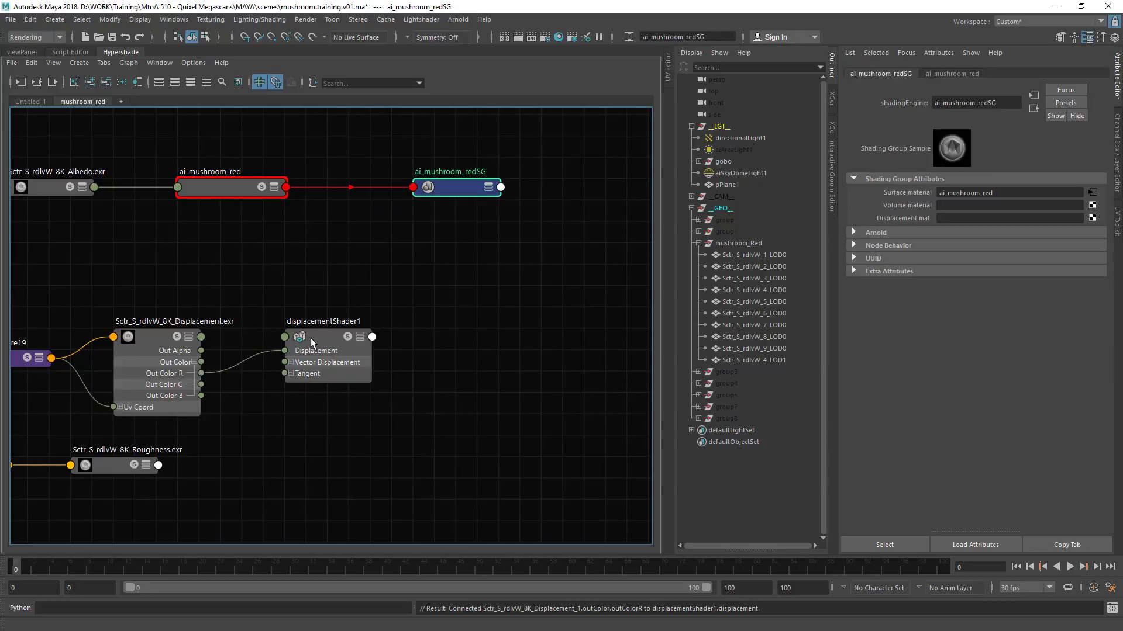
middle_drag(311, 340, 891, 216)
alt+middle_drag(383, 287, 475, 261)
drag(443, 334, 443, 313)
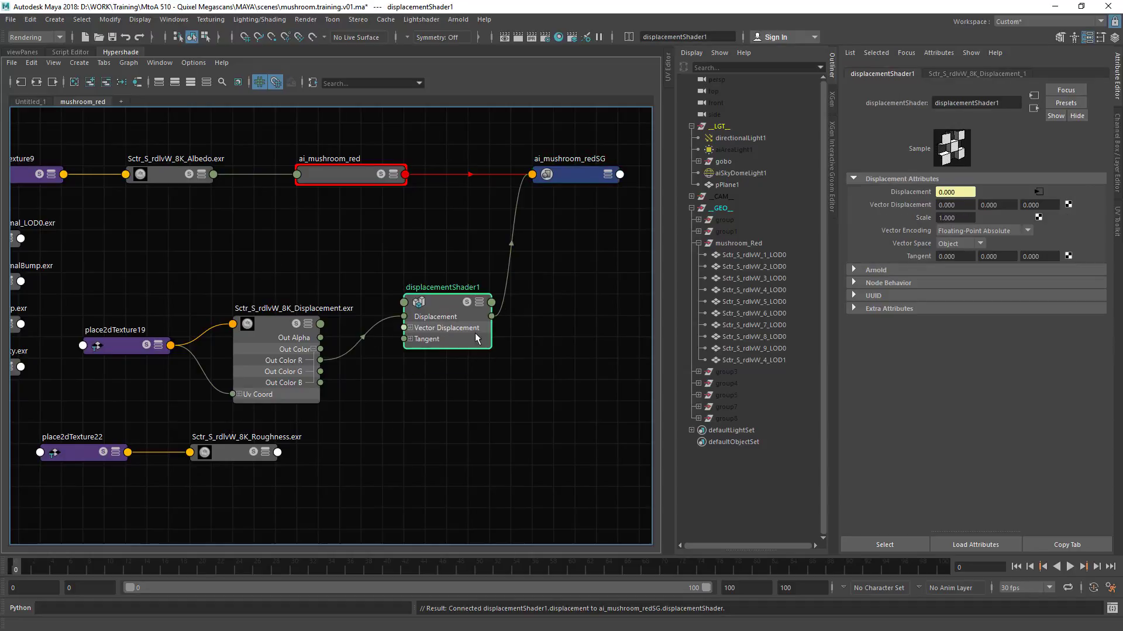
Step: Expand the Arnold attributes of displacementShader1 and render the displaced mushrooms in Basic shading mode
click(881, 273)
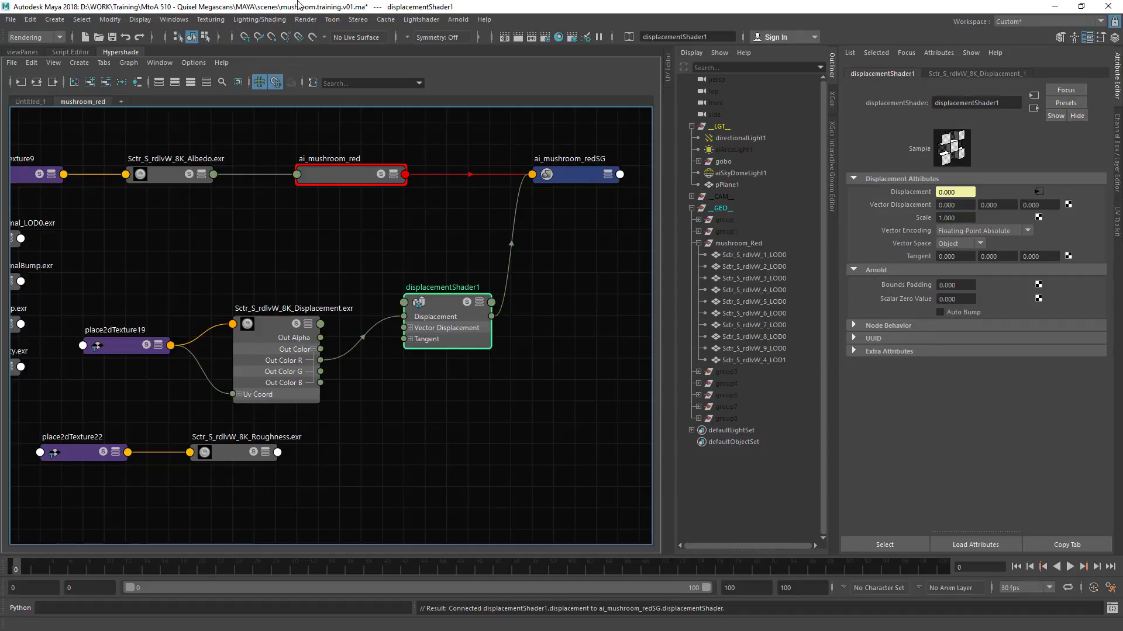
click(465, 21)
click(470, 35)
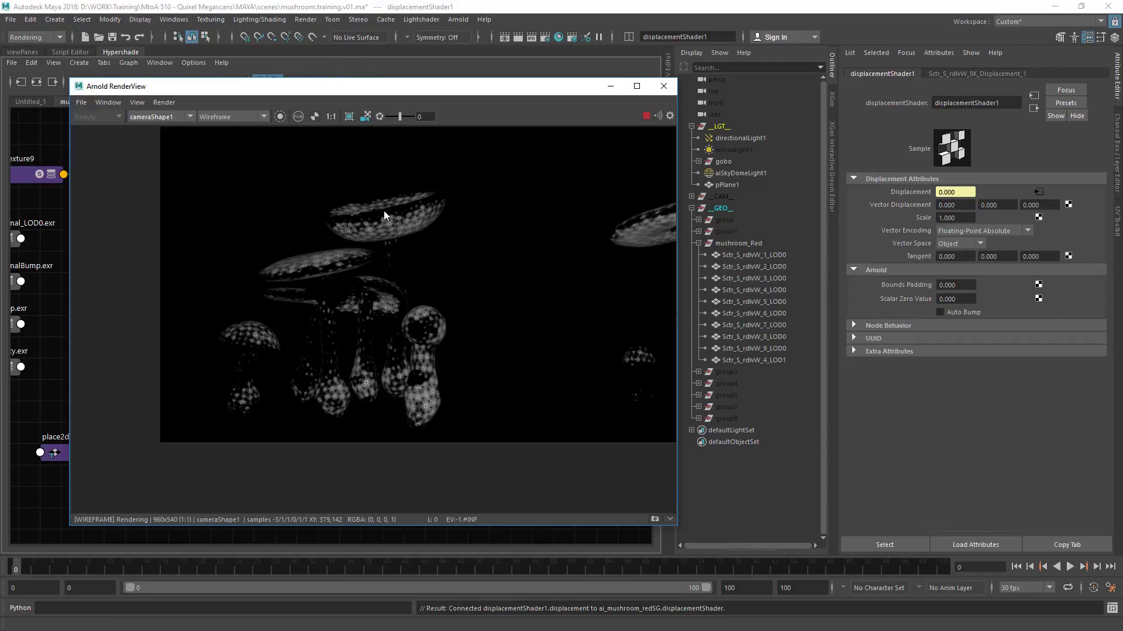
click(236, 115)
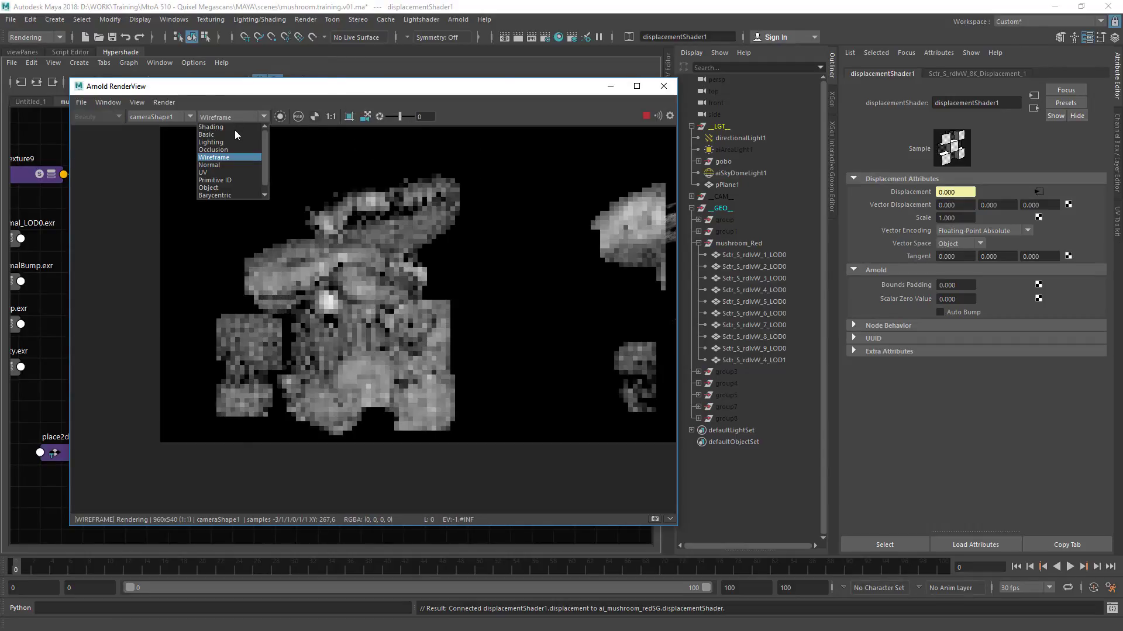
click(237, 138)
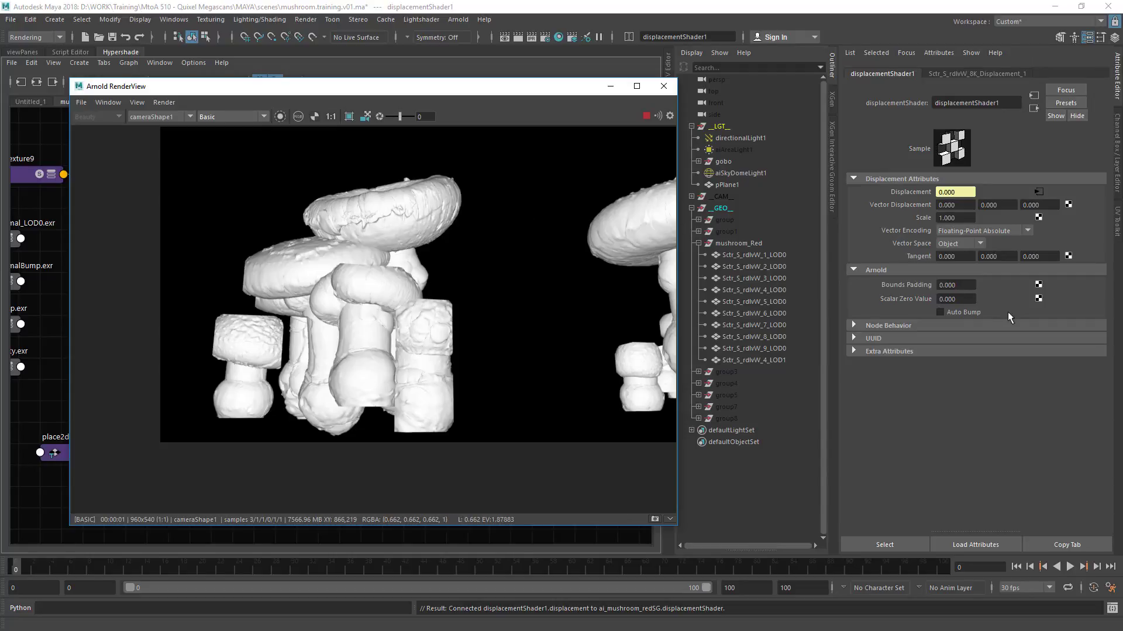
Step: Set the Bounds Padding of displacementShader1 to 5
click(957, 285)
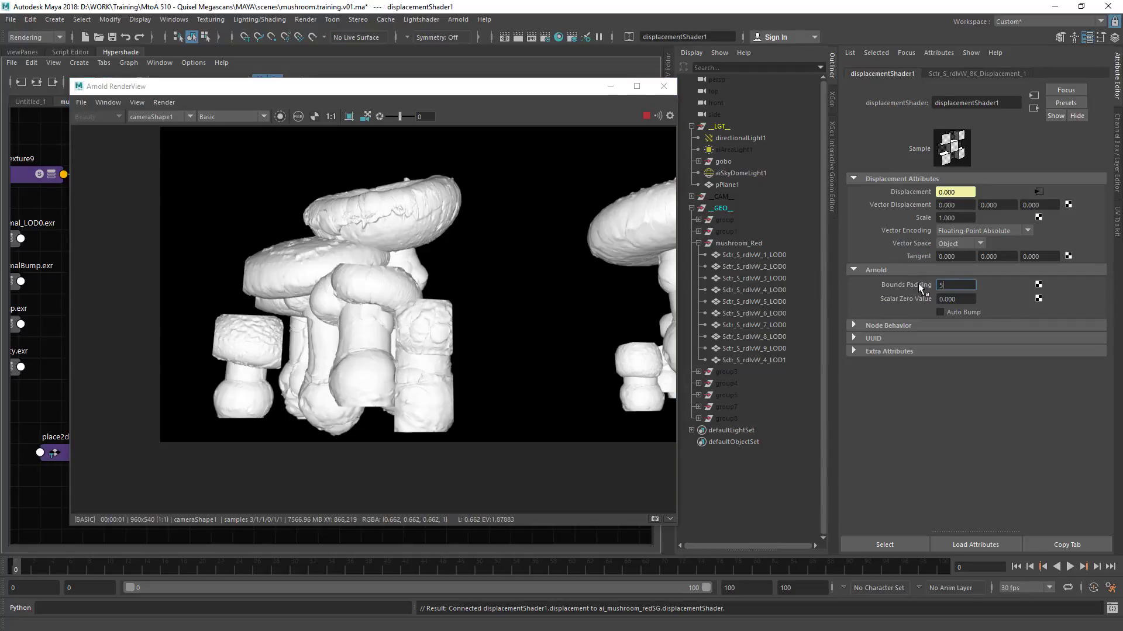
text(5)
key(Return)
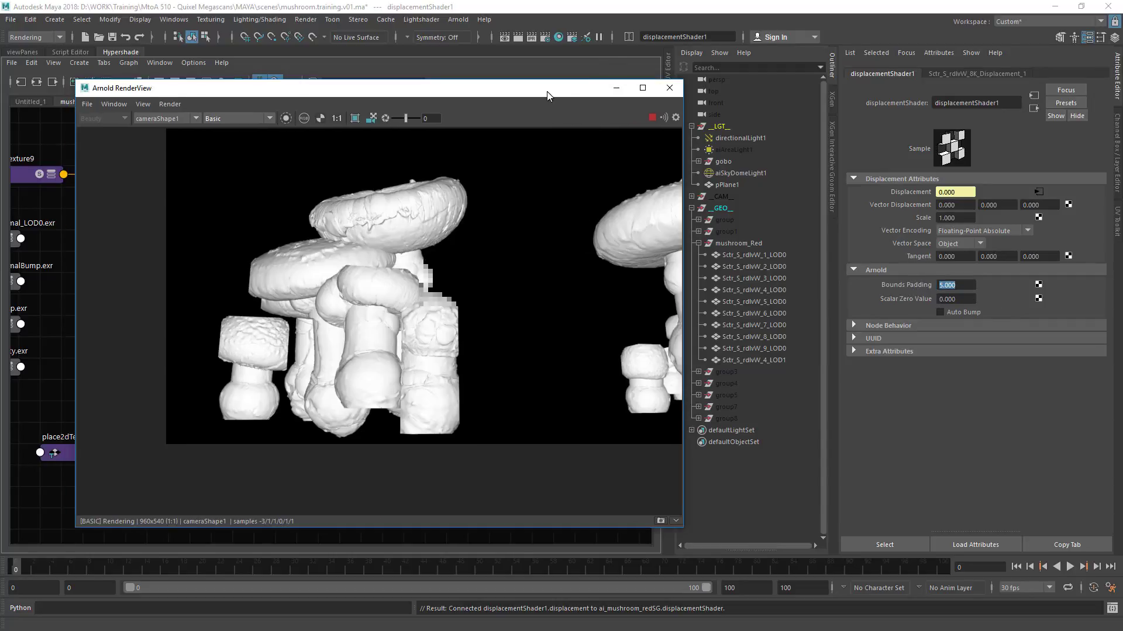
Step: Set the Scalar Zero Value of displacementShader1 to 0.5
drag(553, 94, 555, 94)
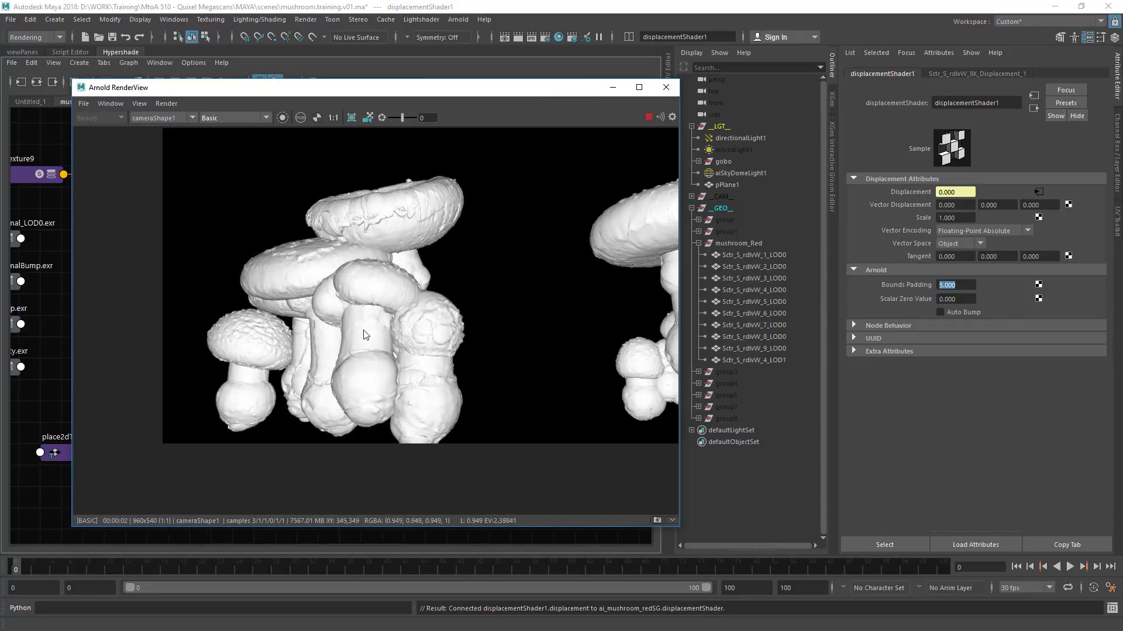
click(935, 299)
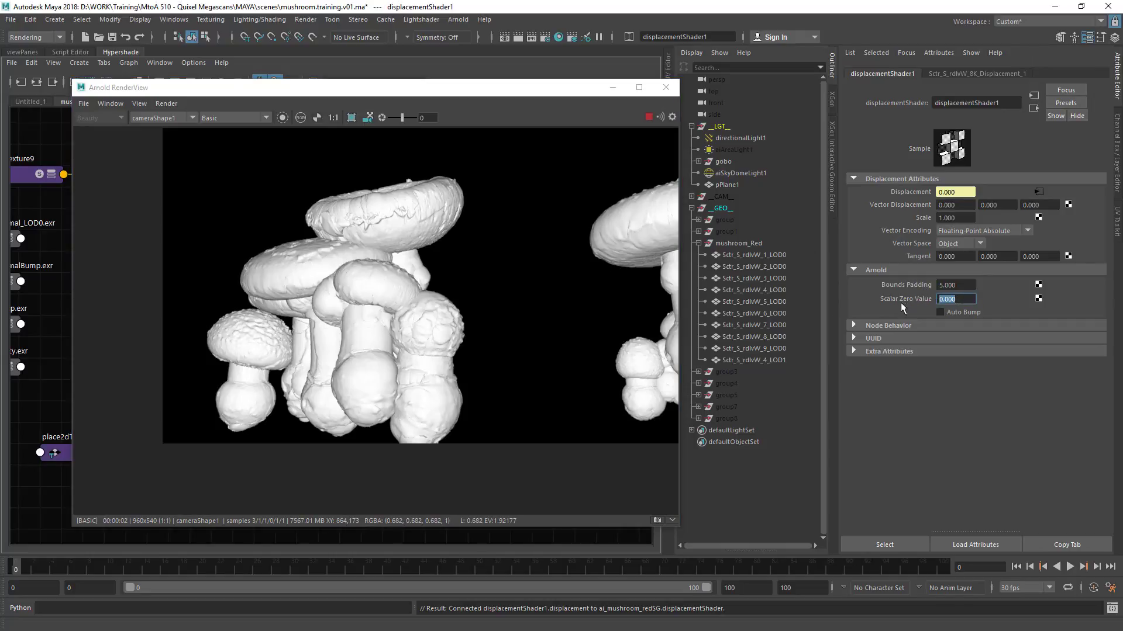
text(0.5)
key(Return)
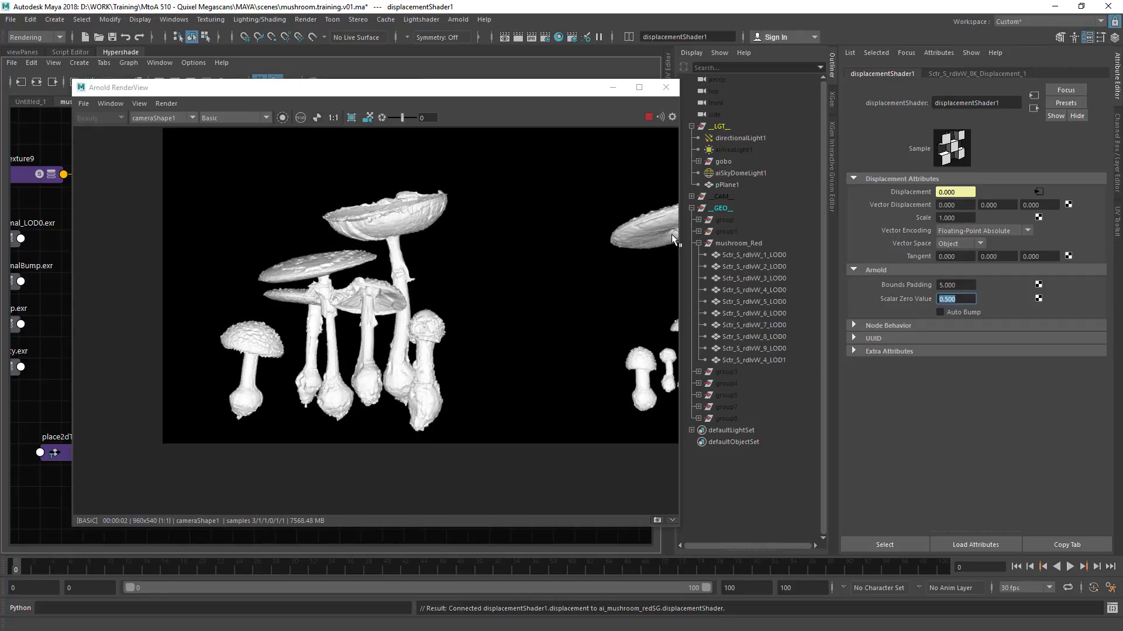
Step: Isolate the Sctr_S_rdlvW_8K_Displacement.exr texture in the render and examine its values on the mushrooms up close
drag(317, 96, 479, 104)
click(443, 131)
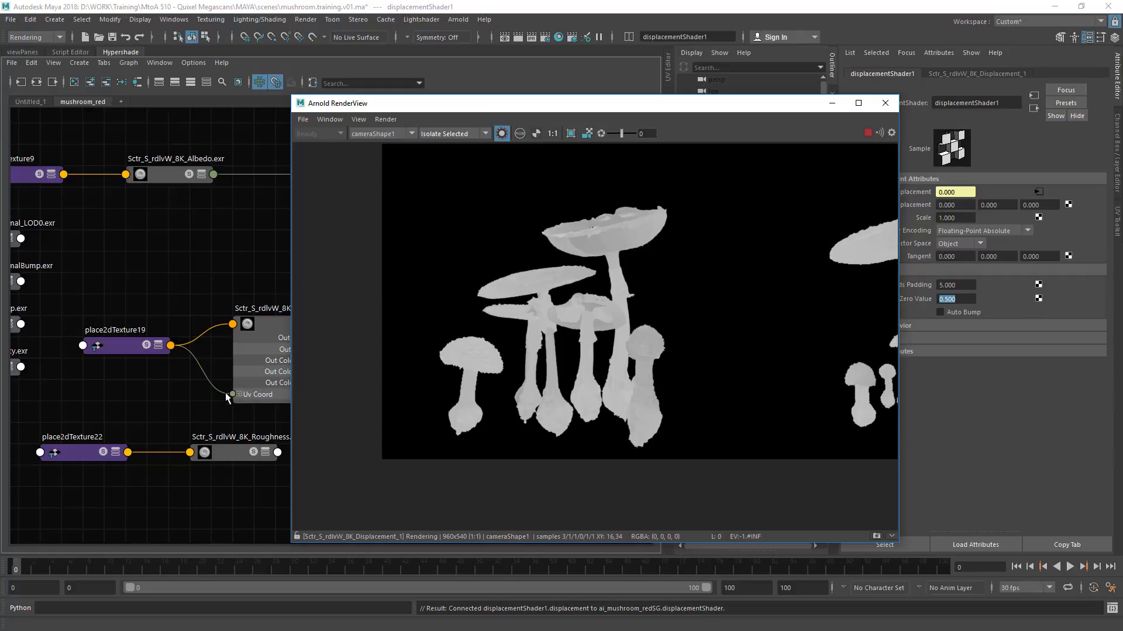
alt+middle_drag(184, 372, 46, 384)
click(144, 346)
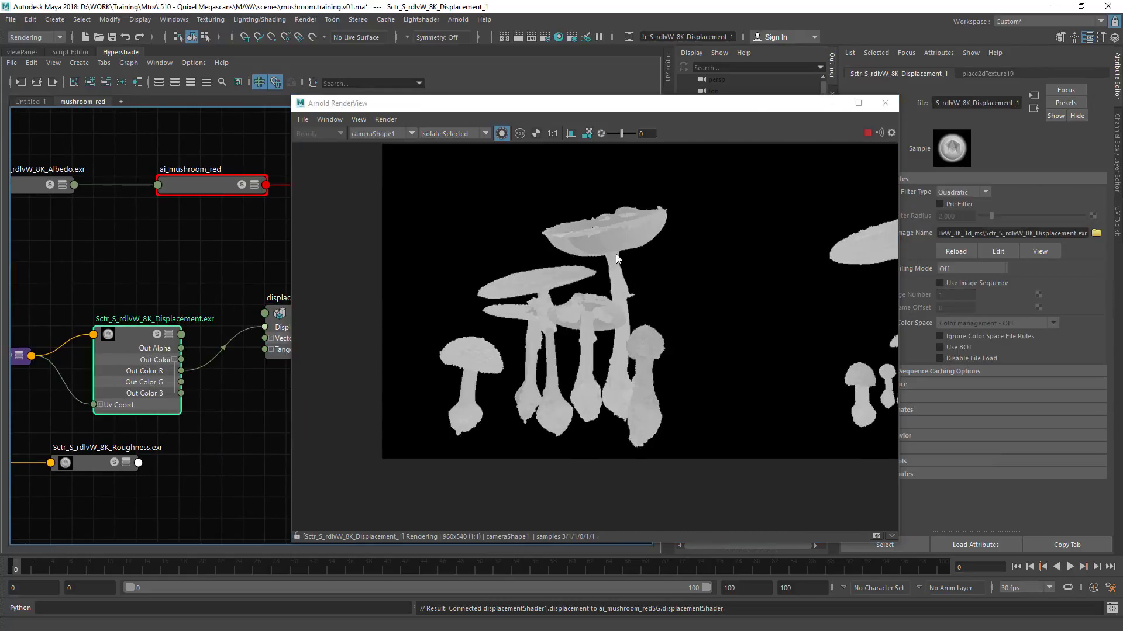
scroll(818, 219, up, 3)
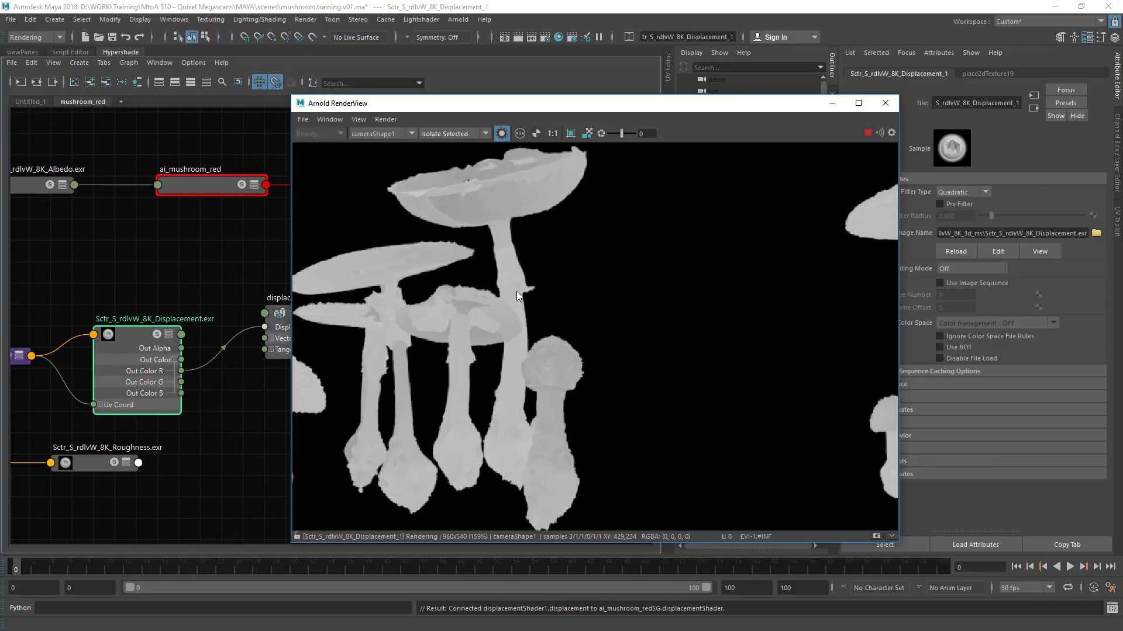
click(425, 269)
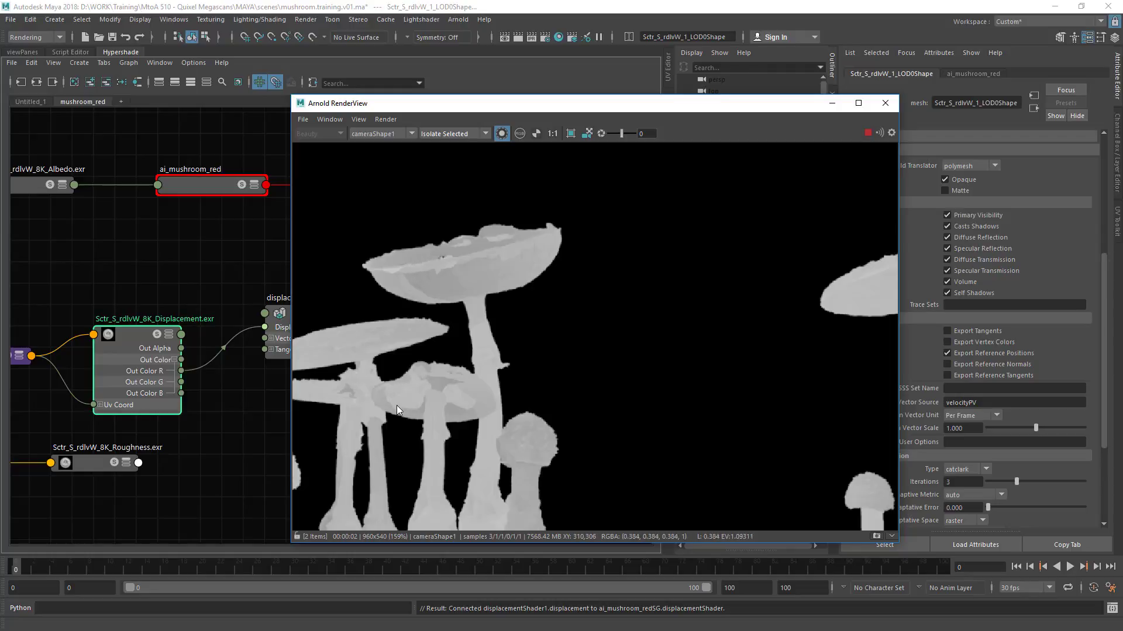
Step: Turn off the isolated rendering and return the render to Basic shading mode
click(501, 134)
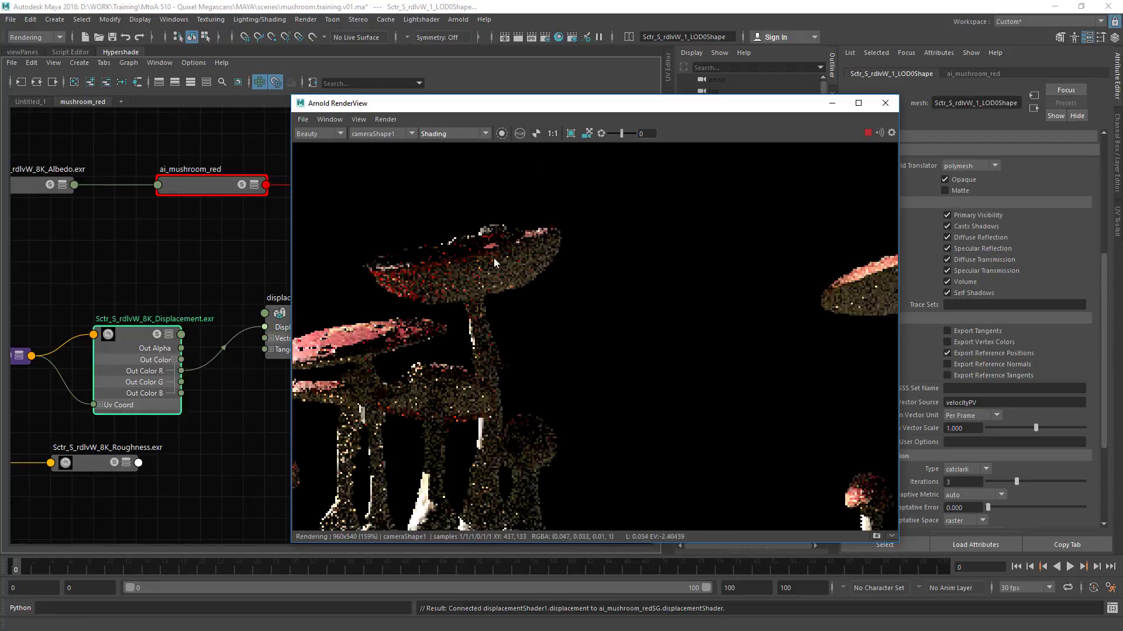
click(453, 134)
click(435, 155)
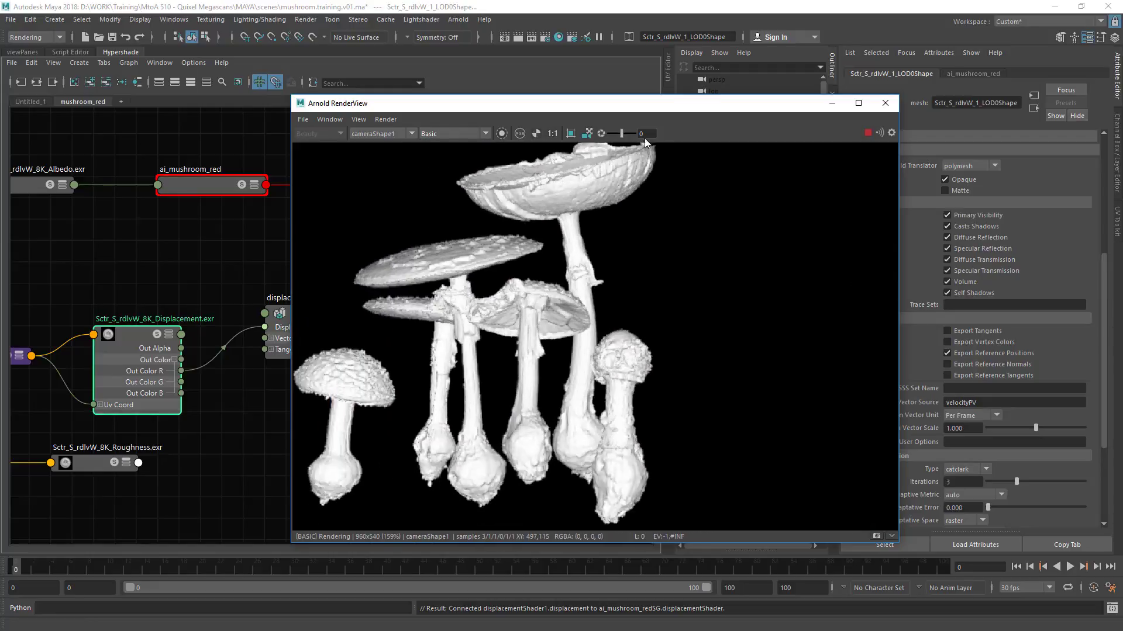
Step: Show the model viewport beside the render, switch it to the persp camera, and frame the selected tall mushroom
click(27, 51)
drag(410, 103, 551, 85)
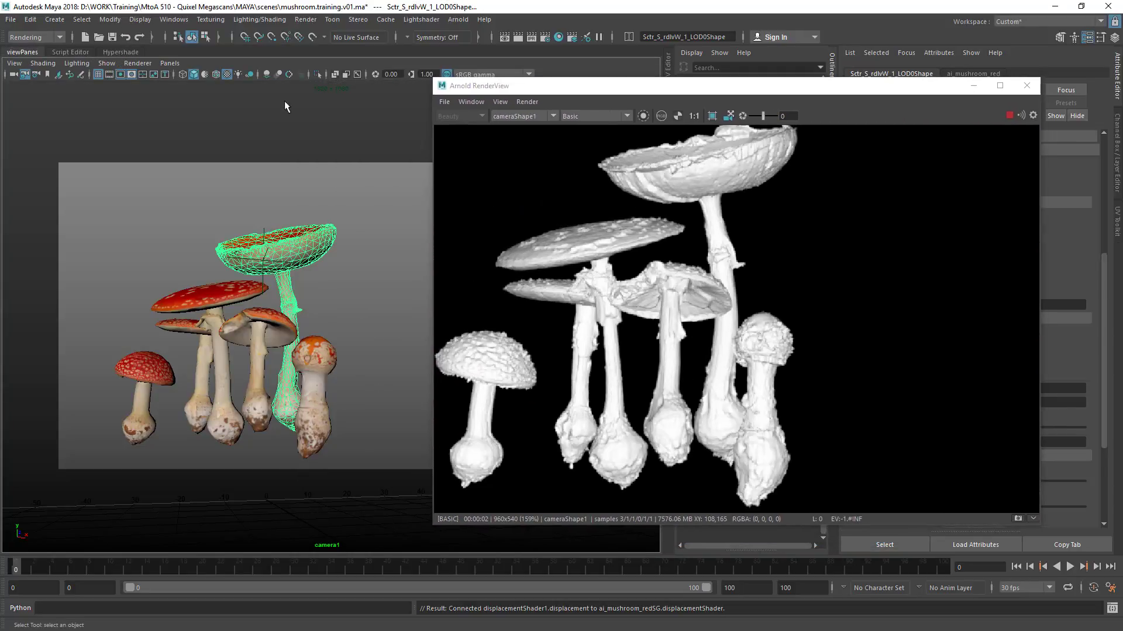
click(170, 64)
mouse_move(221, 76)
click(301, 87)
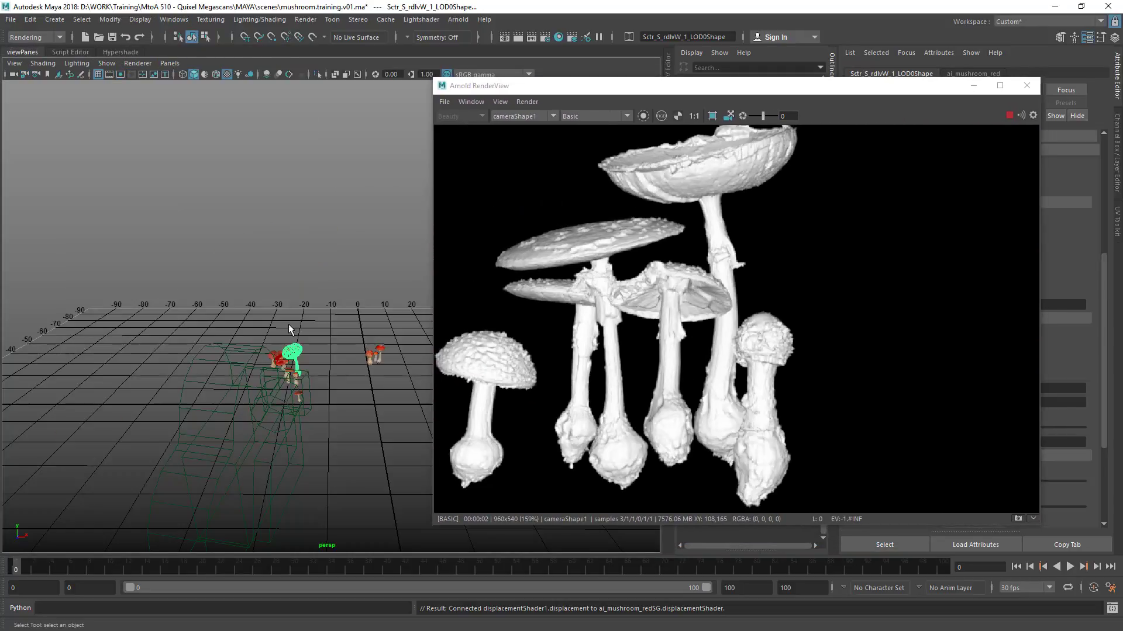
key(f)
alt+drag(328, 272, 300, 302)
Step: Render through perspShape and examine the displaced mushrooms from several angles, ending on the tall mushroom's open cap
click(523, 116)
click(531, 129)
alt+middle_drag(300, 302, 271, 350)
alt+right_drag(272, 351, 240, 356)
alt+drag(252, 357, 252, 327)
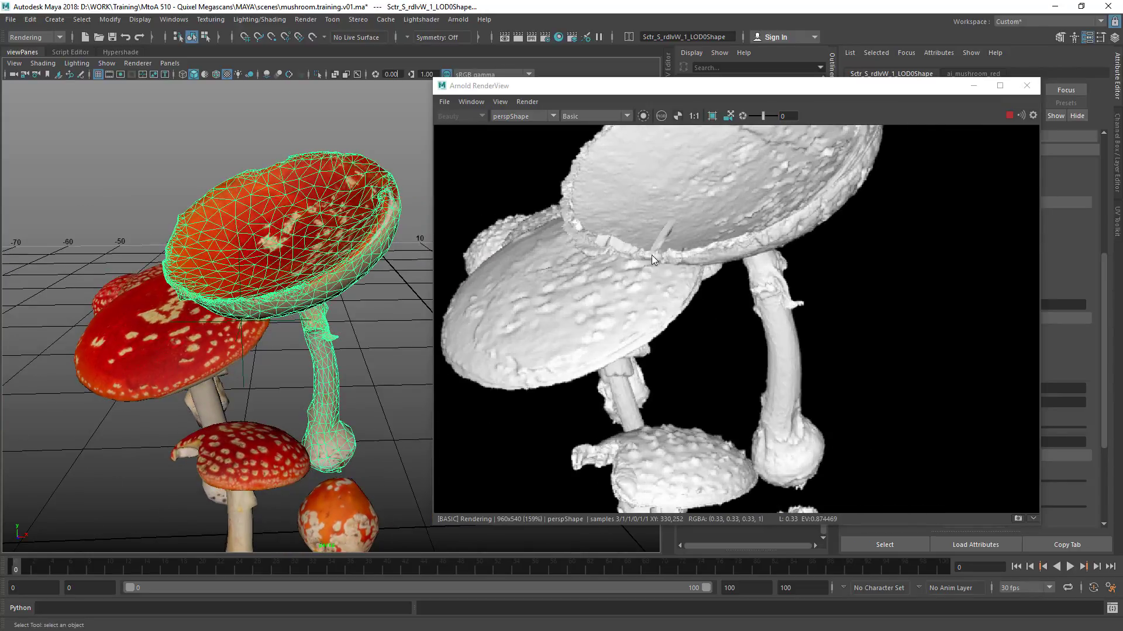
alt+drag(380, 345, 359, 368)
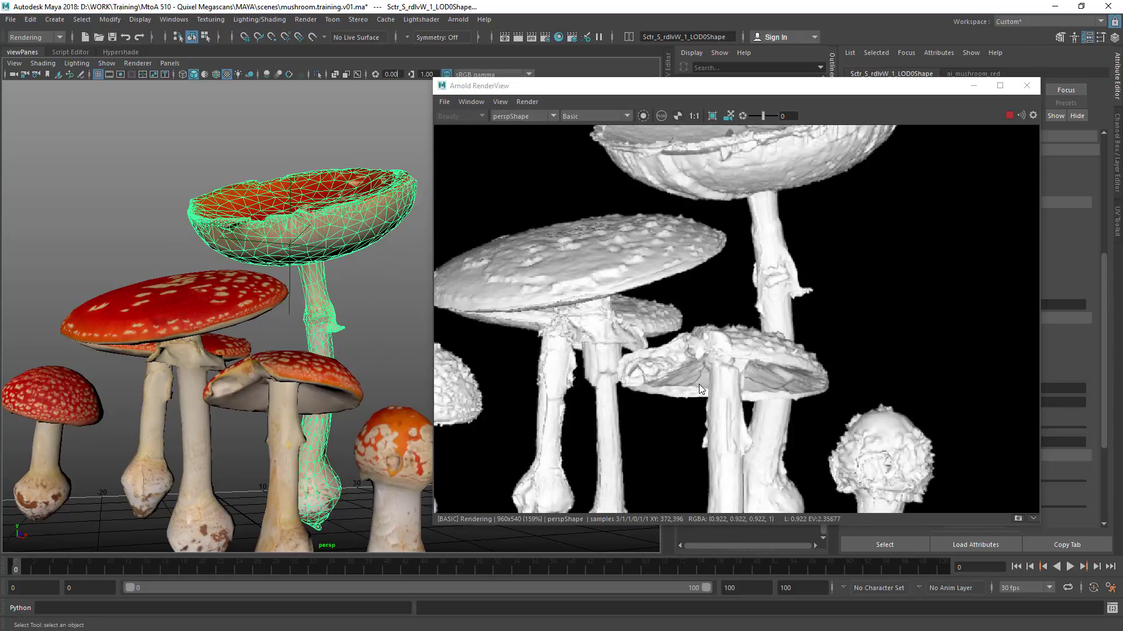
alt+drag(326, 259, 304, 275)
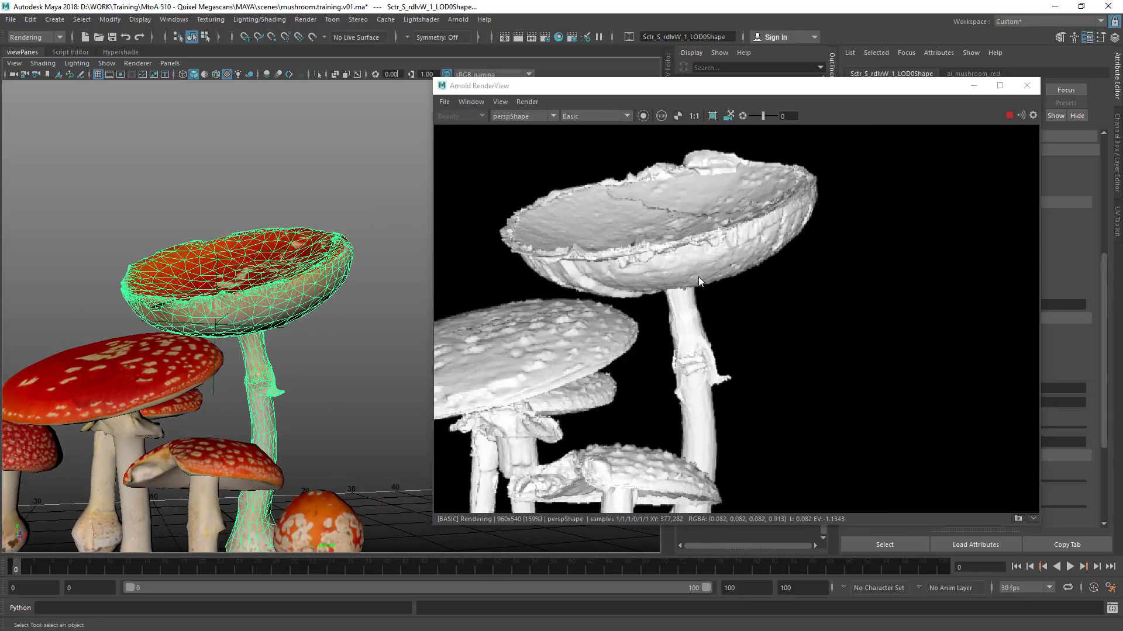
alt+drag(354, 329, 528, 307)
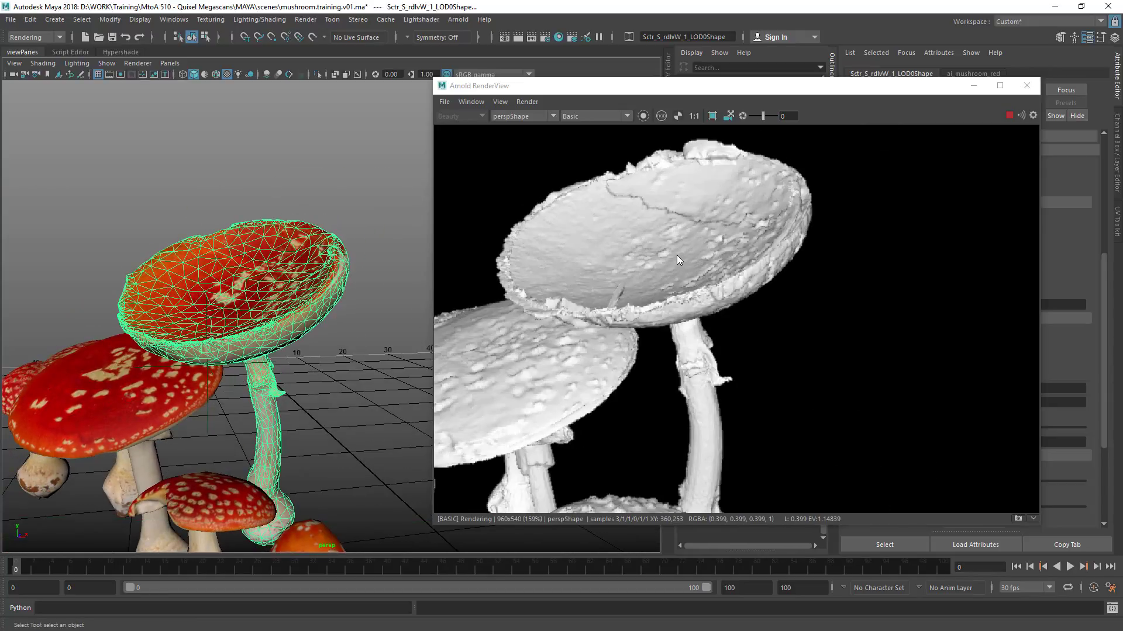
Step: Shrink the render window, show the image at 1:1, and set a crop region around the tall mushroom's cap
drag(813, 225, 550, 253)
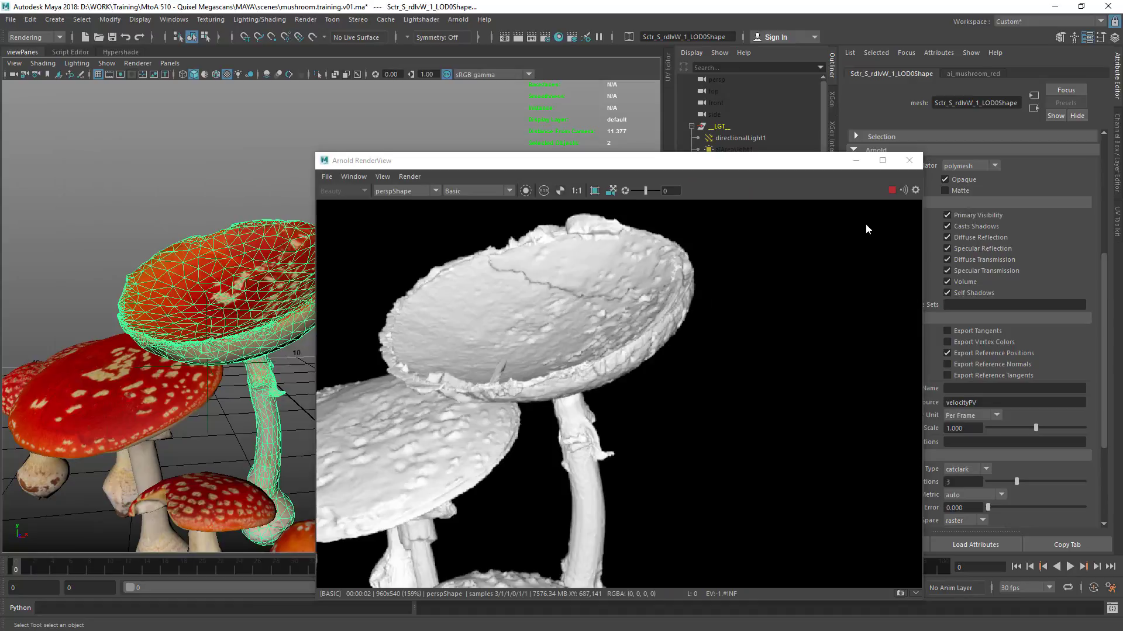
drag(922, 153, 535, 273)
drag(363, 374, 453, 401)
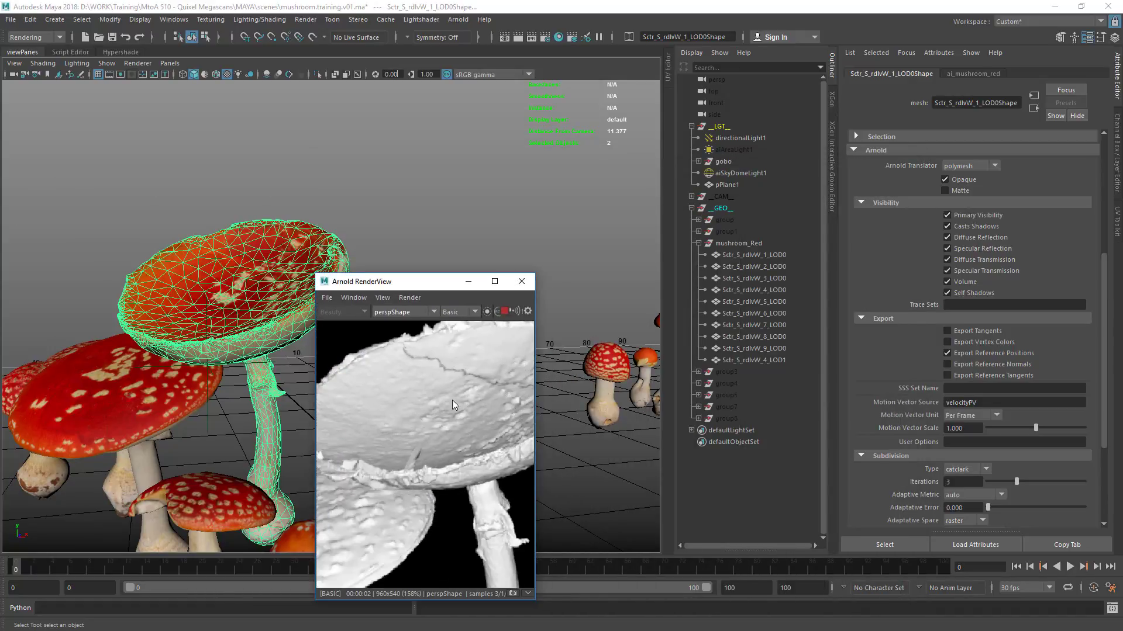
scroll(452, 403, down, 1)
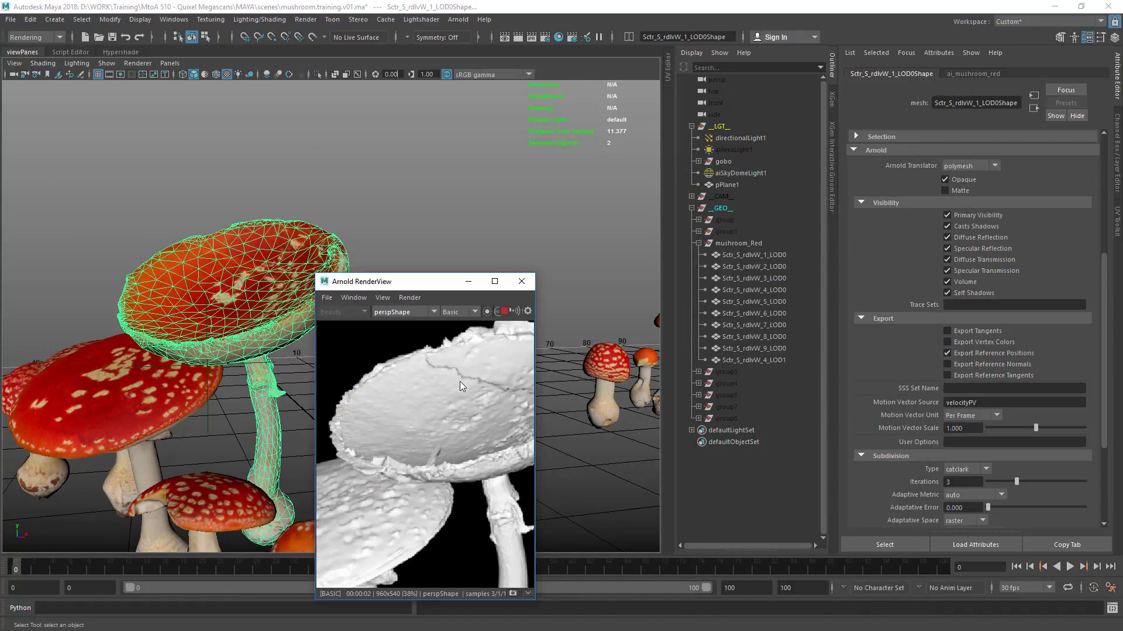
key(f)
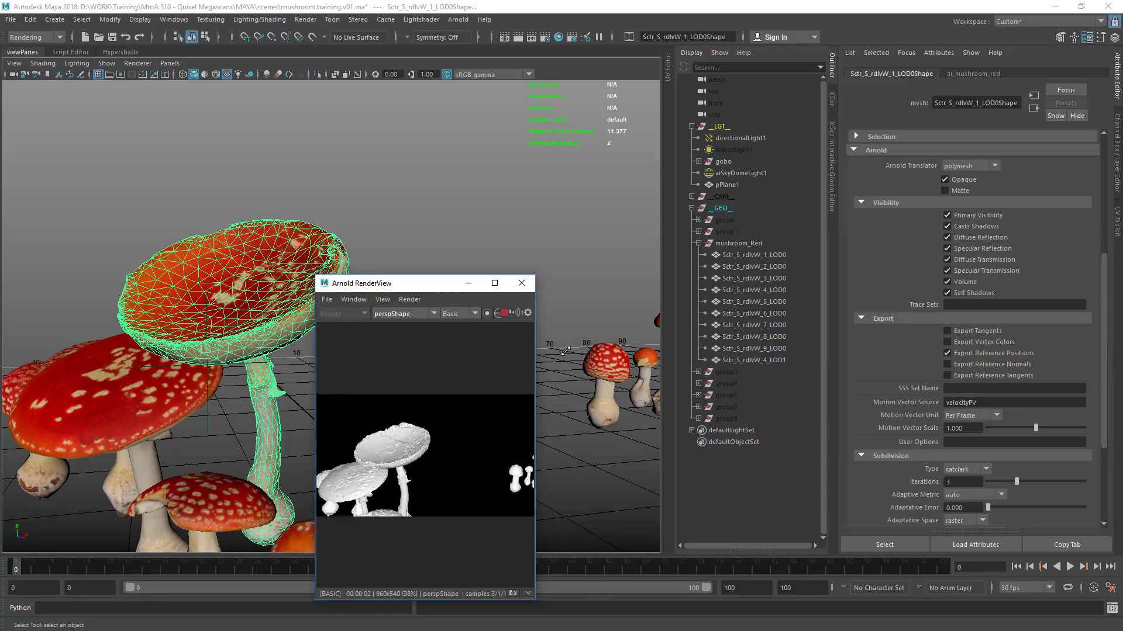
drag(535, 273, 638, 266)
click(551, 307)
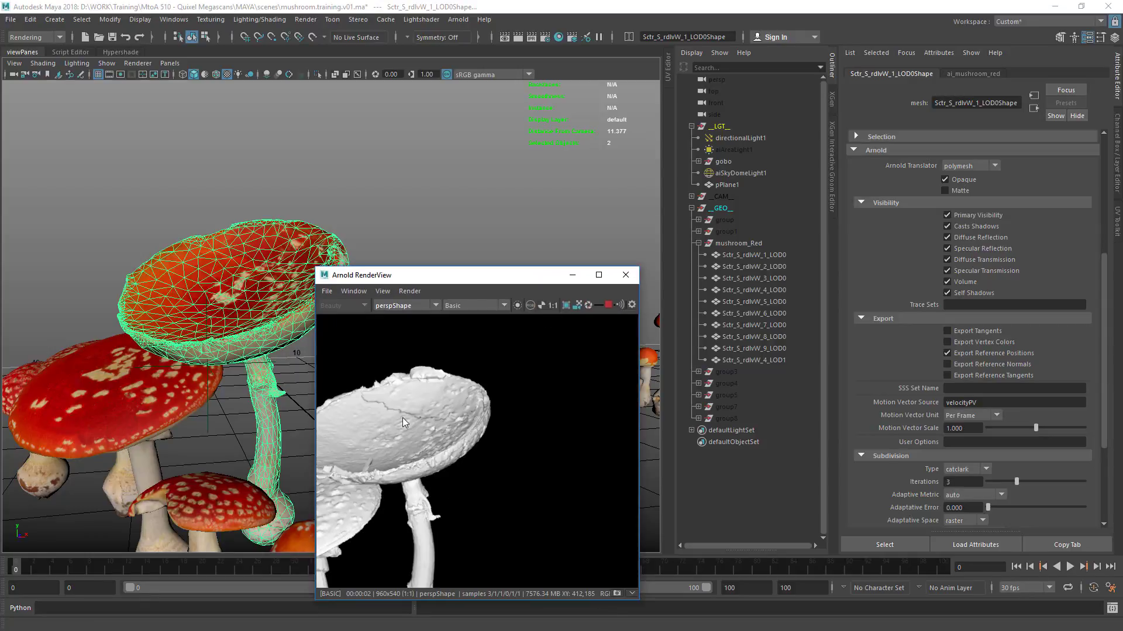
mouse_move(403, 426)
mouse_down()
mouse_move(489, 387)
mouse_move(464, 416)
mouse_up()
shift+drag(574, 331, 332, 506)
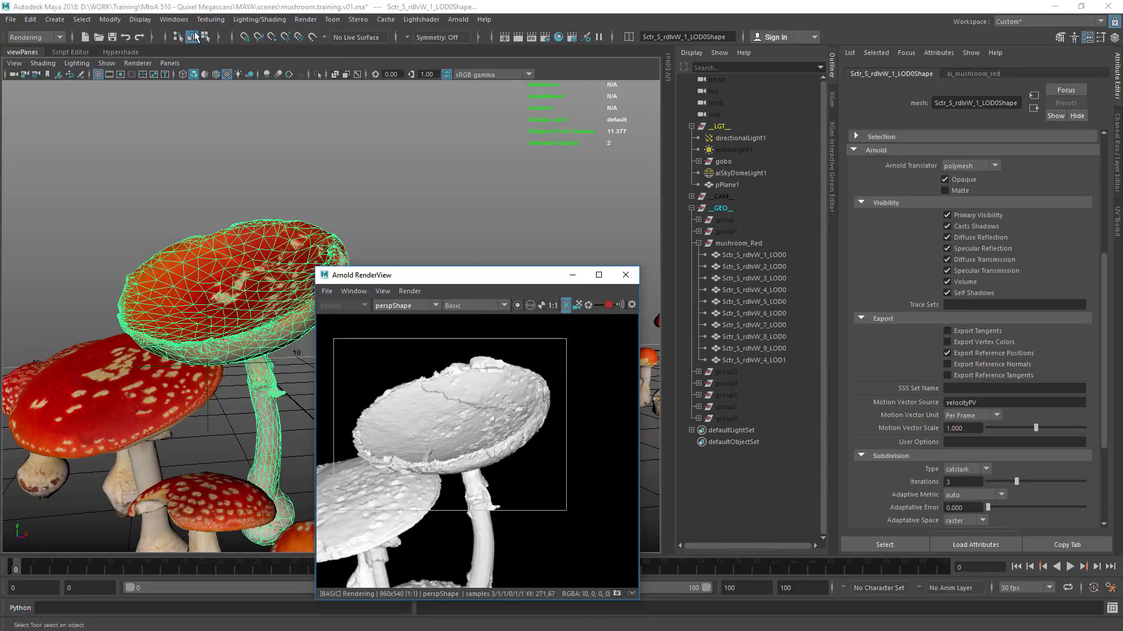
Step: Select displacementShader1 in the Hypershade and try Scalar Zero Values of 0.55 and 0.6
click(120, 52)
click(307, 316)
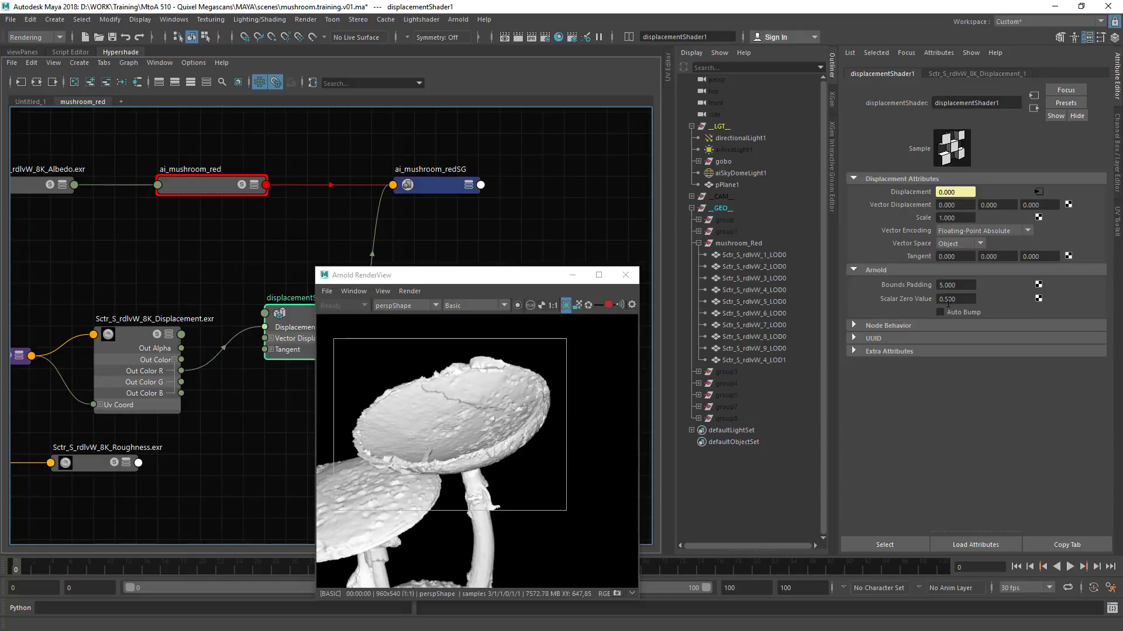
drag(948, 303, 960, 314)
text(5)
key(Return)
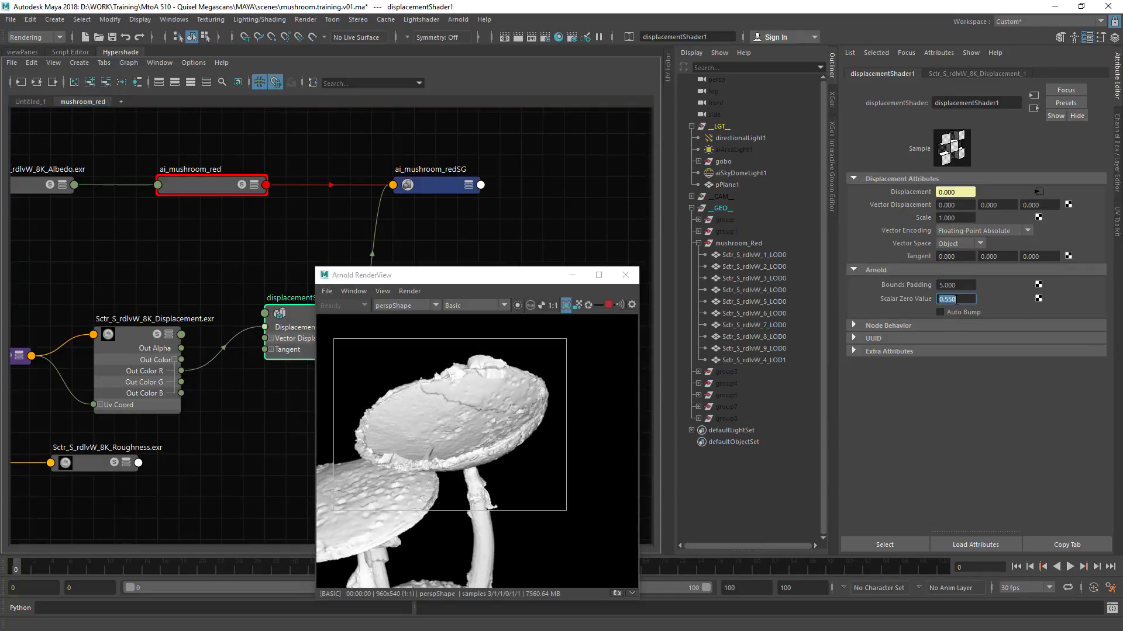
click(948, 302)
key(Return)
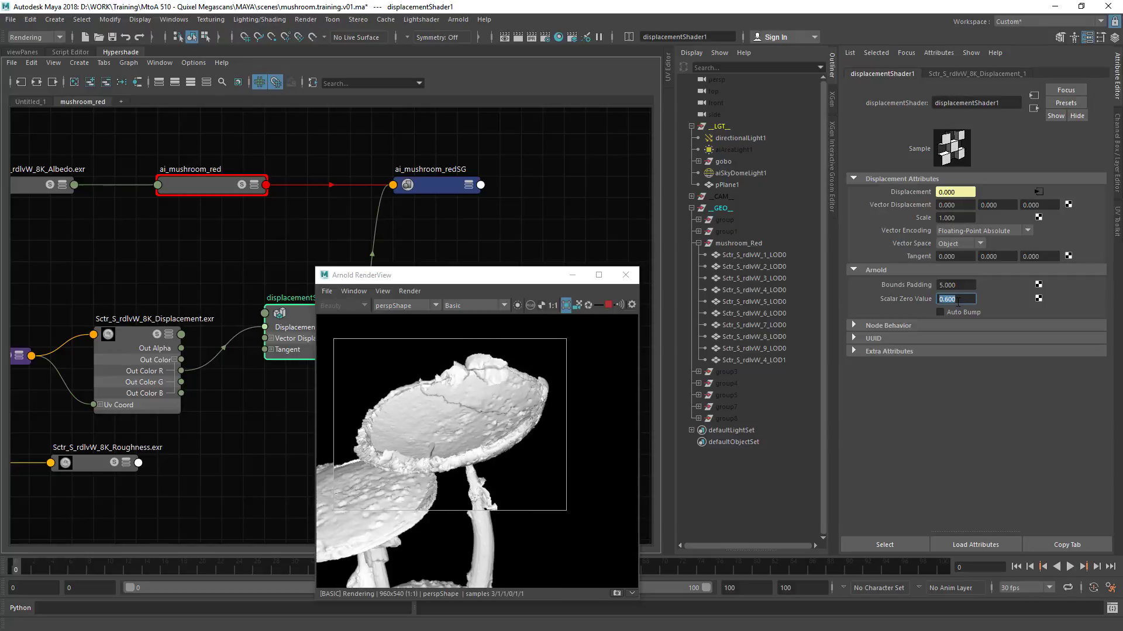
Step: Set the Scalar Zero Value of displacementShader1 to 0.45
click(948, 301)
double_click(949, 301)
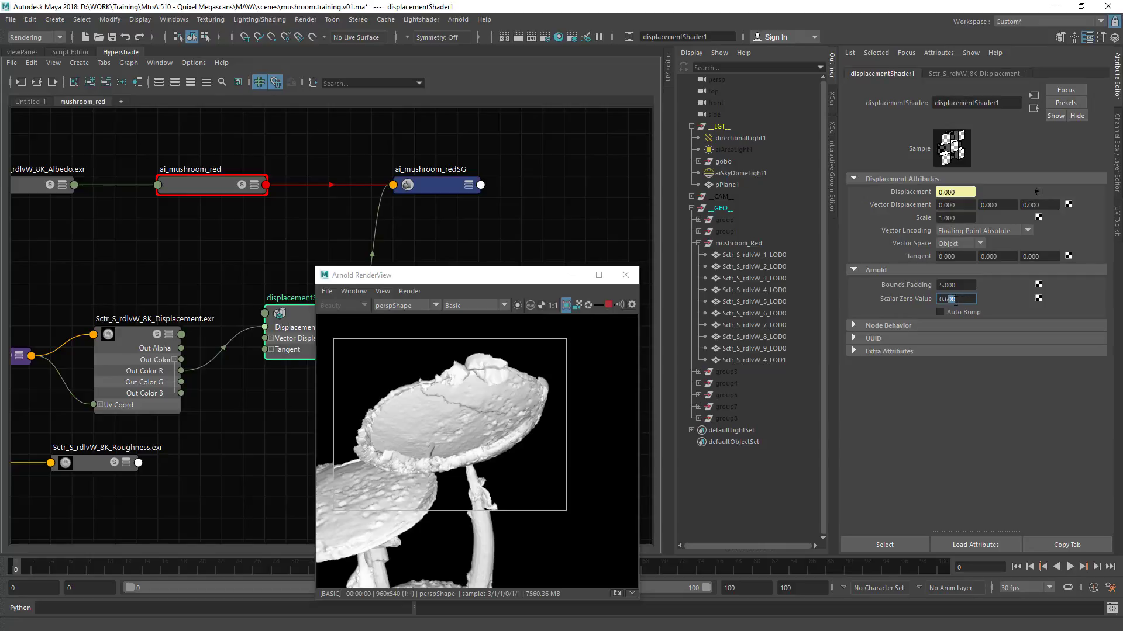
text(45)
key(Return)
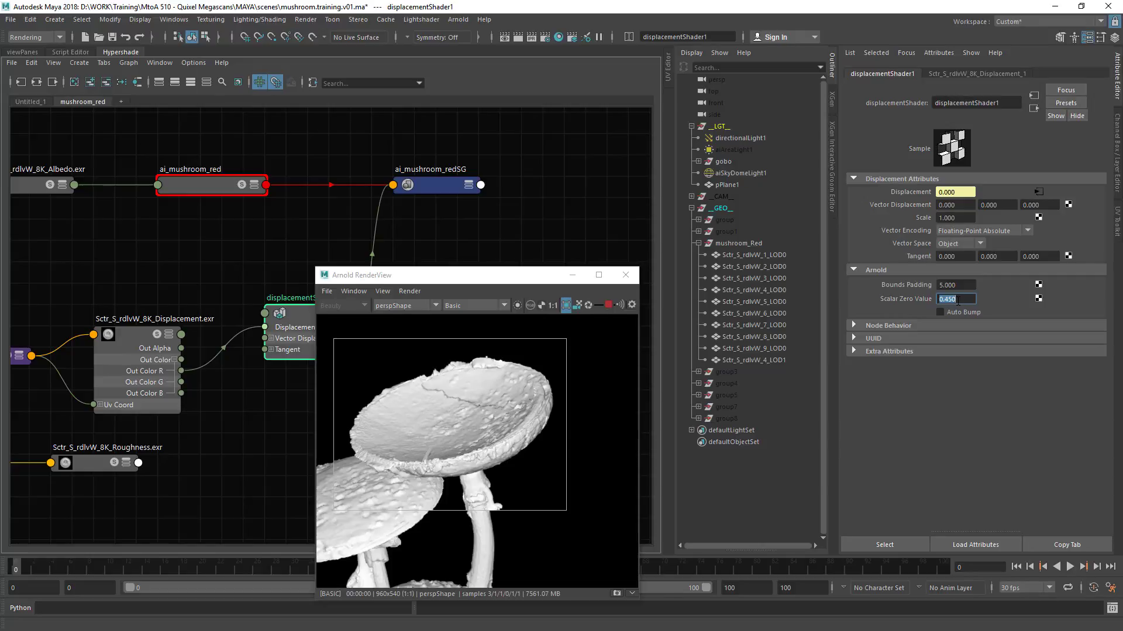
Step: Set the displacement Scale of displacementShader1 to 0
click(962, 288)
drag(962, 218, 923, 222)
text(0)
key(Return)
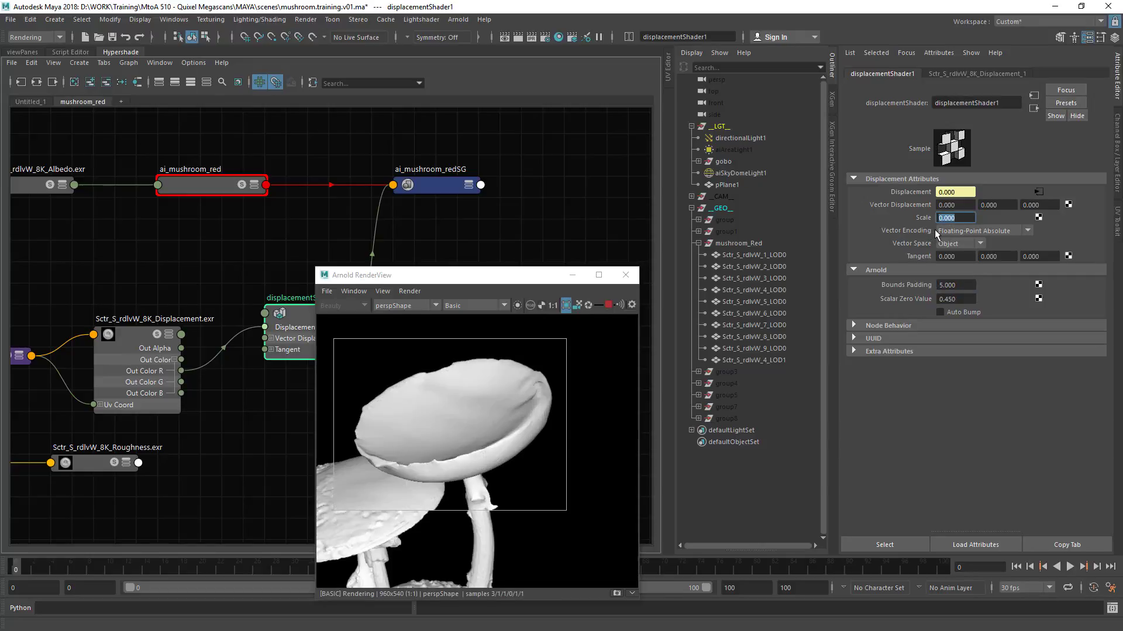
Step: Store a snapshot of the undisplaced render, enlarge the window to show the snapshots, and set the new one as comparison image A
drag(456, 281, 456, 168)
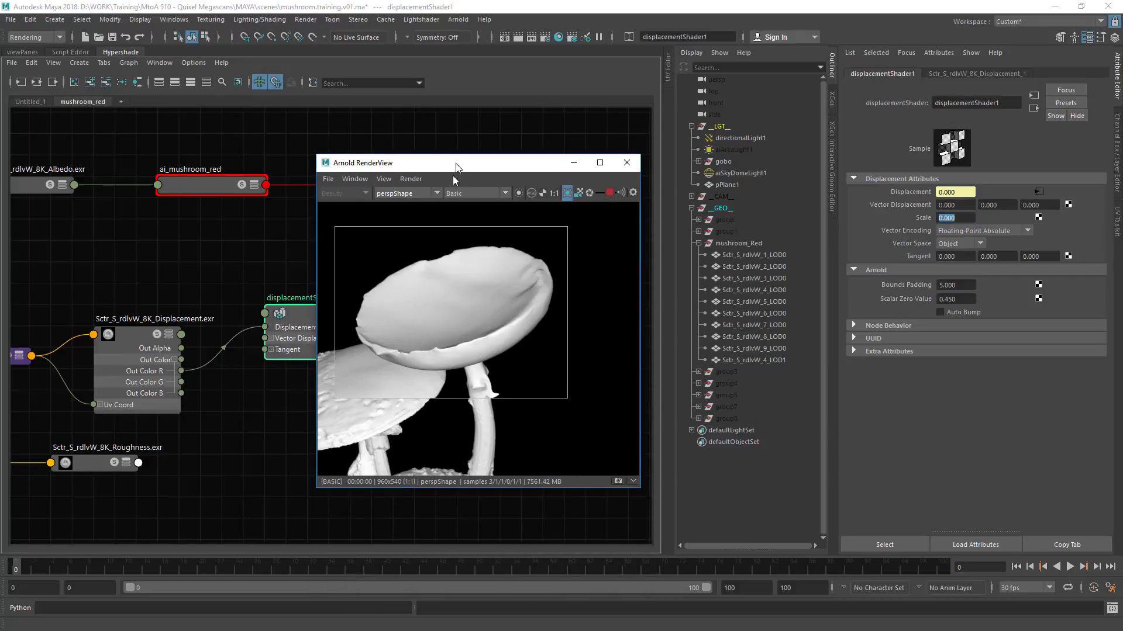
mouse_move(618, 483)
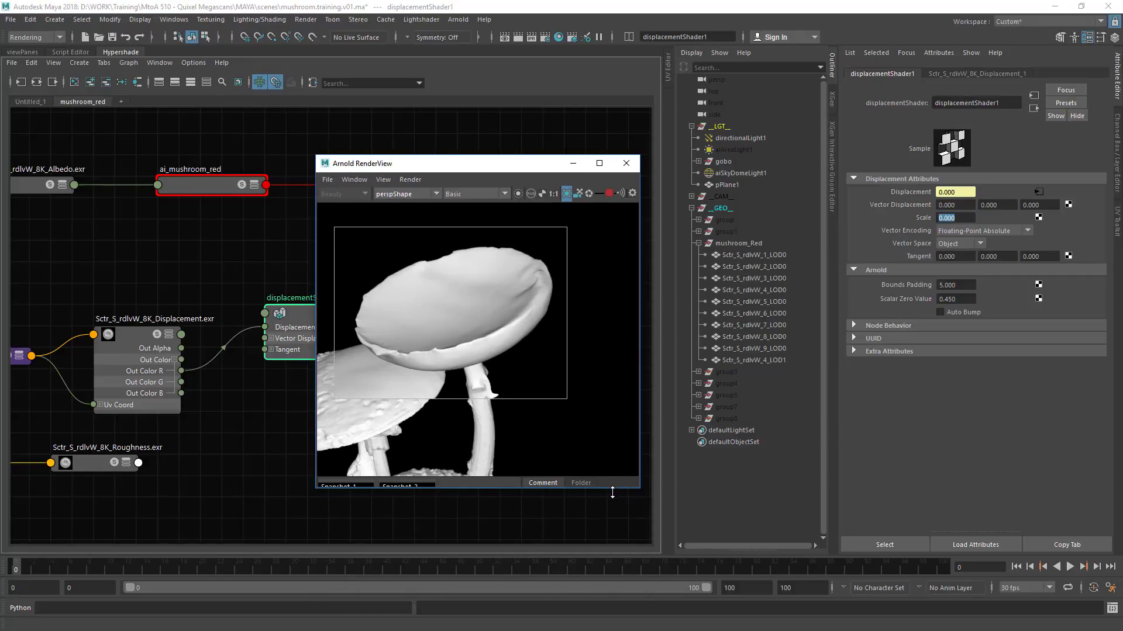
drag(637, 489, 646, 552)
click(401, 501)
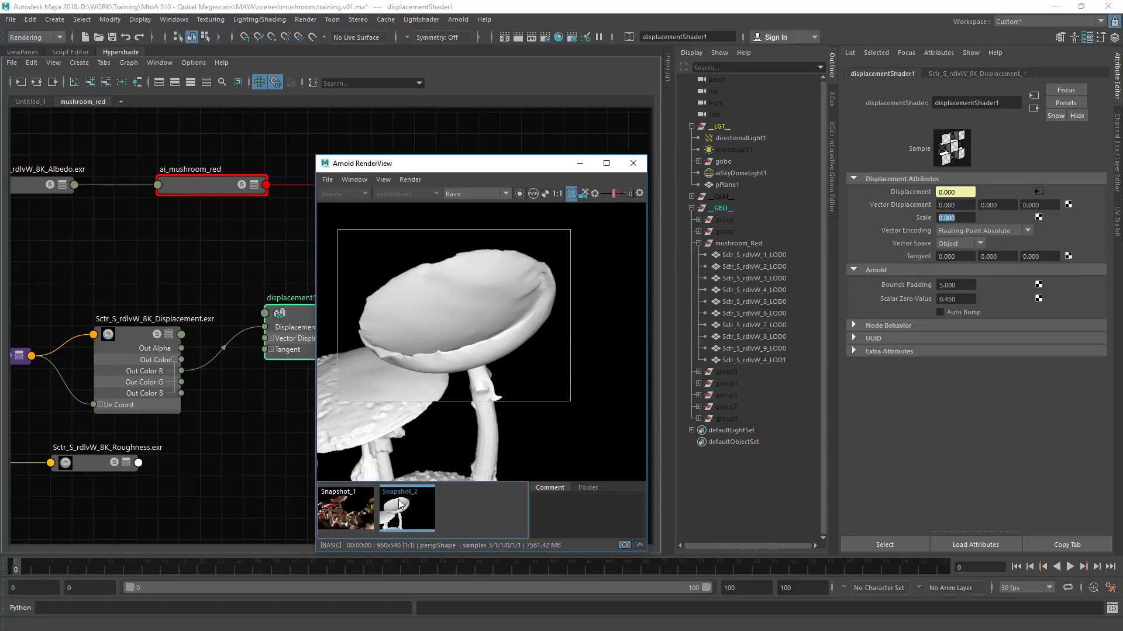
right_click(413, 508)
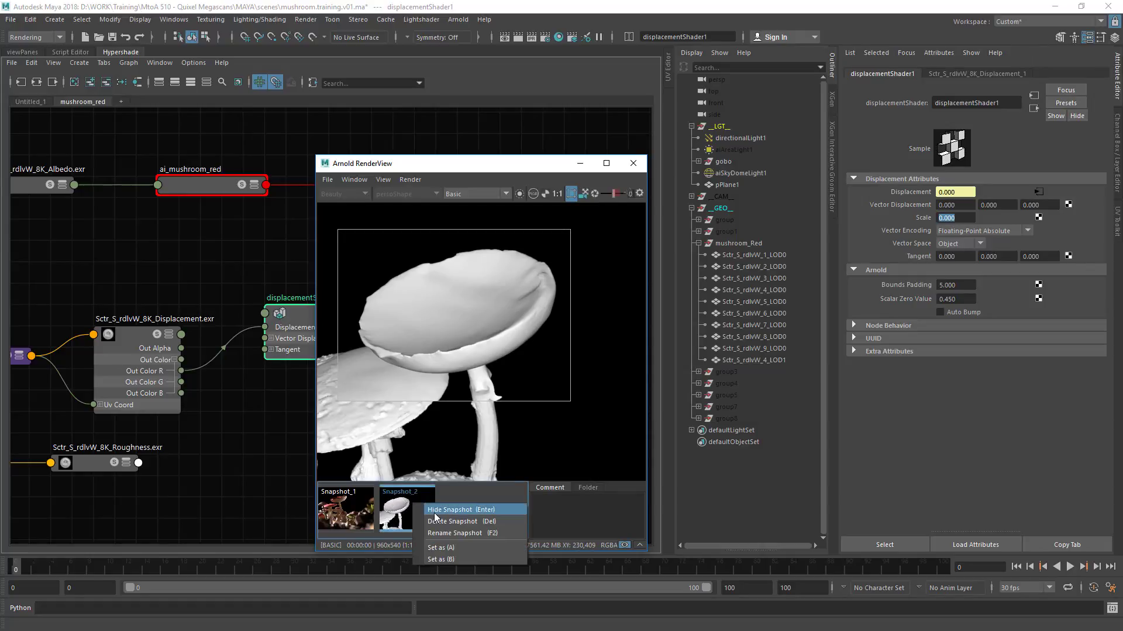
click(433, 544)
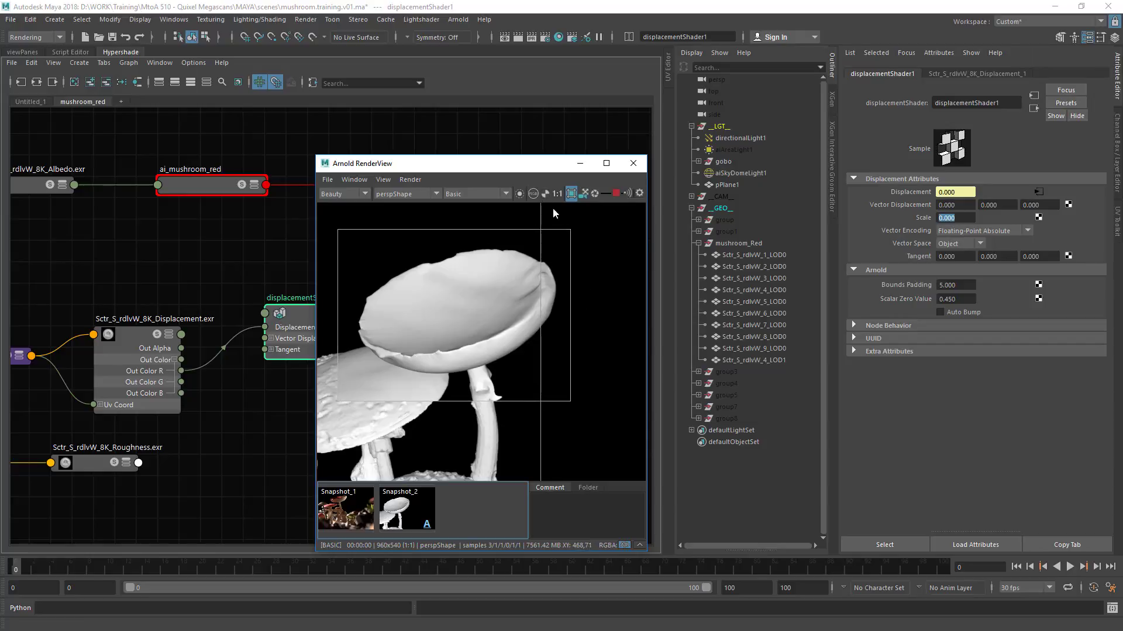
Step: Set the displacement Scale to 1 and wipe between the snapshot and the displaced render across the tall mushroom's cap
text(1)
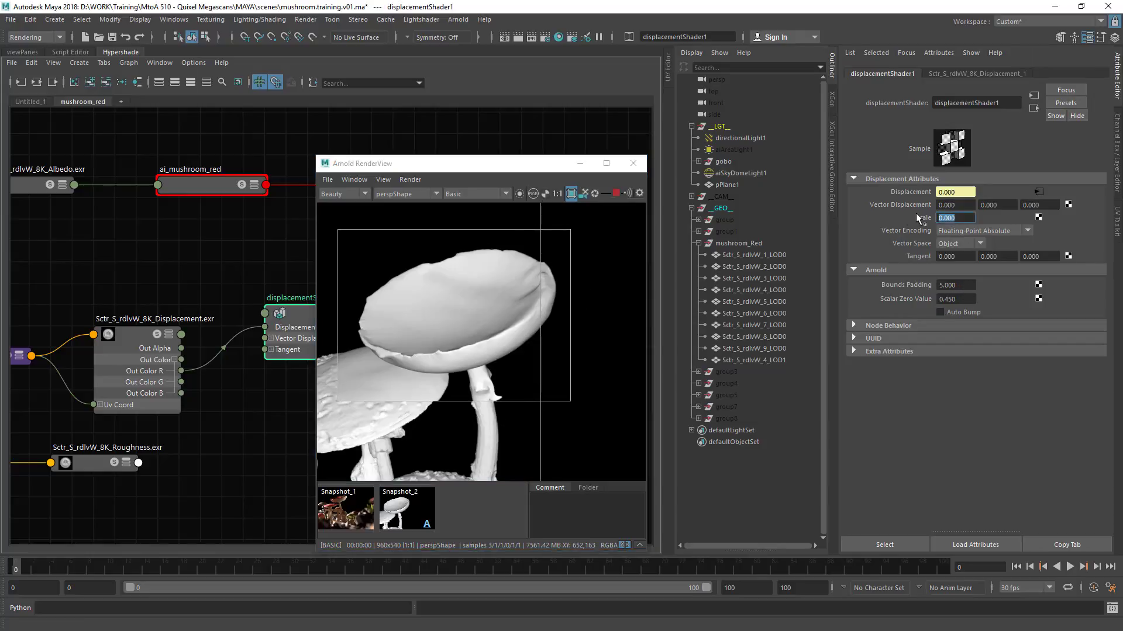
key(Return)
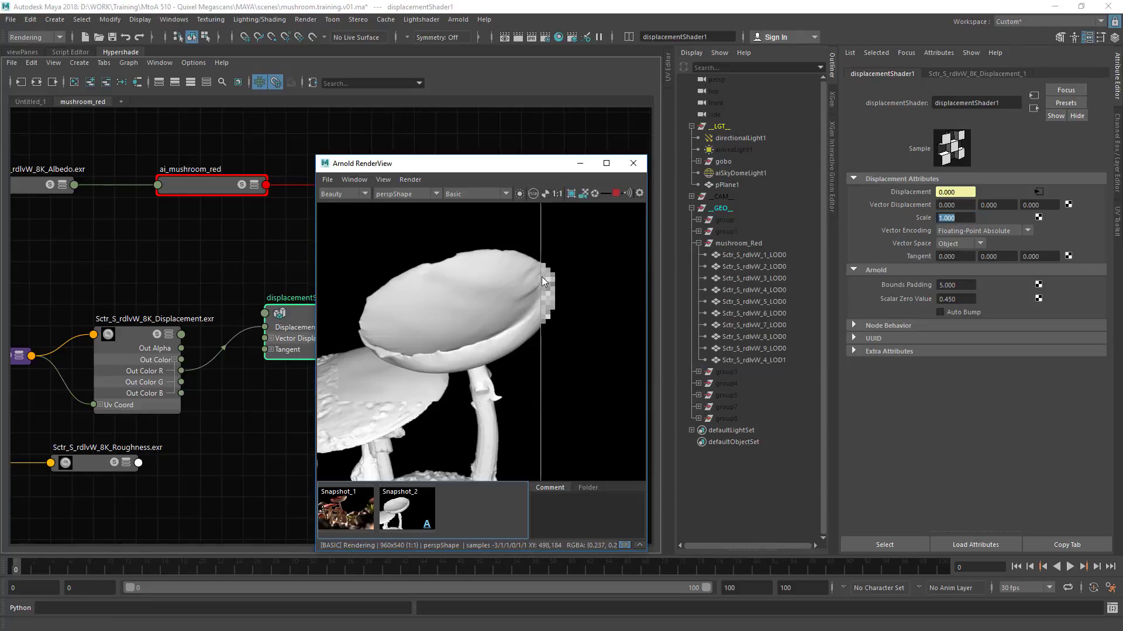
drag(541, 276, 472, 433)
Step: Try a Scalar Zero Value of 0.5 on displacementShader1 and wipe the render against the undisplaced snapshot
drag(942, 303, 968, 303)
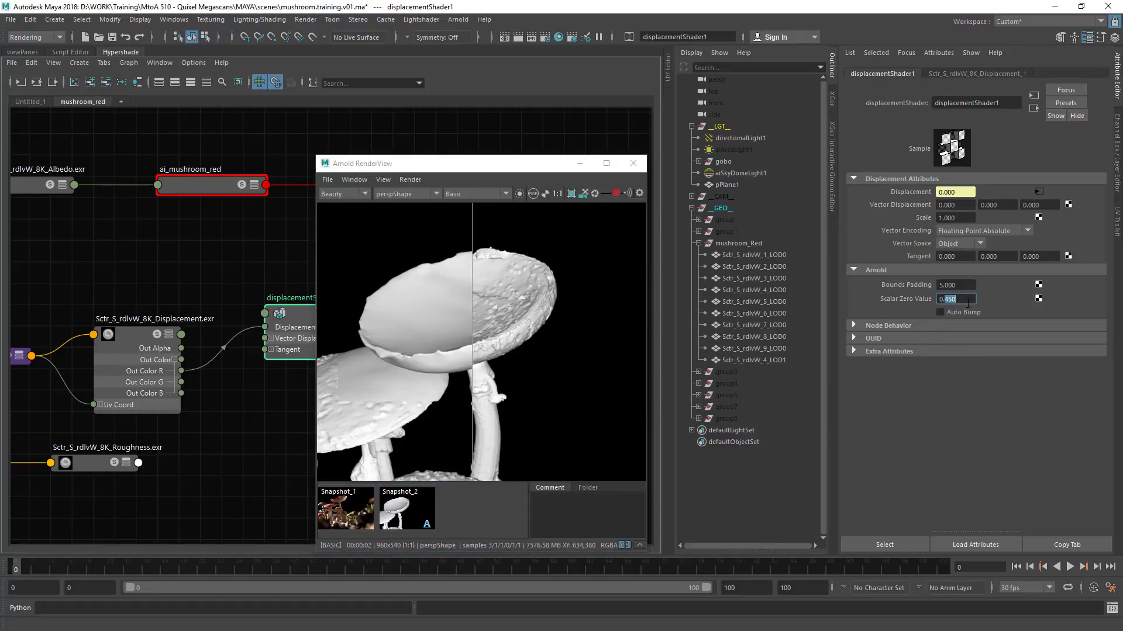
text(5)
key(Return)
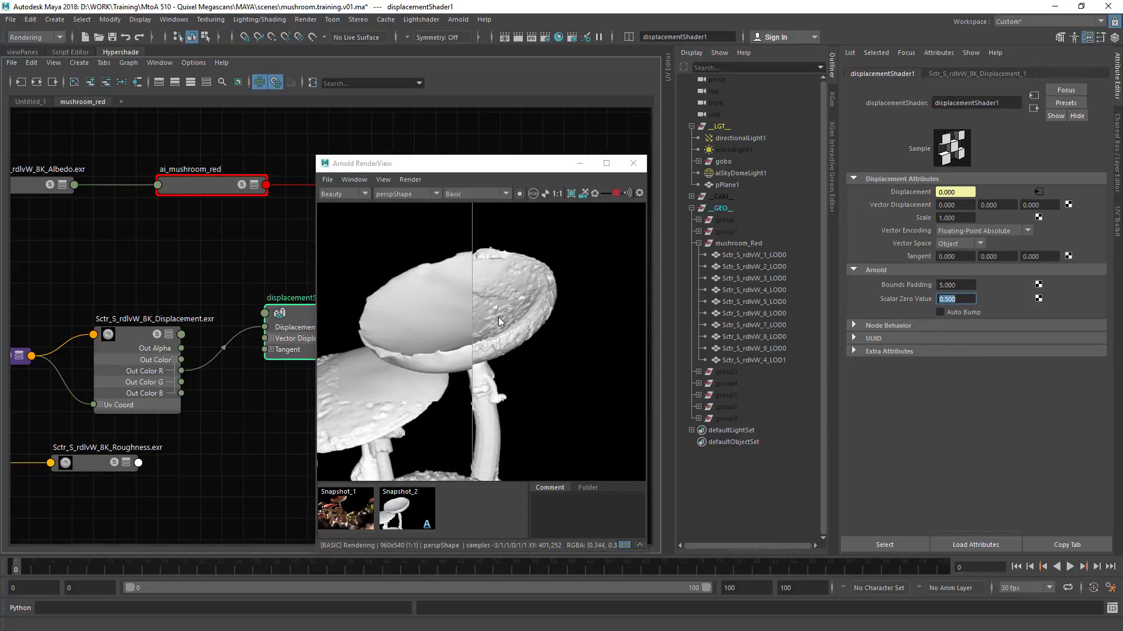
drag(465, 312, 500, 410)
Step: Try a Scalar Zero Value of 0.425 and compare the tall mushroom's cap with the undisplaced snapshot
click(963, 301)
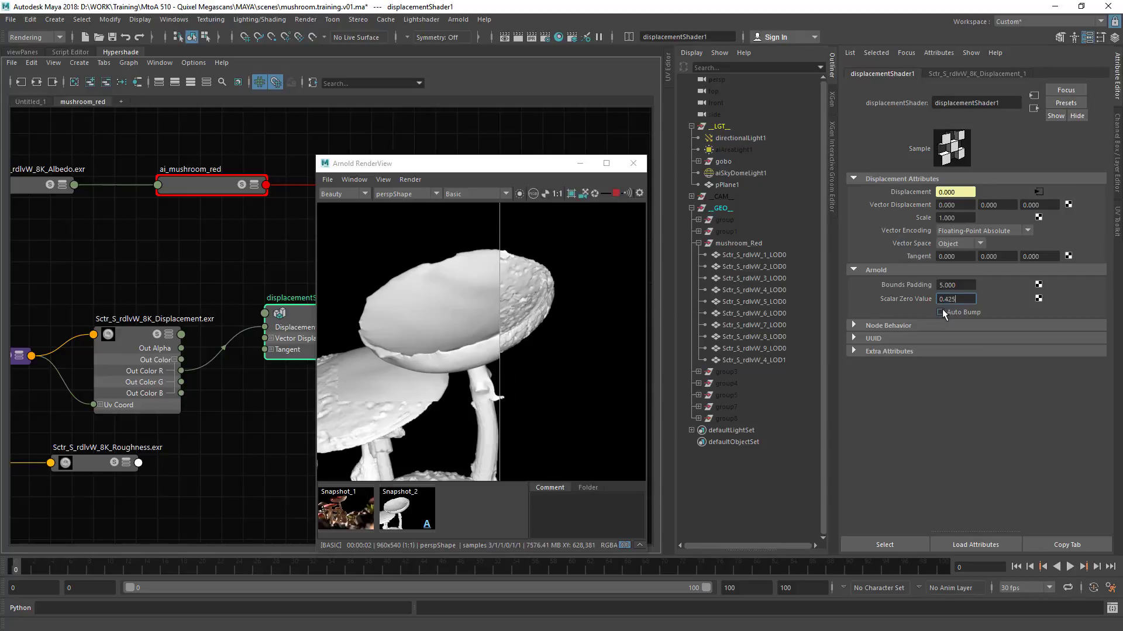
key(Return)
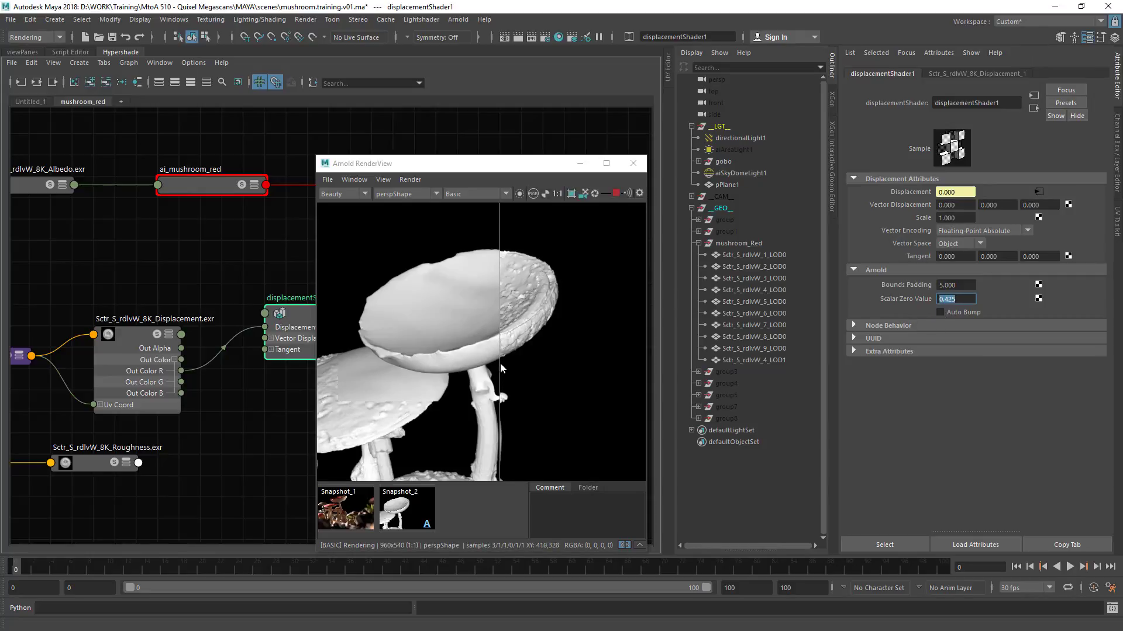
mouse_move(500, 363)
mouse_down()
mouse_move(546, 364)
mouse_move(324, 406)
mouse_move(491, 440)
mouse_move(478, 458)
mouse_move(518, 474)
mouse_move(449, 492)
mouse_move(526, 498)
mouse_move(373, 512)
mouse_move(505, 505)
mouse_move(457, 493)
mouse_move(457, 454)
mouse_move(501, 374)
mouse_up()
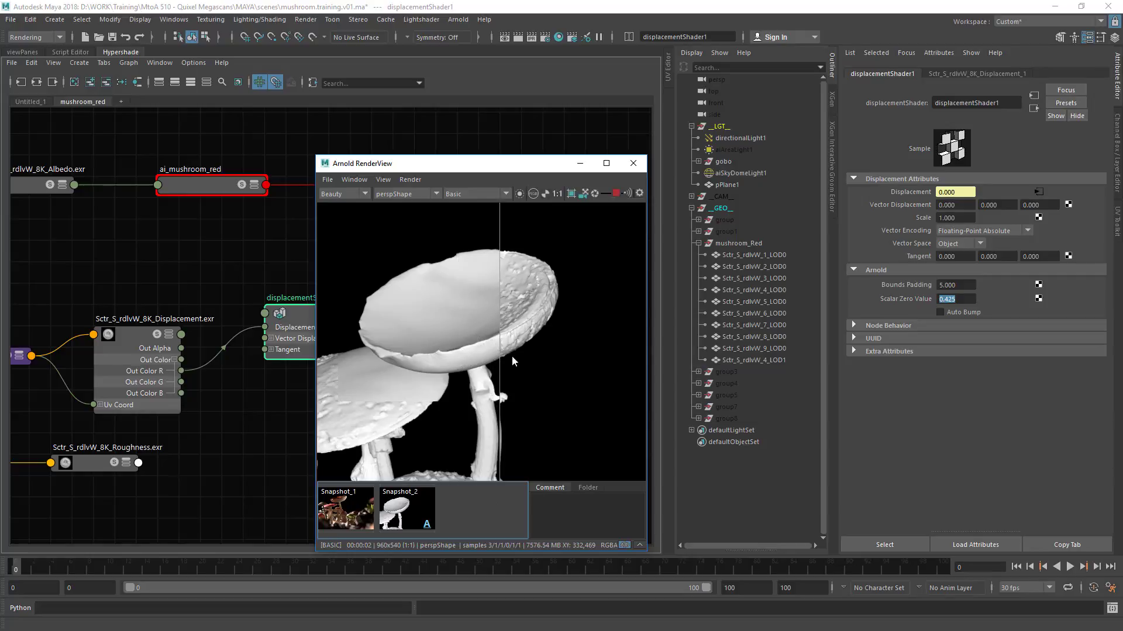
Step: Set the Scalar Zero Value back to 0.5 and wipe between the snapshot and the displaced render across the cap
double_click(955, 301)
text(5)
key(Return)
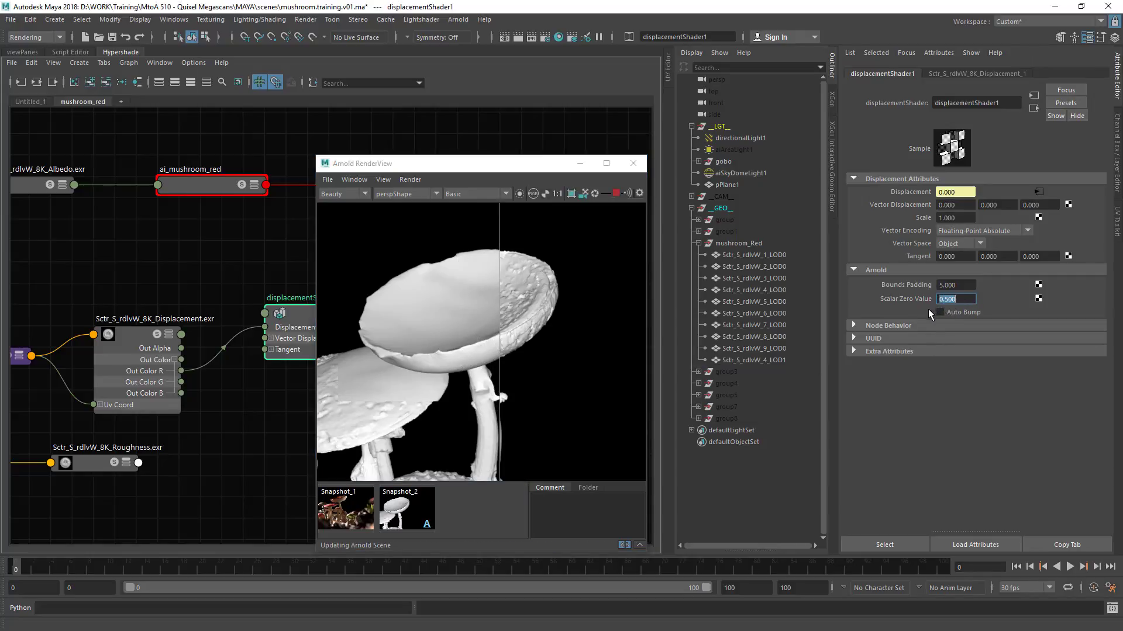
drag(500, 381, 549, 391)
drag(425, 385, 439, 412)
Step: Test a displacement Scale of 0.2, settle on 0.25, and enable Auto Bump on displacementShader1
click(939, 218)
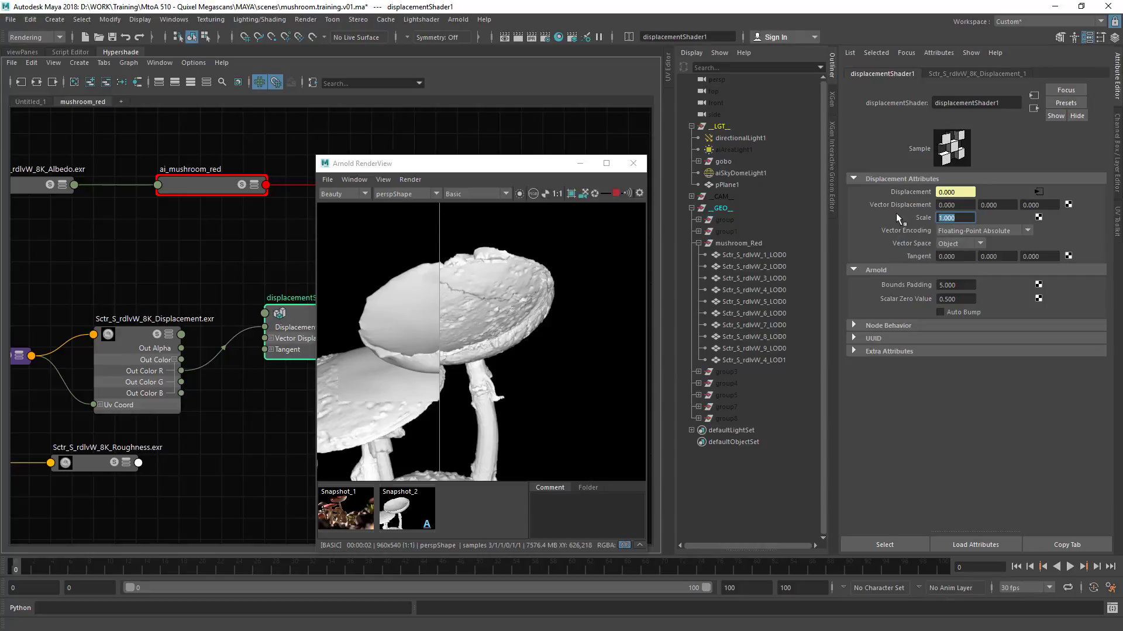
text(.2)
key(Return)
text(3)
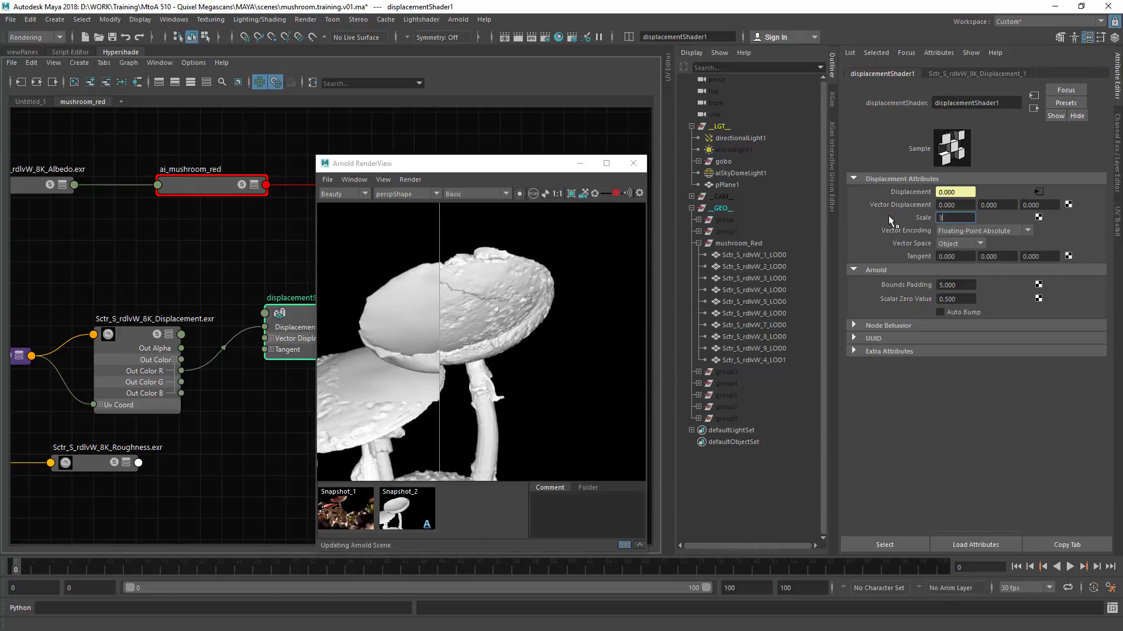
key(Return)
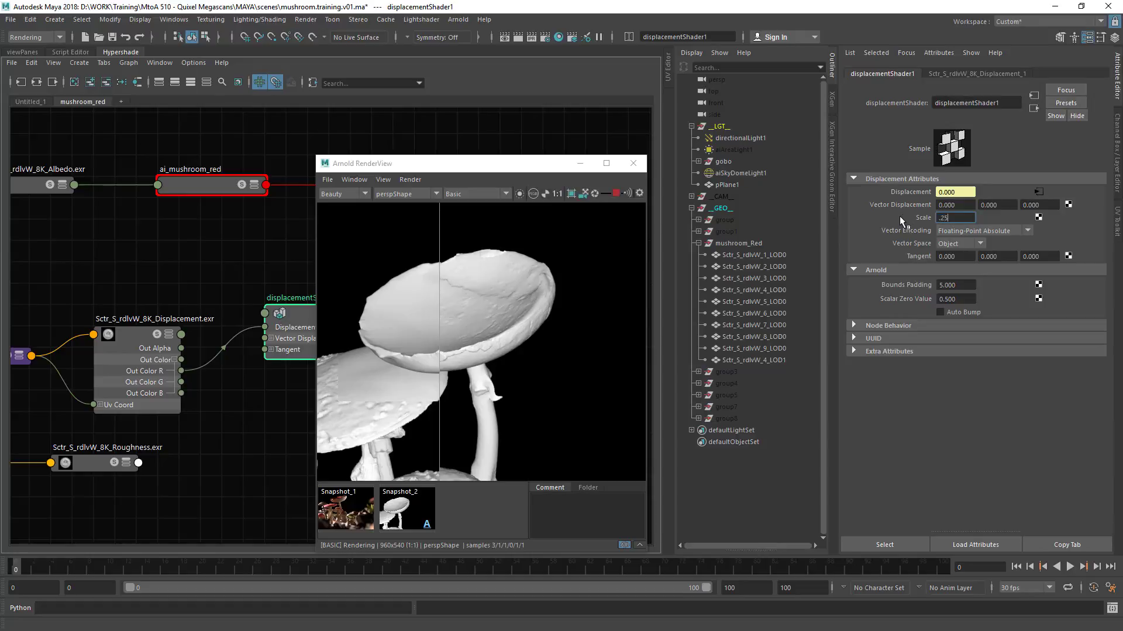
key(Return)
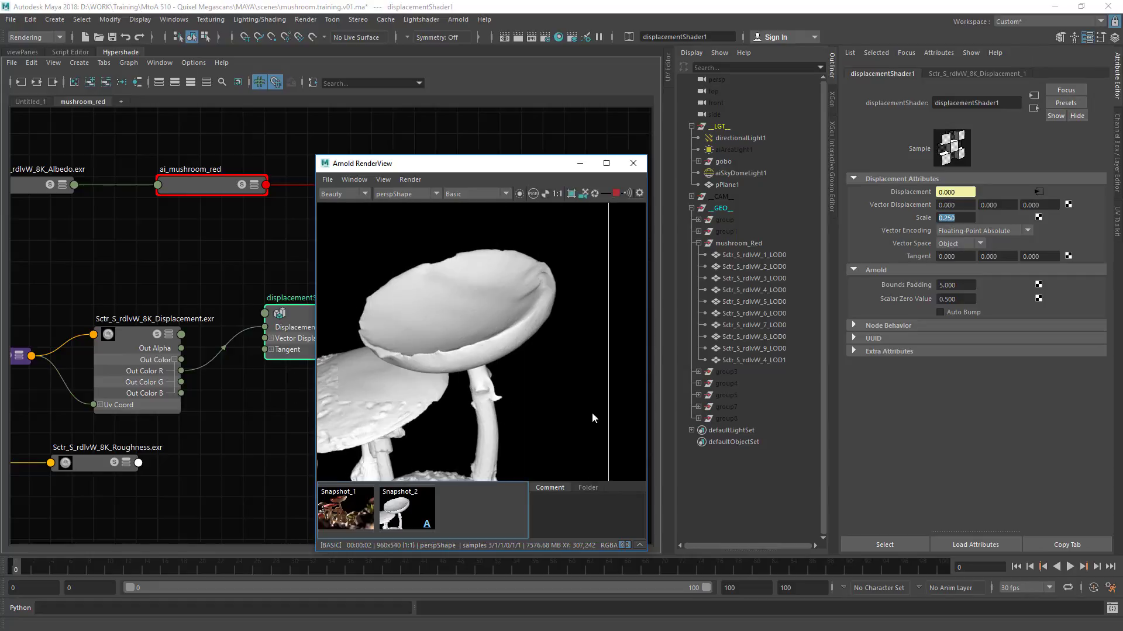
click(948, 315)
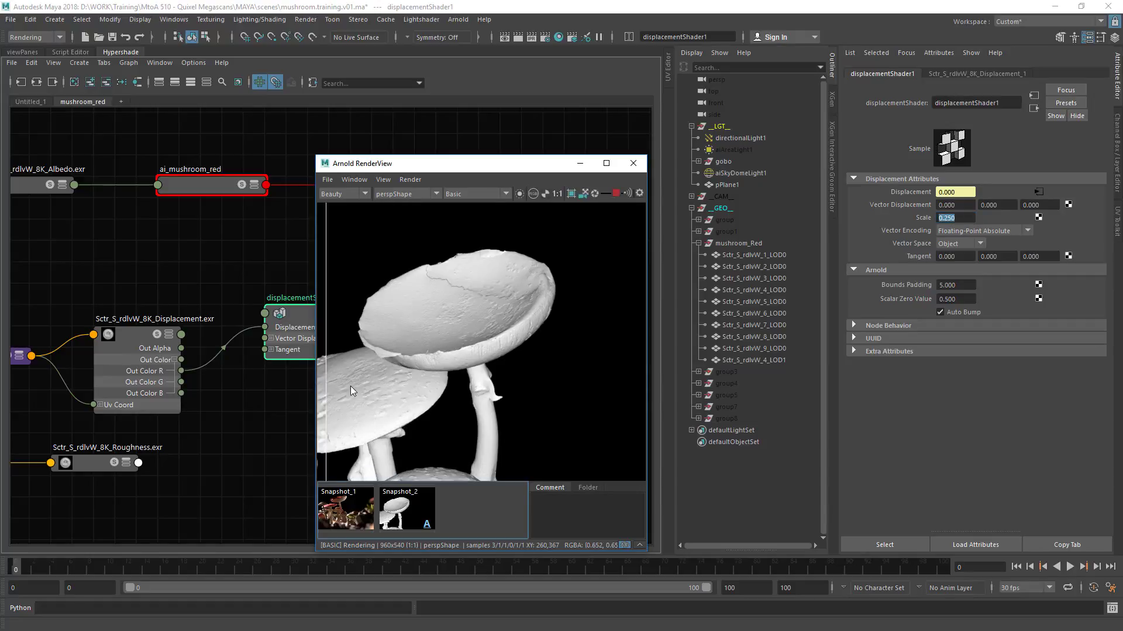
Step: Switch the render to cameraShape1 and raise its test resolution to the full 1920x1080
click(412, 197)
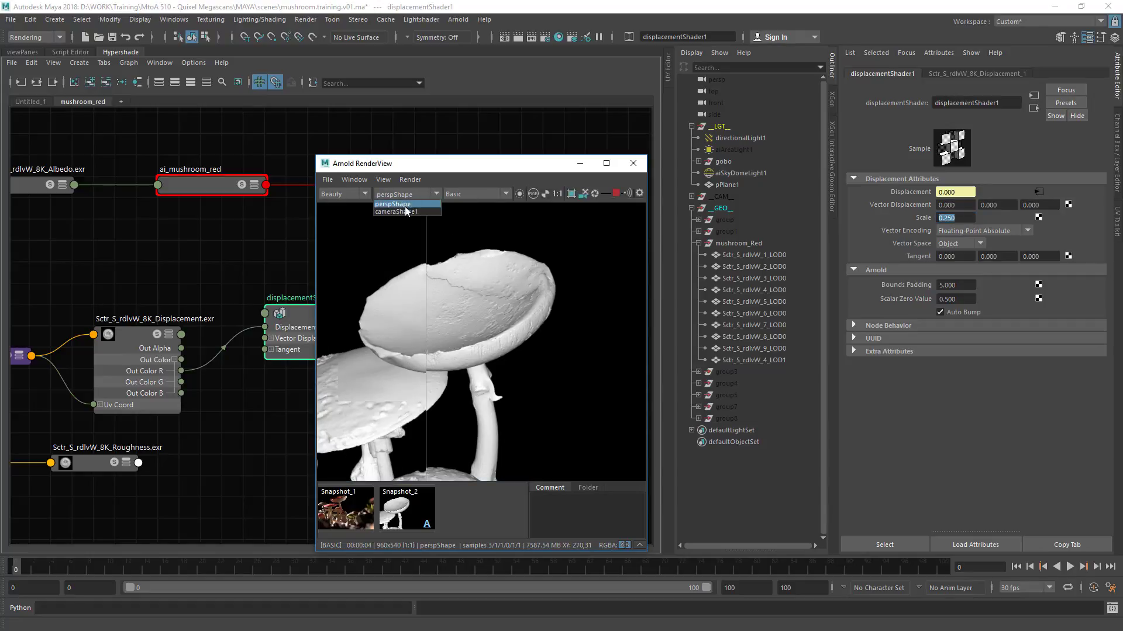
click(403, 217)
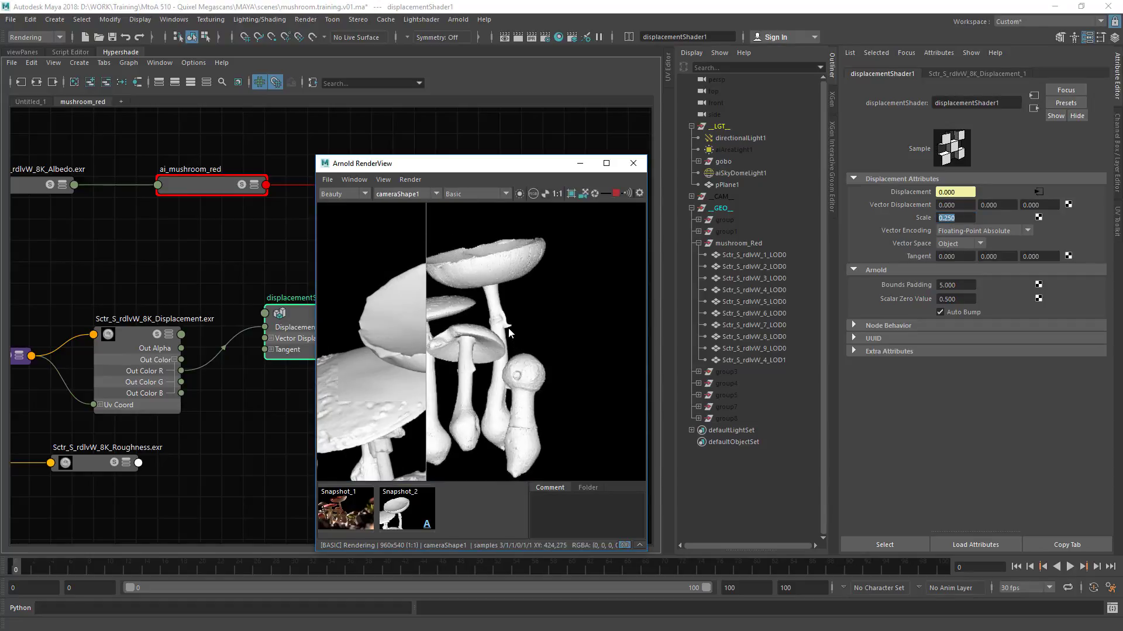
click(410, 179)
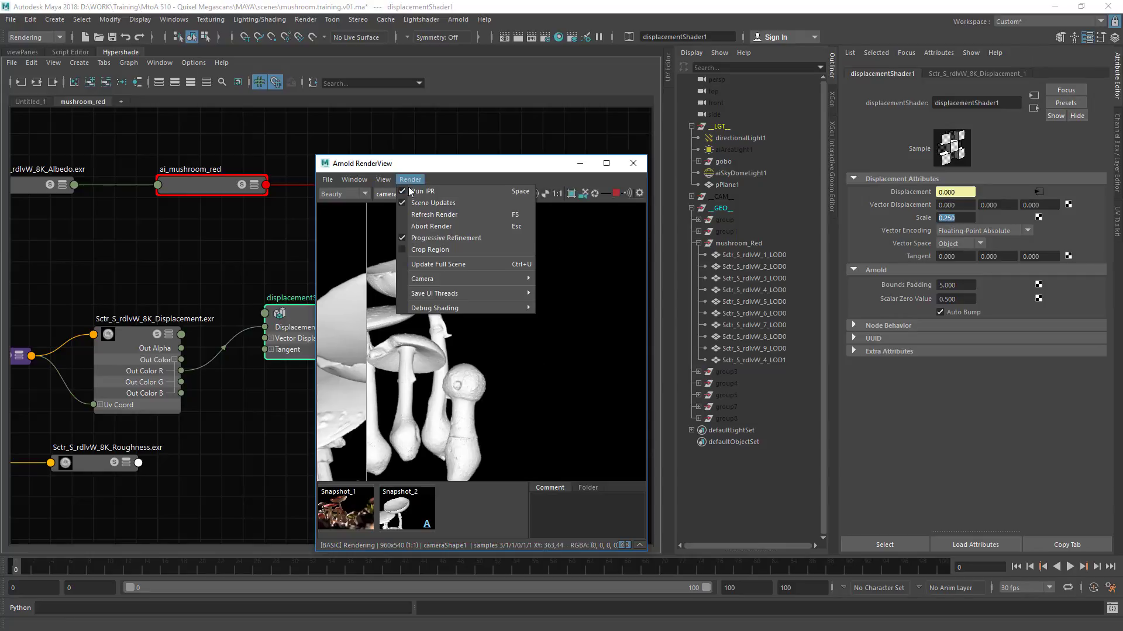
mouse_move(383, 179)
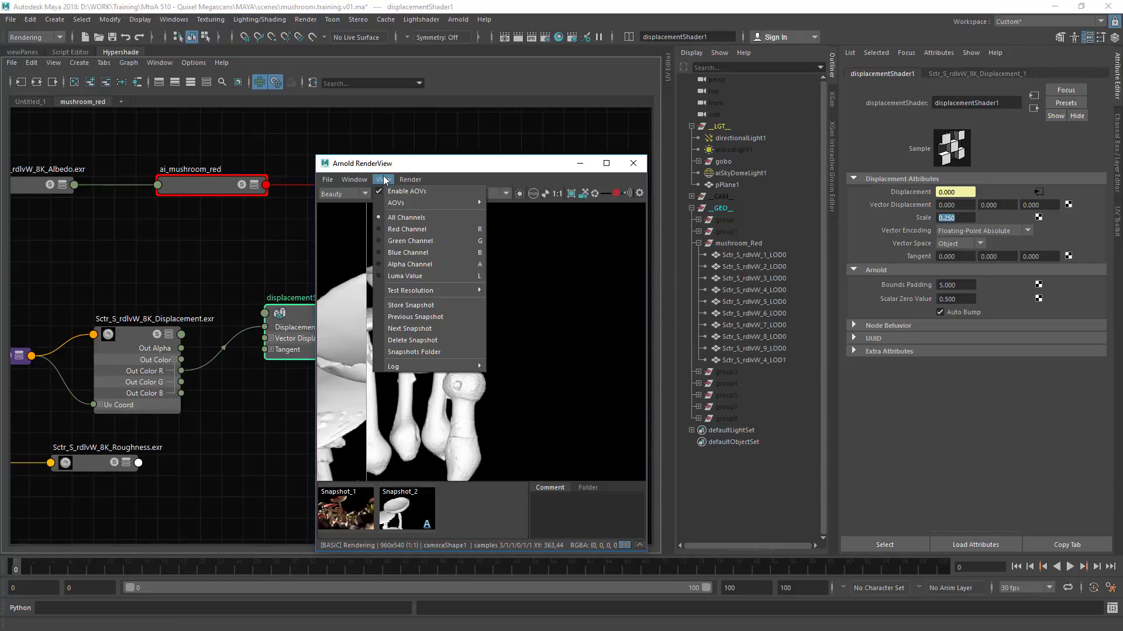
mouse_move(424, 291)
click(529, 348)
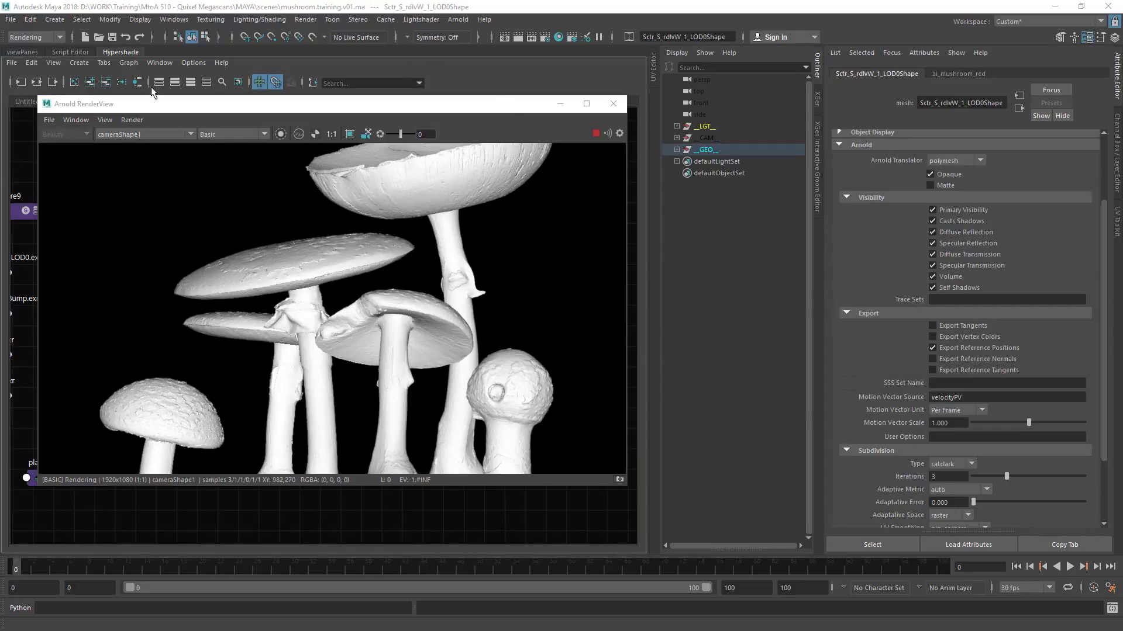
Step: Set the Bounds Padding of displacementShader1 to 0
drag(276, 107, 274, 283)
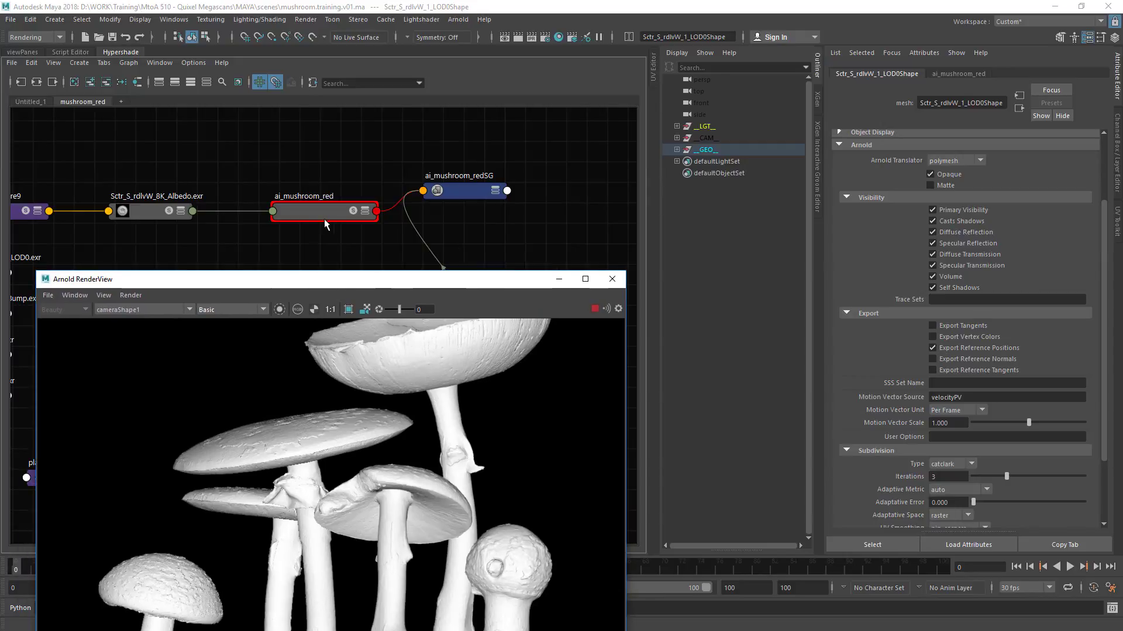
drag(465, 274, 442, 234)
click(430, 345)
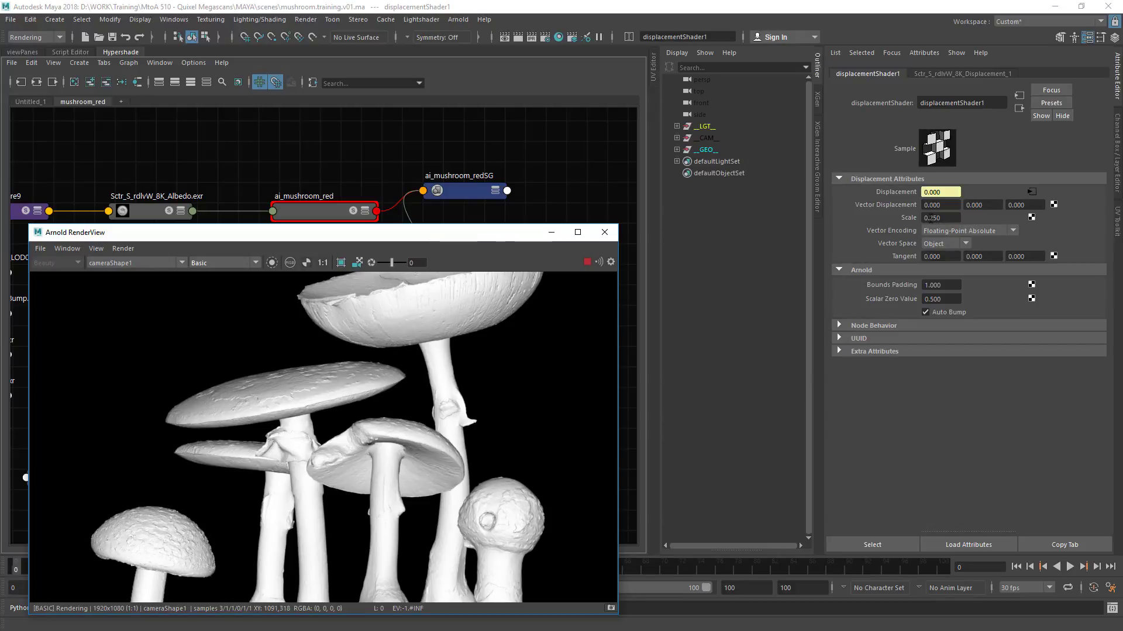
drag(939, 285, 884, 285)
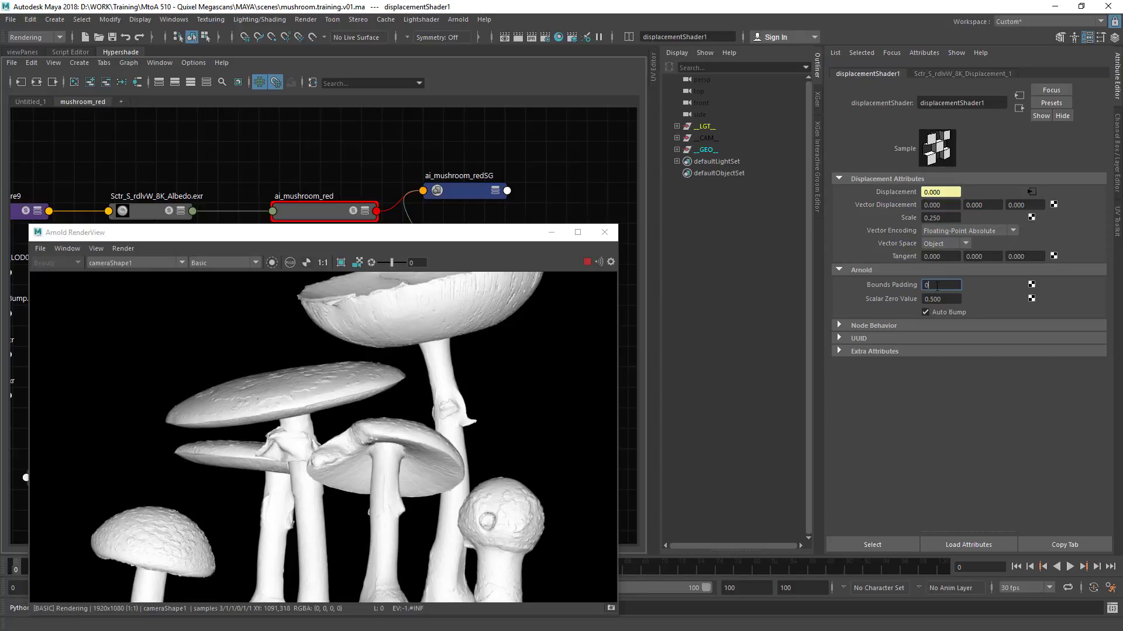
key(Return)
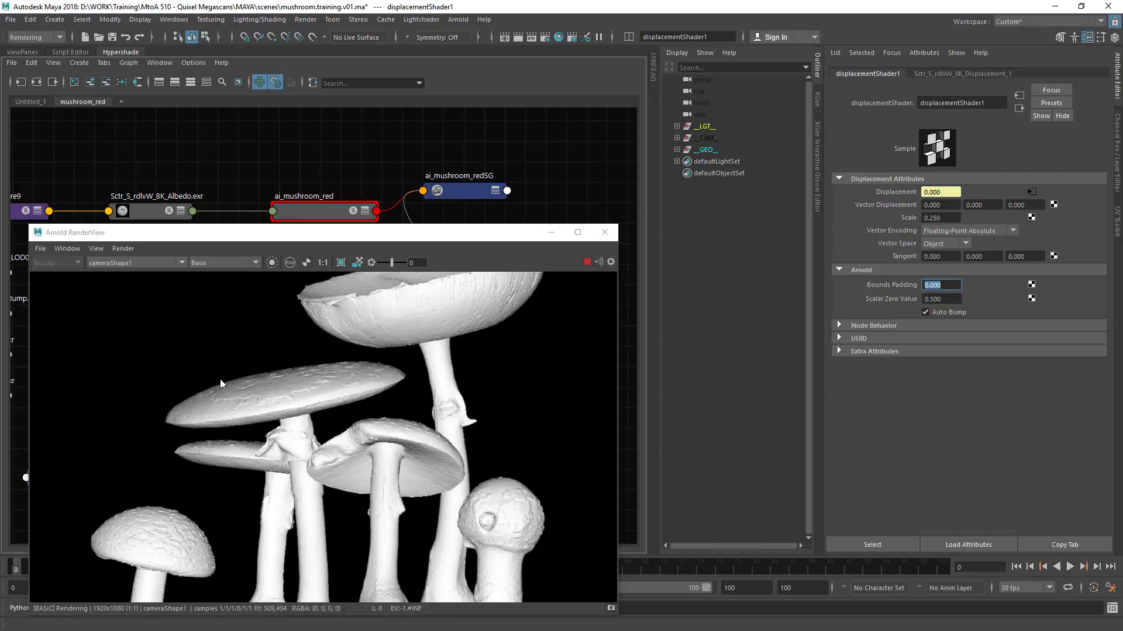
Step: Render a crop region around the small mushroom's domed cap and examine its displaced surface up close
middle_drag(179, 414, 223, 355)
middle_drag(227, 429, 231, 384)
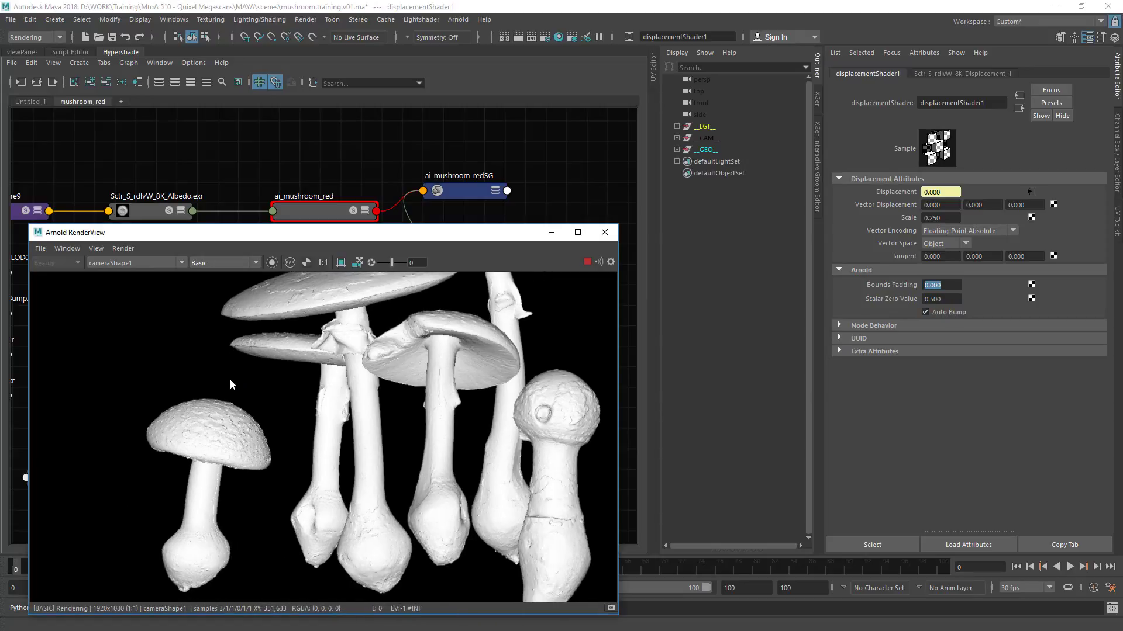
shift+drag(143, 381, 283, 489)
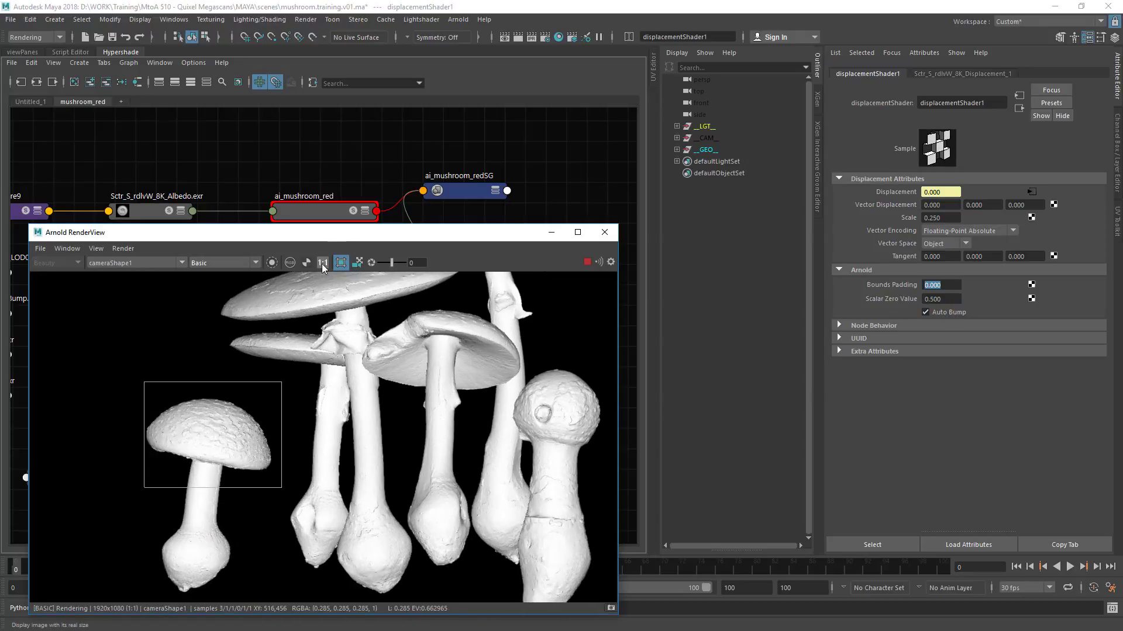
click(322, 263)
middle_drag(221, 389, 298, 332)
scroll(350, 318, up, 2)
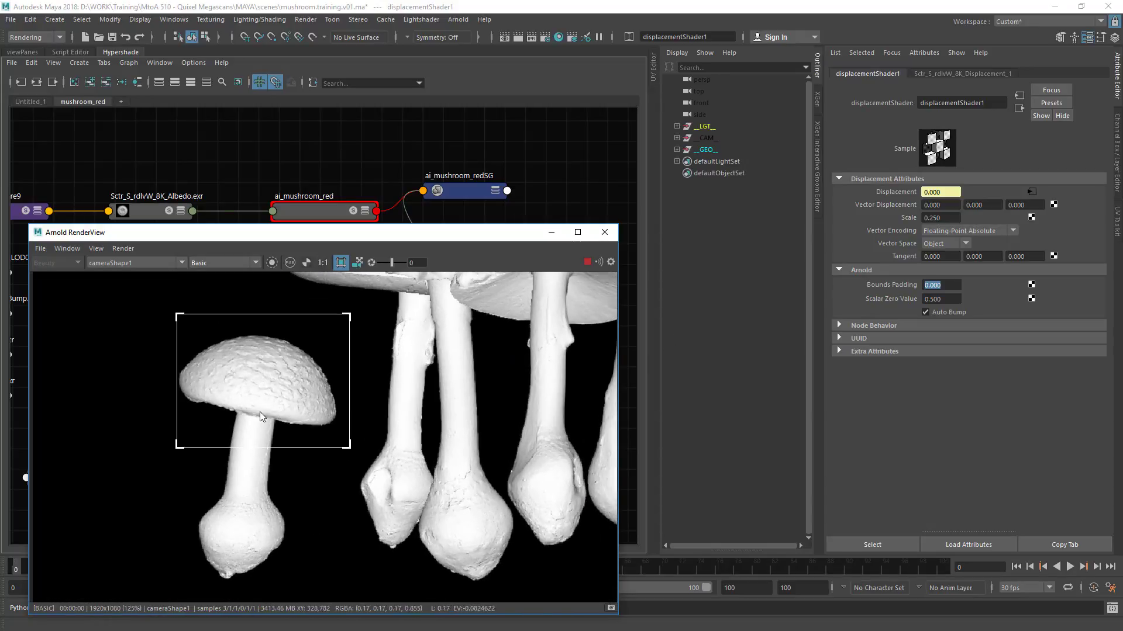
Step: Switch the render mode from Basic to Shading and crop the render region to the wide flat mushroom cap
middle_drag(396, 320, 299, 515)
shift+drag(219, 319, 337, 452)
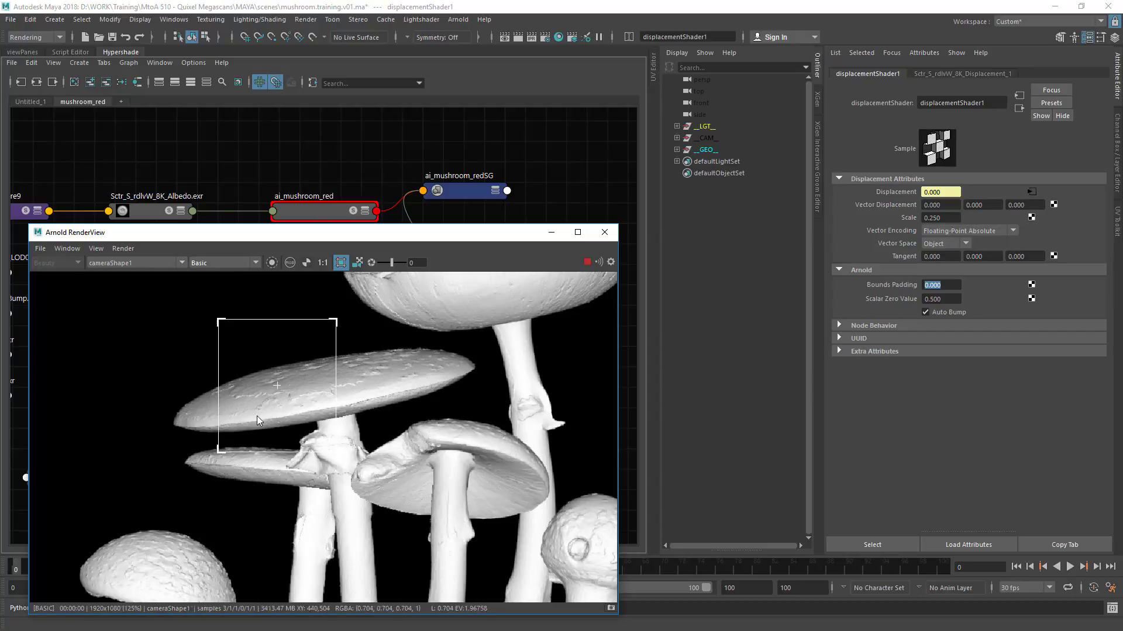
middle_drag(403, 418, 441, 407)
click(252, 264)
click(222, 282)
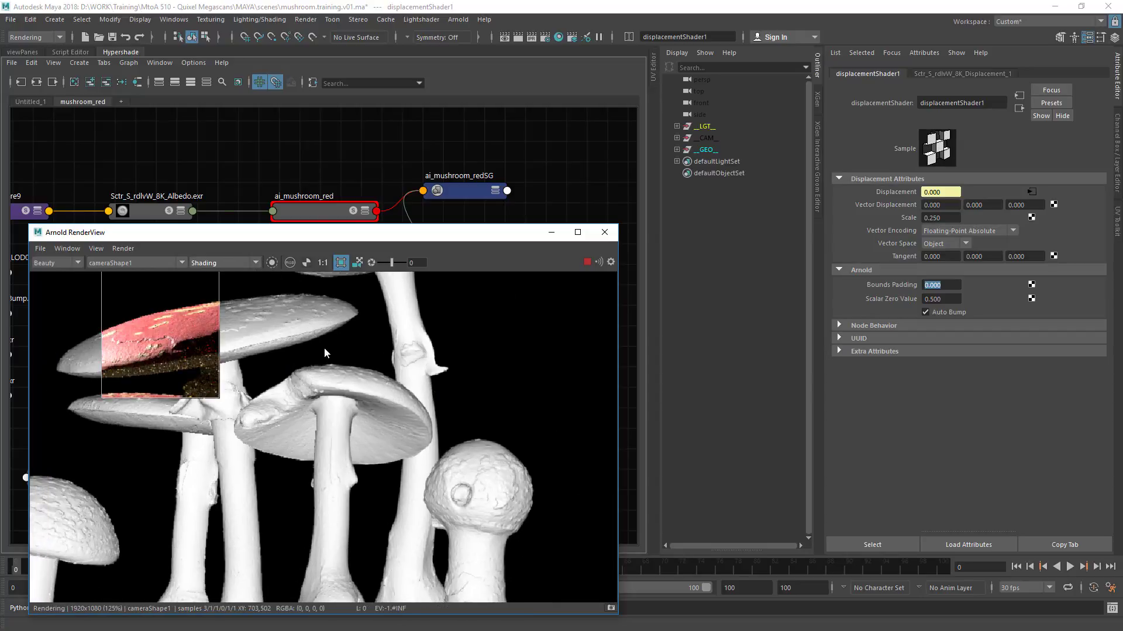
mouse_move(358, 345)
middle_down()
mouse_move(417, 366)
mouse_move(521, 367)
middle_up()
shift+drag(202, 297, 469, 421)
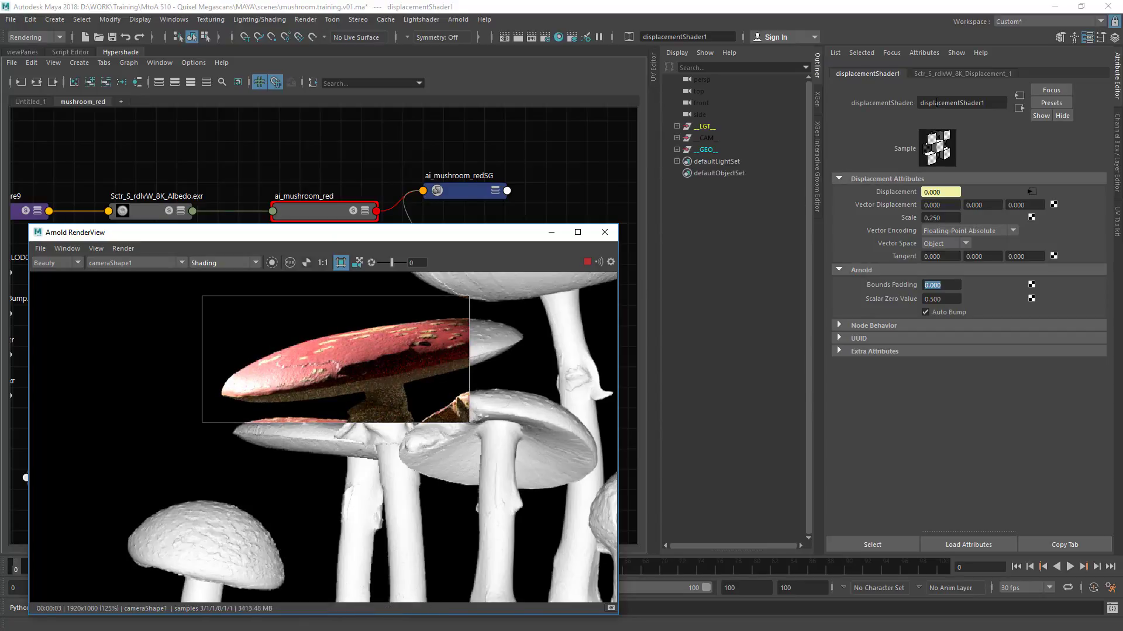
Step: Set the specular Roughness of the flat cap's ai_mushroom_red material to 0.525 and its specular Weight to 0
click(358, 351)
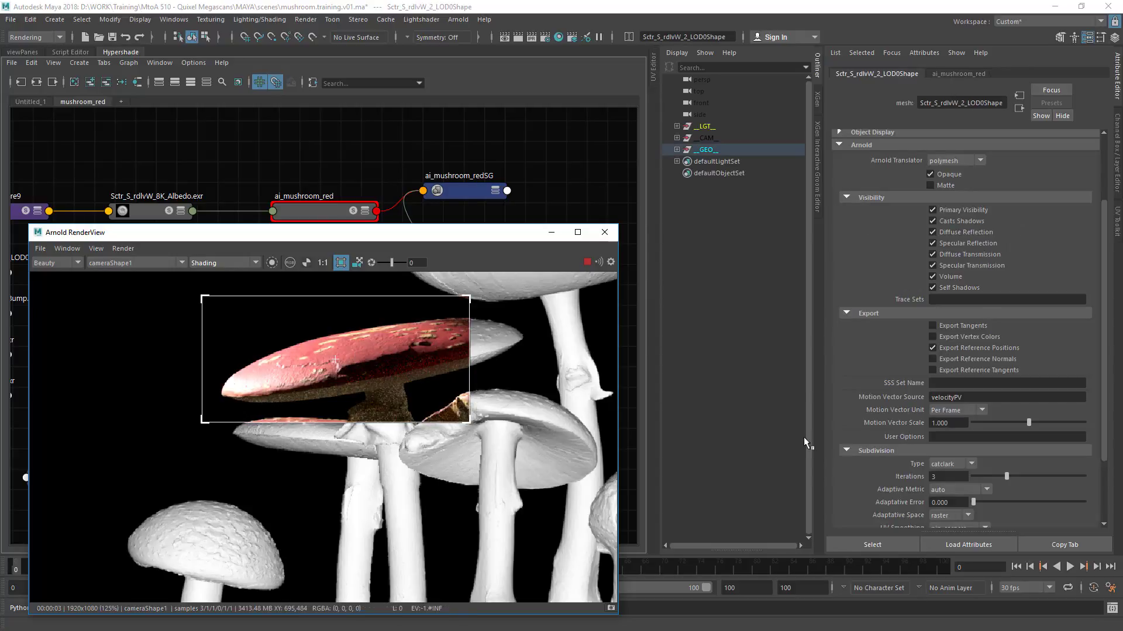
click(960, 74)
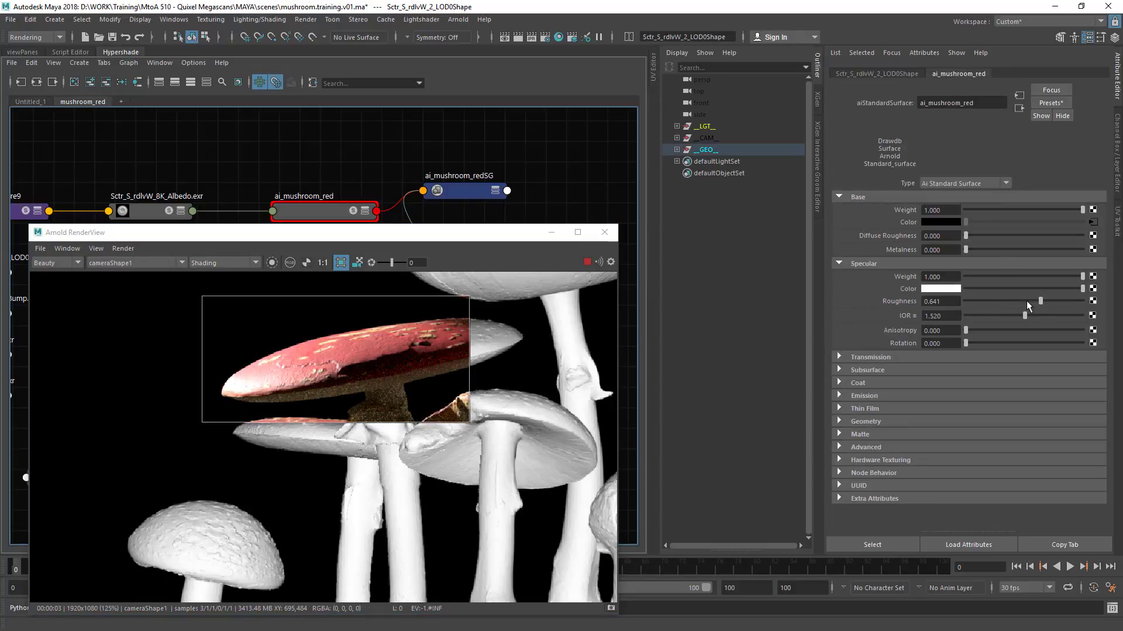
mouse_move(1028, 305)
mouse_down()
mouse_move(994, 302)
mouse_move(1027, 302)
mouse_up()
drag(1082, 277, 909, 268)
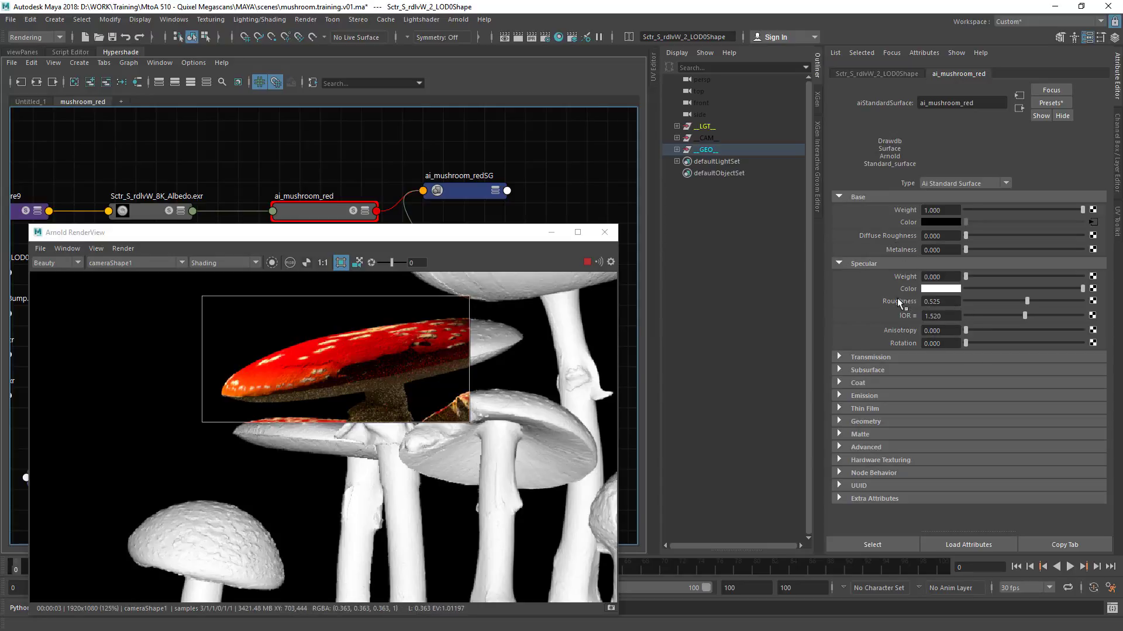
Step: Apply the Skin IOR preset to ai_mushroom_red's specular, try 1.43, and settle on an IOR of 1.45
click(914, 315)
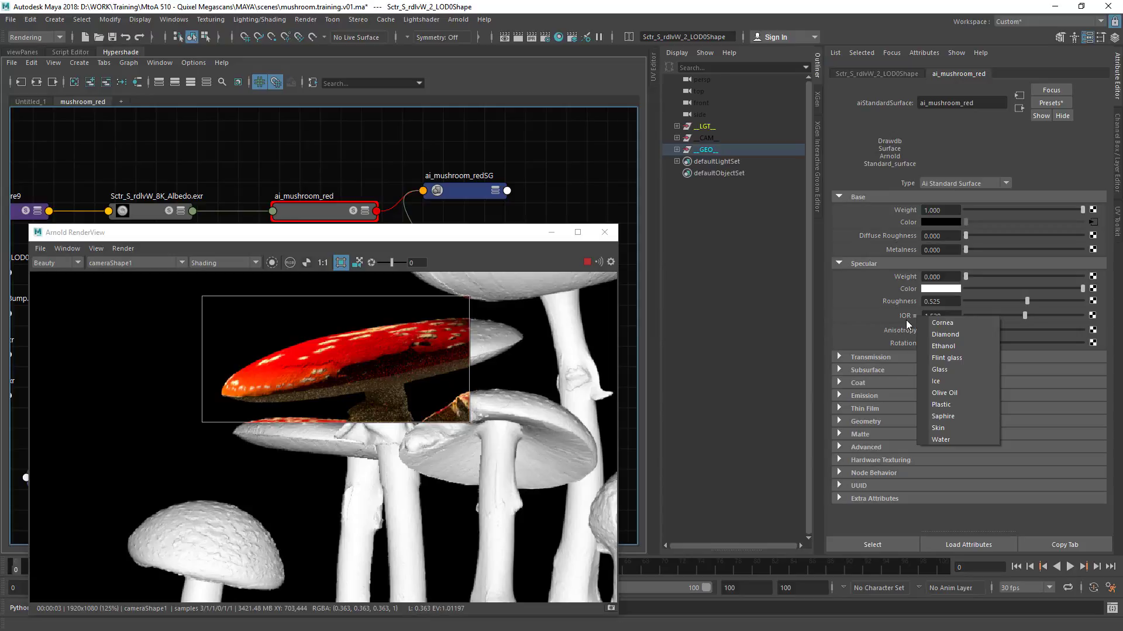
click(939, 427)
drag(929, 315, 945, 321)
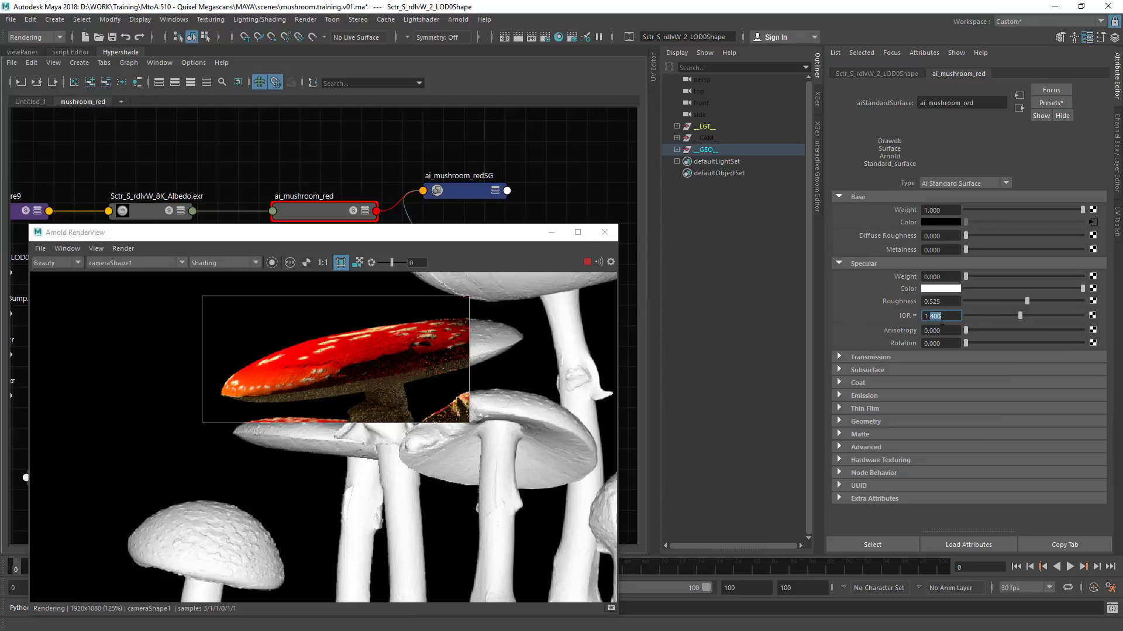
text(43)
key(Return)
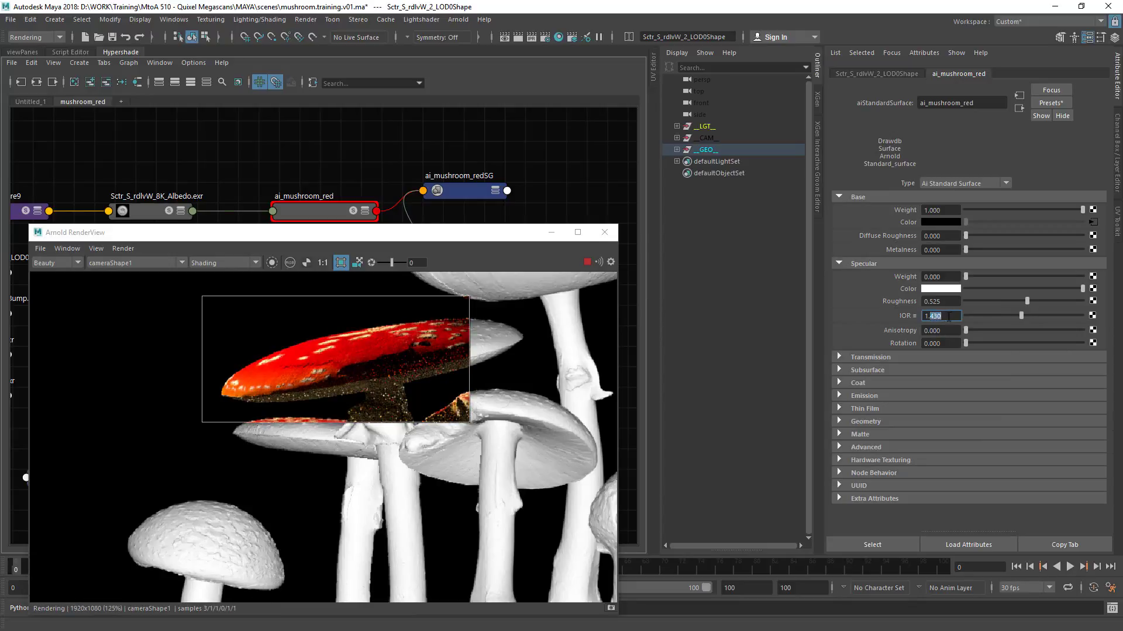
text(45)
key(Return)
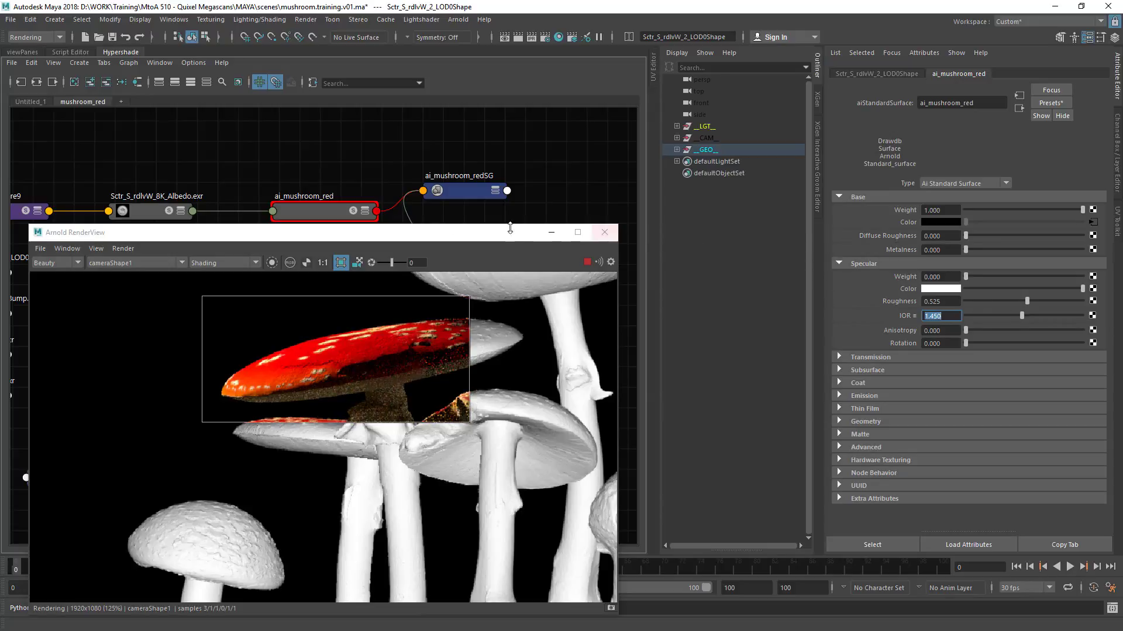
Step: Minimize the Arnold RenderView and create an aiRange node beside the Roughness.exr texture in the mushroom_red graph
click(552, 234)
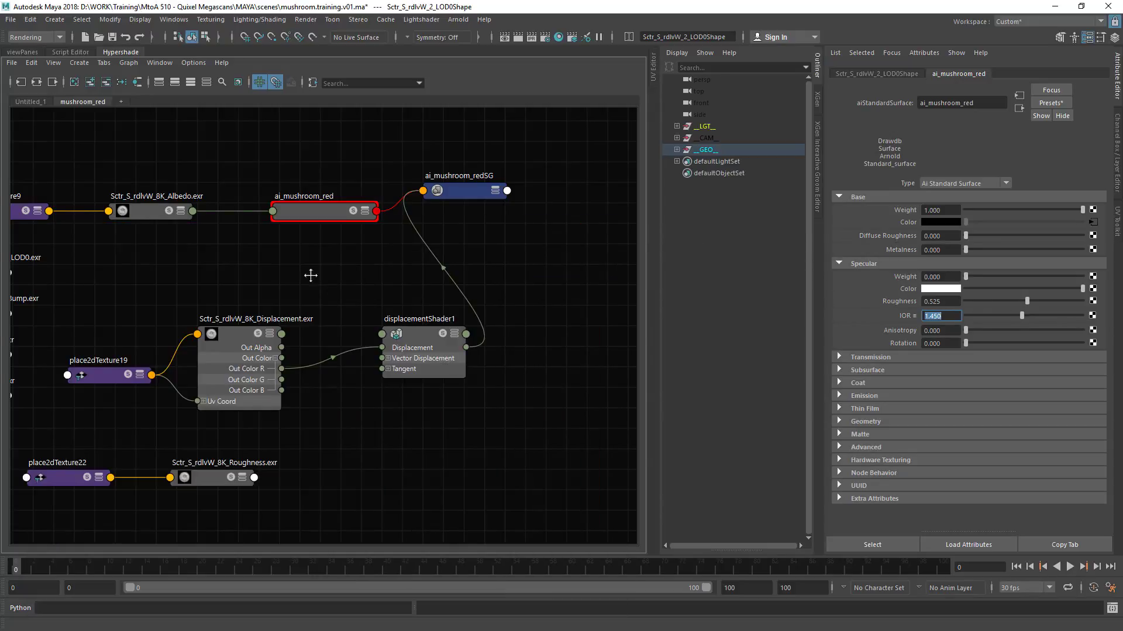
mouse_move(292, 425)
mouse_down()
mouse_move(279, 405)
mouse_move(302, 429)
mouse_up()
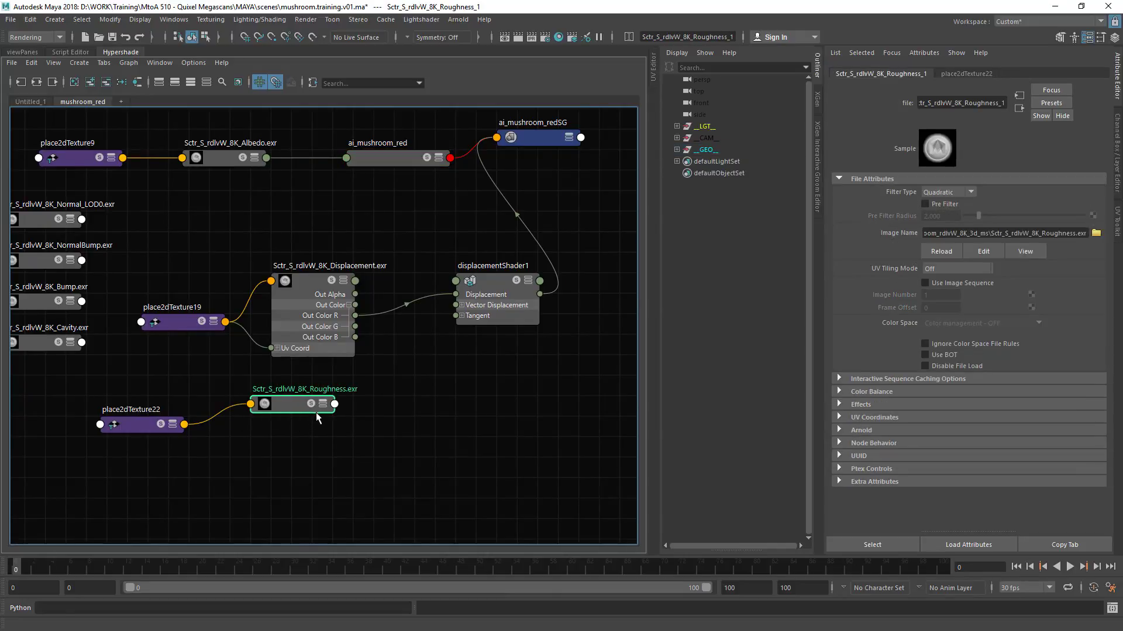
key(Tab)
text(aira)
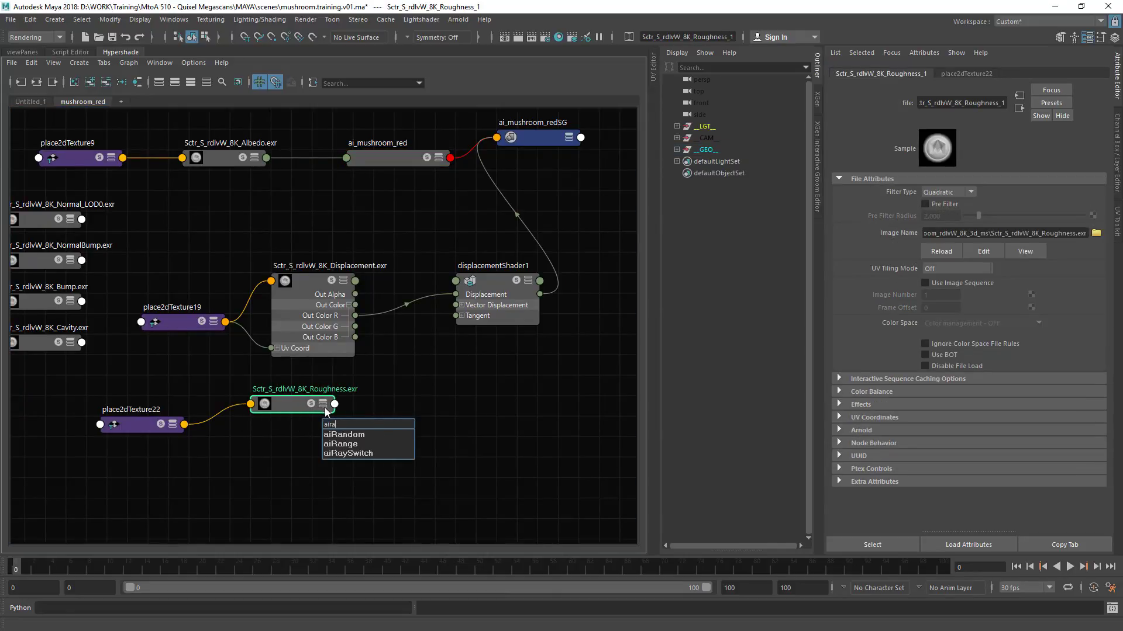
click(345, 444)
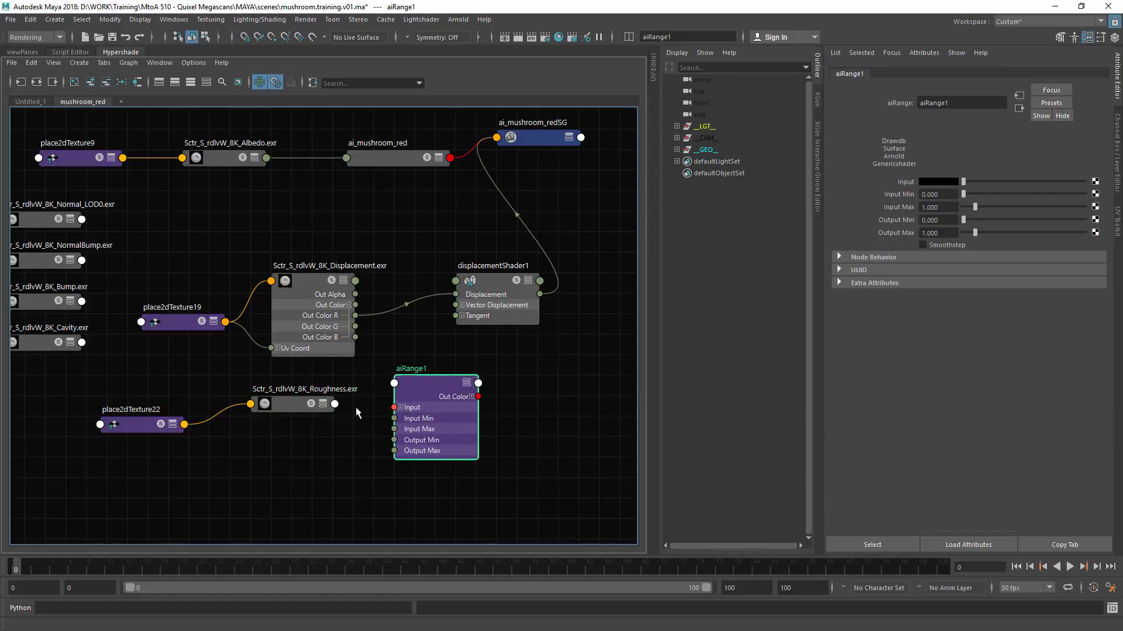
Step: Show the Roughness.exr node's connections and connect its Out Color to aiRange1's Input
click(296, 412)
key(3)
key(2)
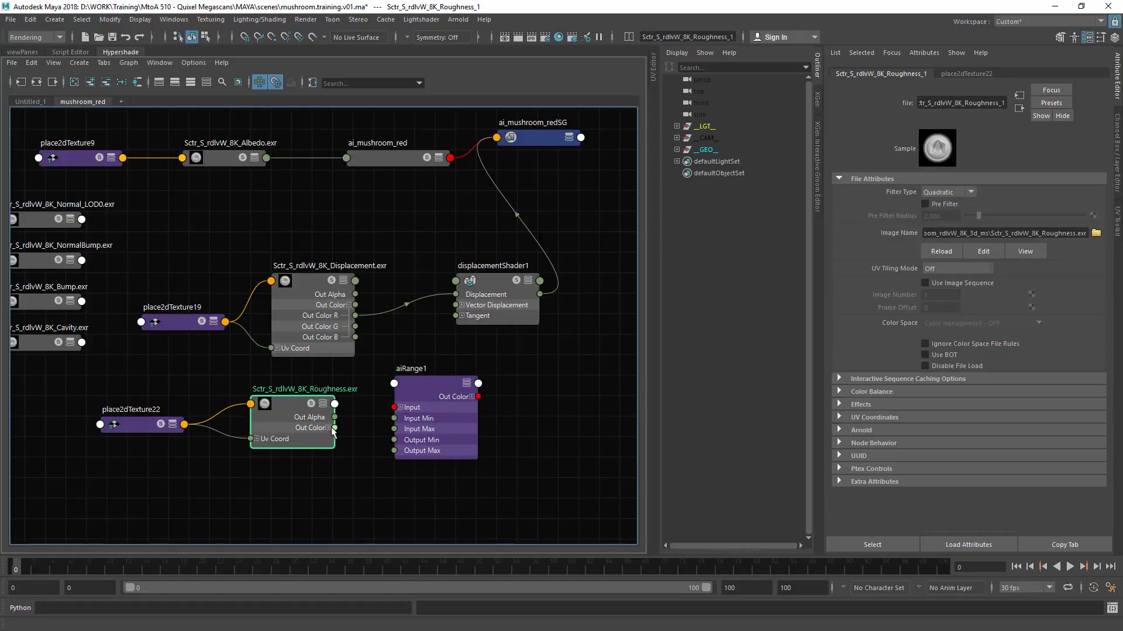
click(328, 428)
click(353, 429)
drag(335, 428, 394, 408)
click(295, 402)
click(435, 387)
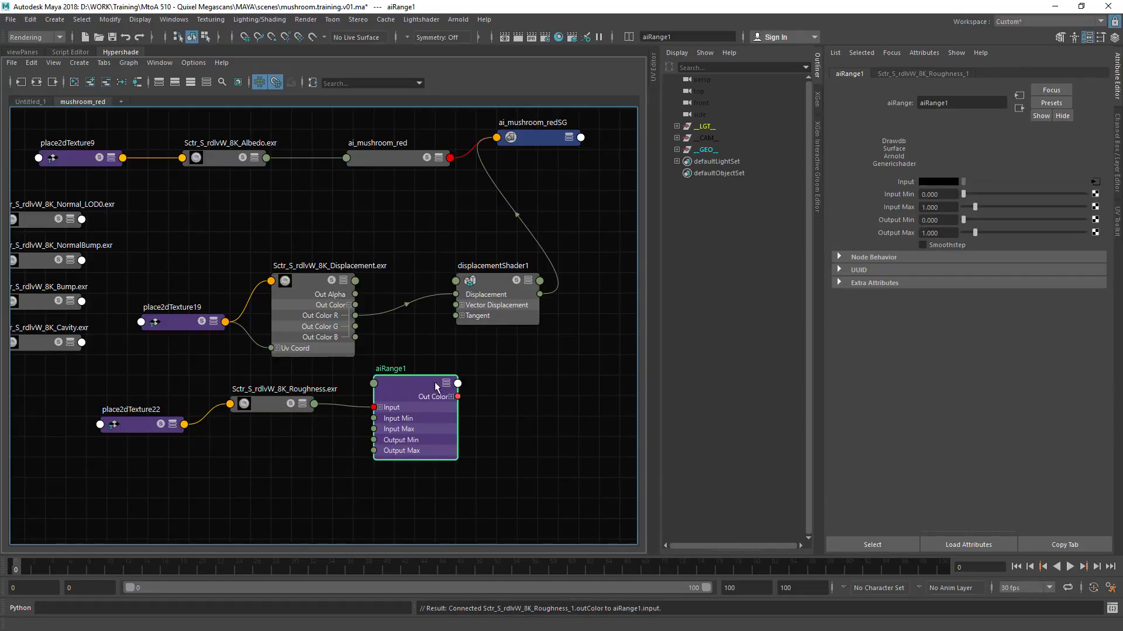
Step: Rearrange the graph by moving the displacement nodes up out of the way and placing ai_mushroom_red near aiRange1
alt+middle_drag(493, 328, 355, 352)
drag(419, 164, 522, 165)
drag(380, 306, 456, 102)
alt+middle_drag(316, 250, 519, 331)
drag(262, 337, 378, 444)
drag(405, 380, 428, 93)
drag(458, 267, 548, 373)
alt+middle_drag(549, 377, 408, 253)
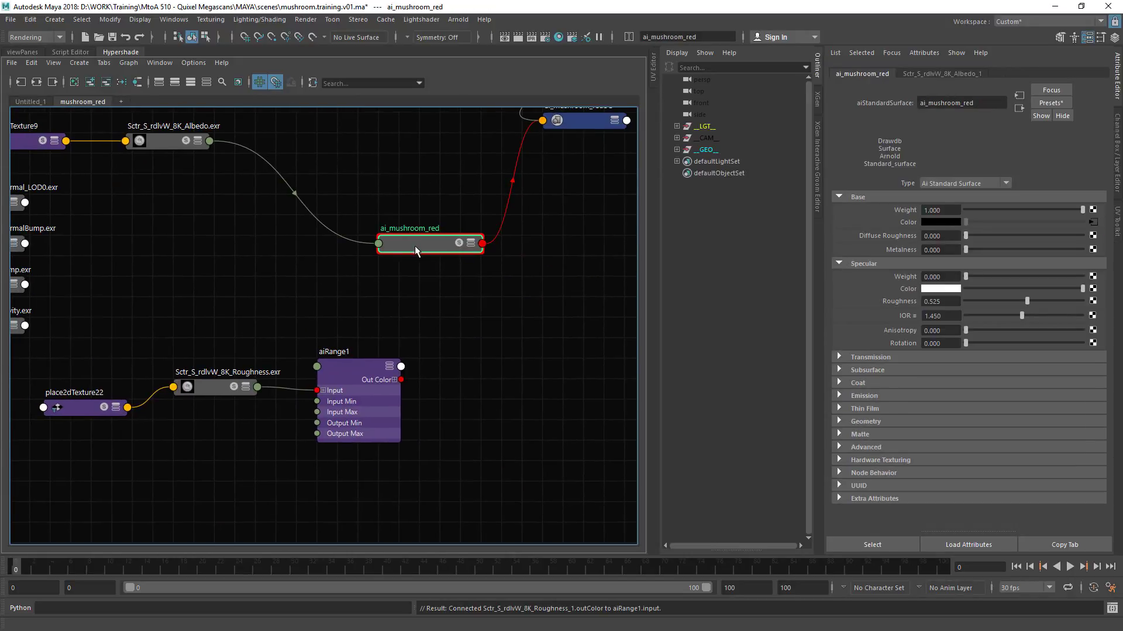
Step: Expand ai_mushroom_red, move the roughness nodes beside it, and connect aiRange1's Out Color R to Specular Roughness
click(473, 241)
drag(189, 314, 325, 415)
drag(329, 395, 268, 355)
drag(108, 413, 45, 399)
drag(297, 383, 276, 363)
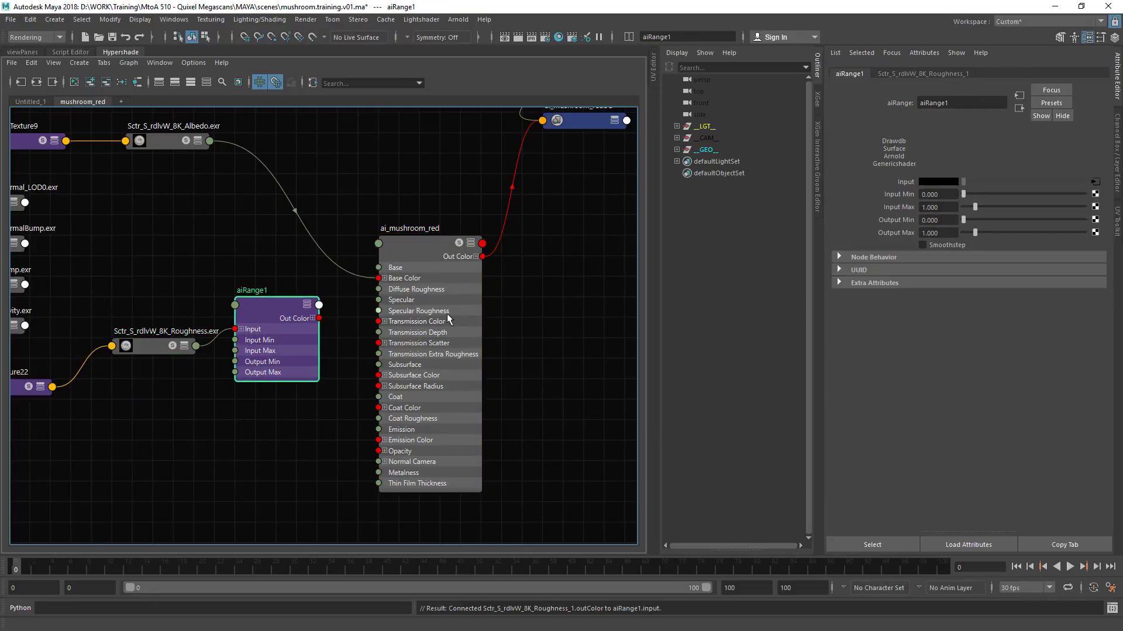
click(313, 318)
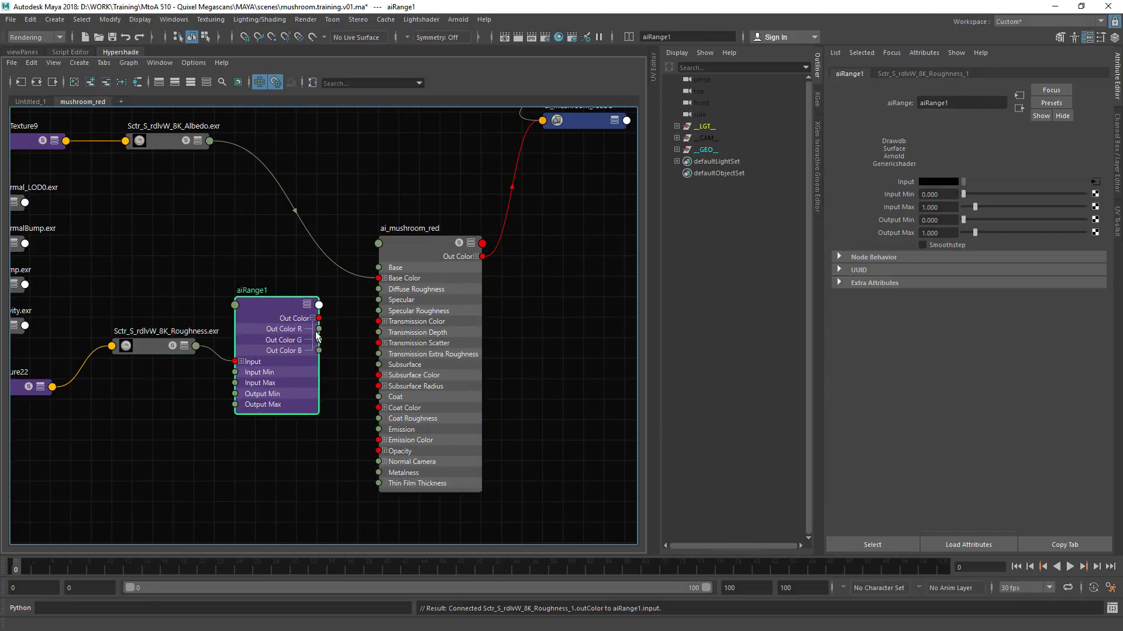
drag(319, 329, 379, 311)
click(351, 366)
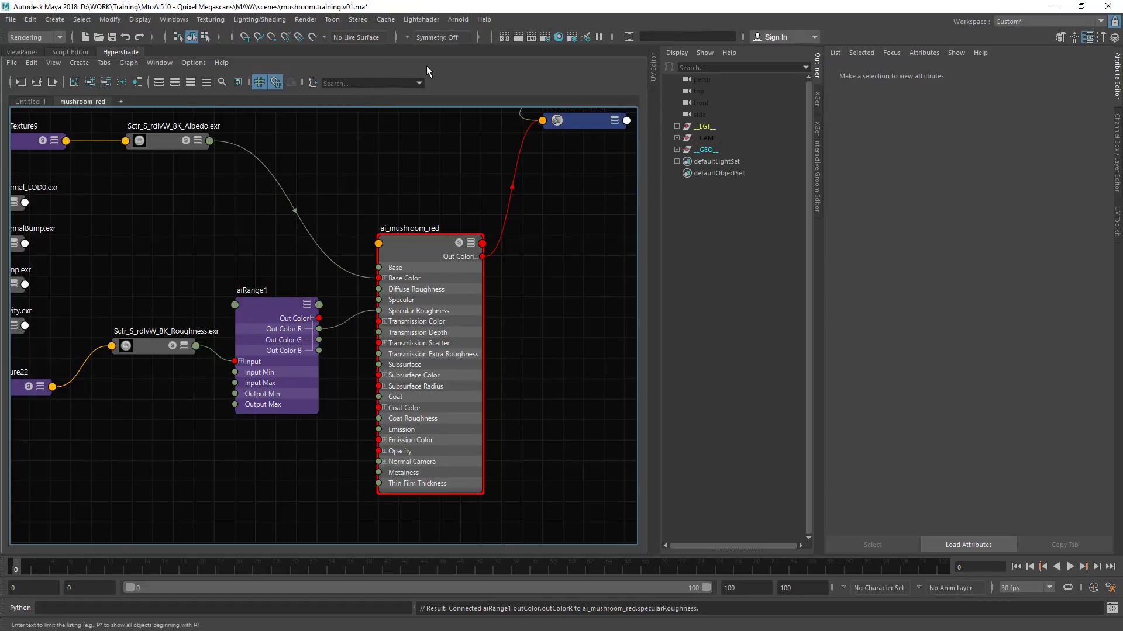
Step: Bring back the Arnold RenderView and isolate the Roughness.exr texture in the render
click(458, 20)
key(Escape)
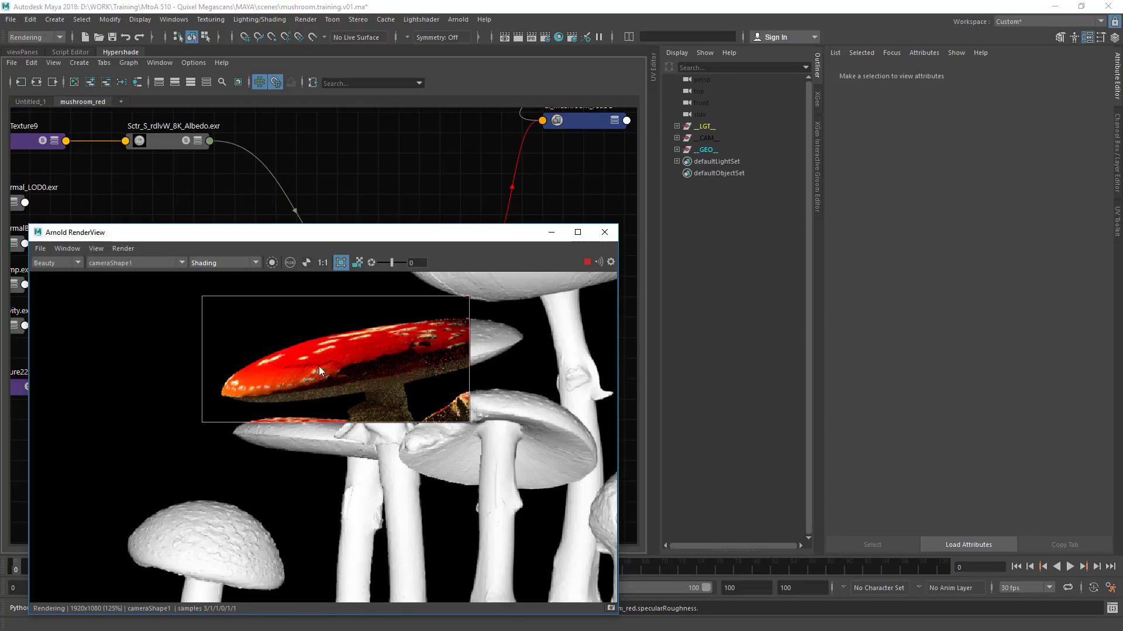
drag(319, 232, 631, 178)
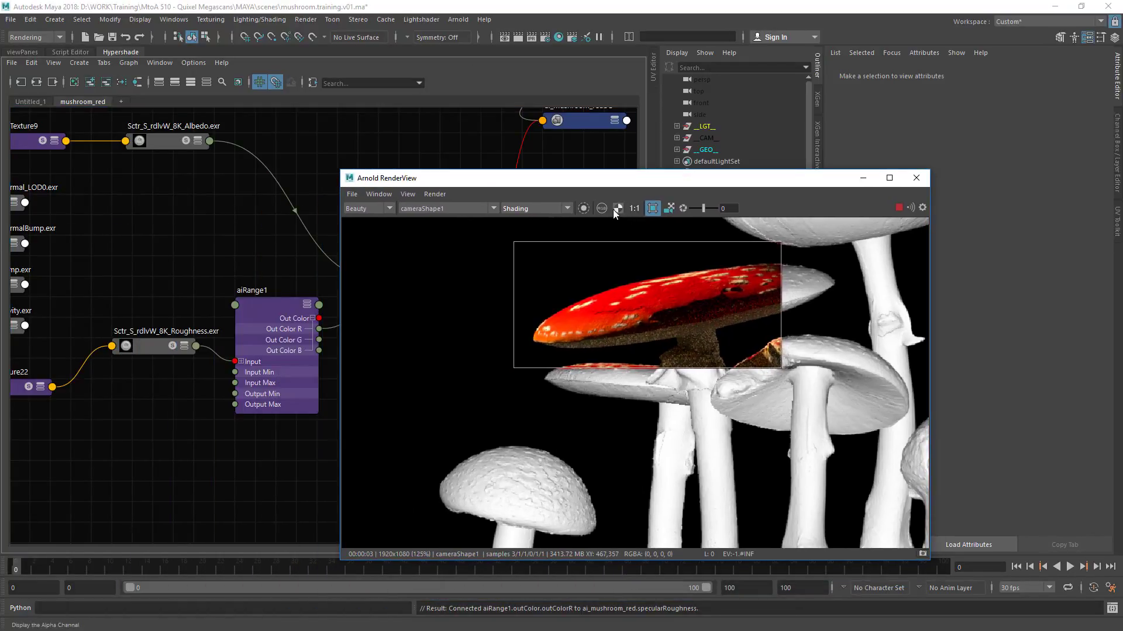
click(585, 207)
drag(250, 304, 237, 305)
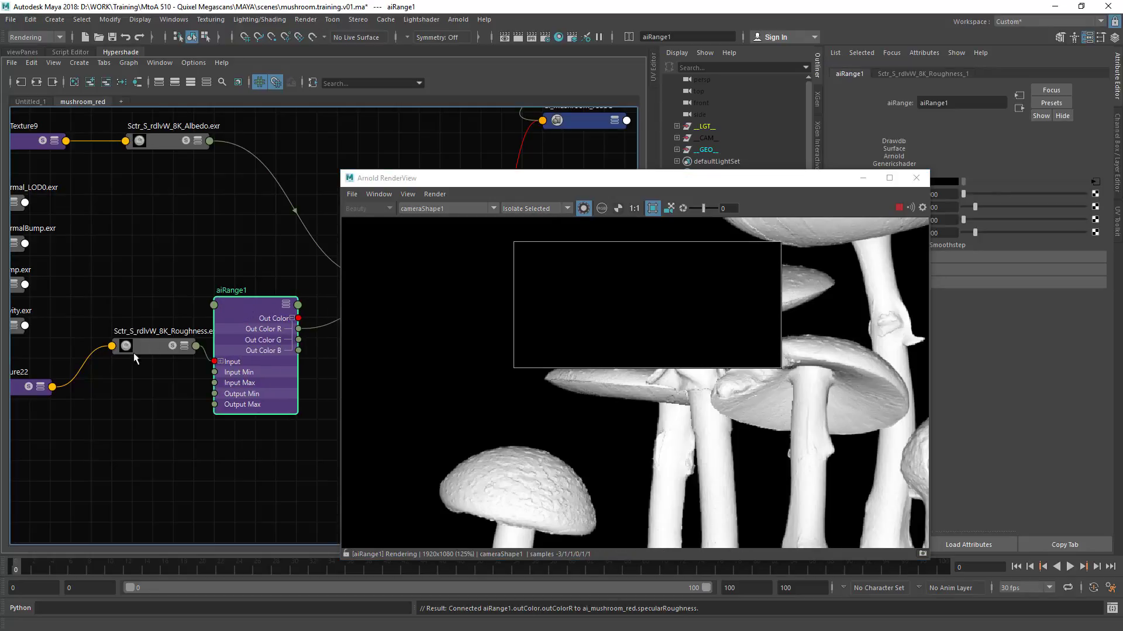
drag(134, 351, 131, 347)
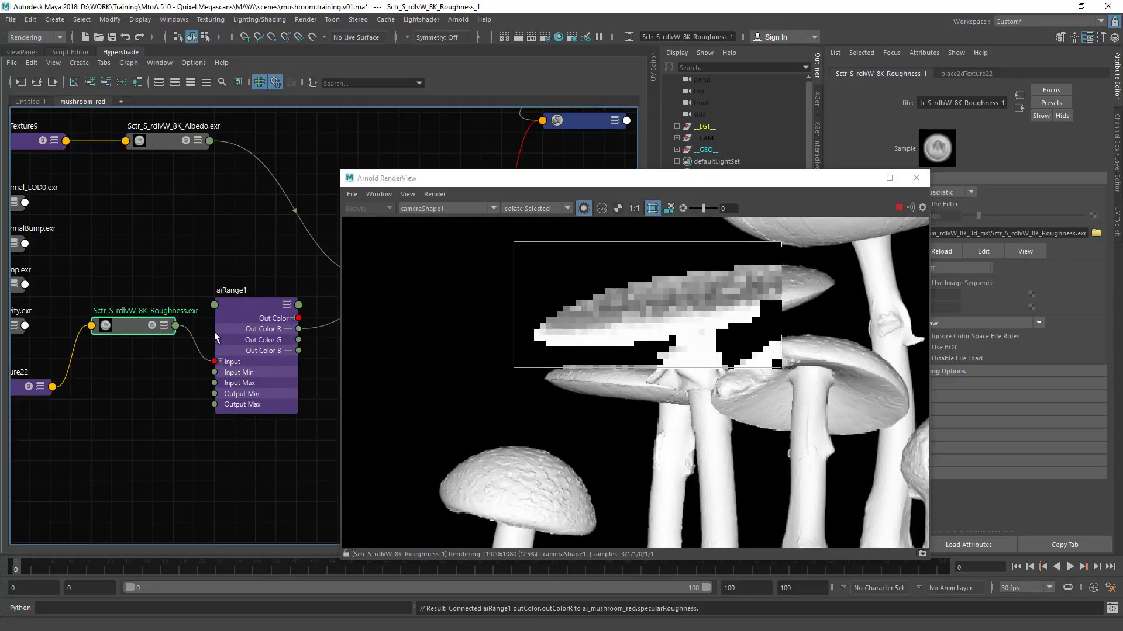
Step: Render the isolated roughness map over the full frame and examine its grey values on the caps and stems
click(532, 408)
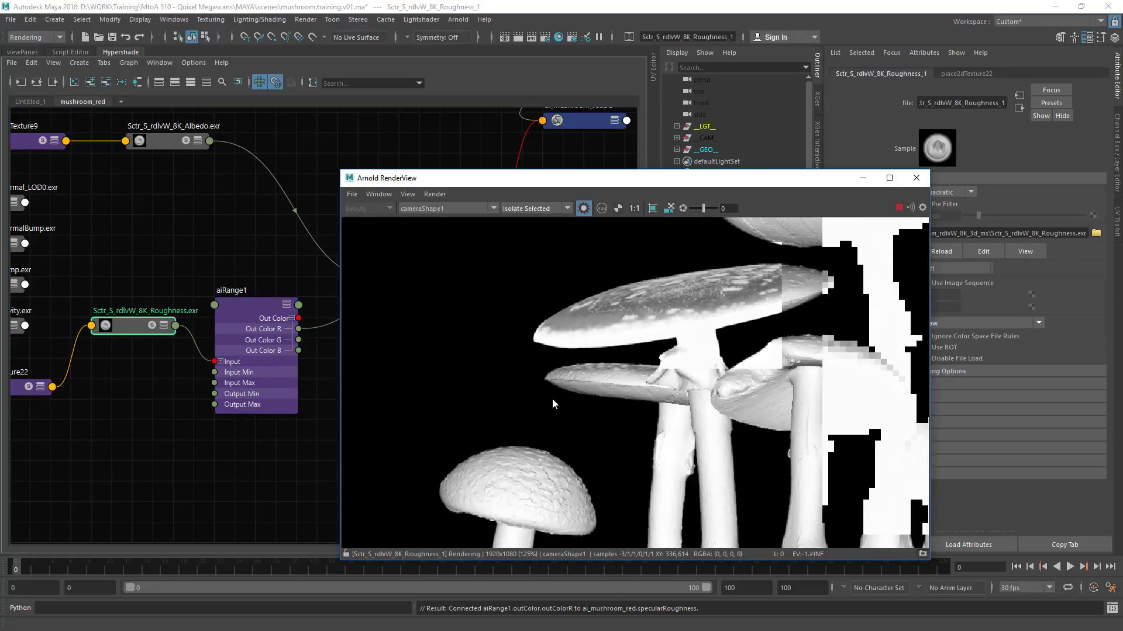
middle_drag(729, 273, 546, 321)
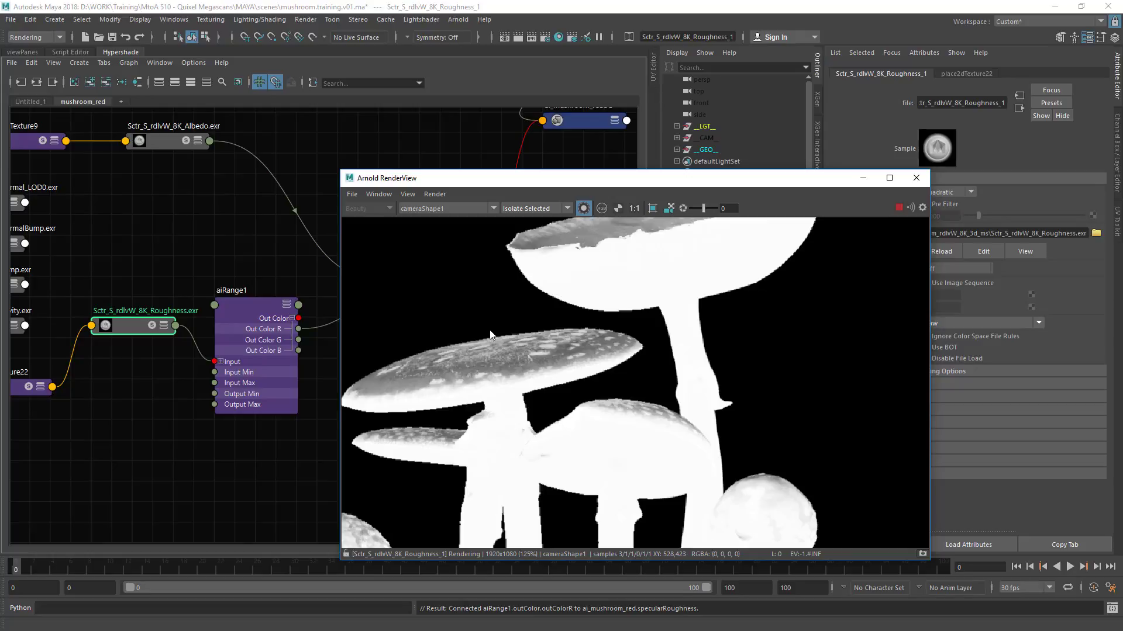
middle_drag(462, 356, 565, 189)
drag(427, 237, 501, 370)
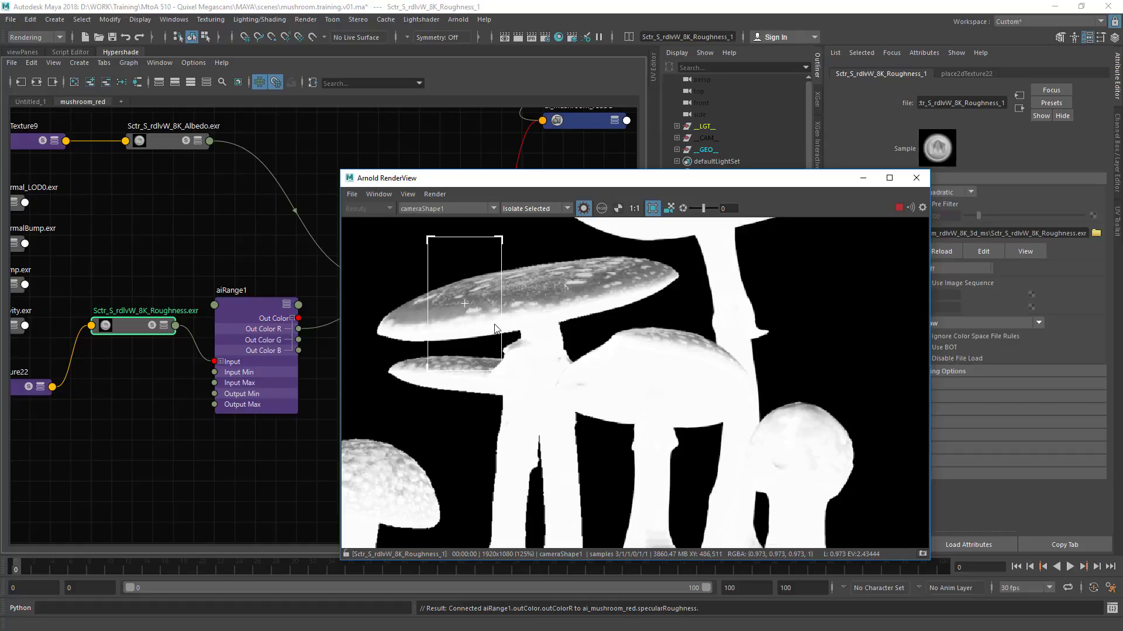
mouse_move(508, 334)
middle_down()
mouse_move(582, 207)
mouse_move(505, 332)
middle_up()
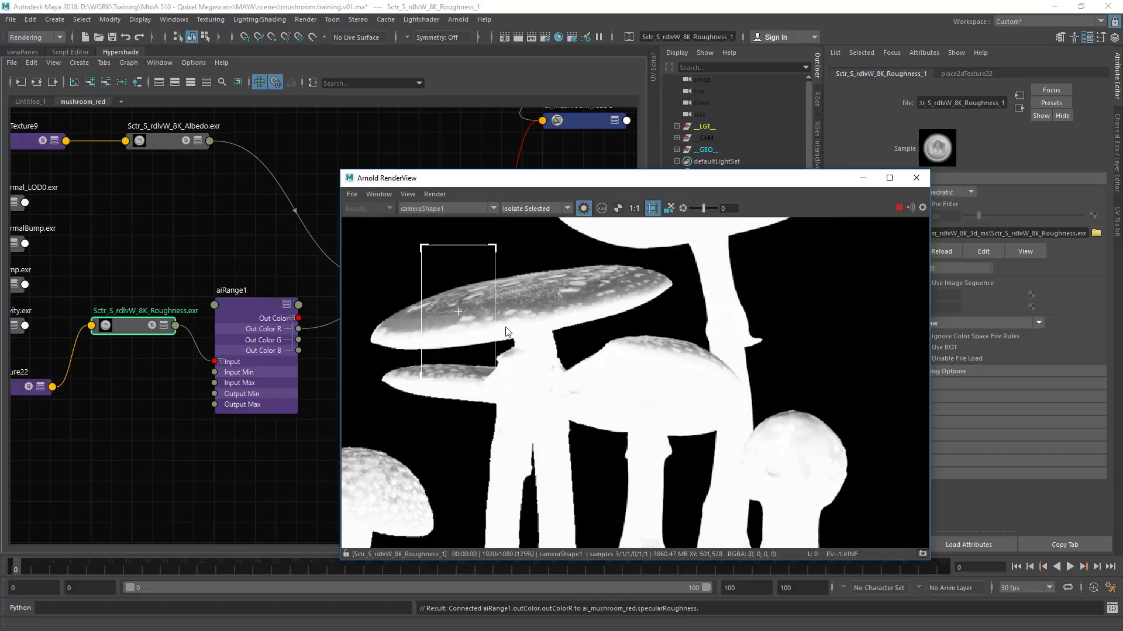
Step: Crop the render region around the wide flat cap and switch the render mode back to Shading
drag(391, 242, 587, 384)
click(535, 208)
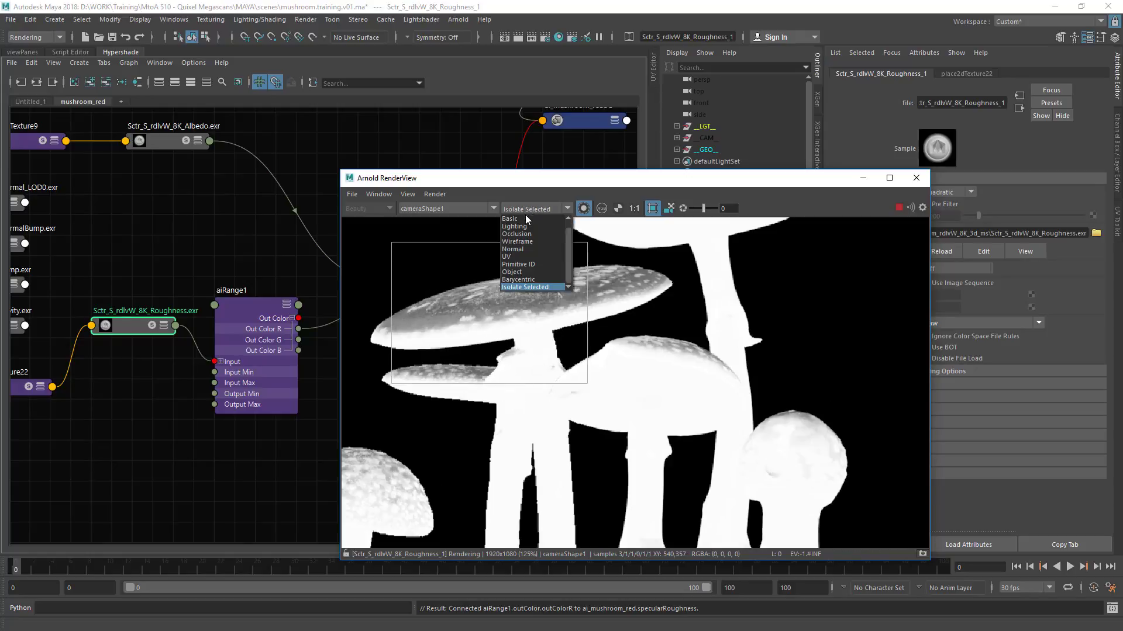
click(517, 219)
mouse_move(614, 178)
mouse_down()
mouse_move(350, 293)
mouse_move(385, 349)
mouse_up()
Step: Set ai_mushroom_red's specular Weight to 1
drag(426, 243, 404, 223)
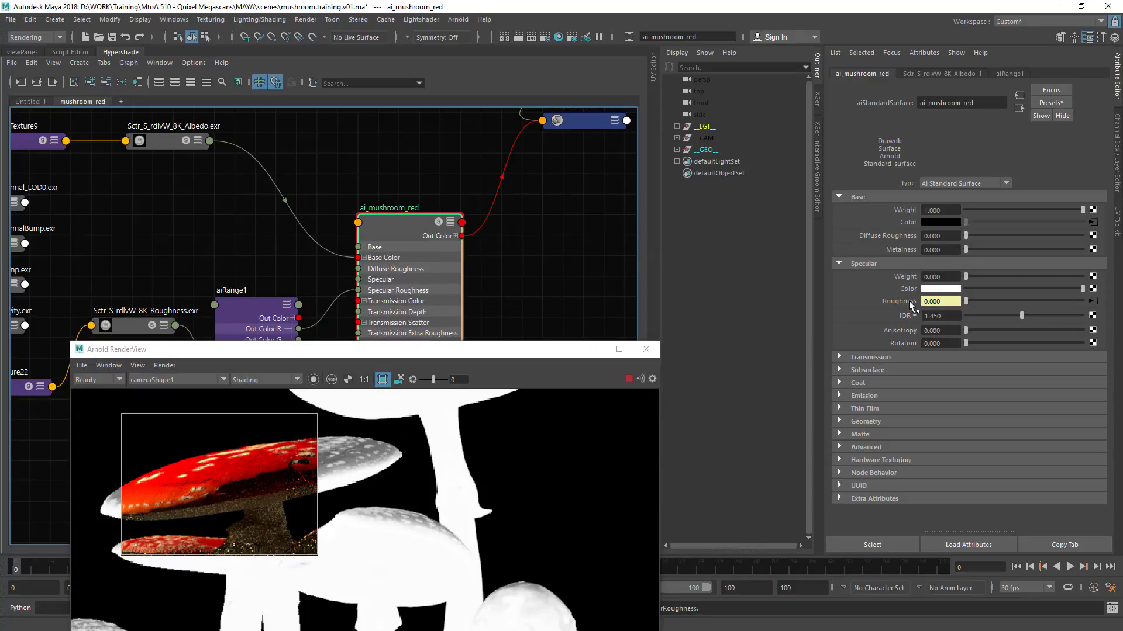
double_click(940, 276)
text(1)
key(Return)
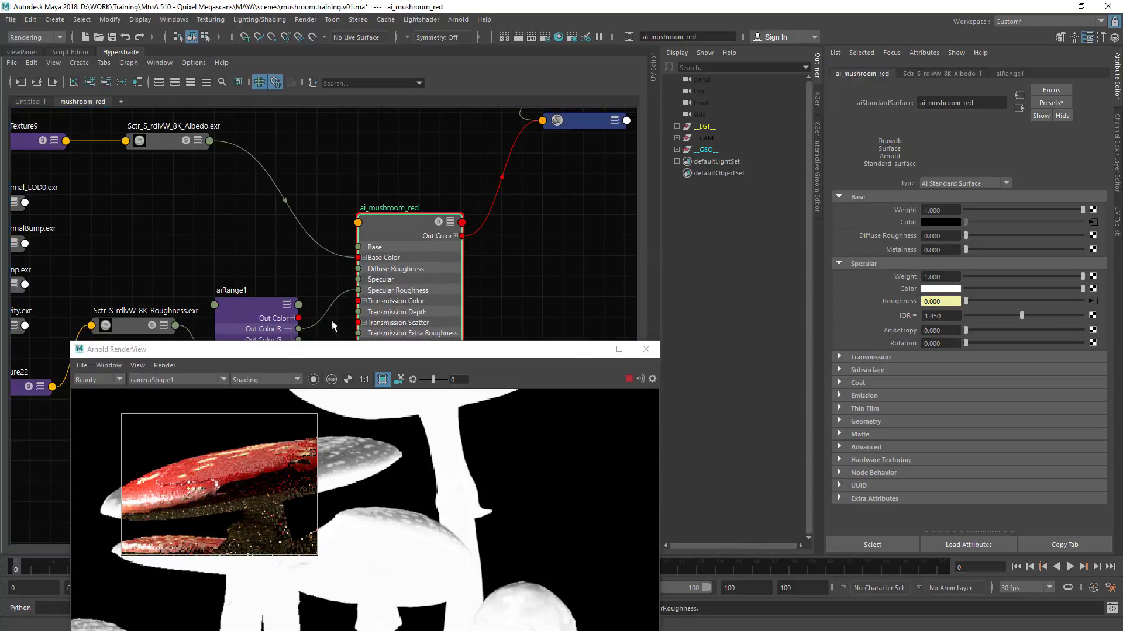
Step: Render the full mushroom group, and crop the render region around the two flat caps
drag(313, 352, 568, 180)
shift+click(501, 349)
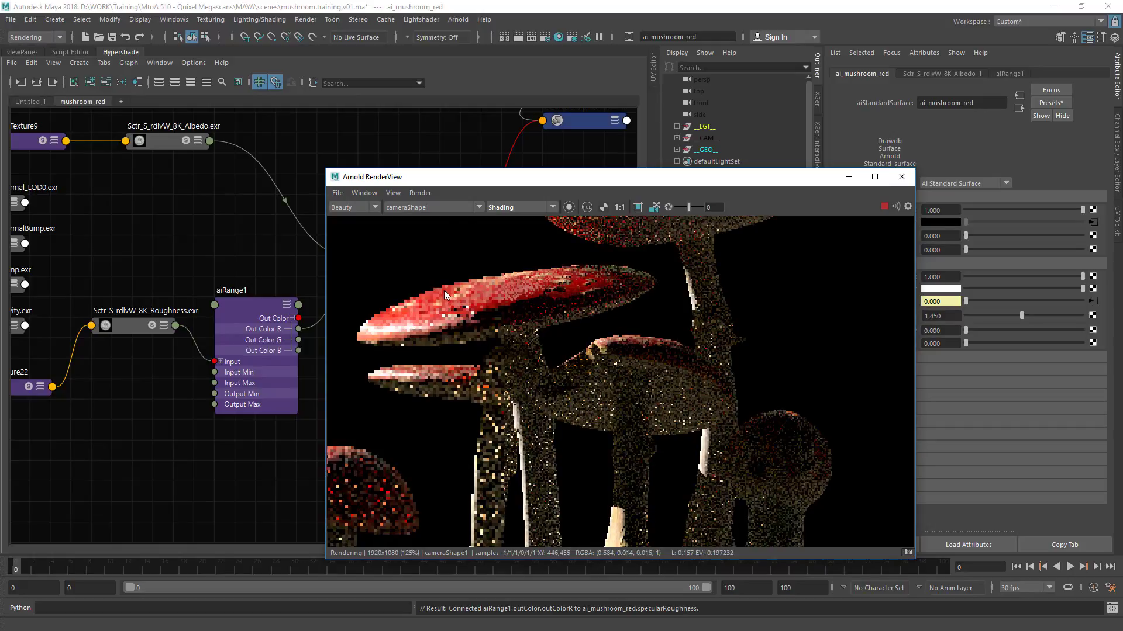
drag(364, 259, 537, 433)
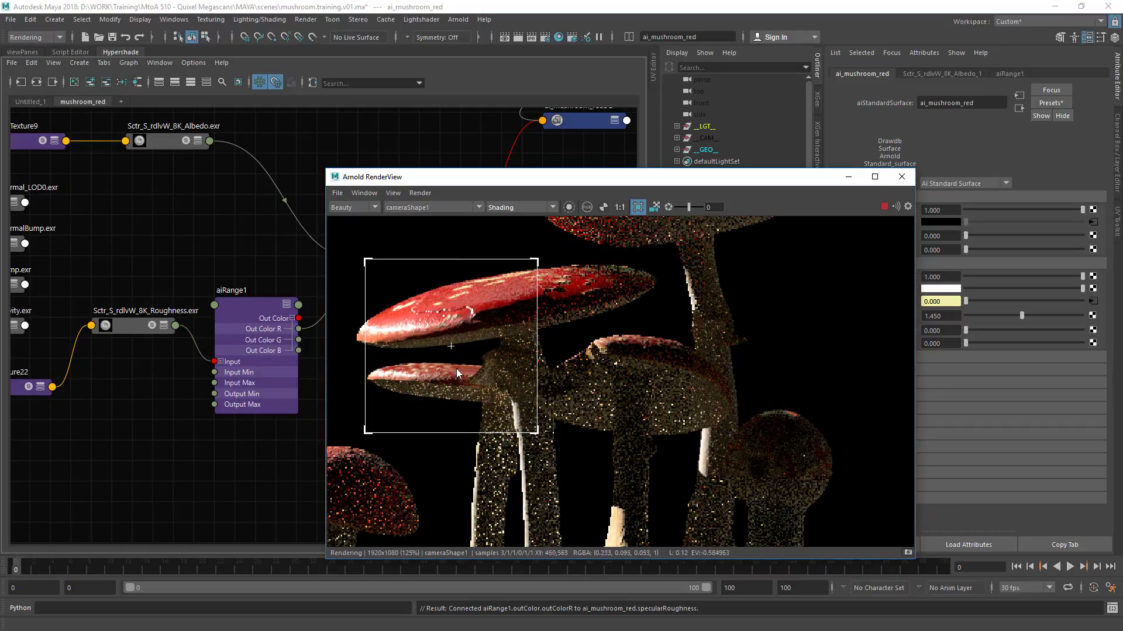
Step: Isolate aiRange1 in the render and view its output on the flat caps at 1:1 scale
click(240, 305)
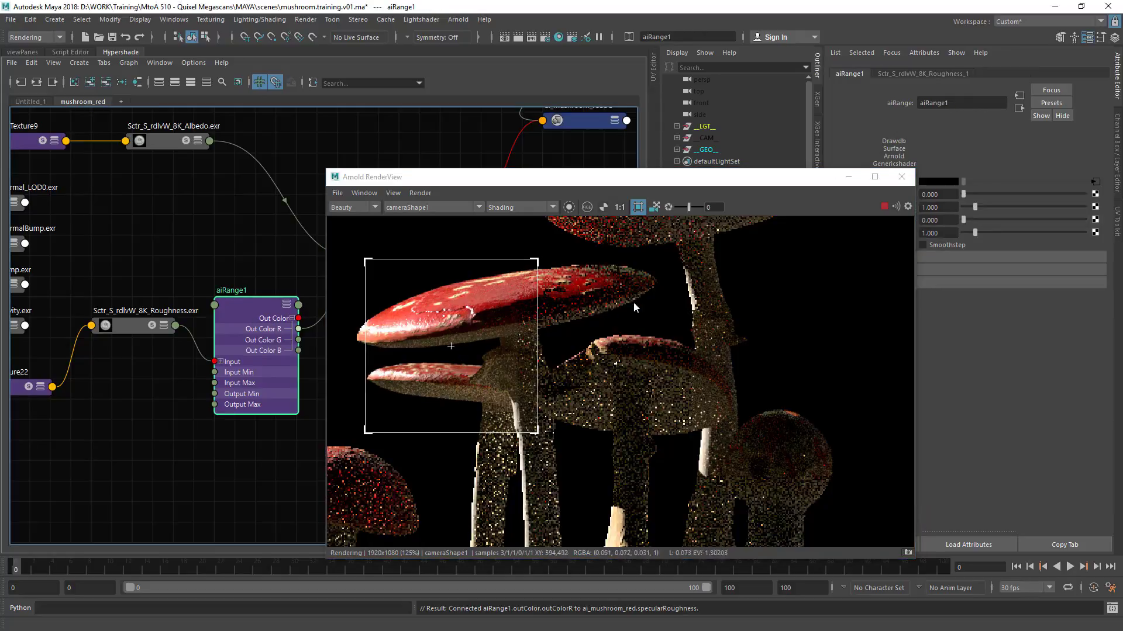
drag(608, 181, 530, 175)
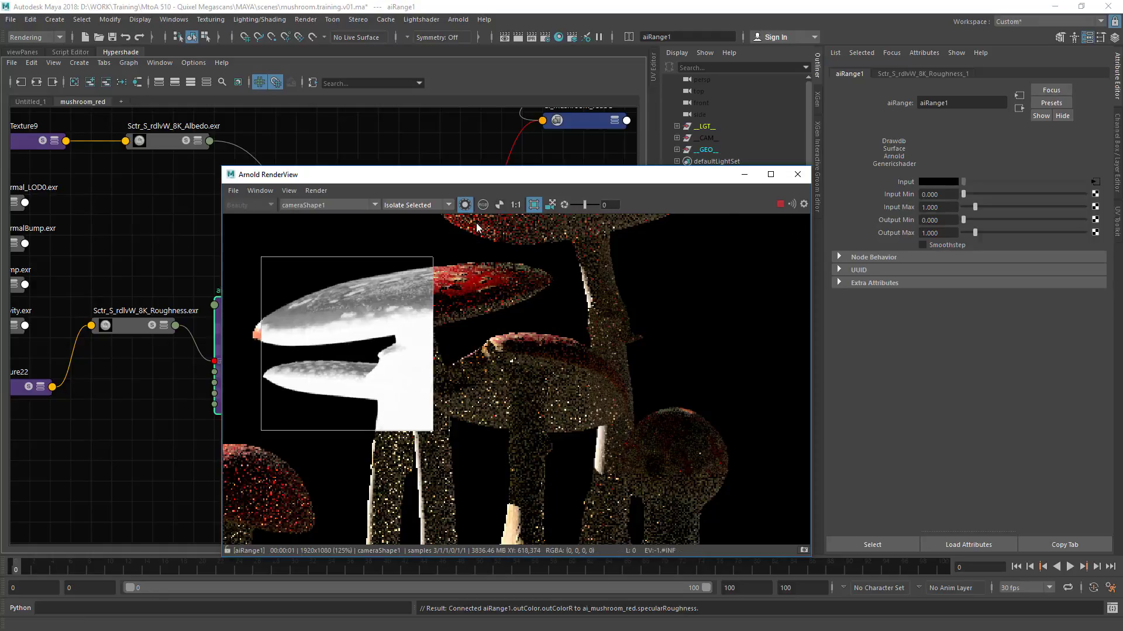
click(515, 205)
middle_drag(266, 316, 403, 329)
middle_drag(504, 298, 447, 332)
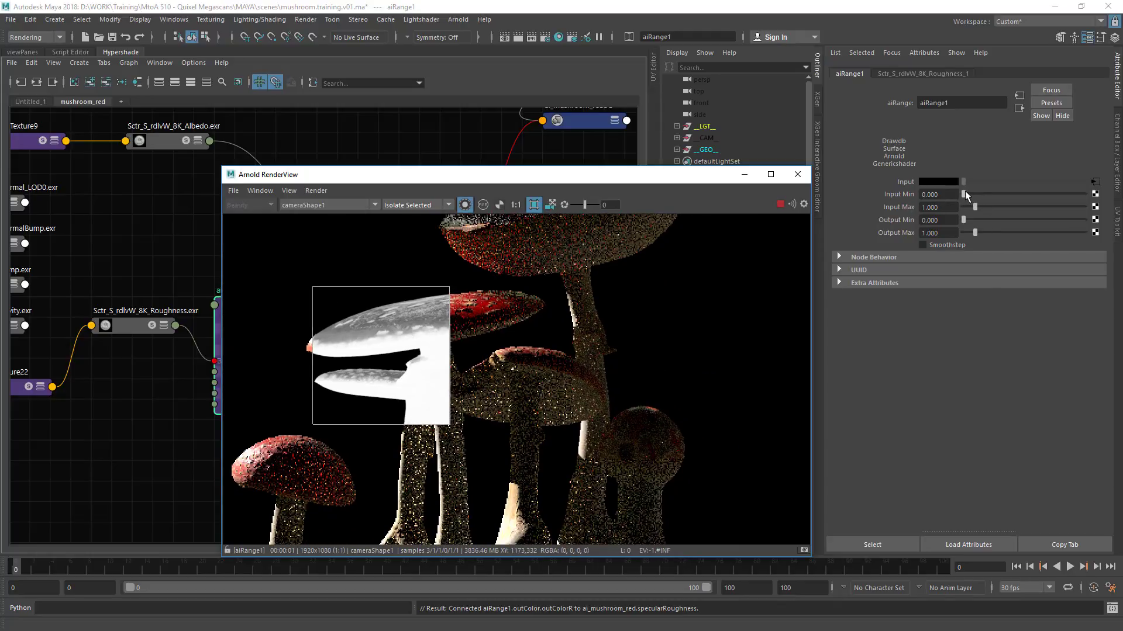
Step: Try an Input Min of 0.130 and an Input Max of 1.710 on aiRange1
drag(965, 195, 1043, 212)
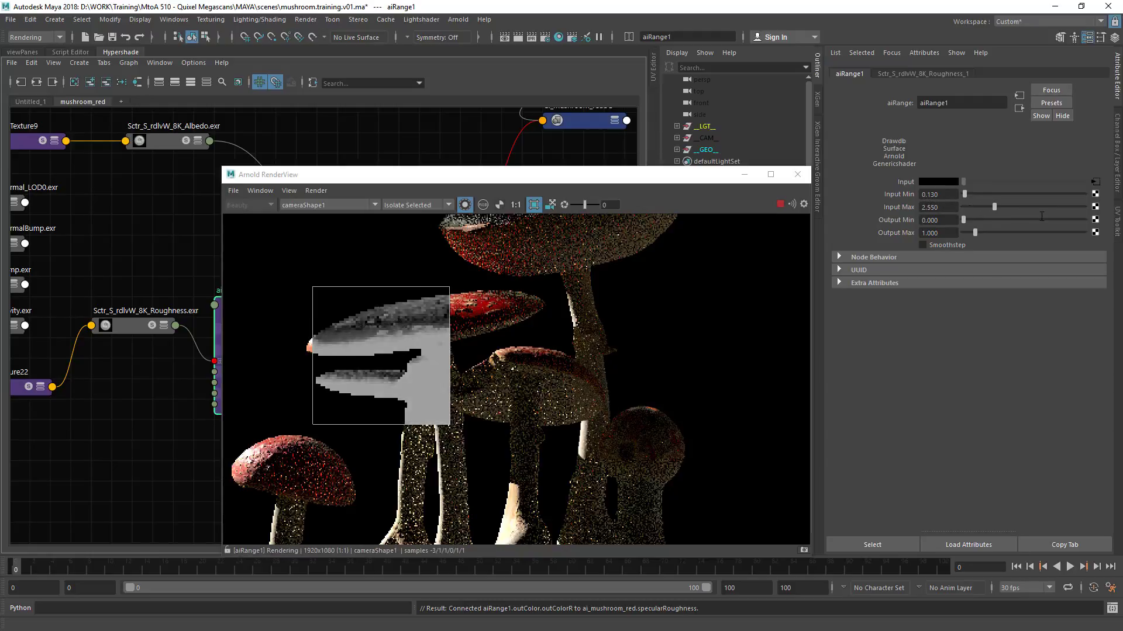
mouse_move(948, 206)
ctrl+mouse_down()
mouse_move(919, 207)
mouse_move(931, 208)
ctrl+mouse_up()
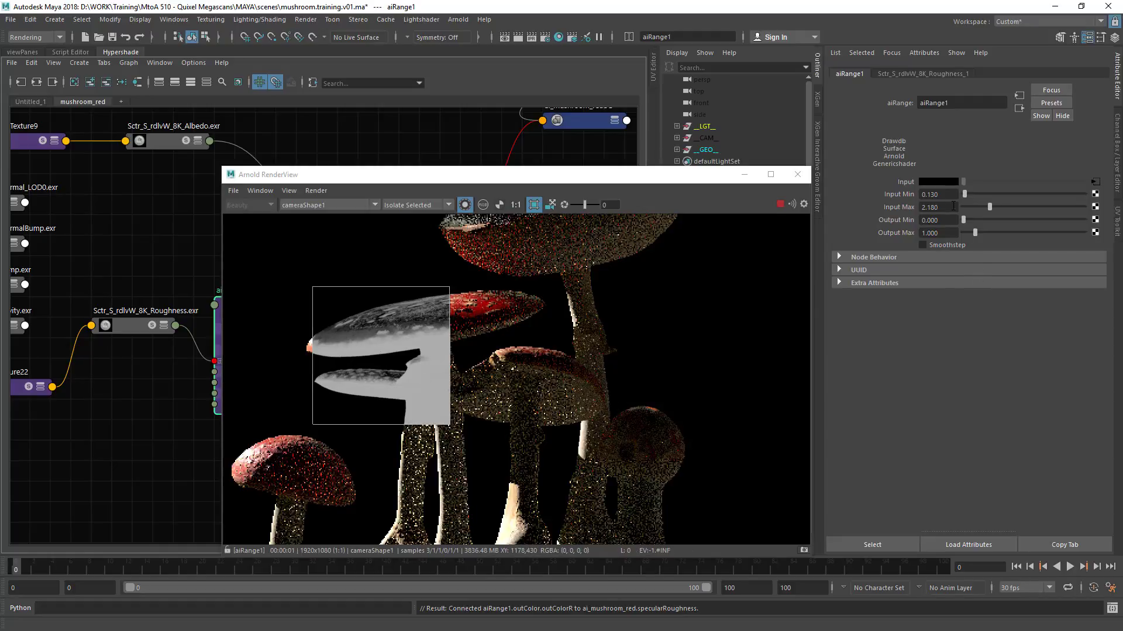
ctrl+drag(953, 206, 907, 207)
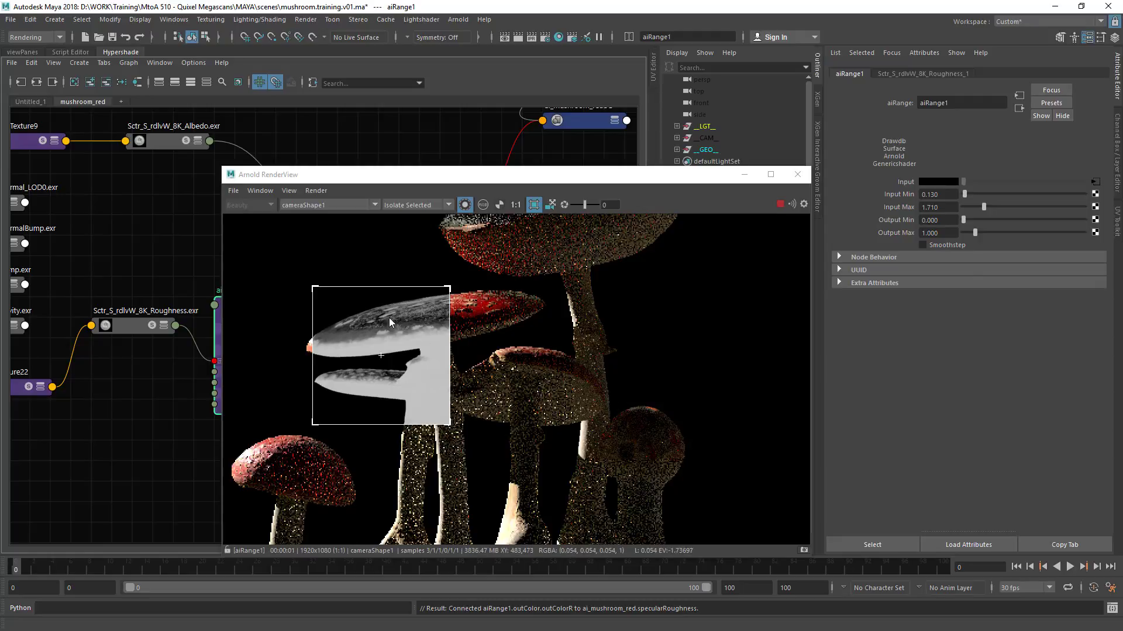
Step: Enable Smoothstep on aiRange1 and set Input Min to 0.070, Input Max to 0.971 and Output Max to 0.6
click(958, 245)
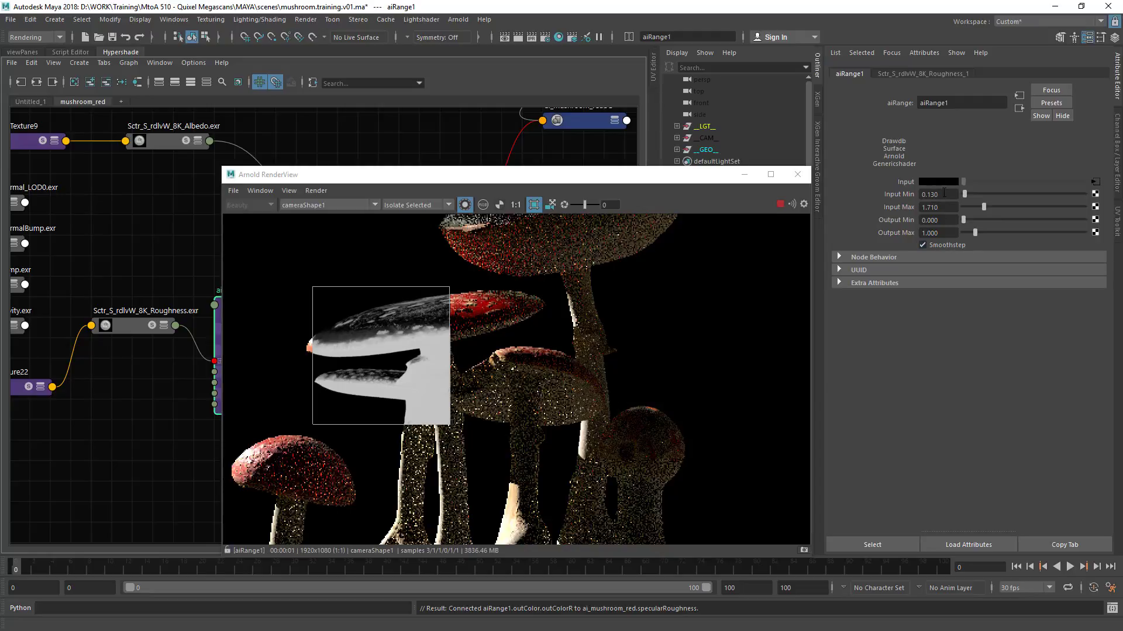
ctrl+drag(944, 195, 968, 232)
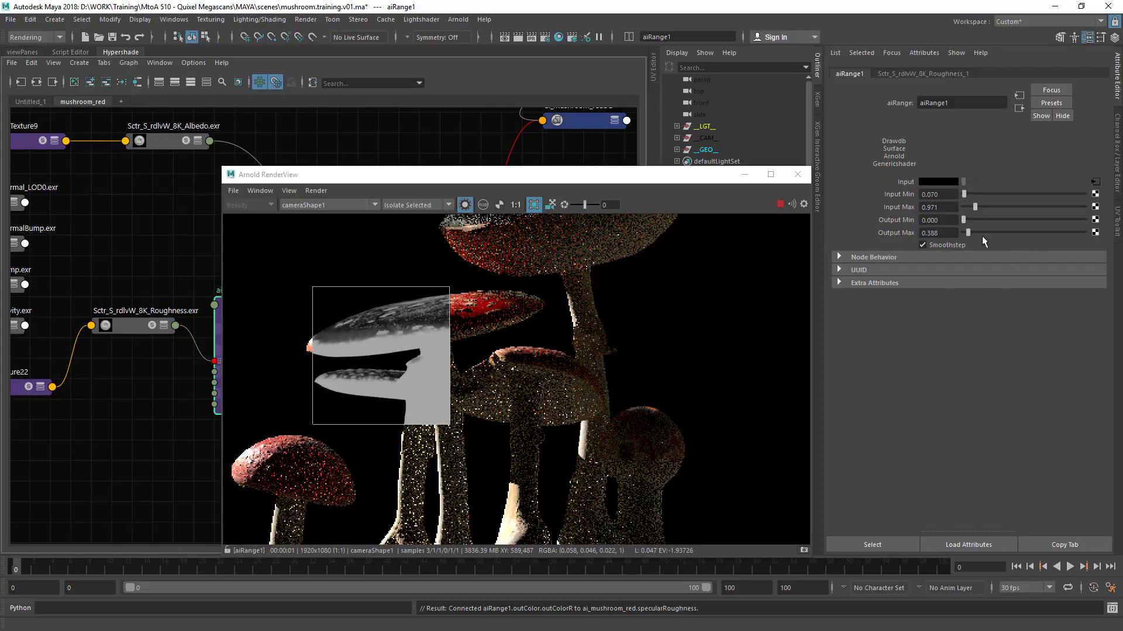
ctrl+drag(947, 234, 952, 234)
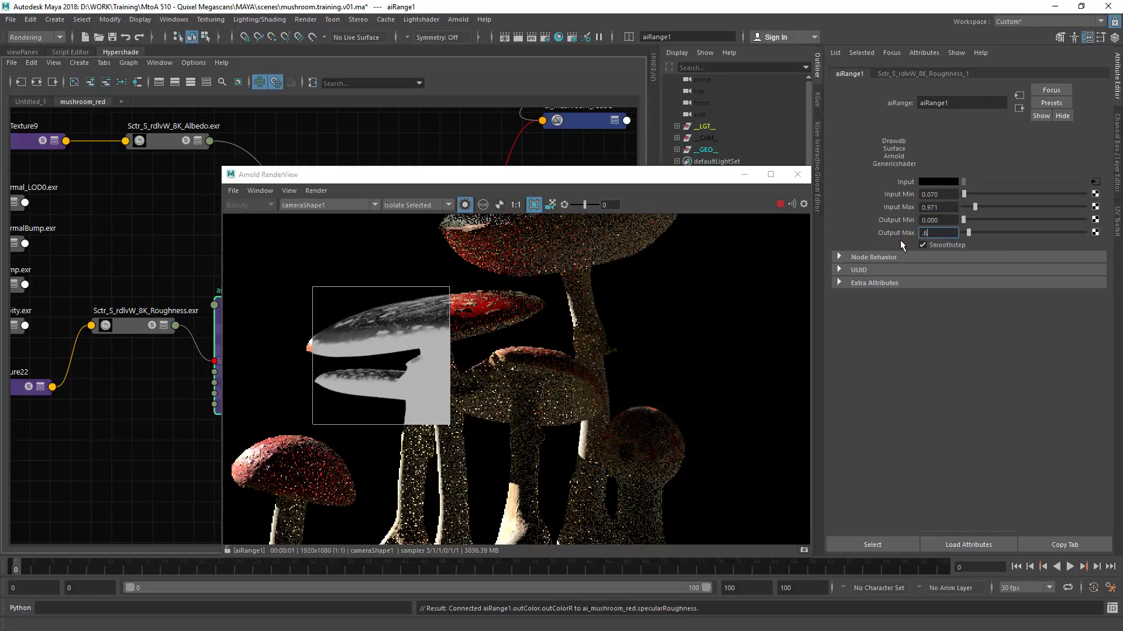
text(.6)
key(Return)
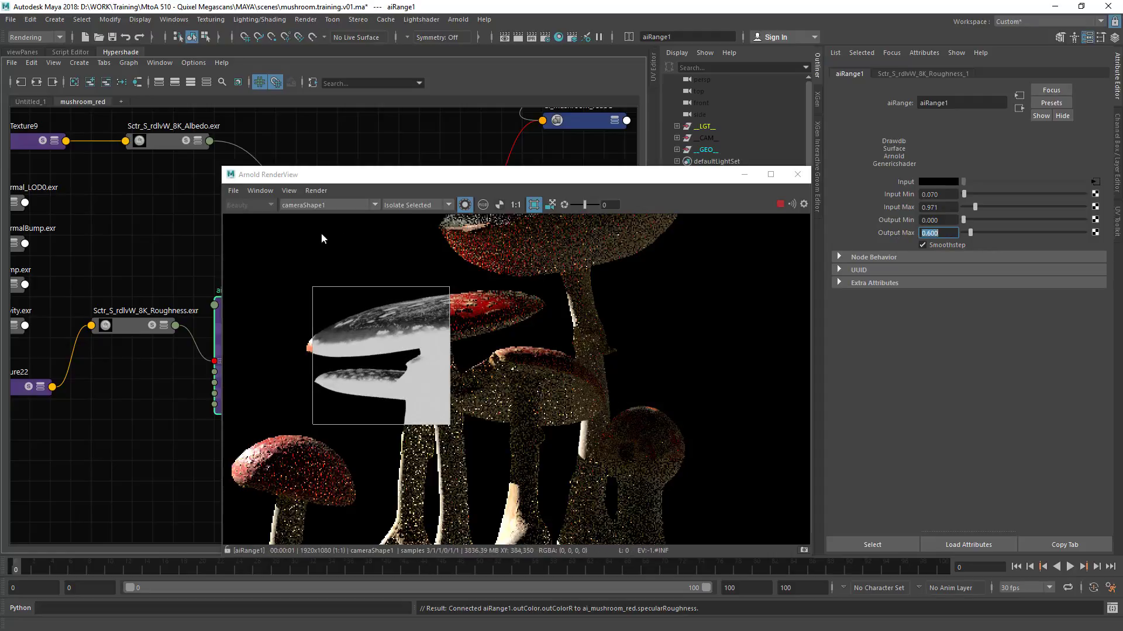
Step: Switch the isolated render to Basic and back to Shading to check the adjusted roughness on the red caps
click(417, 206)
click(413, 218)
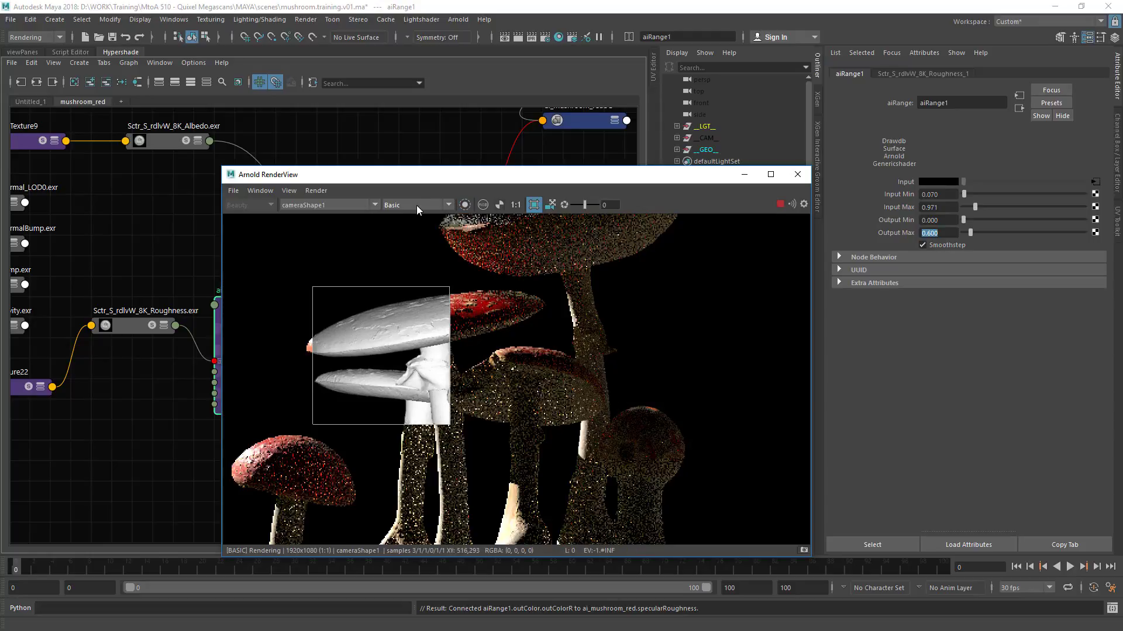
click(416, 205)
click(409, 215)
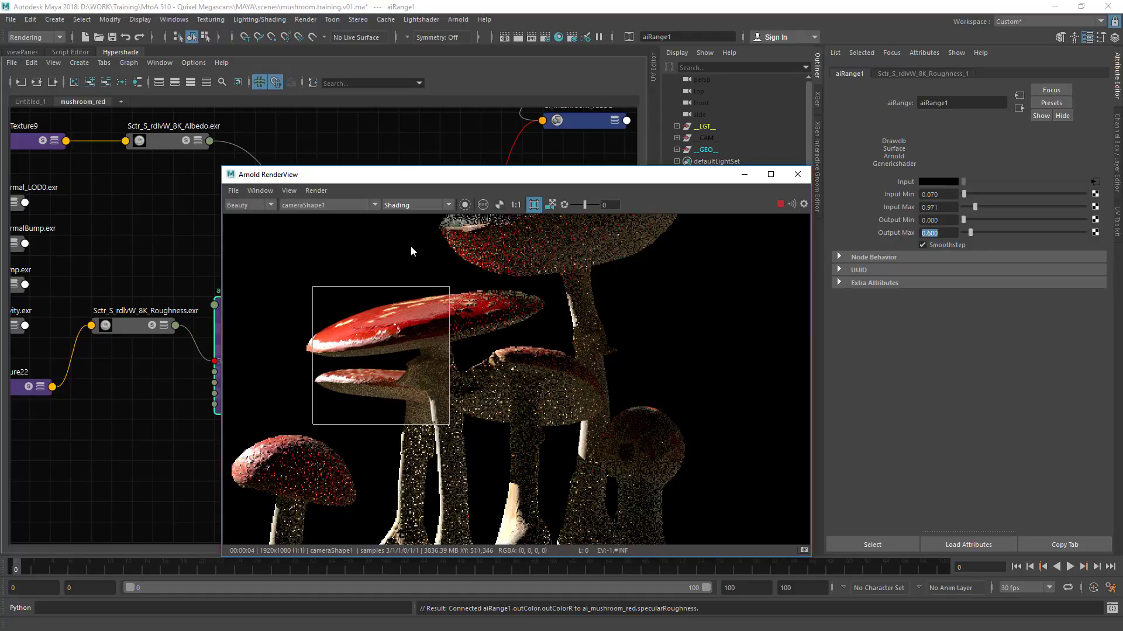
Step: Isolate aiRange1 in the render, set its Output Min to 0.100, and return to the full Shading view
click(465, 205)
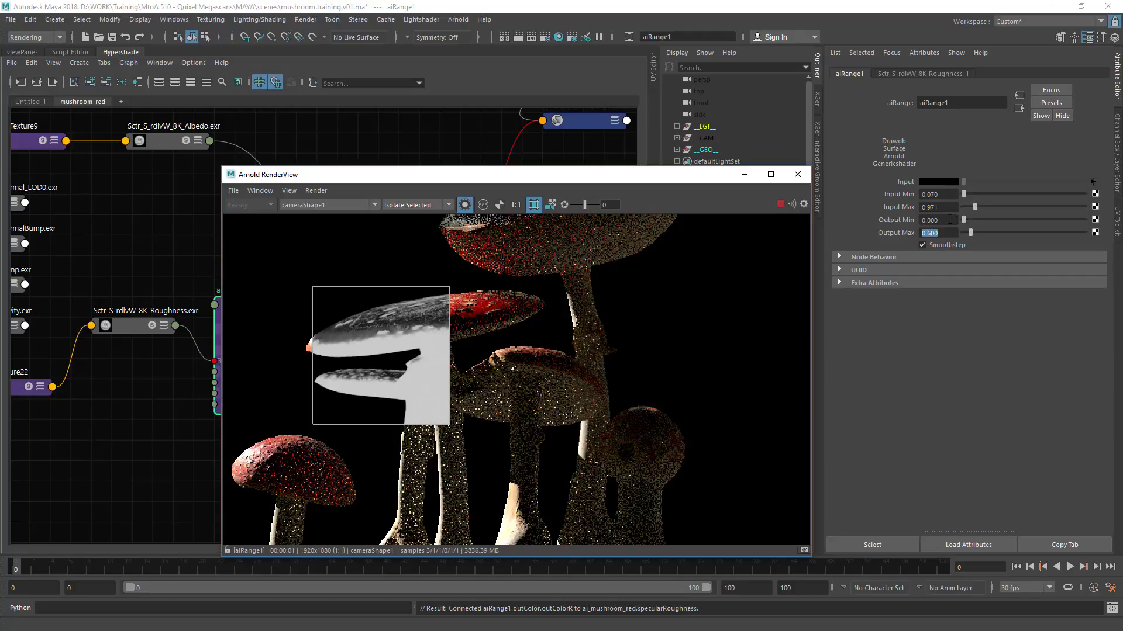
ctrl+drag(950, 220, 955, 220)
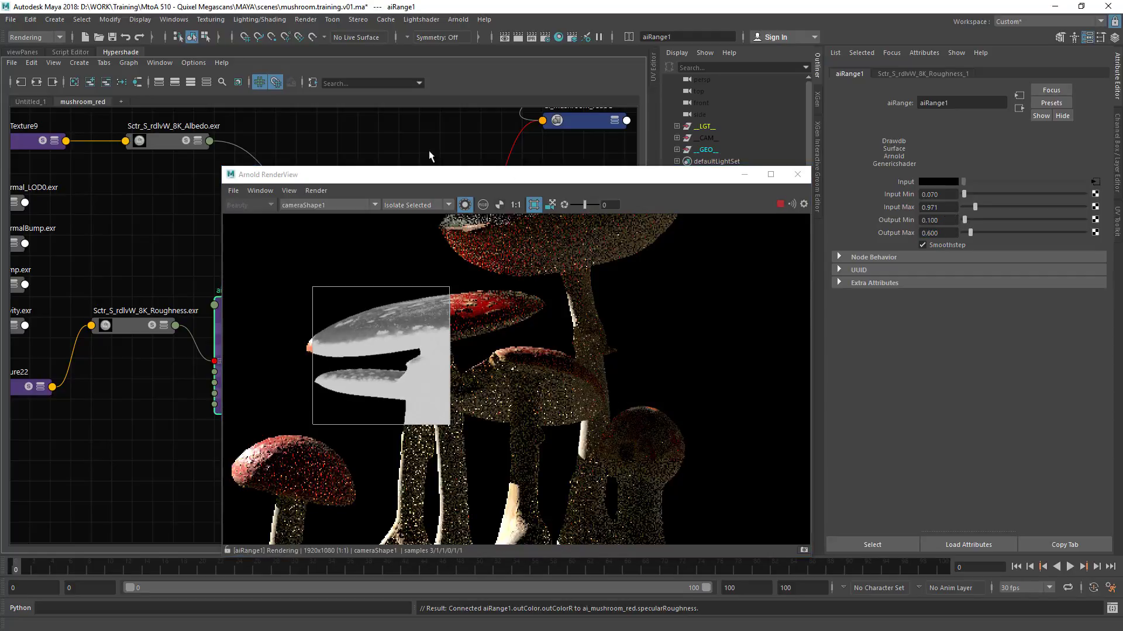
click(464, 206)
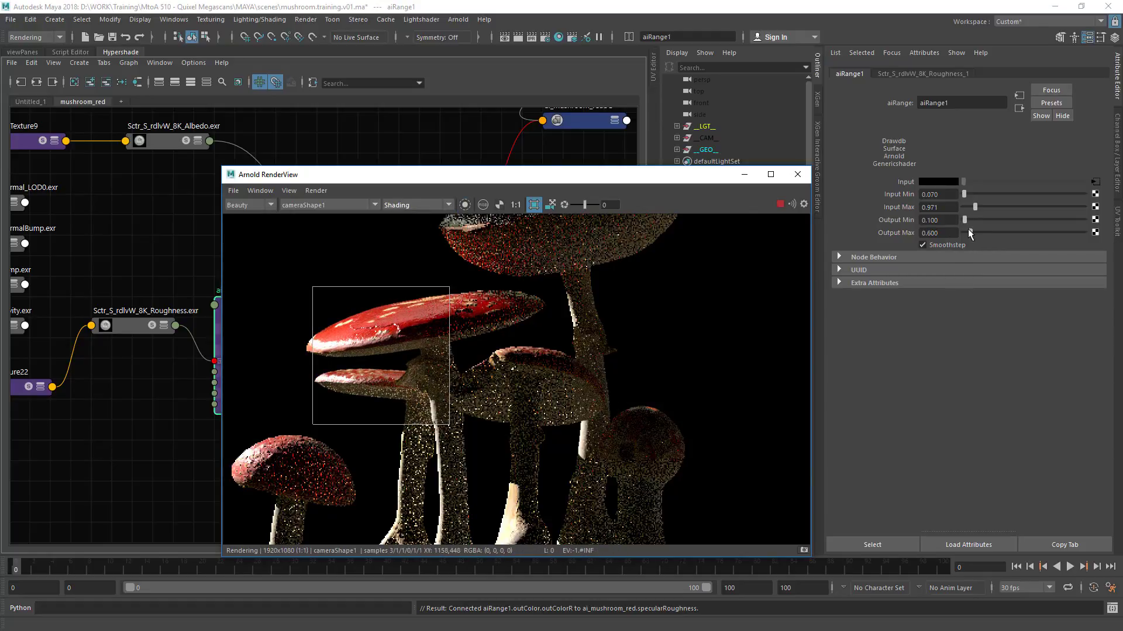
Step: Set aiRange1's Output Max to 1.117 and Input Min to 0.015, checking the result on the red caps
drag(969, 233, 976, 233)
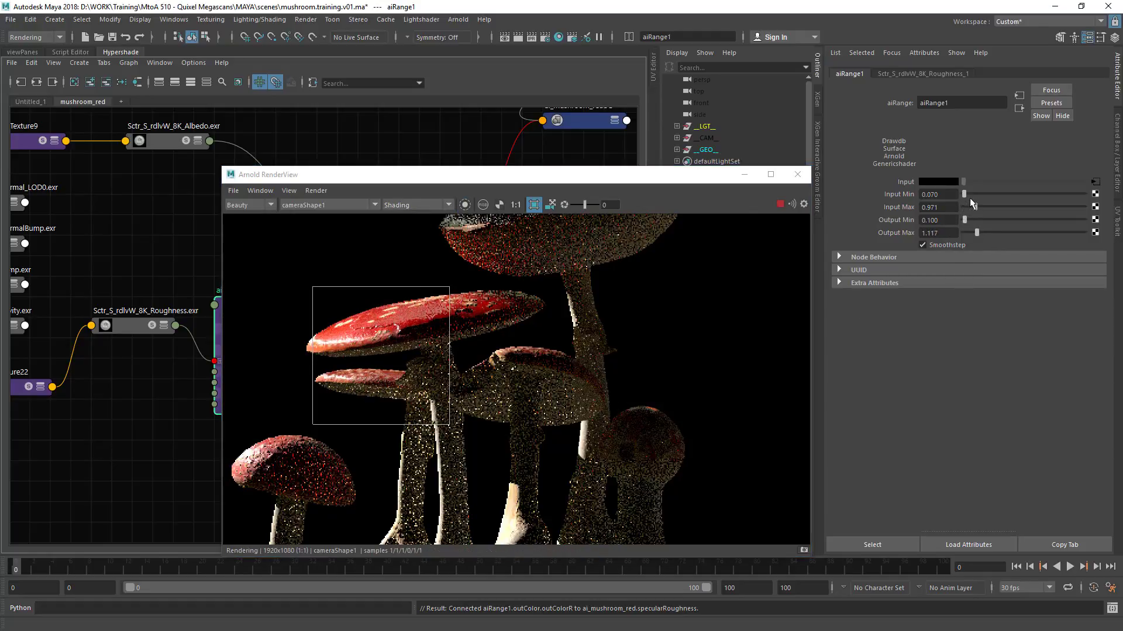
drag(963, 194, 956, 195)
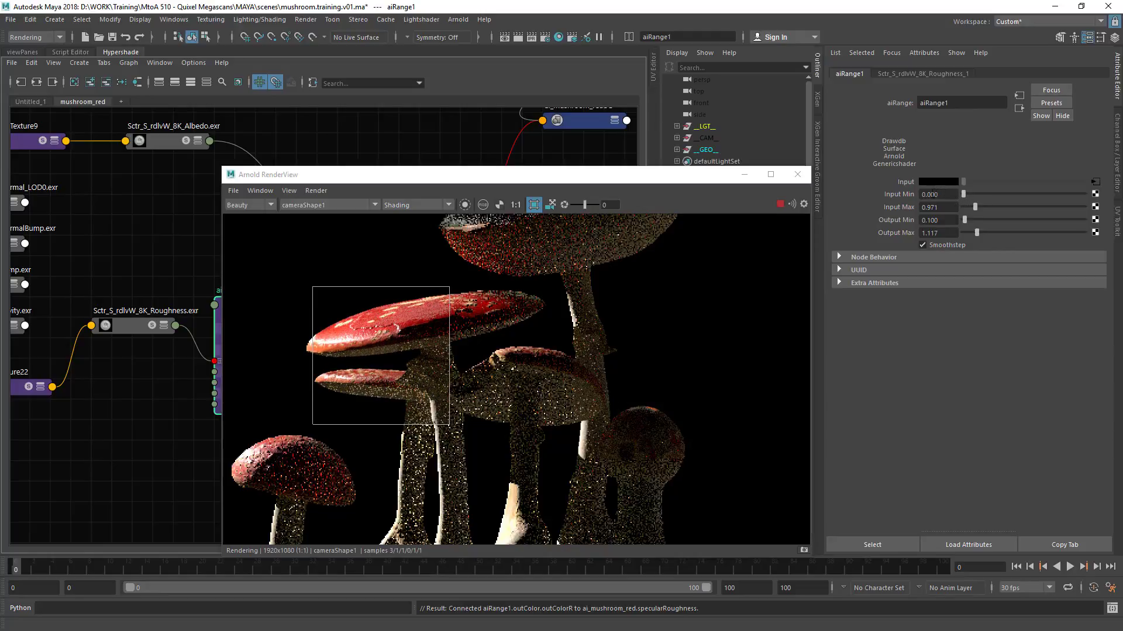
key(Return)
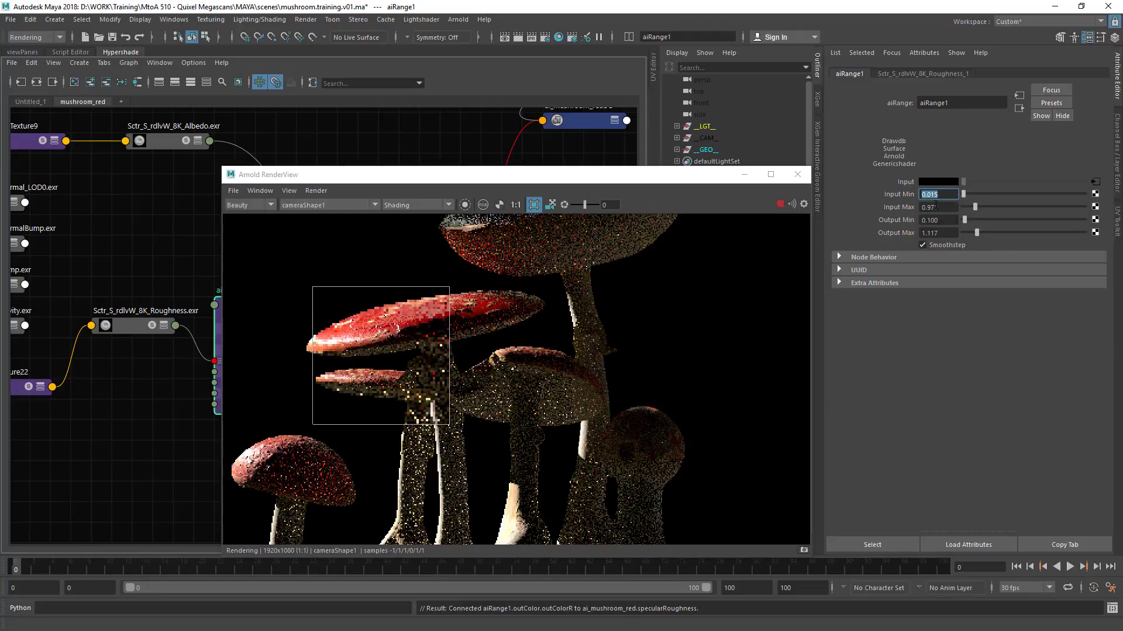
click(464, 205)
click(465, 205)
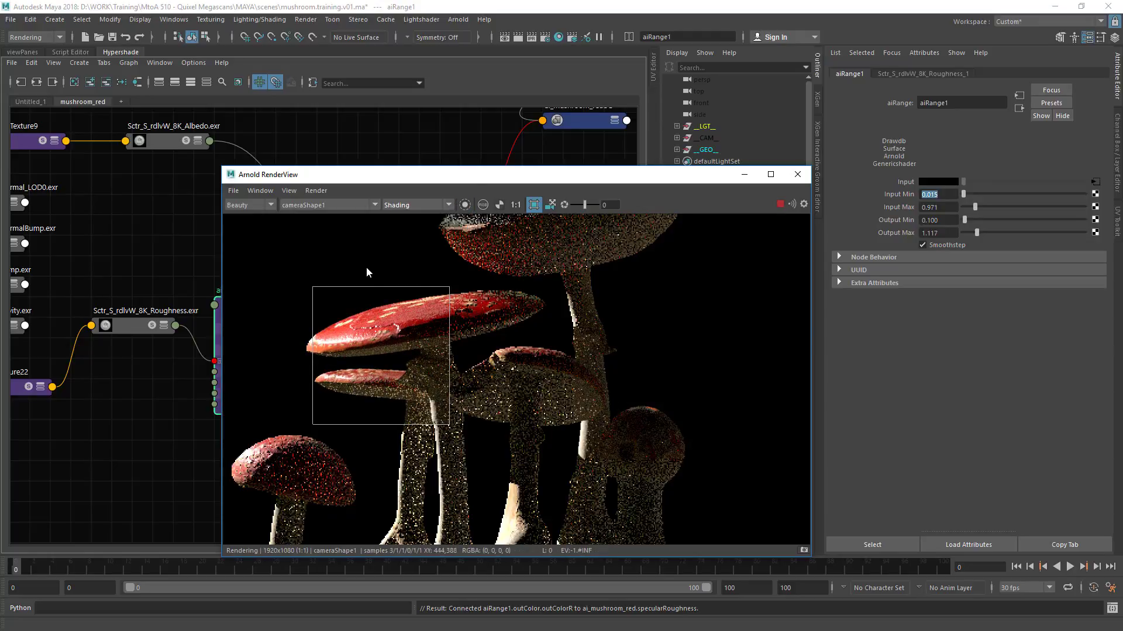
Step: Compare the render with the mushrooms.PNG reference photo and widen the render region to cover the whole flat caps
drag(408, 136, 287, 101)
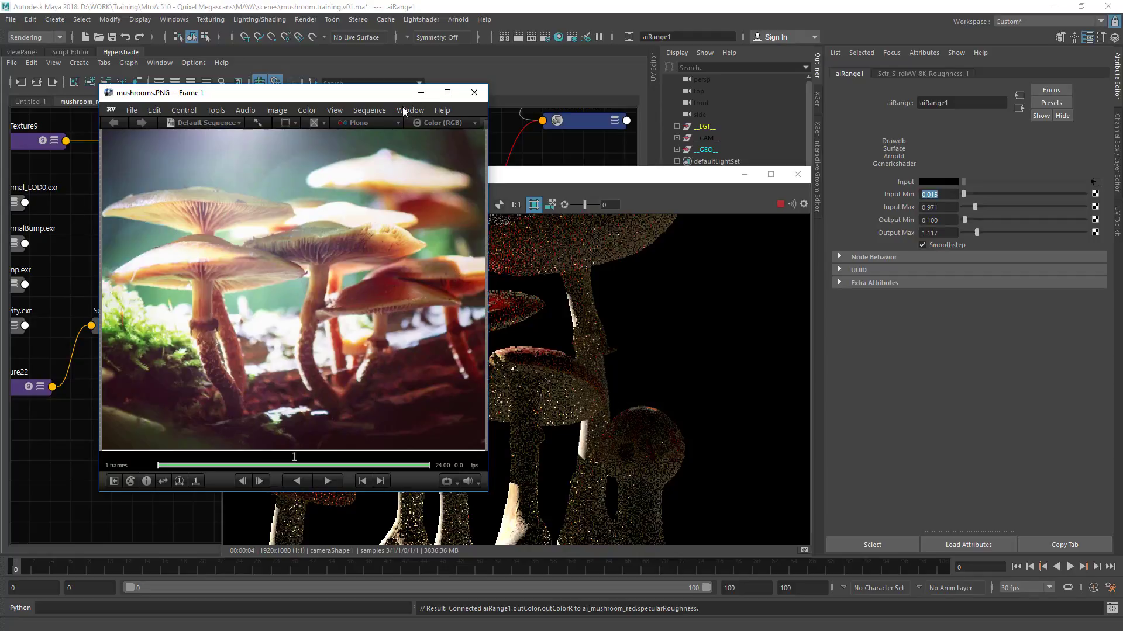
click(421, 93)
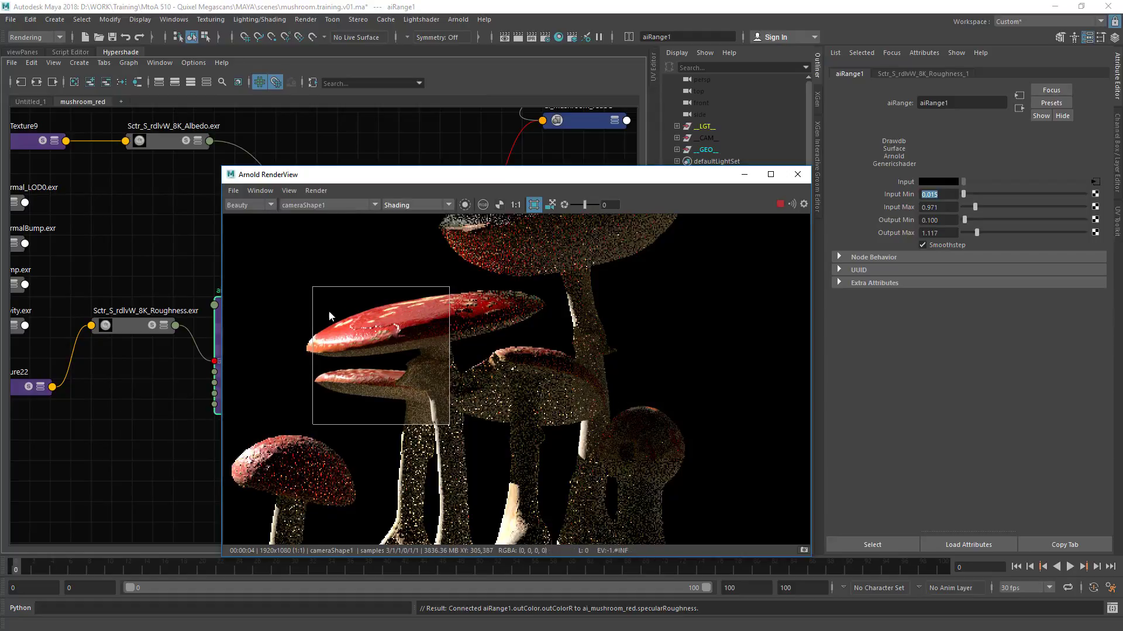
drag(292, 273, 546, 428)
key(alt+Tab)
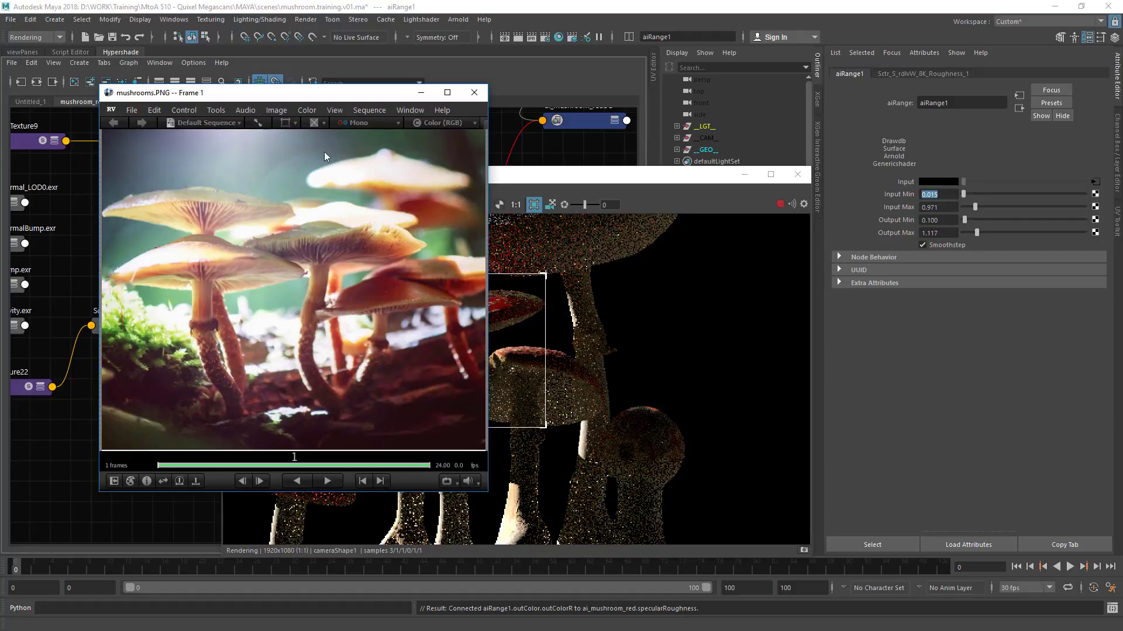
click(421, 93)
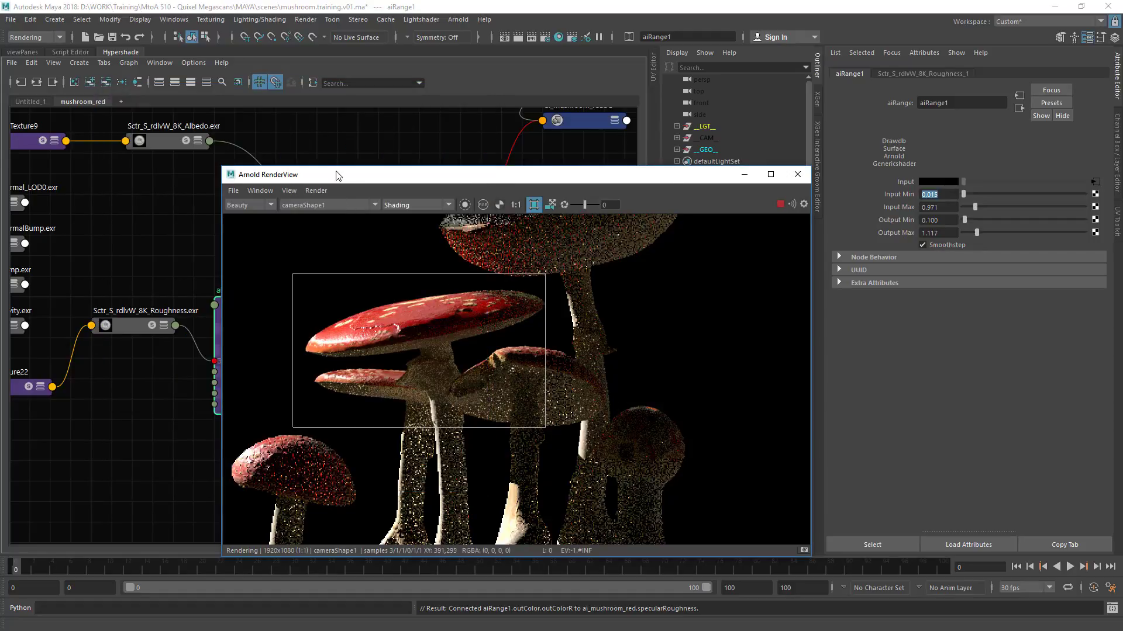
Step: Move the render window aside, collapse aiRange1, and group the Roughness file node and place2dTexture22 beside it in the graph
drag(335, 176, 508, 130)
alt+middle_drag(188, 266, 294, 234)
scroll(185, 262, down, 1)
alt+right_drag(185, 256, 126, 281)
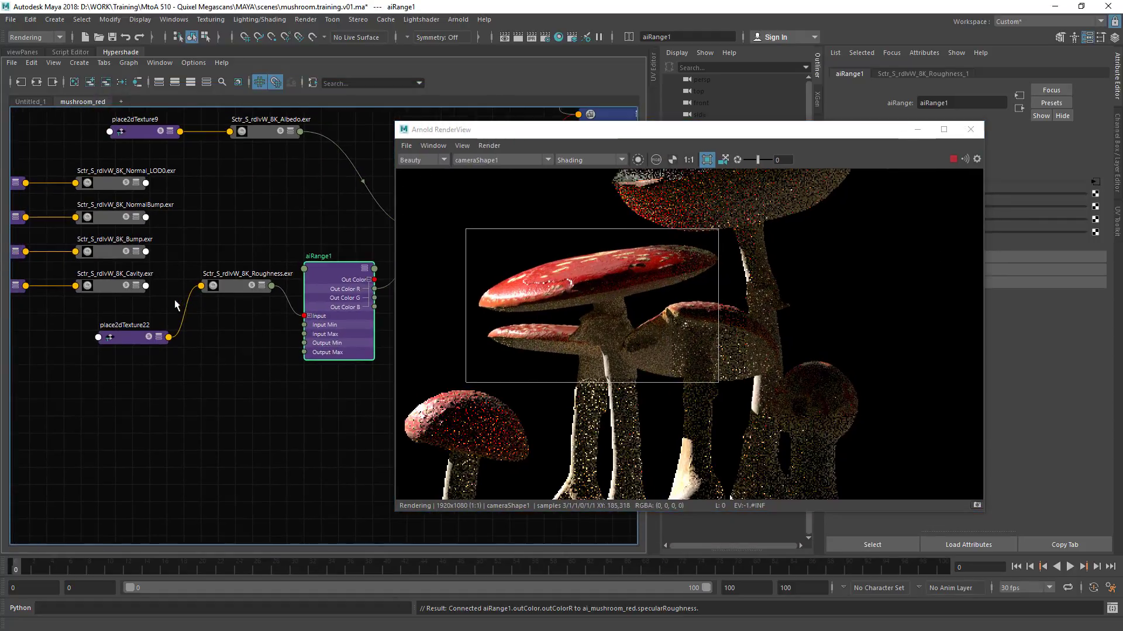
alt+middle_drag(198, 302, 142, 292)
drag(274, 276, 275, 259)
key(1)
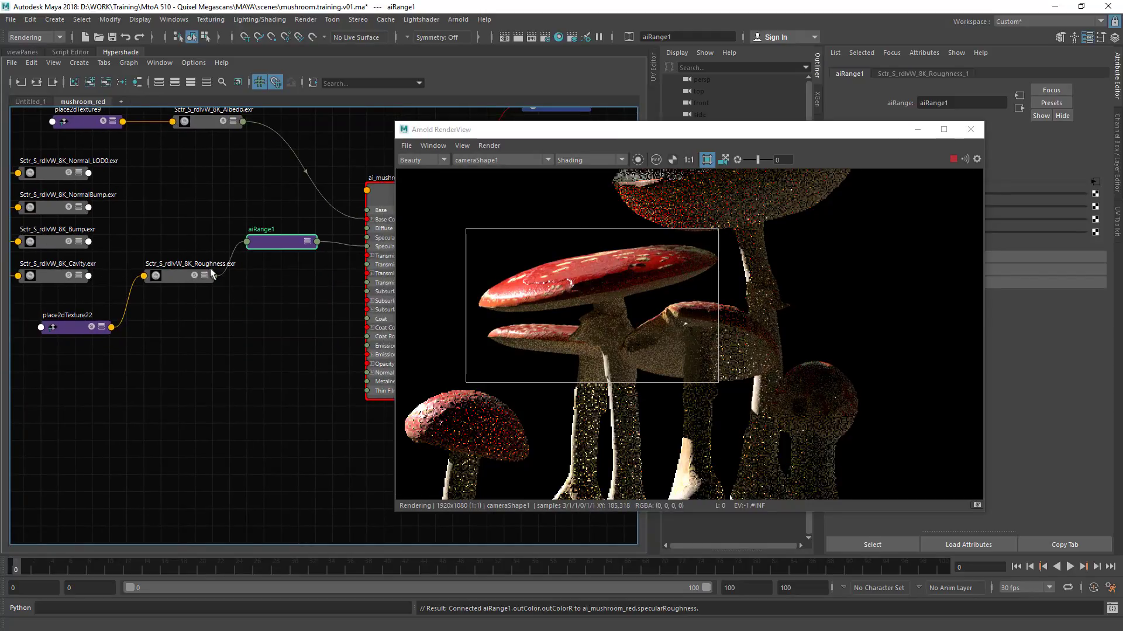
drag(211, 274, 212, 258)
drag(115, 328, 184, 294)
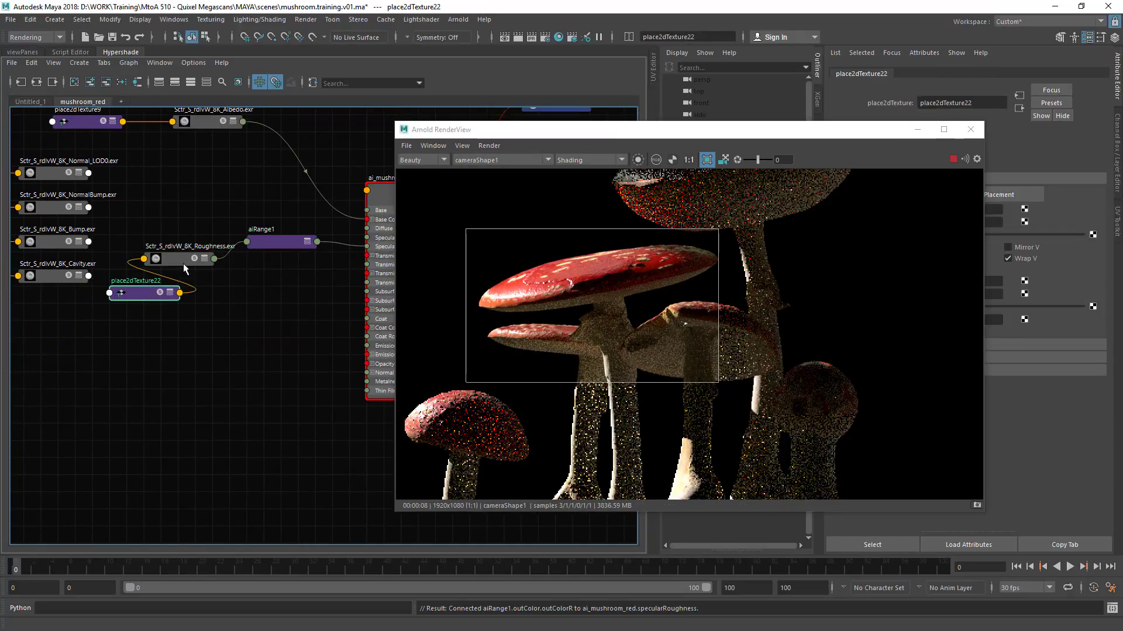
drag(192, 256, 225, 273)
Step: Place the Cavity file node below the roughness nodes and connect its Out Color to ai_mushroom_red's Subsurface Color
drag(60, 275, 209, 351)
alt+middle_drag(263, 347, 154, 341)
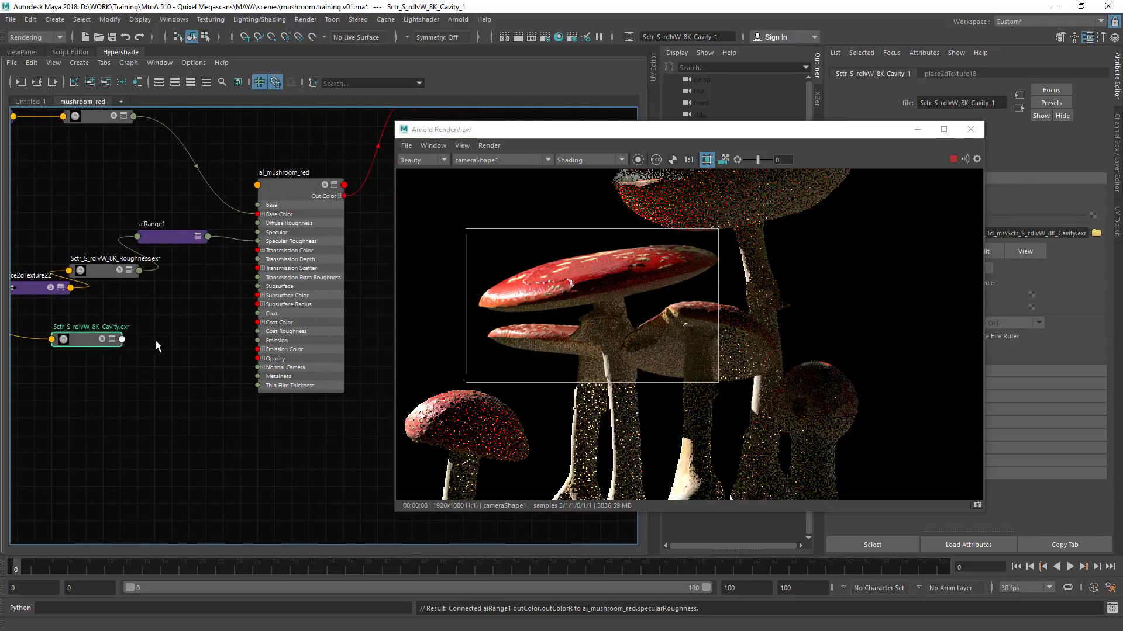
alt+right_drag(156, 314, 173, 321)
alt+middle_drag(173, 321, 180, 332)
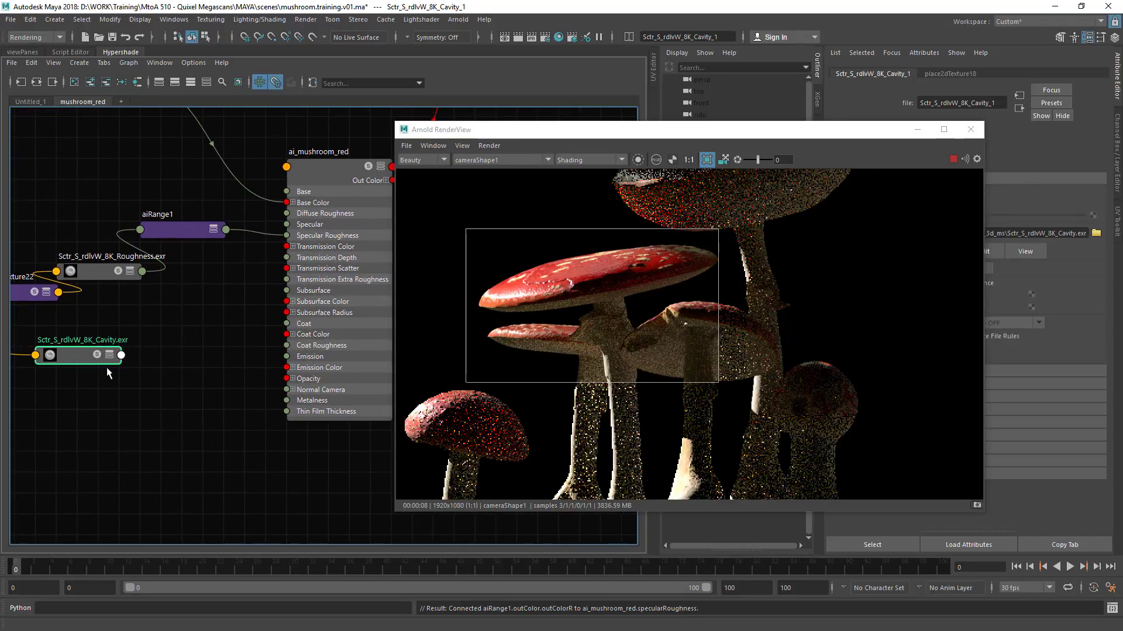
key(3)
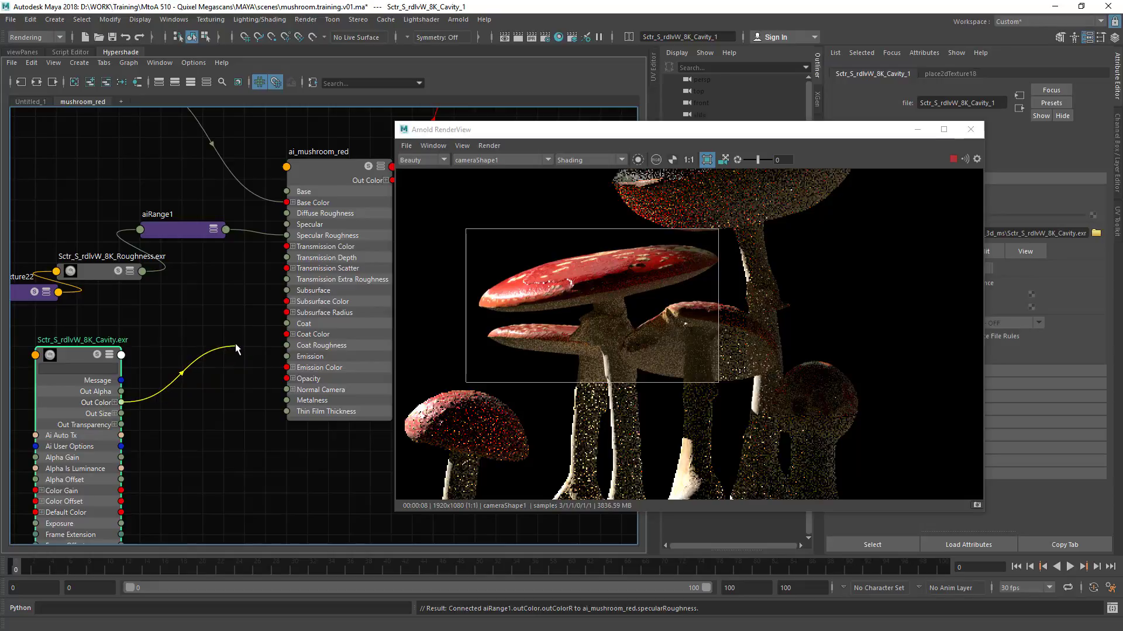
drag(237, 343, 295, 302)
alt+middle_drag(158, 343, 203, 311)
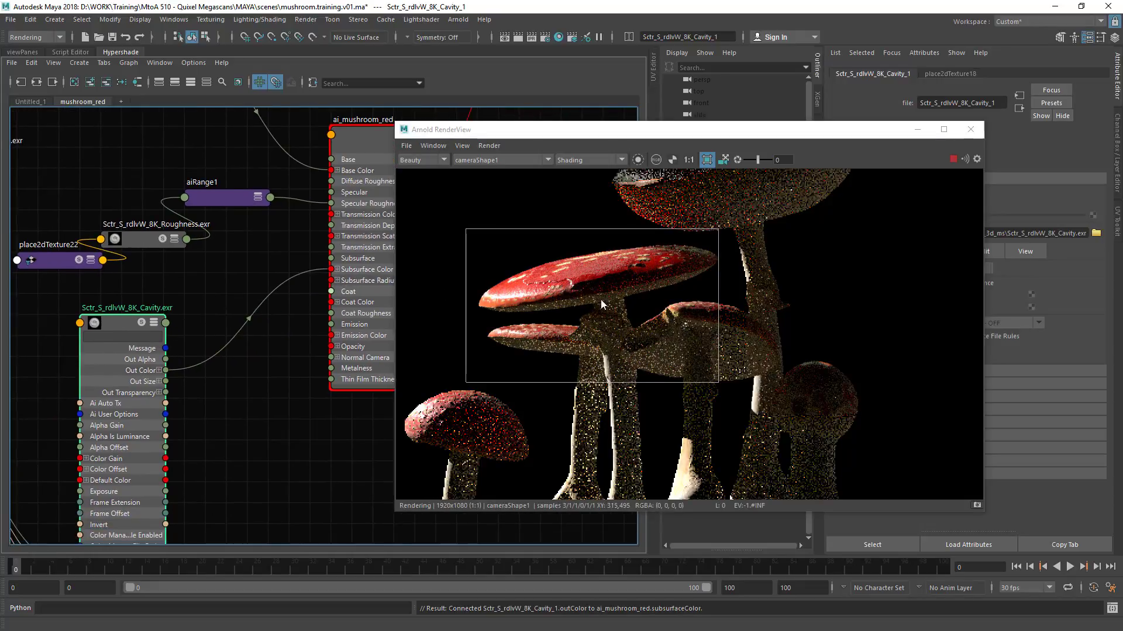
Step: Isolate the Cavity map in the render, turn off the render region, and examine the map on the caps and stem bases
click(638, 160)
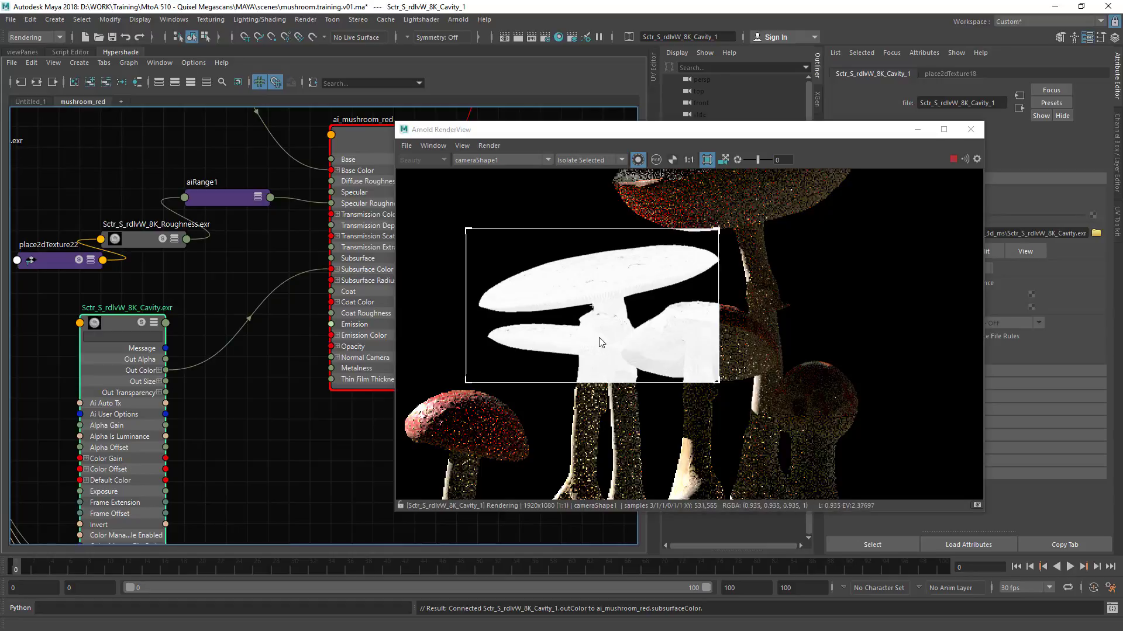
click(707, 160)
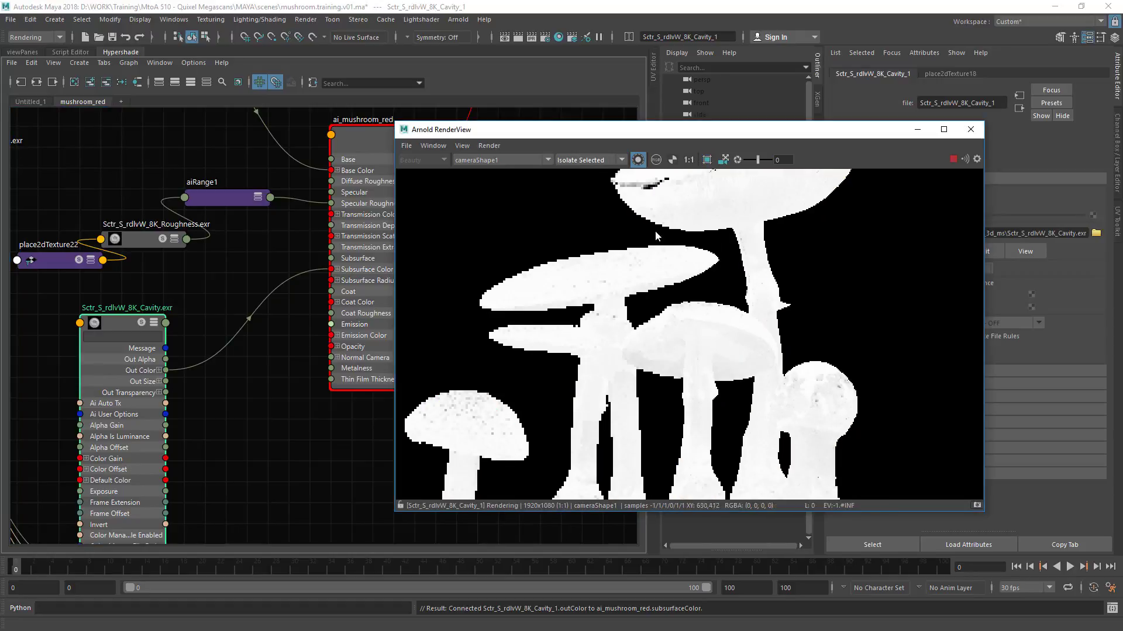
scroll(550, 328, up, 2)
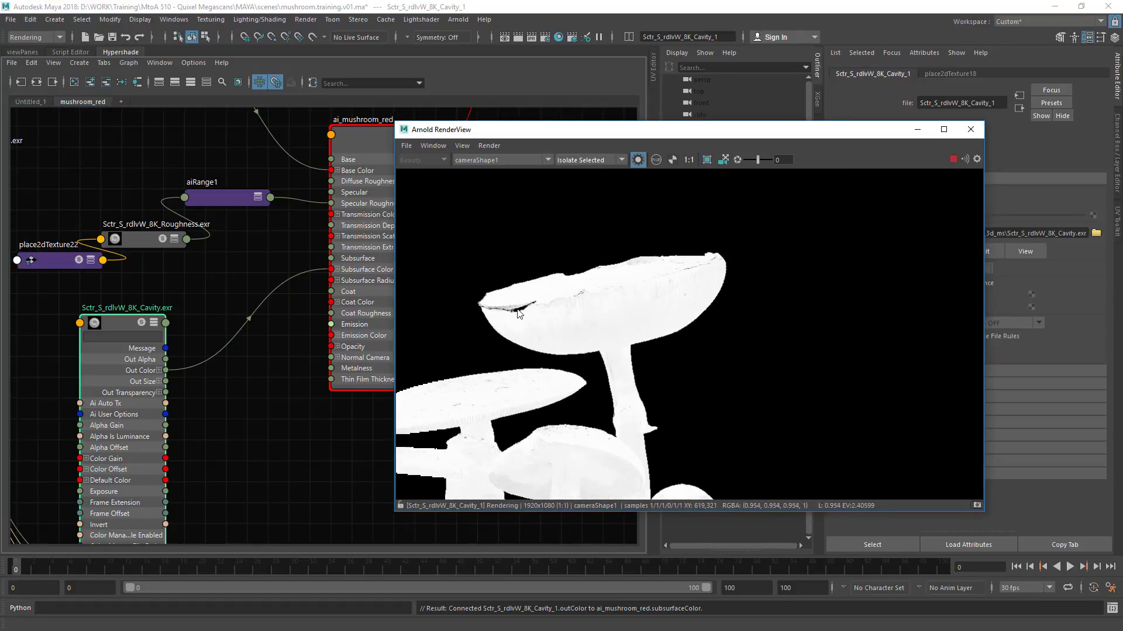
middle_drag(542, 319, 564, 87)
scroll(501, 281, down, 2)
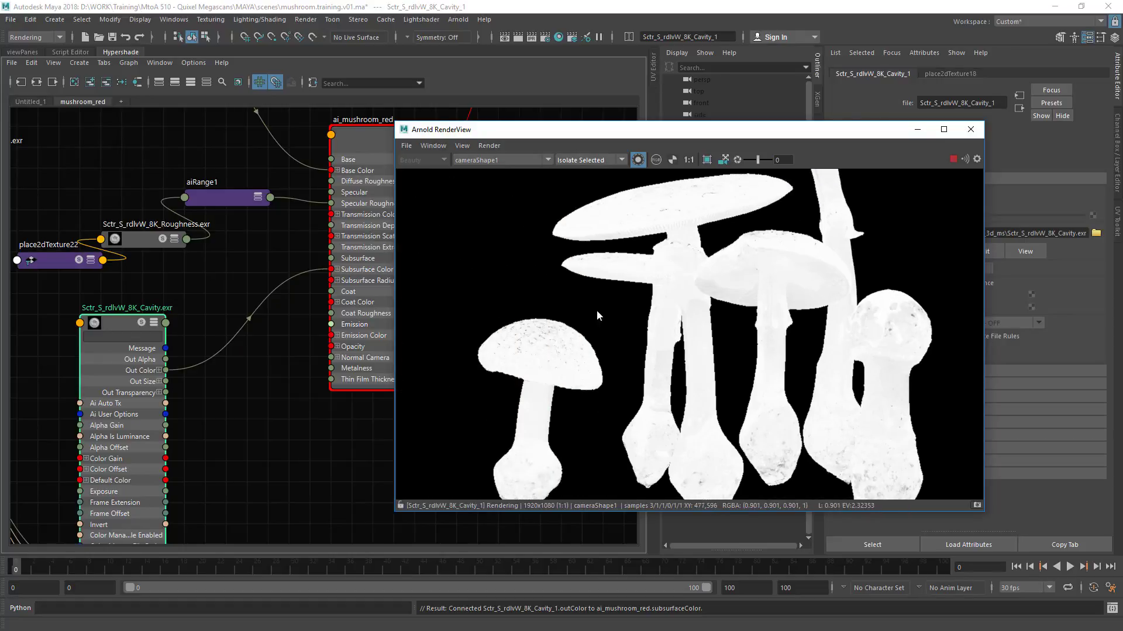
middle_drag(471, 439, 487, 319)
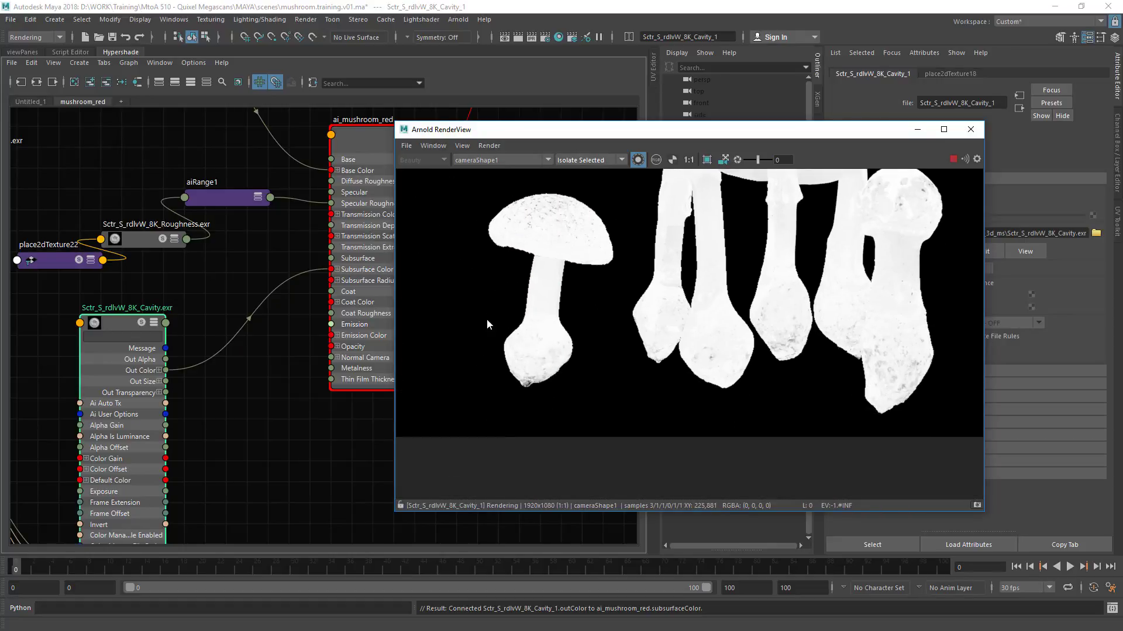
middle_drag(643, 176, 526, 301)
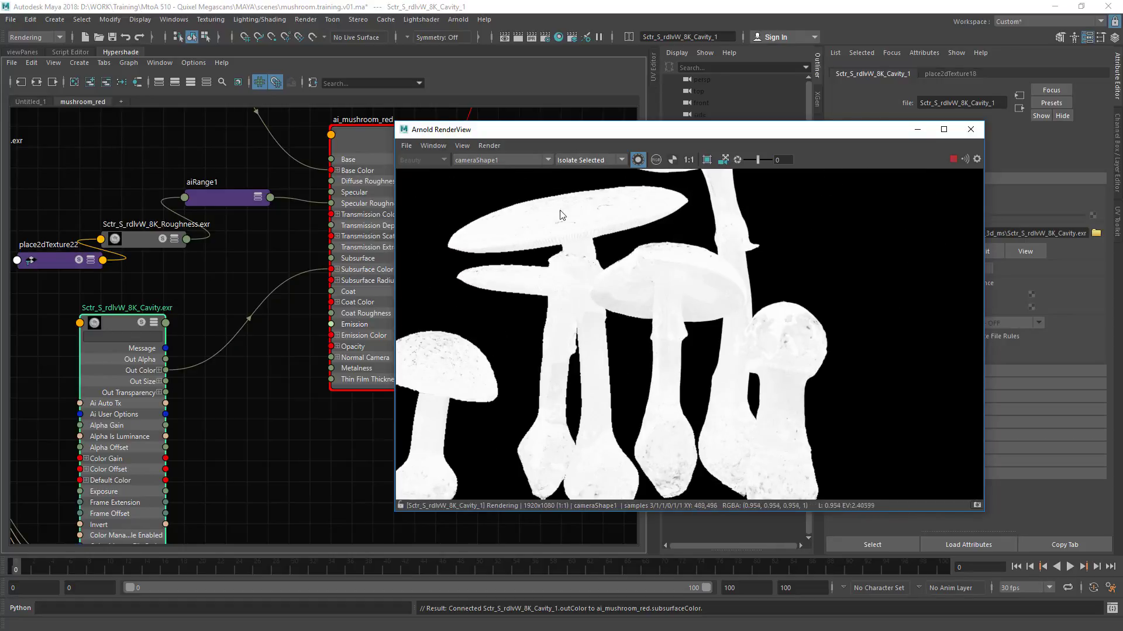
middle_drag(460, 352, 579, 298)
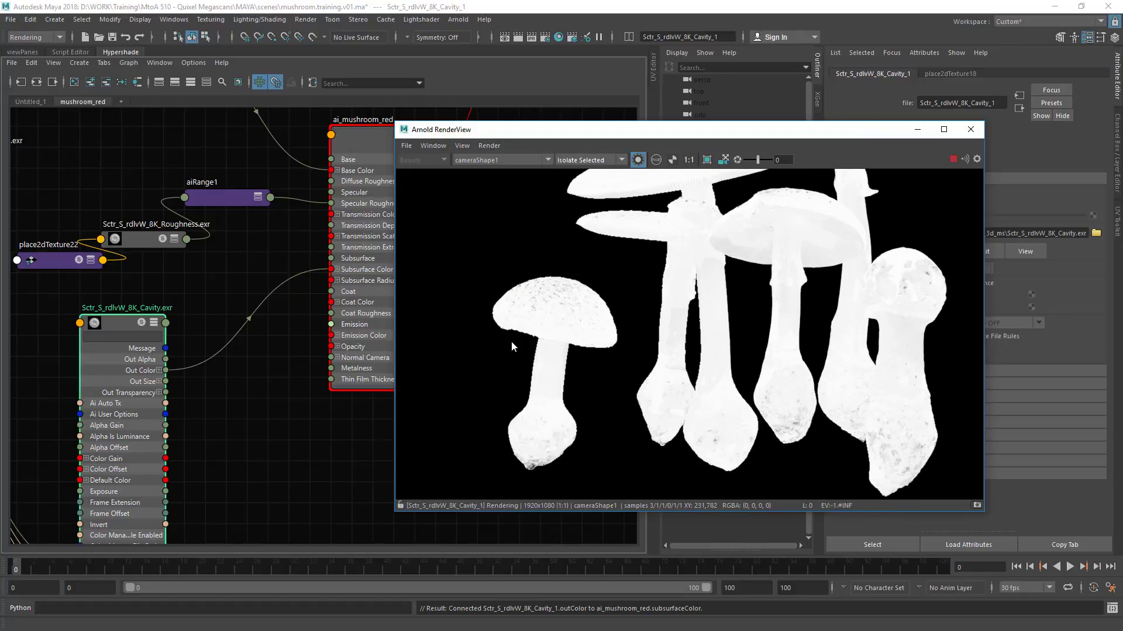
Step: Connect the Bump map's Out Color to ai_mushroom_red's Subsurface Color instead of the cavity map and examine it isolated on the mushrooms
alt+middle_drag(195, 282, 417, 345)
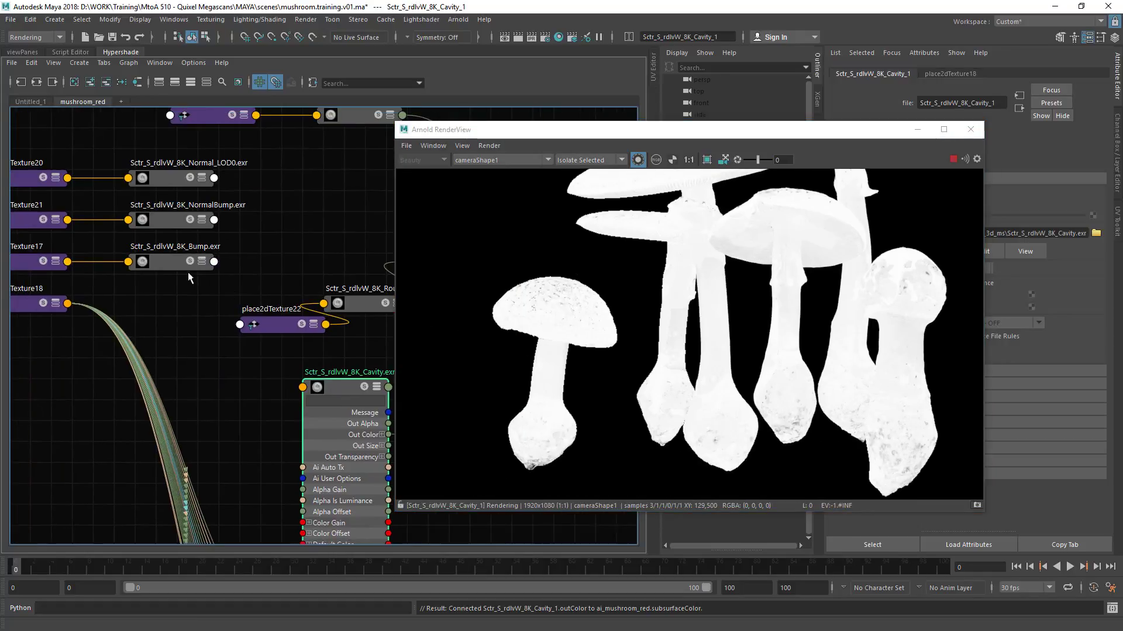
alt+right_drag(187, 272, 65, 281)
alt+middle_drag(298, 247, 174, 254)
drag(50, 269, 42, 270)
key(3)
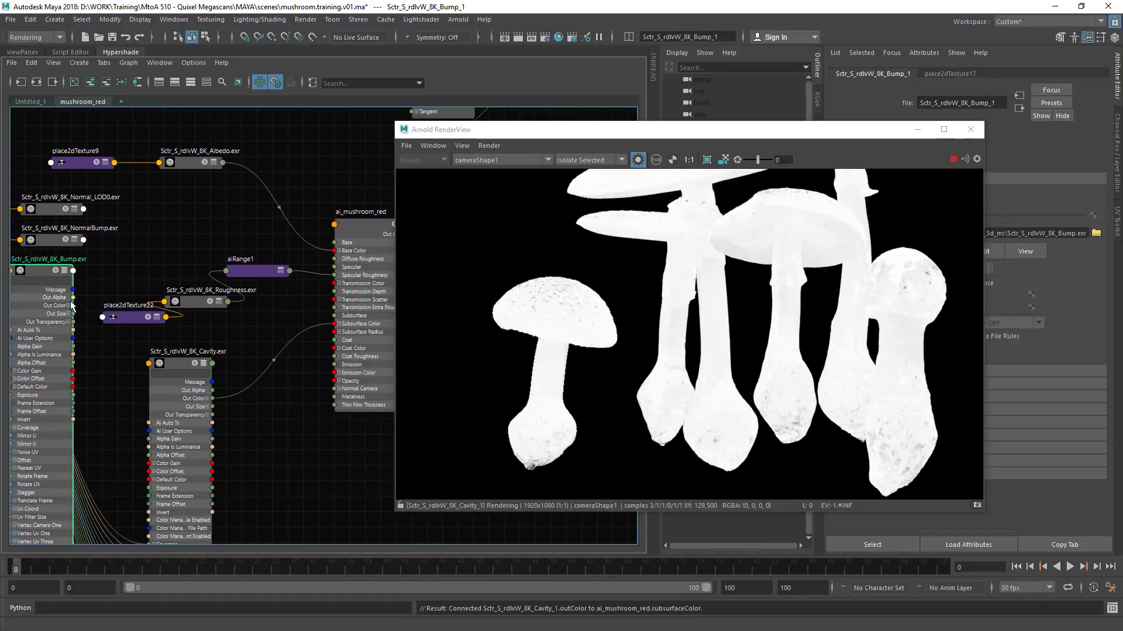
drag(298, 409, 335, 323)
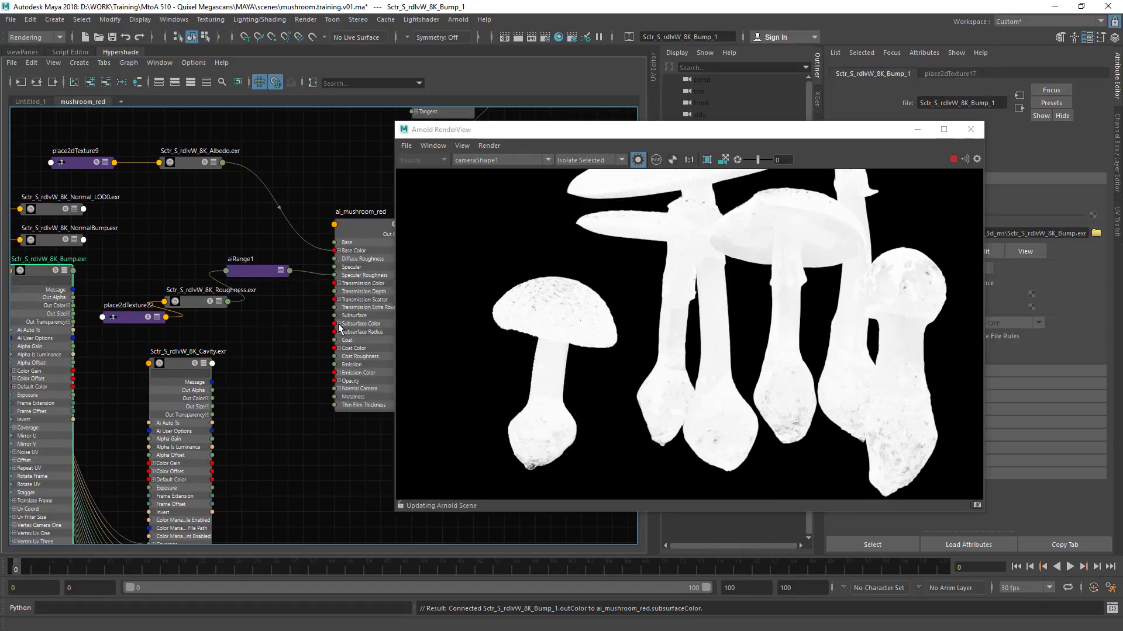
drag(44, 268, 64, 306)
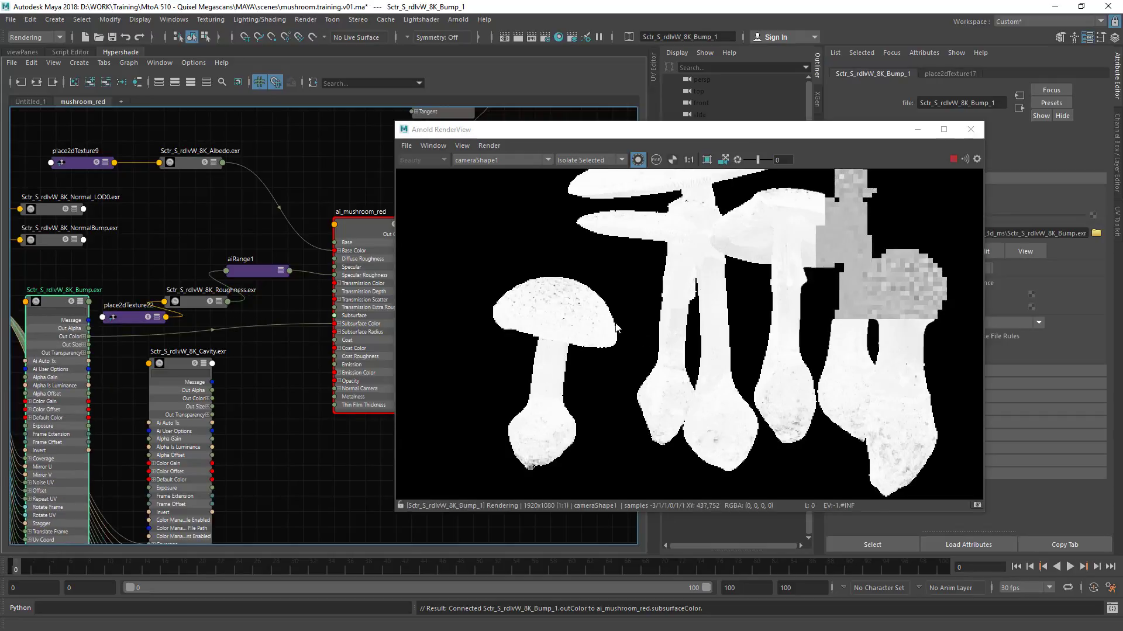
middle_drag(704, 248, 483, 345)
scroll(485, 345, down, 2)
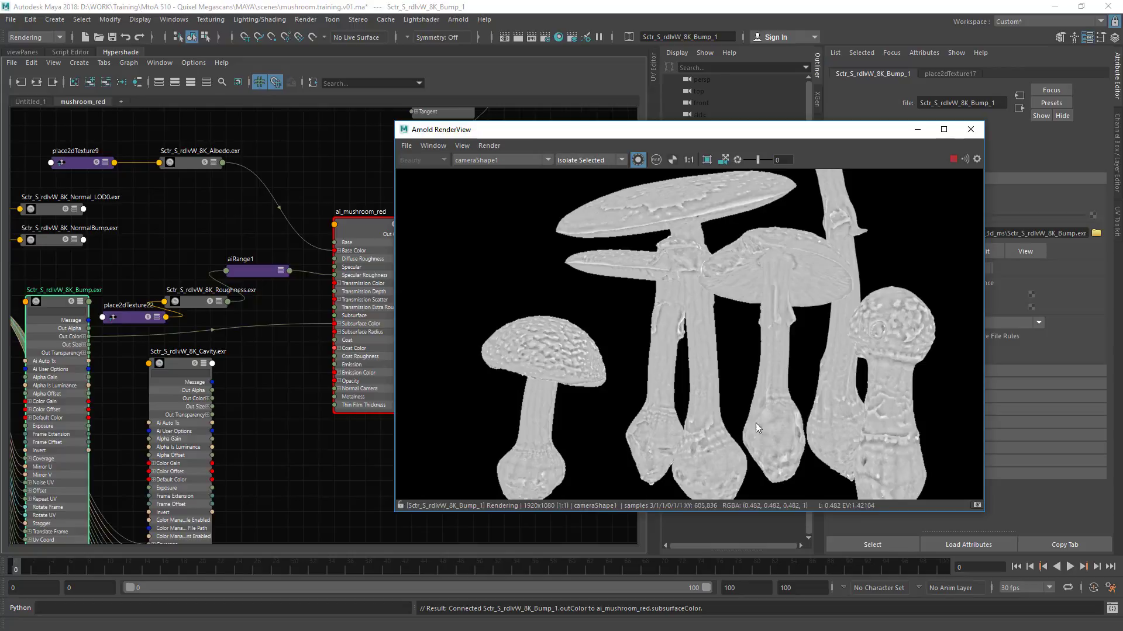
Step: Connect the NormalBump map's Out Color to ai_mushroom_red's Subsurface Color to preview it isolated, and shift its expanded node aside
alt+middle_drag(47, 311, 89, 276)
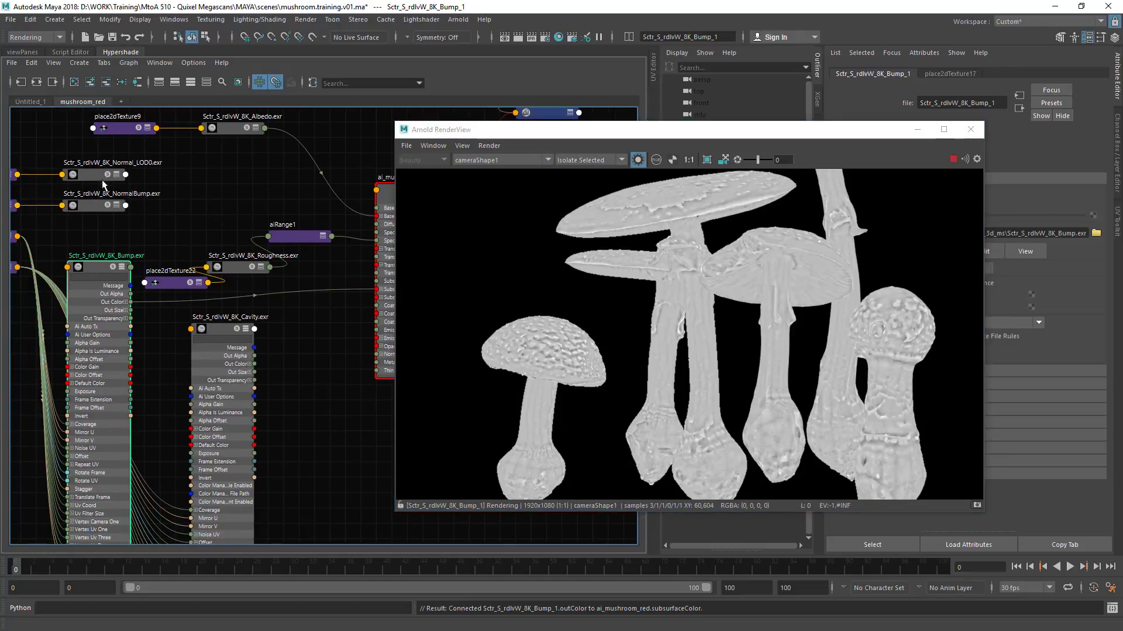
alt+middle_drag(166, 199, 142, 192)
shift+drag(75, 196, 353, 283)
click(100, 223)
key(3)
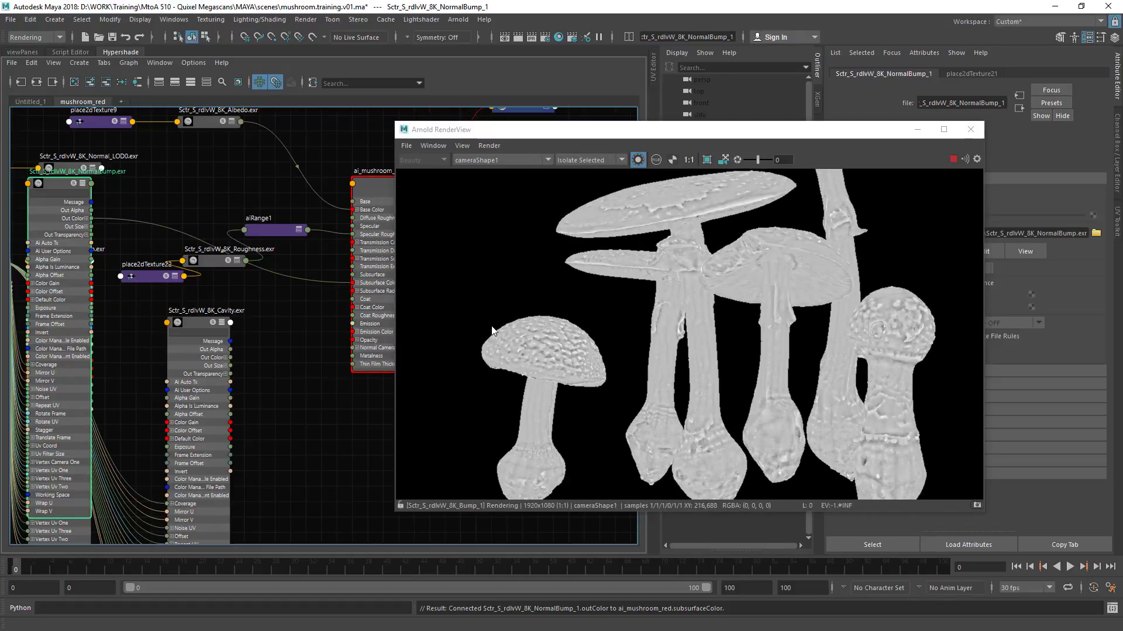
middle_drag(571, 267, 532, 235)
drag(55, 181, 40, 181)
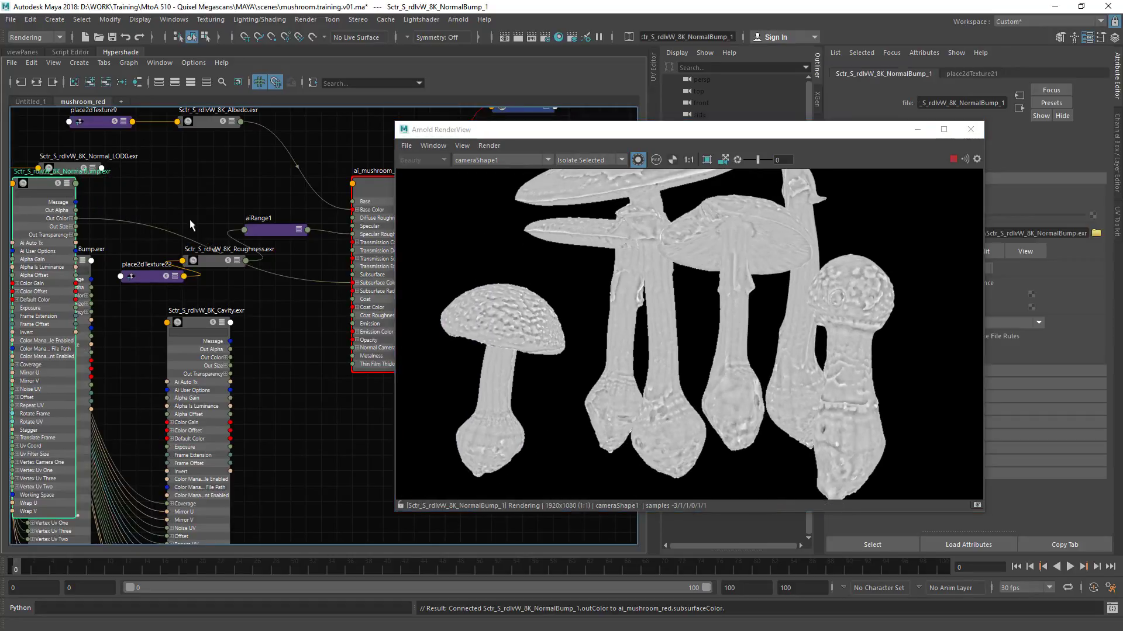
Step: Crop the render to the leftmost mushroom's cap and upper stem, and collapse the NormalBump texture node
mouse_move(434, 268)
shift+mouse_down()
mouse_move(545, 380)
mouse_move(562, 414)
shift+mouse_up()
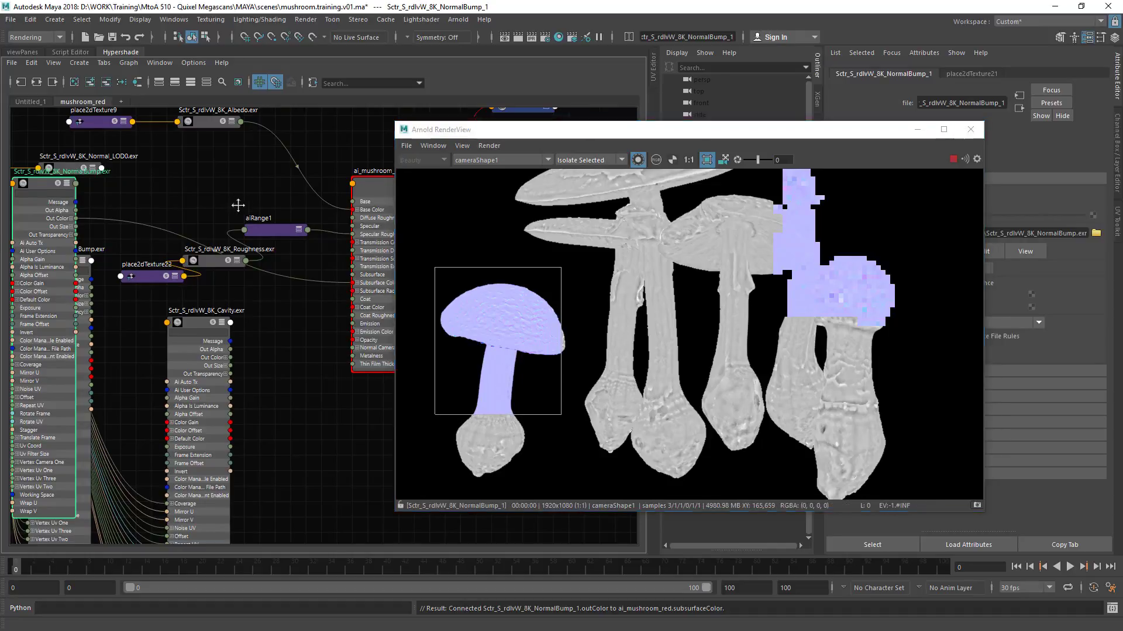
middle_drag(238, 208, 258, 211)
middle_drag(104, 250, 146, 312)
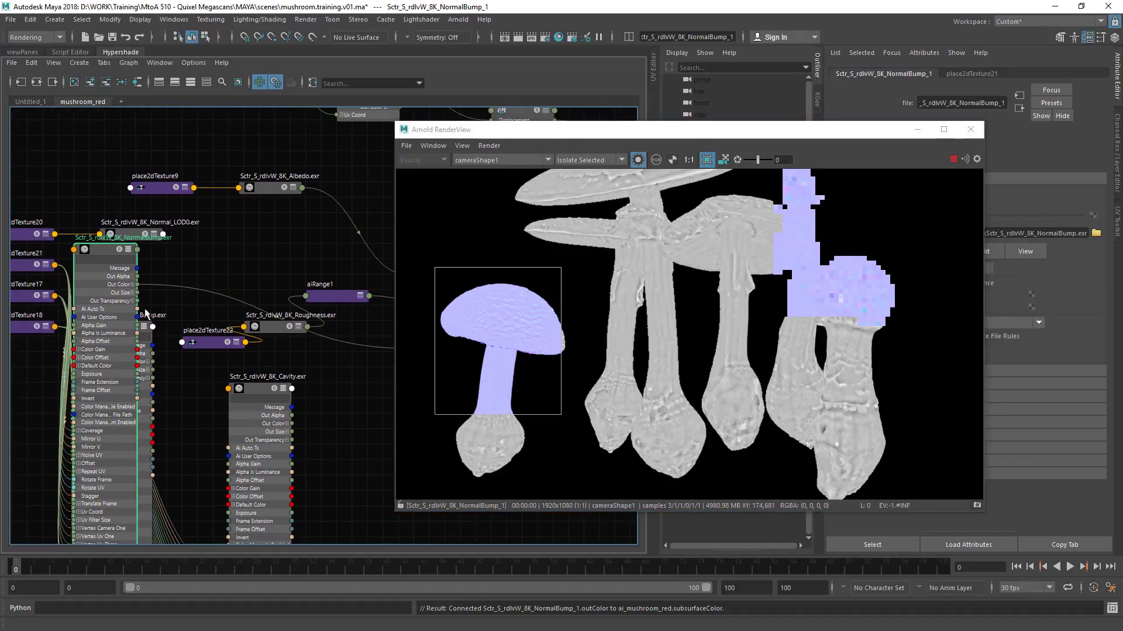
key(1)
alt+middle_drag(266, 439, 261, 352)
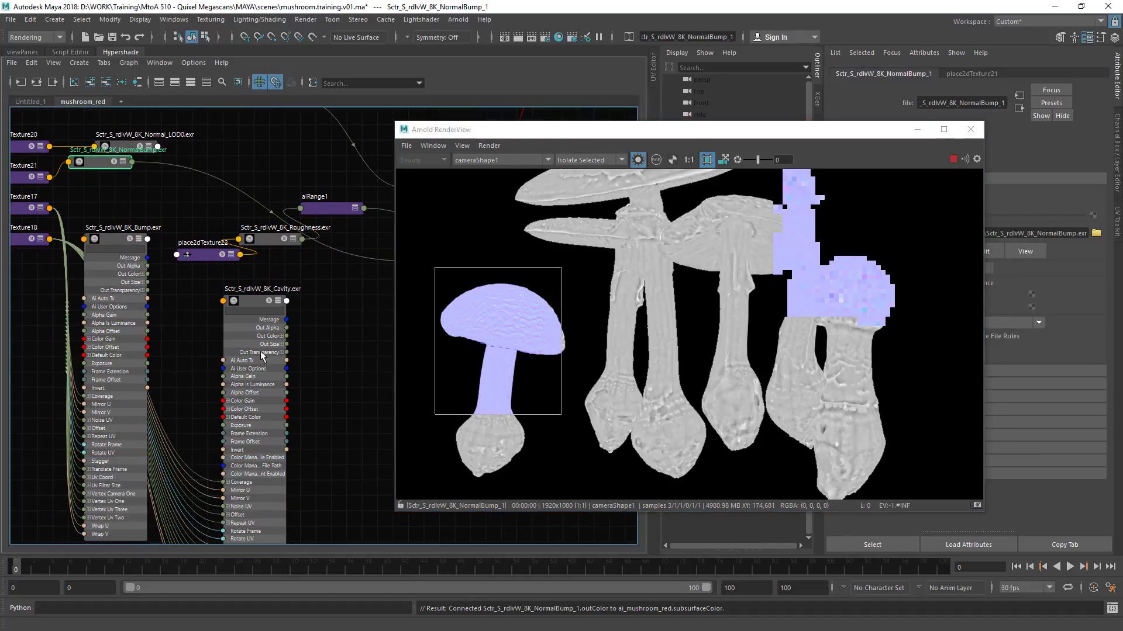
Step: Collapse the Cavity texture node and move it just below the NormalBump node
click(263, 307)
key(1)
drag(253, 308, 146, 184)
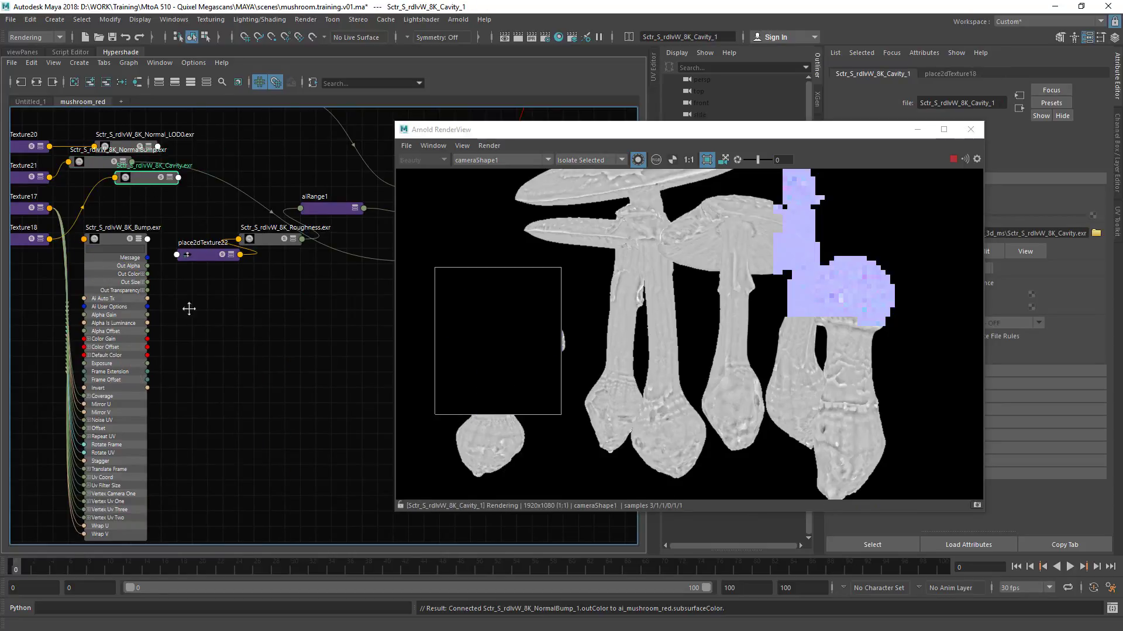
Step: Create a 2D bump node in the empty graph area between the Bump texture and the ai_mushroom_red shader
alt+middle_drag(189, 308, 114, 327)
click(176, 356)
key(Tab)
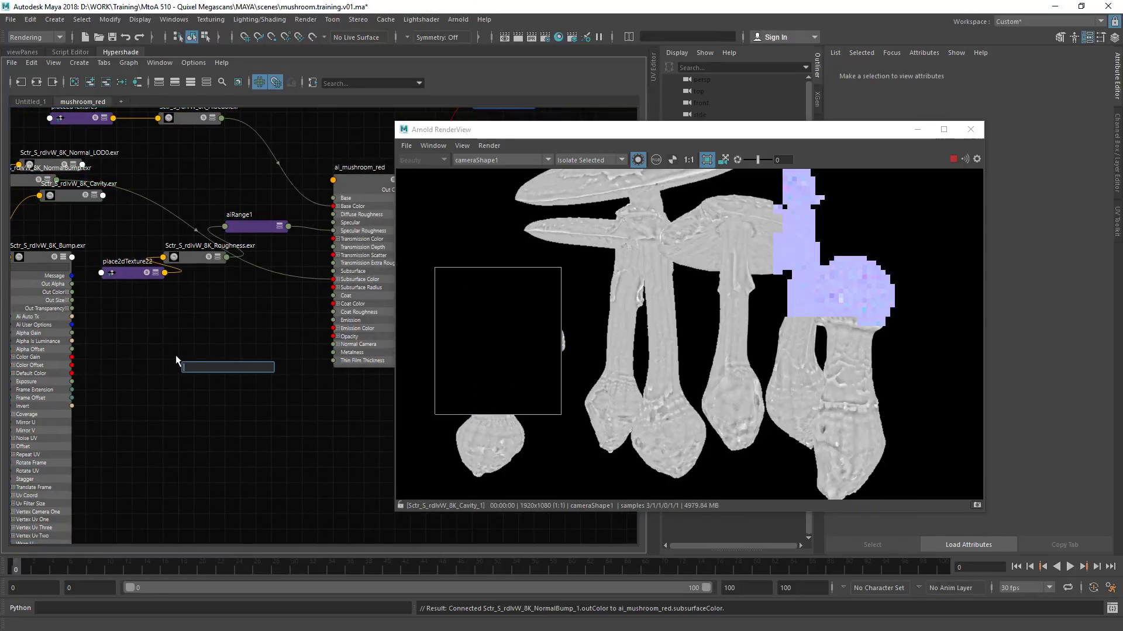
text(bump)
key(Return)
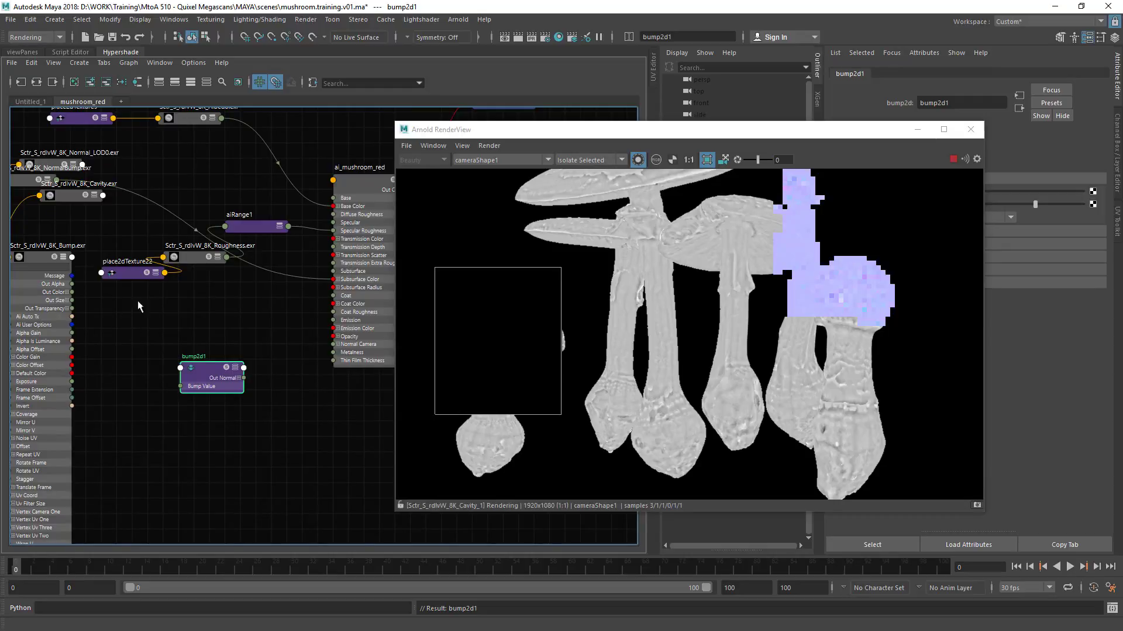
Step: Connect the Bump texture's Out Color R to the bump node's Bump Value, and its Out Normal to ai_mushroom_red's Normal Camera
click(67, 292)
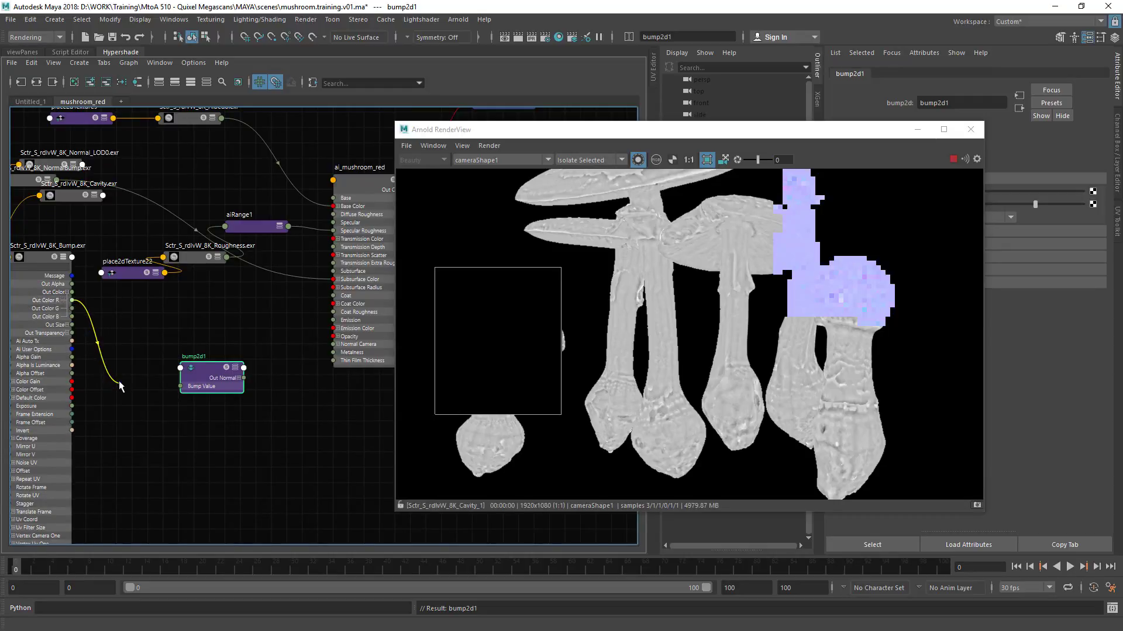
drag(119, 386, 333, 345)
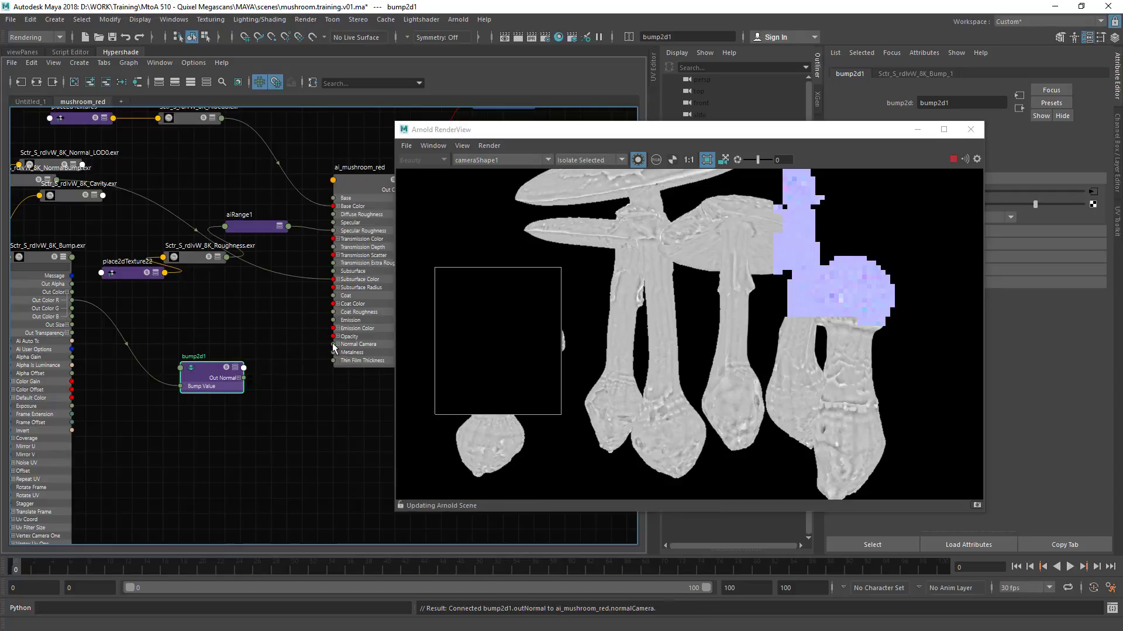
alt+middle_drag(258, 289, 232, 285)
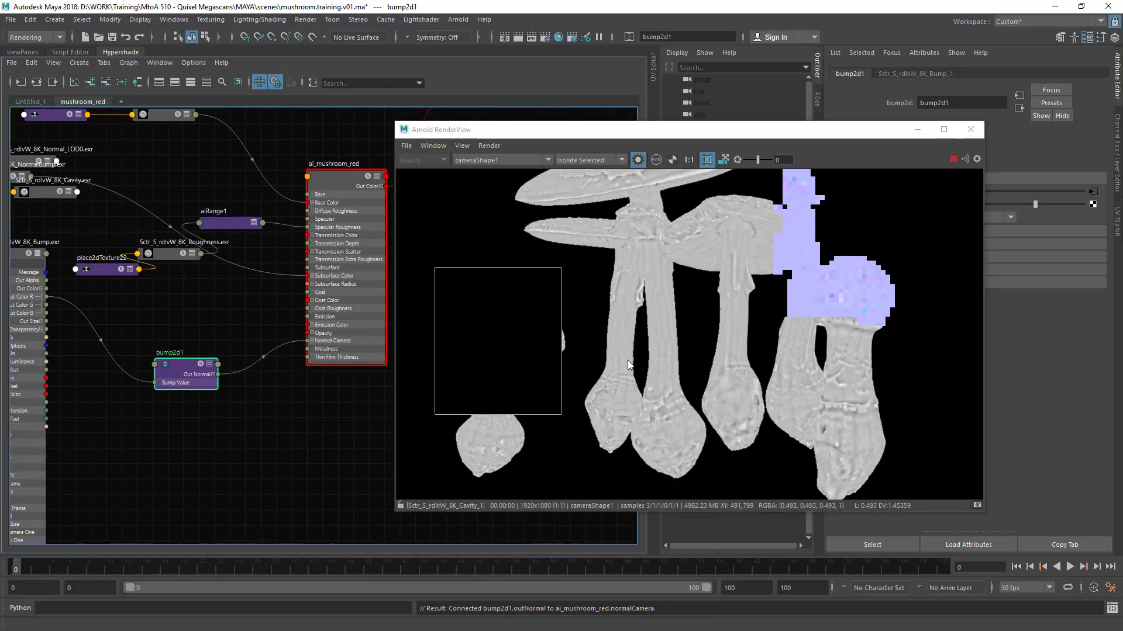
Step: Switch the render from Isolate Selected to Shading mode and move the render window clear of the bump attributes
click(591, 160)
click(579, 175)
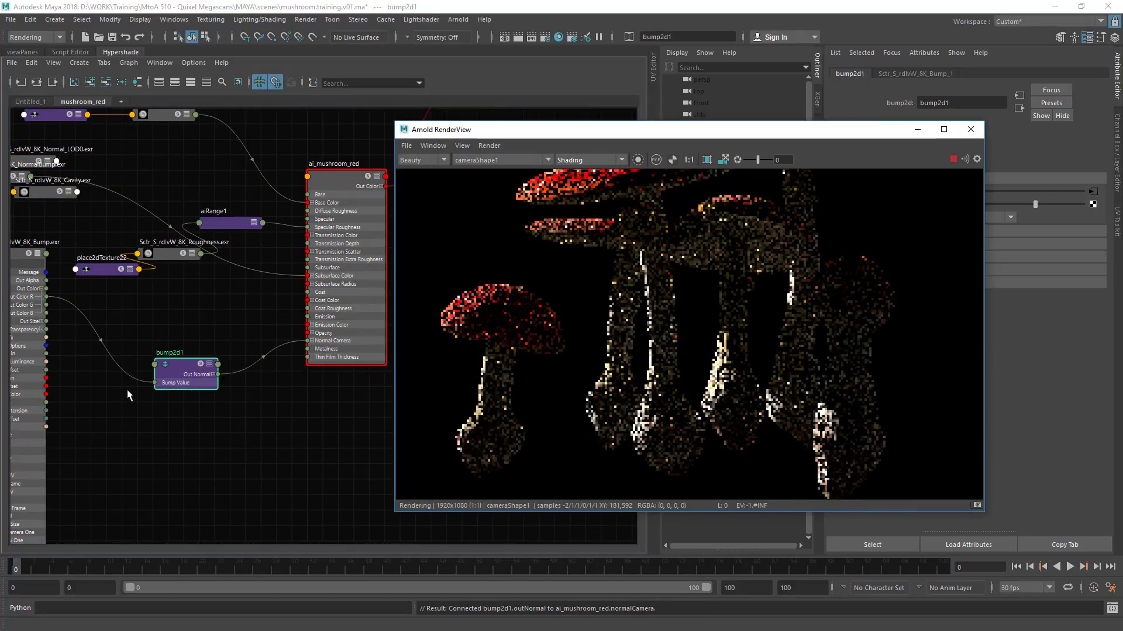
drag(584, 129, 394, 137)
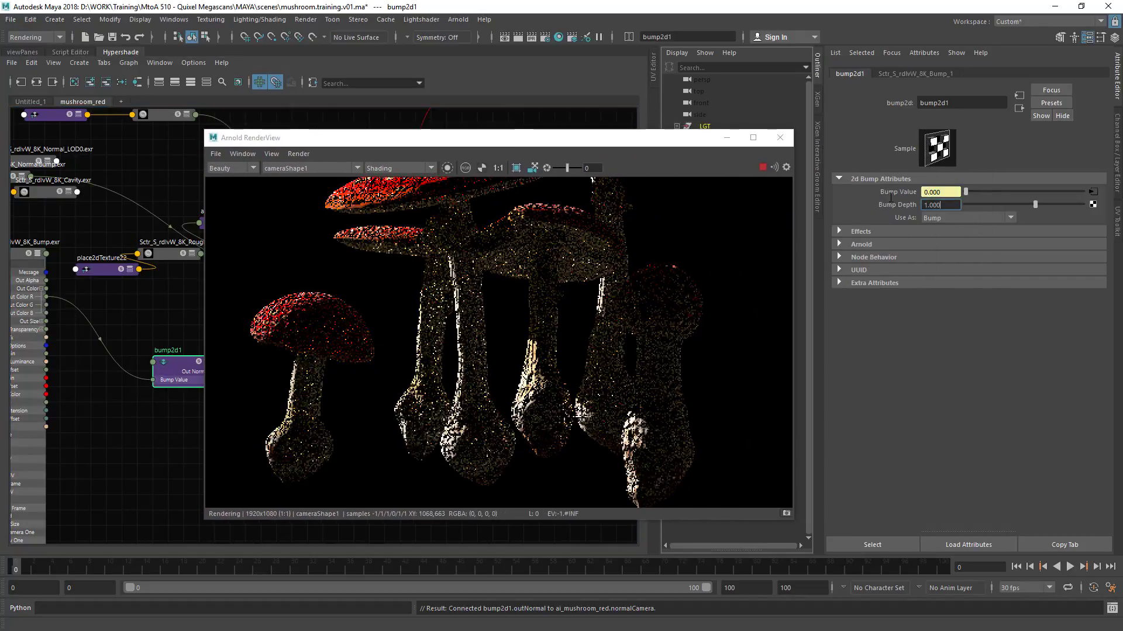
Step: Set the bump node's Bump Depth to 0
drag(891, 198, 838, 190)
text(0)
key(Return)
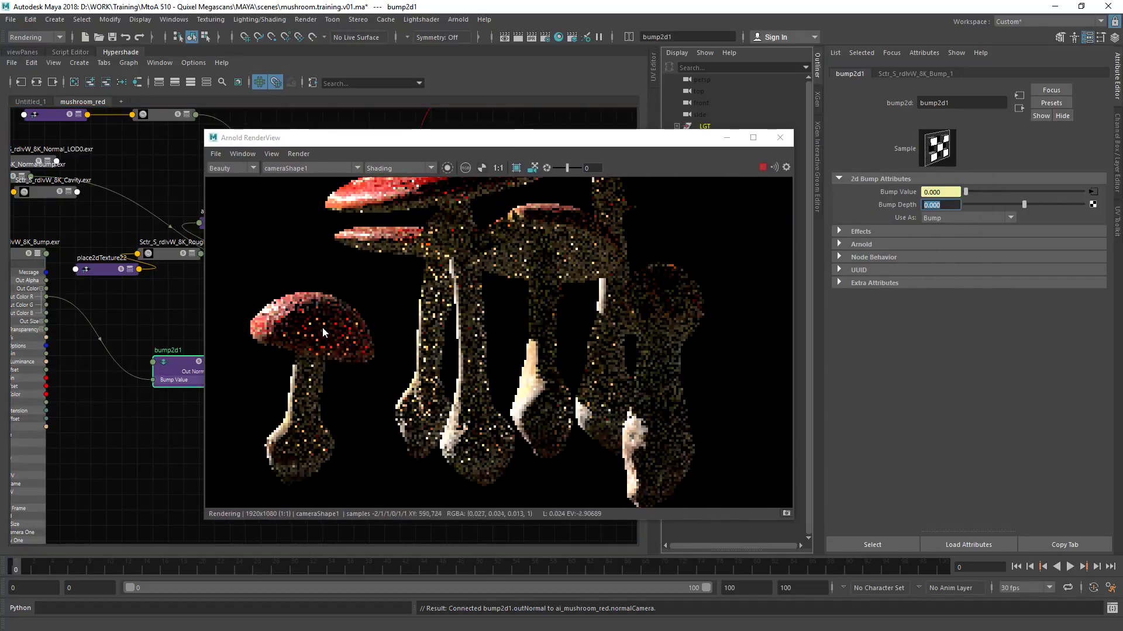
Step: Crop the render around the leftmost mushroom and preview it in Basic shading mode
scroll(368, 301, down, 1)
middle_drag(322, 329, 442, 271)
scroll(385, 286, up, 2)
shift+drag(300, 216, 452, 396)
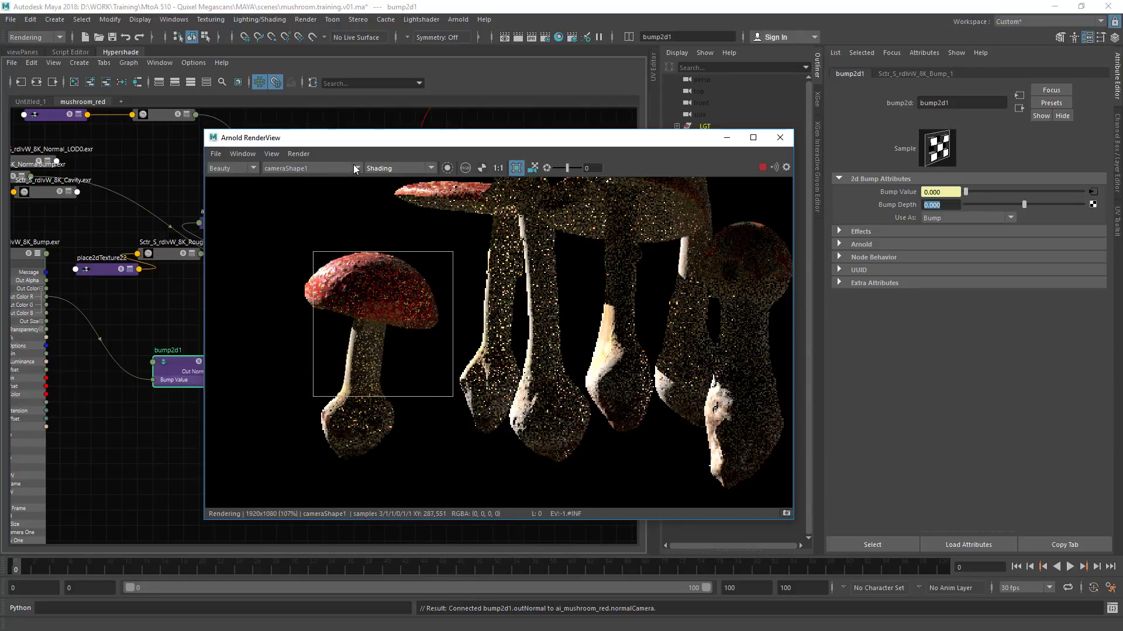
click(397, 168)
click(383, 186)
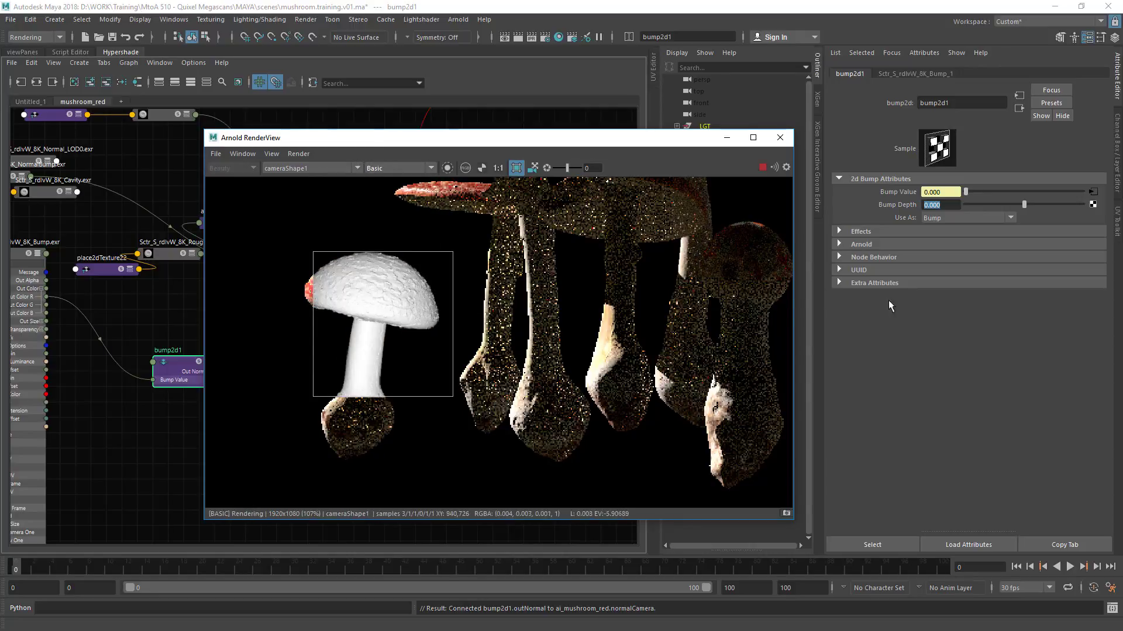
Step: Raise the Bump Depth to about 1.566 and preview the mushroom in Lighting mode
drag(1035, 204, 1042, 204)
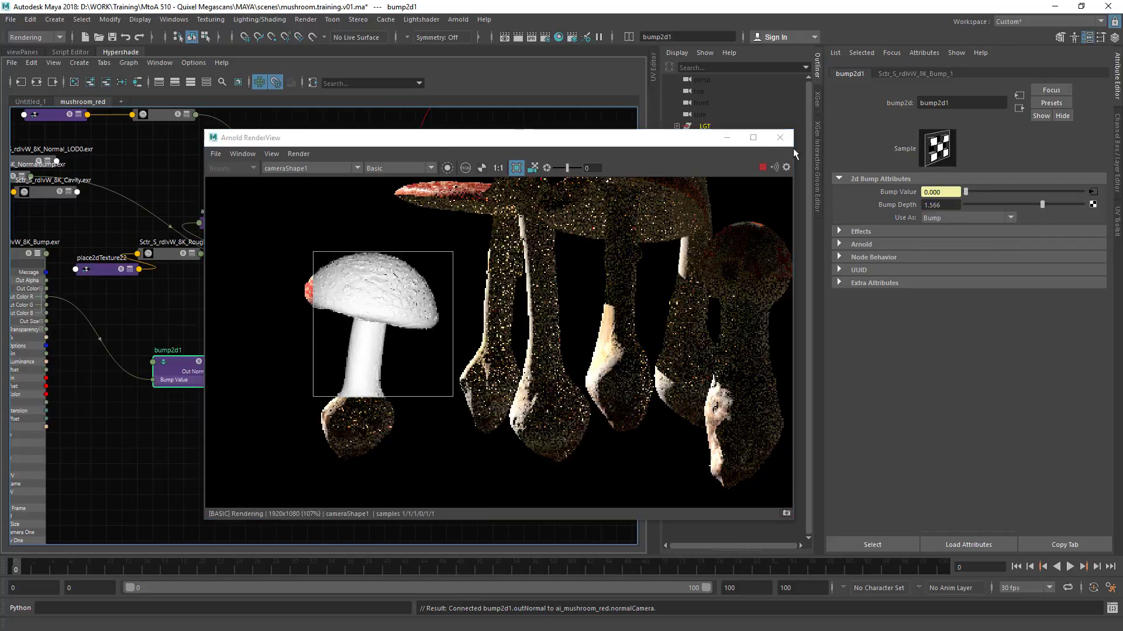
click(400, 169)
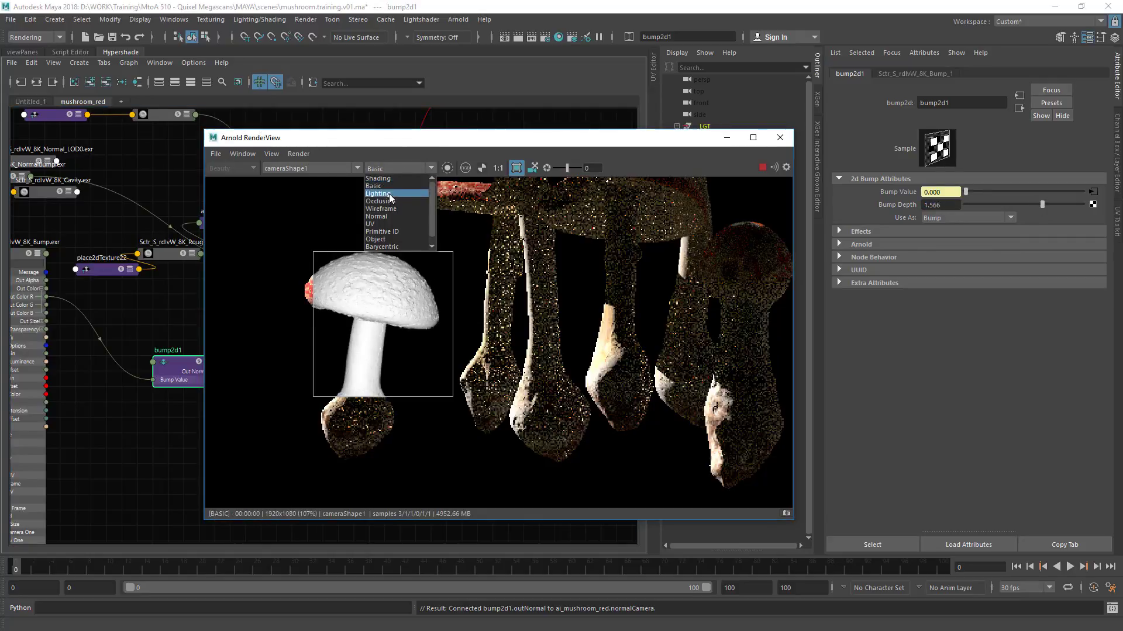
click(394, 195)
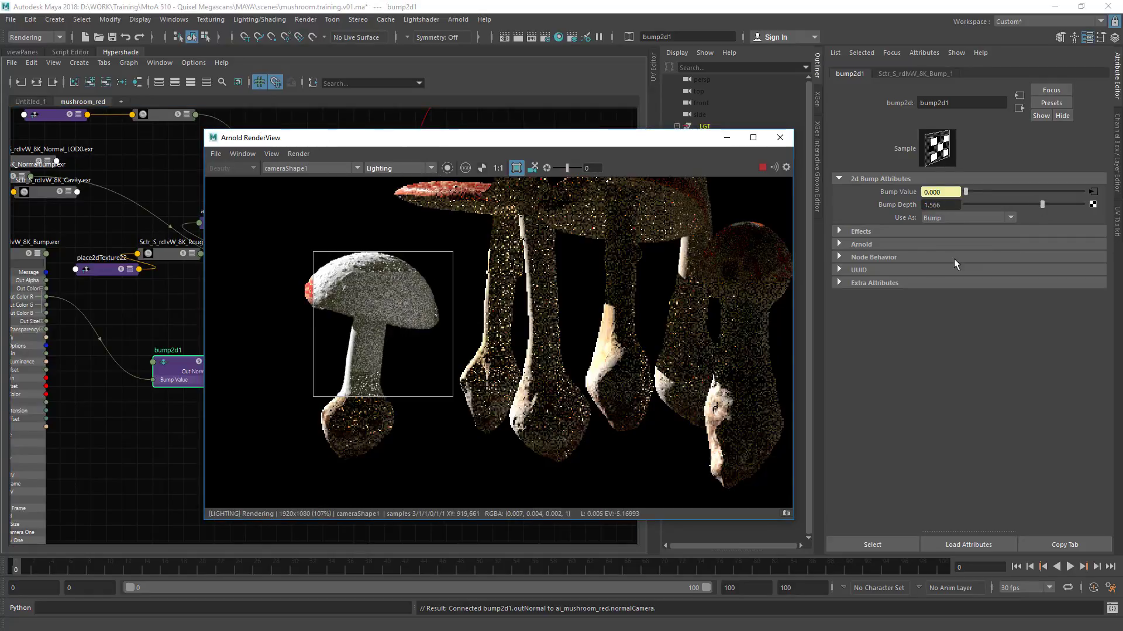
Step: Reset the Bump Depth to 0 and return the render to Shading mode
drag(951, 205, 788, 178)
text(0)
key(Return)
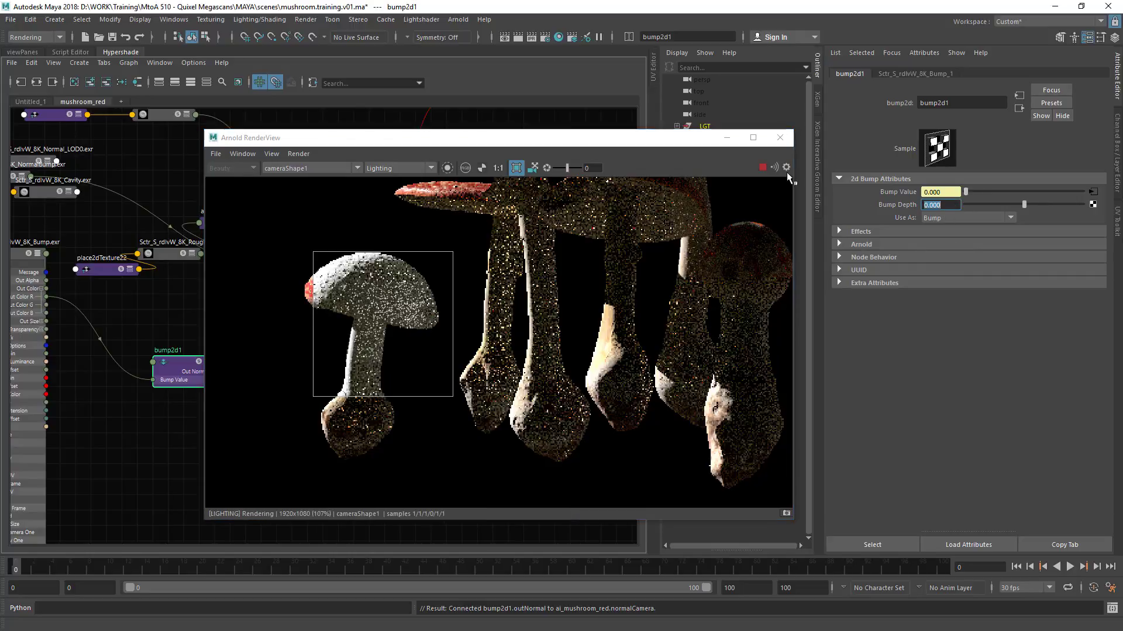
click(390, 167)
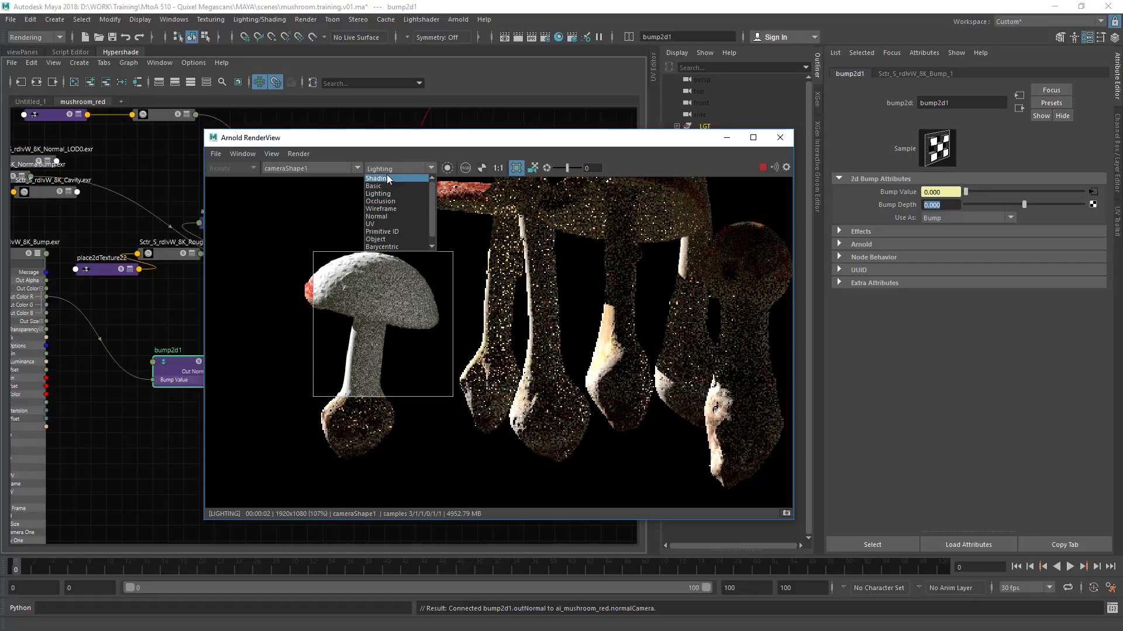
click(378, 179)
Step: Set the bump node's Bump Depth to 0.05
click(944, 206)
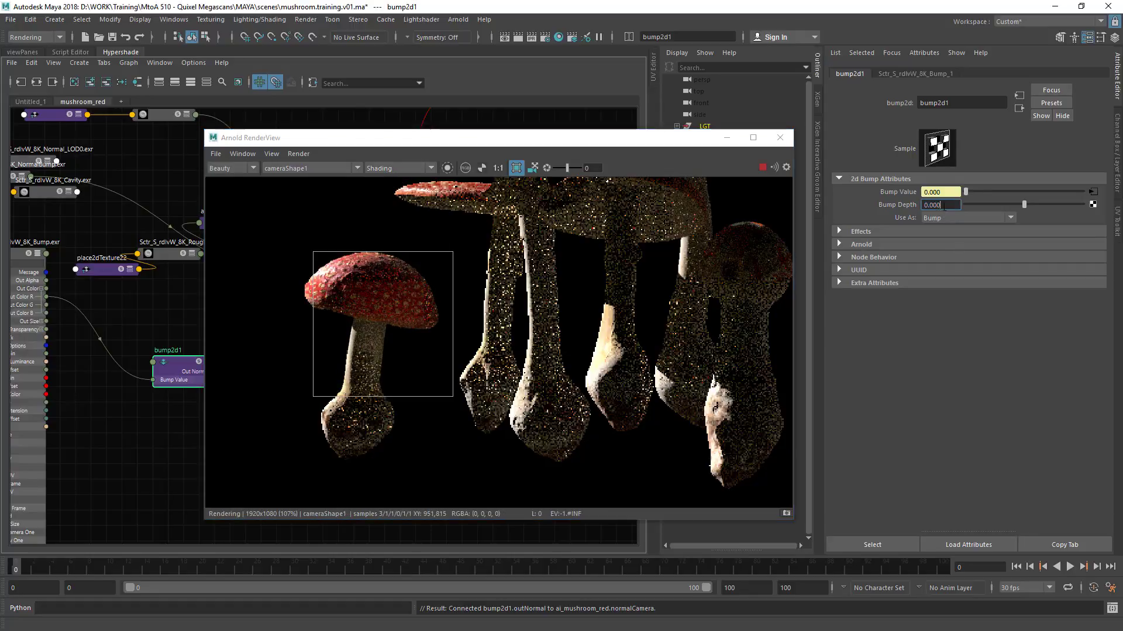
text(5)
key(Return)
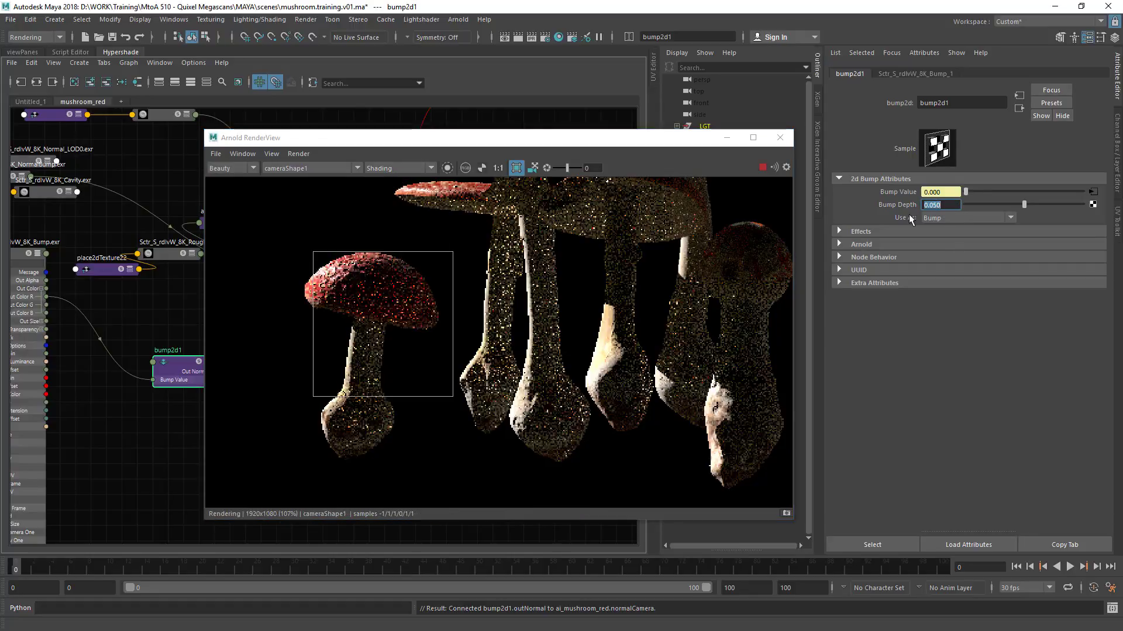
Step: Inspect the bump by cropping the render to the small mushroom's cap and to the large tilted cap above it
drag(310, 223, 388, 326)
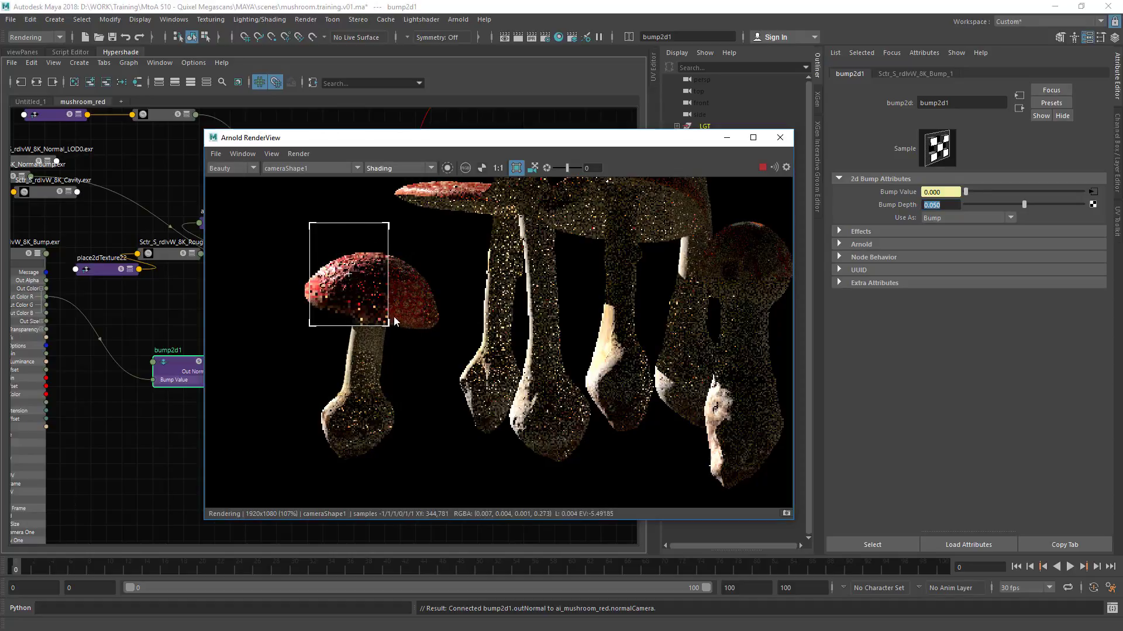
middle_drag(421, 251, 356, 372)
mouse_move(349, 224)
mouse_down()
mouse_move(428, 331)
mouse_move(499, 309)
mouse_up()
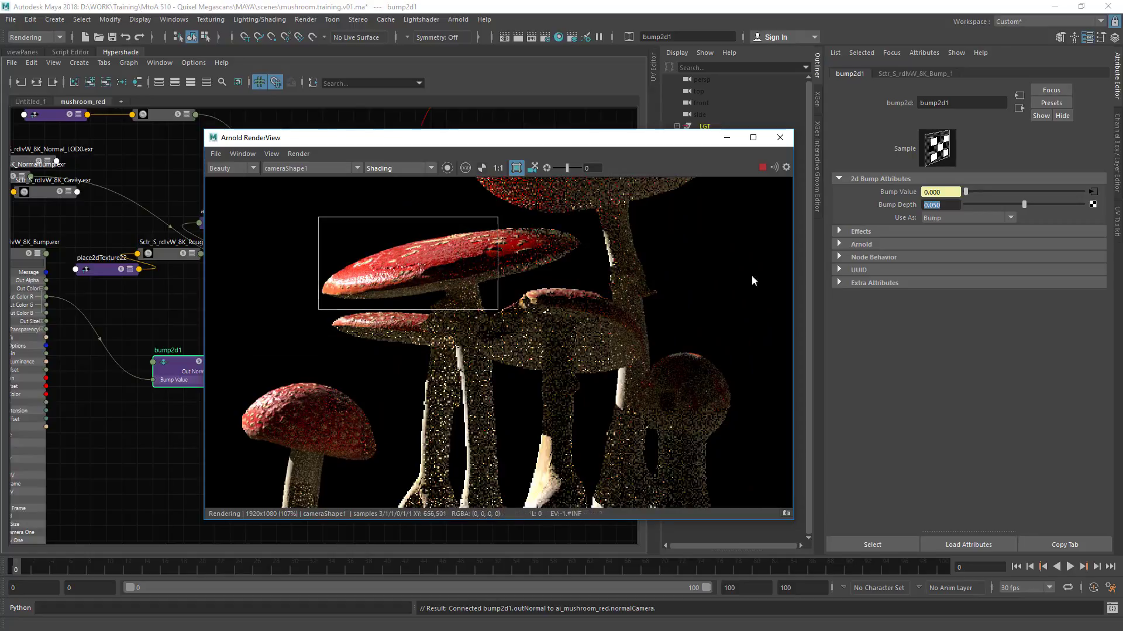
Step: Compare the large cap with Bump Depth at 0, and set the Bump Depth to 0.06
text(0)
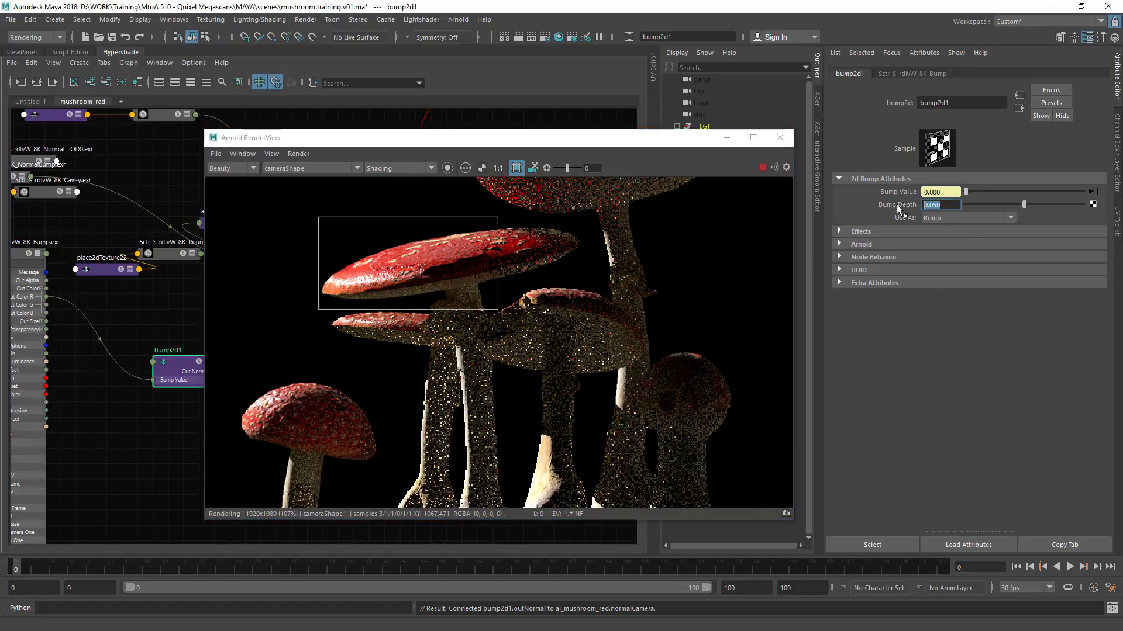
key(Return)
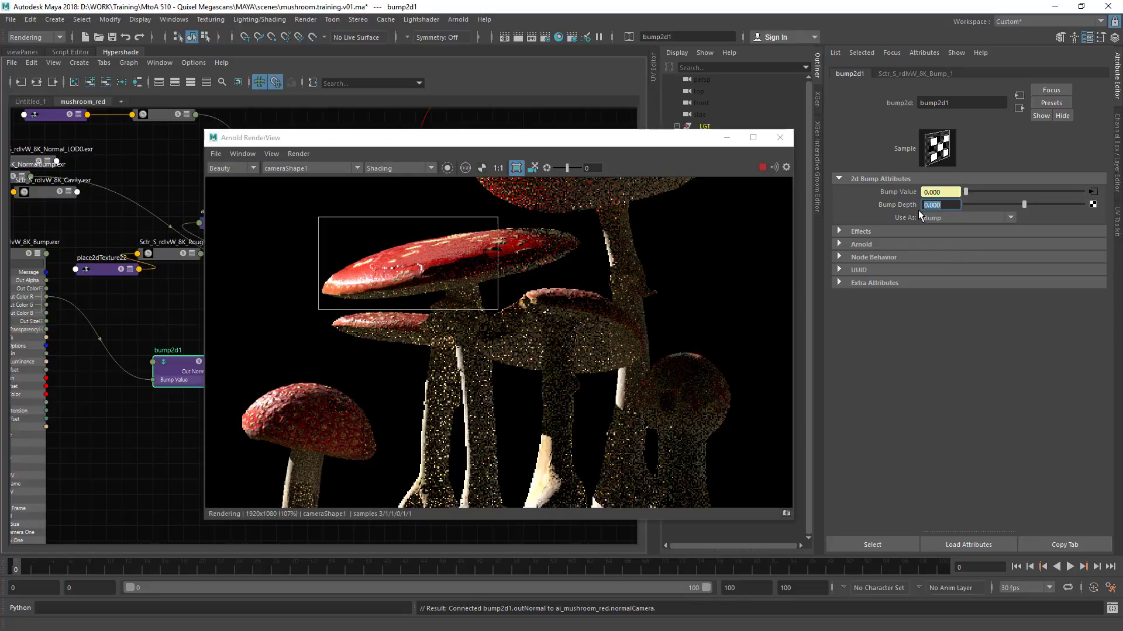
drag(932, 205, 949, 208)
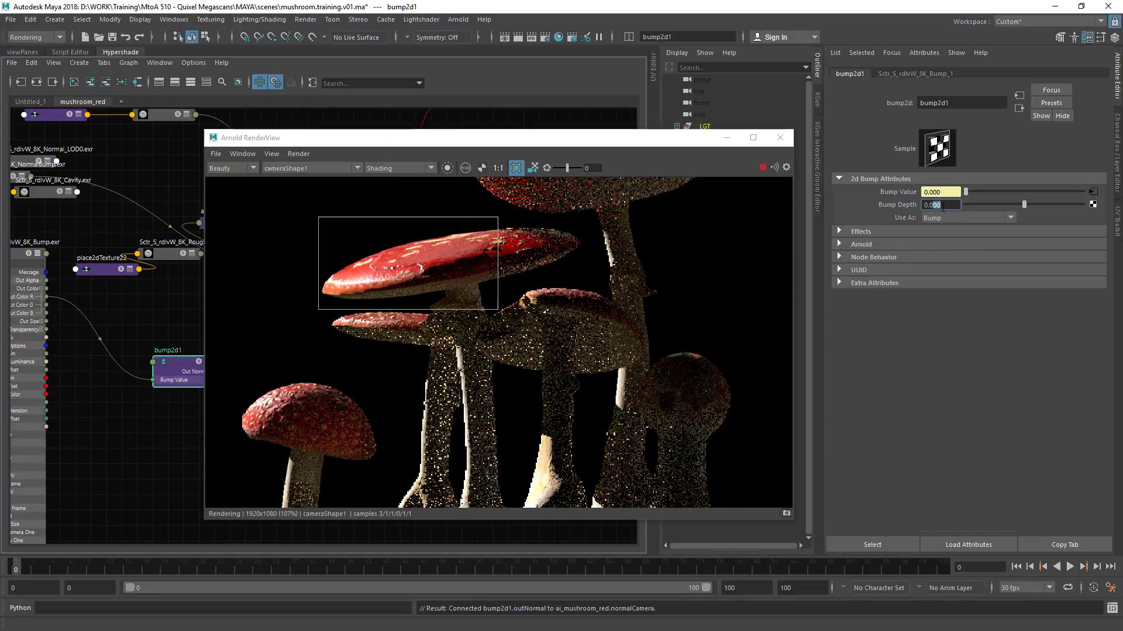
text(6)
key(Return)
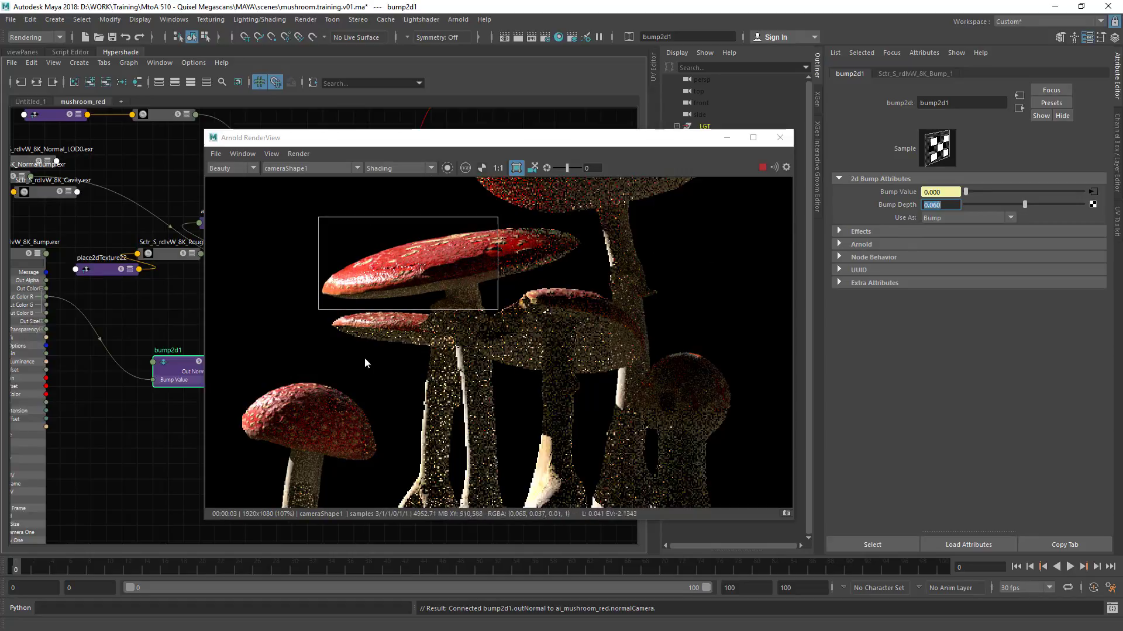
Step: Crop the render around the leftmost mushroom's cap and upper stem to check the bump detail
middle_drag(365, 359, 417, 300)
drag(290, 341, 397, 411)
drag(283, 309, 377, 386)
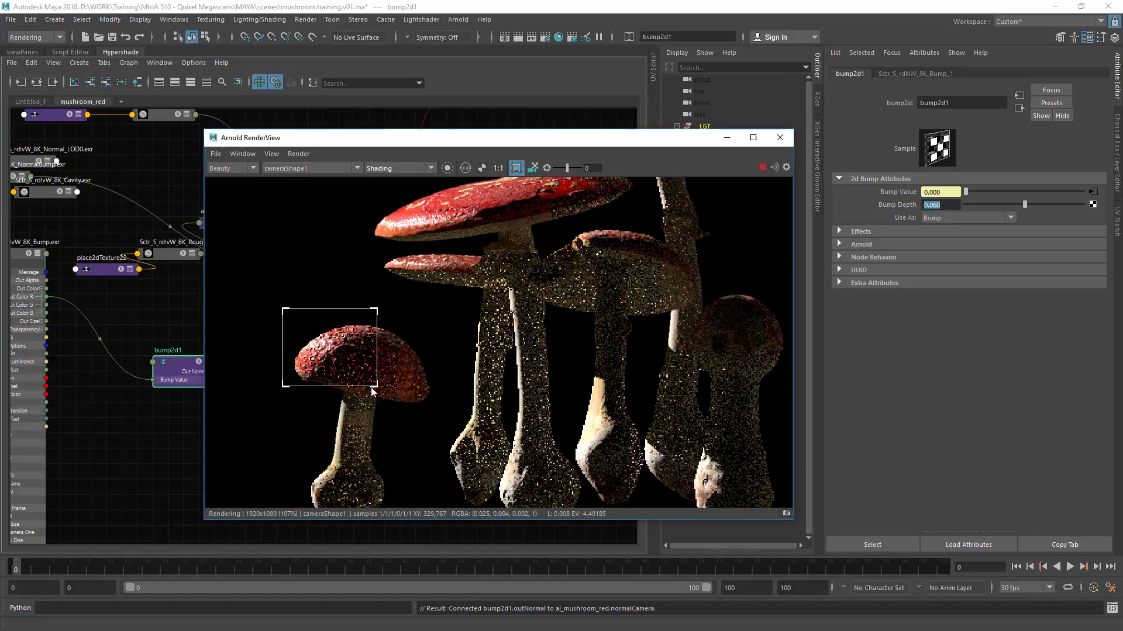
middle_drag(394, 355, 383, 291)
mouse_move(247, 239)
mouse_down()
mouse_move(380, 360)
mouse_move(437, 377)
mouse_move(437, 368)
mouse_up()
Step: Uncover the shader graph and move the ai_mushroom_redSG and ai_mushroom_red nodes further right to space out the network
drag(338, 137, 519, 146)
alt+middle_drag(231, 317, 238, 357)
alt+middle_drag(220, 299, 78, 329)
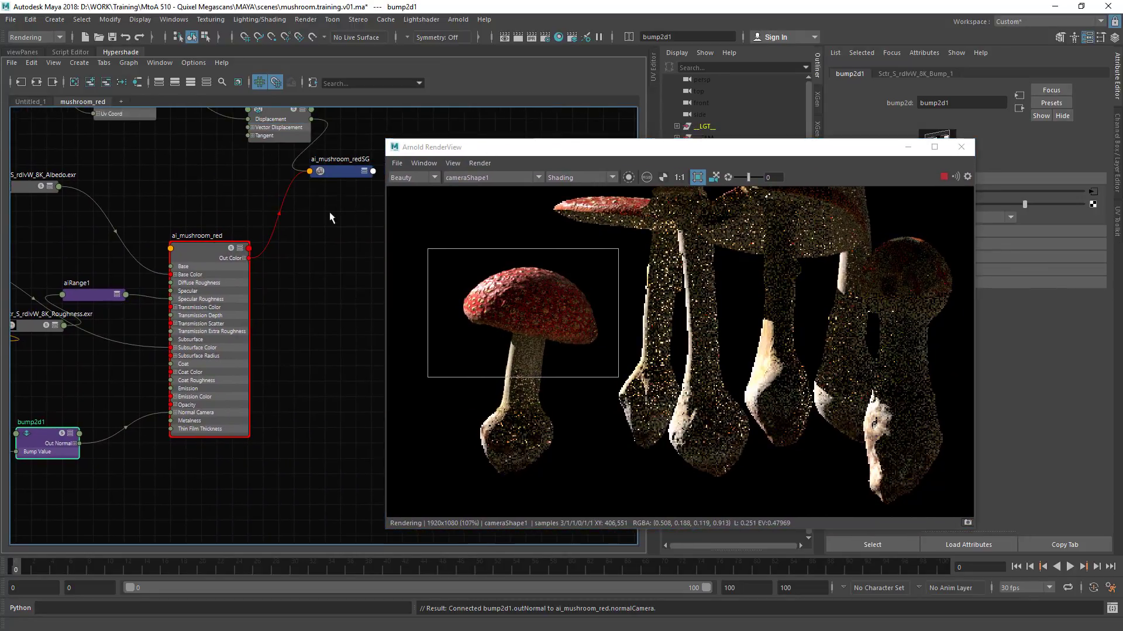
alt+middle_drag(331, 218, 267, 310)
drag(267, 263, 389, 255)
drag(123, 344, 302, 301)
Step: Line up aiRange1 after the Roughness texture node and place2dTexture22 before it
alt+middle_drag(170, 345, 346, 244)
drag(216, 286, 261, 317)
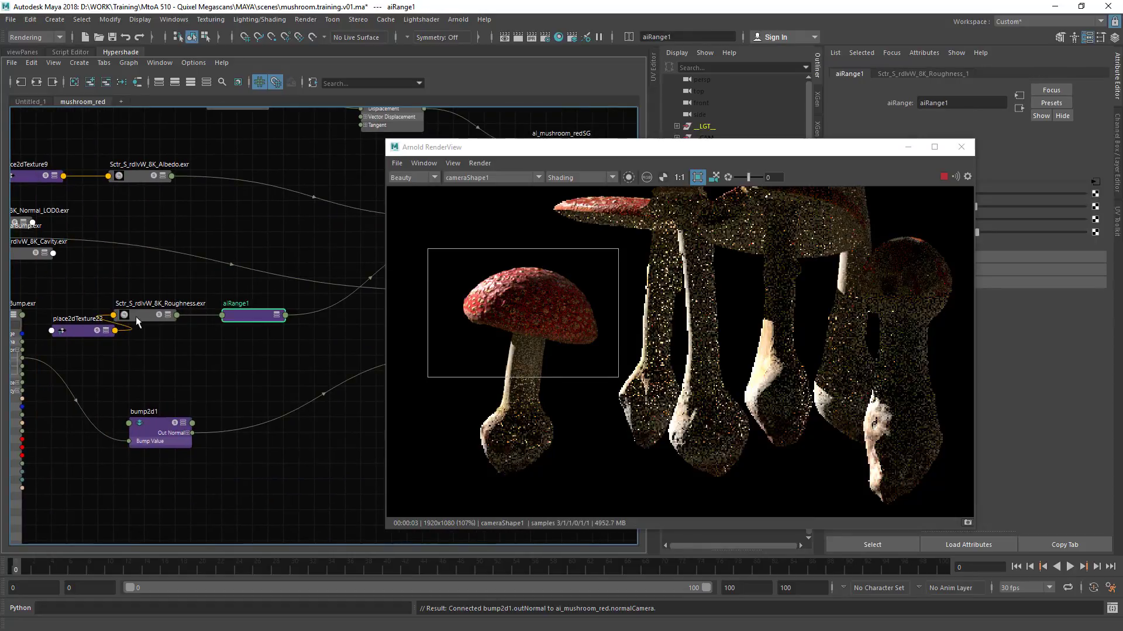
drag(73, 330, 46, 310)
Step: Clear the node selection and save the mushroom training scene
alt+middle_drag(136, 342, 68, 345)
click(134, 366)
alt+right_drag(134, 368, 128, 375)
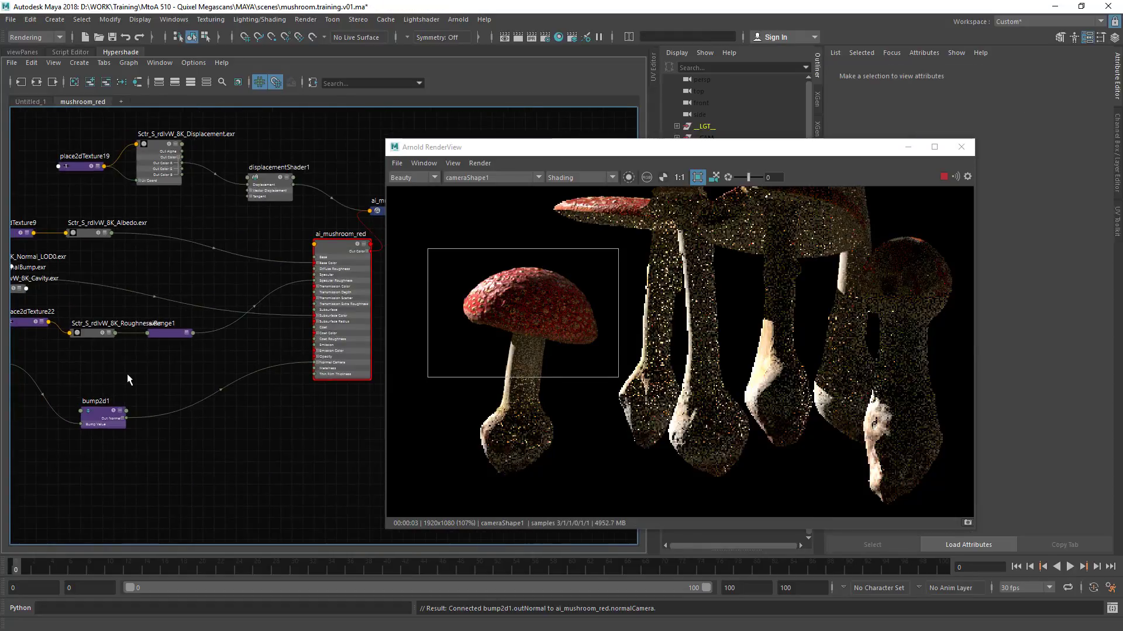
key(ctrl+s)
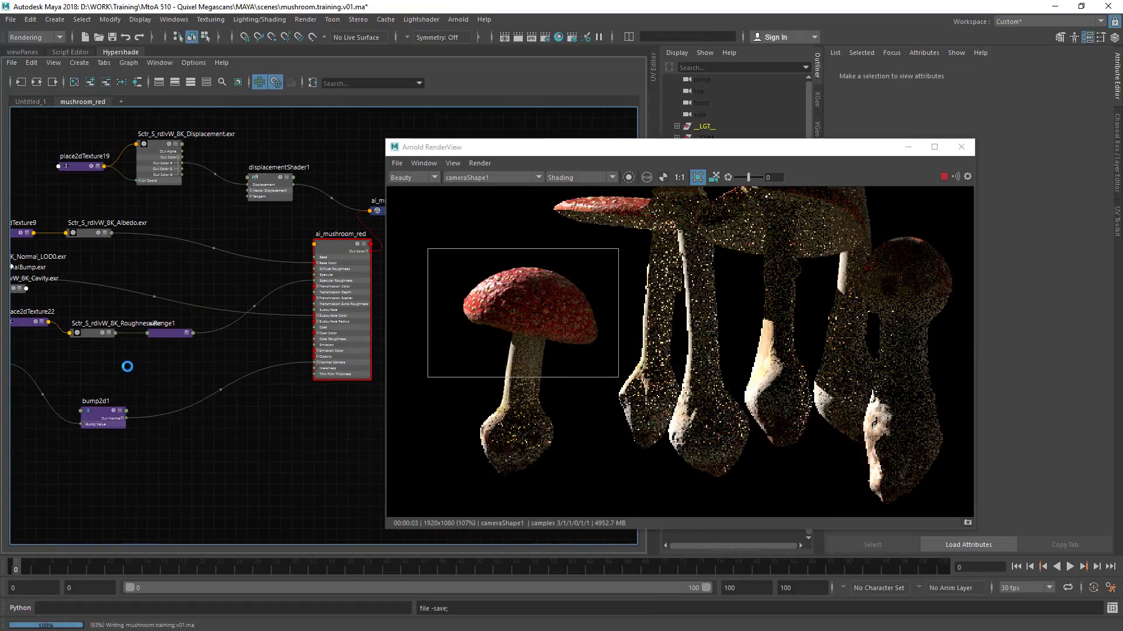
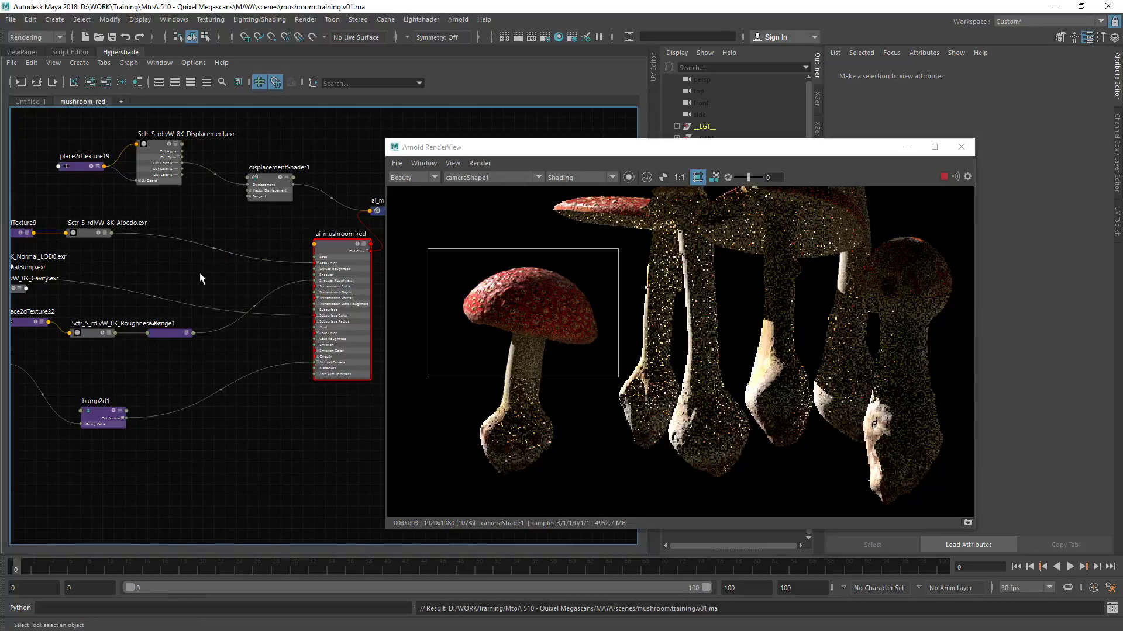
Step: Automatically rearrange the mushroom_red shader graph to untangle its nodes
alt+middle_drag(99, 261, 224, 243)
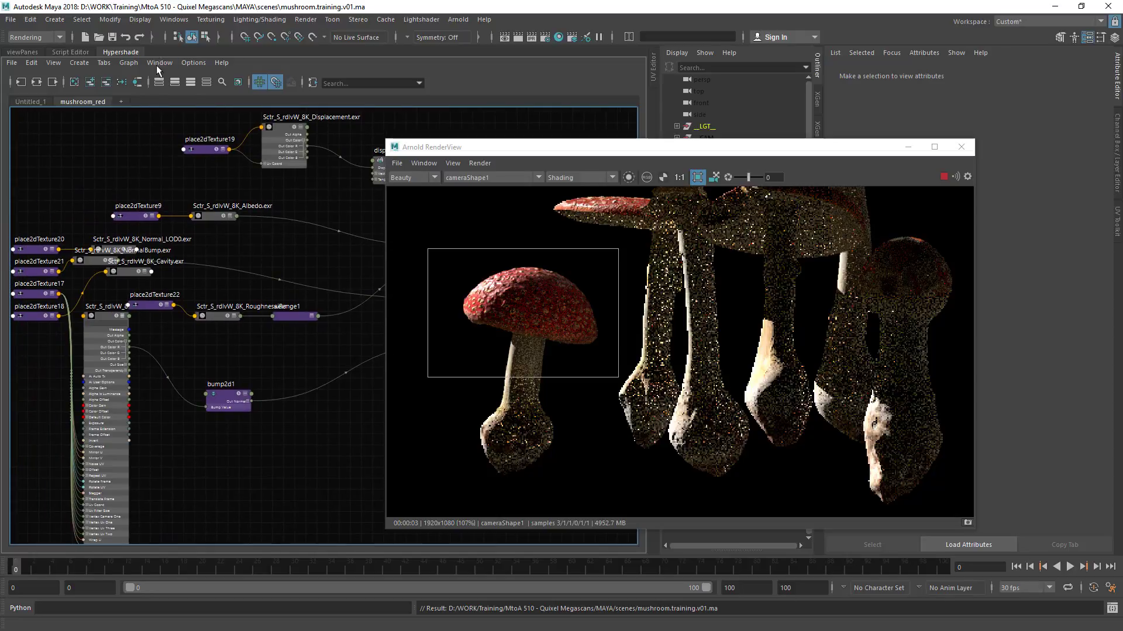
click(132, 85)
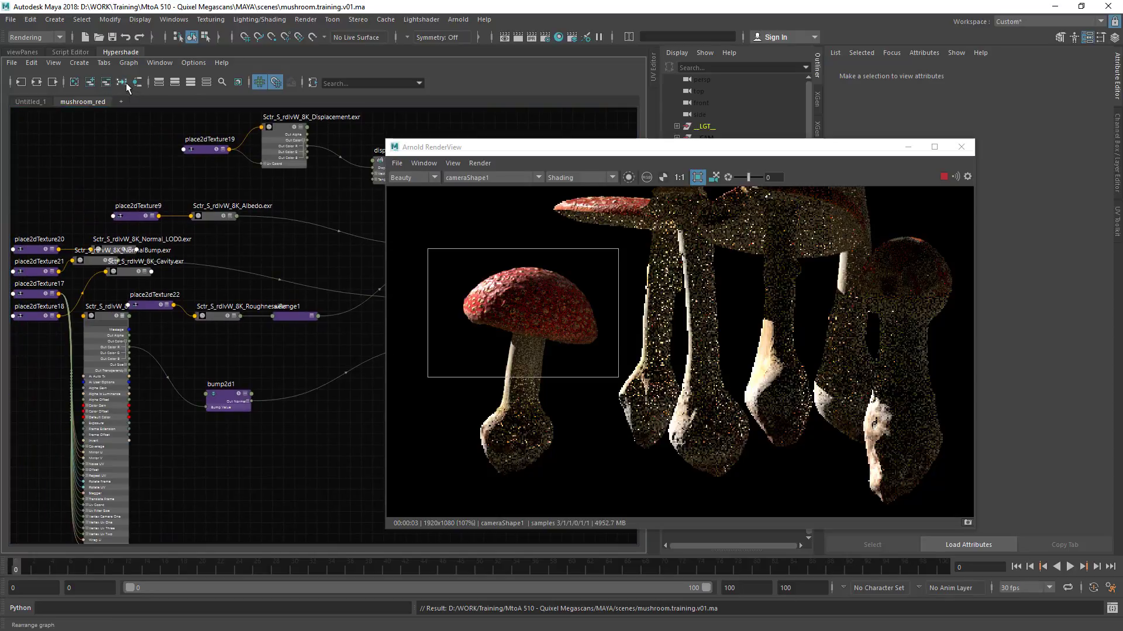
click(159, 83)
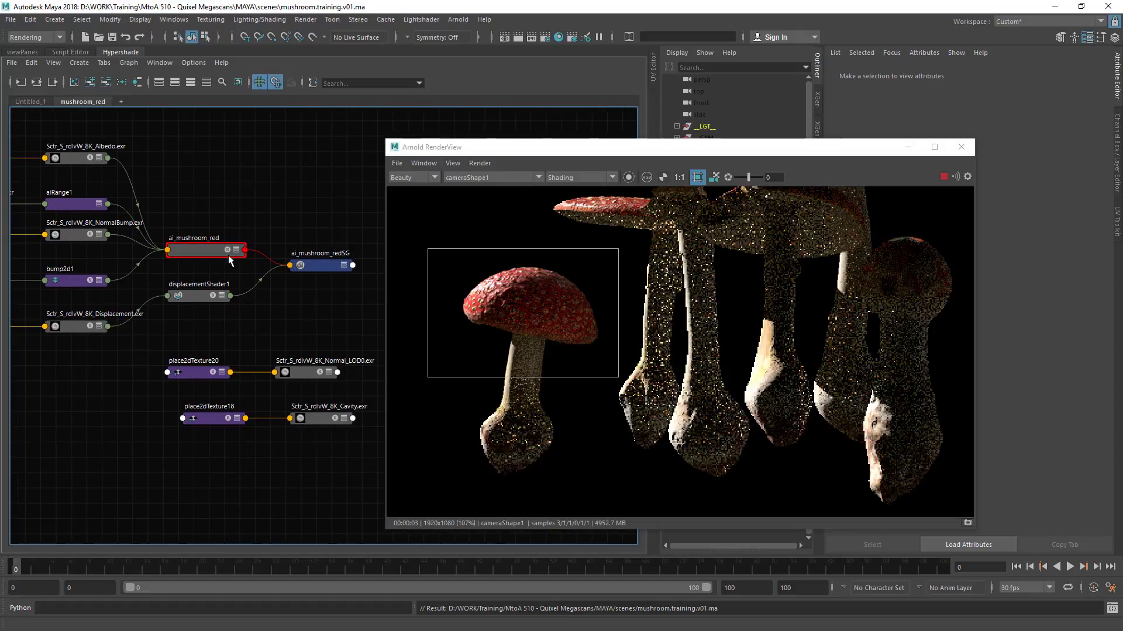
Step: Expand ai_mushroom_red to show its full attribute list and spread it, ai_mushroom_redSG and displacementShader1 apart
click(208, 246)
key(2)
key(3)
drag(206, 248, 291, 118)
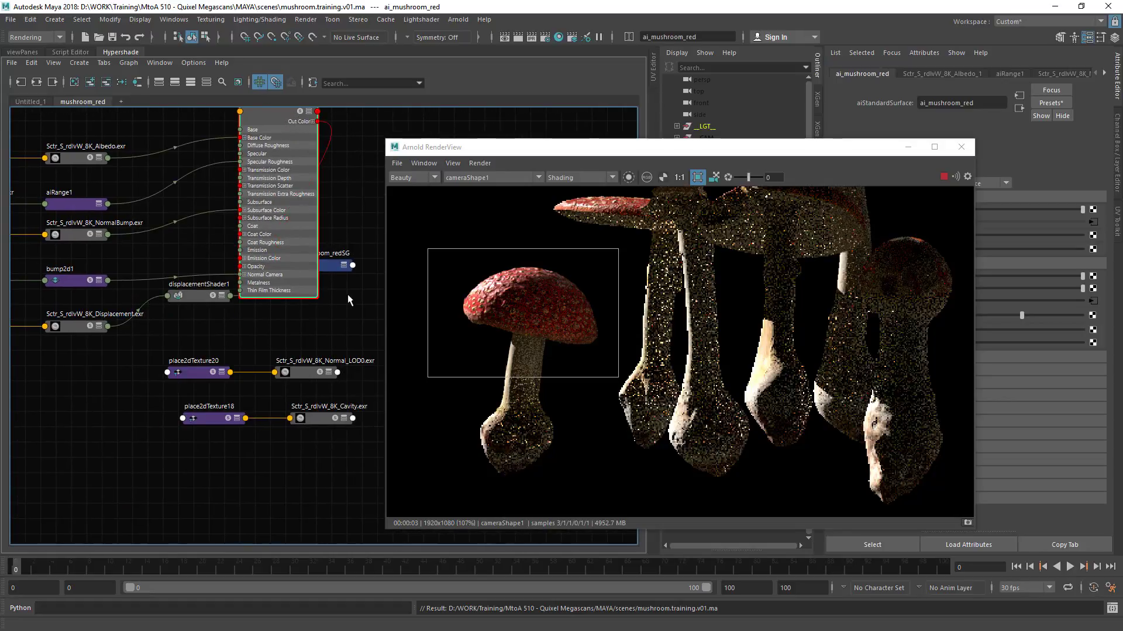
drag(335, 267, 471, 128)
drag(188, 294, 368, 351)
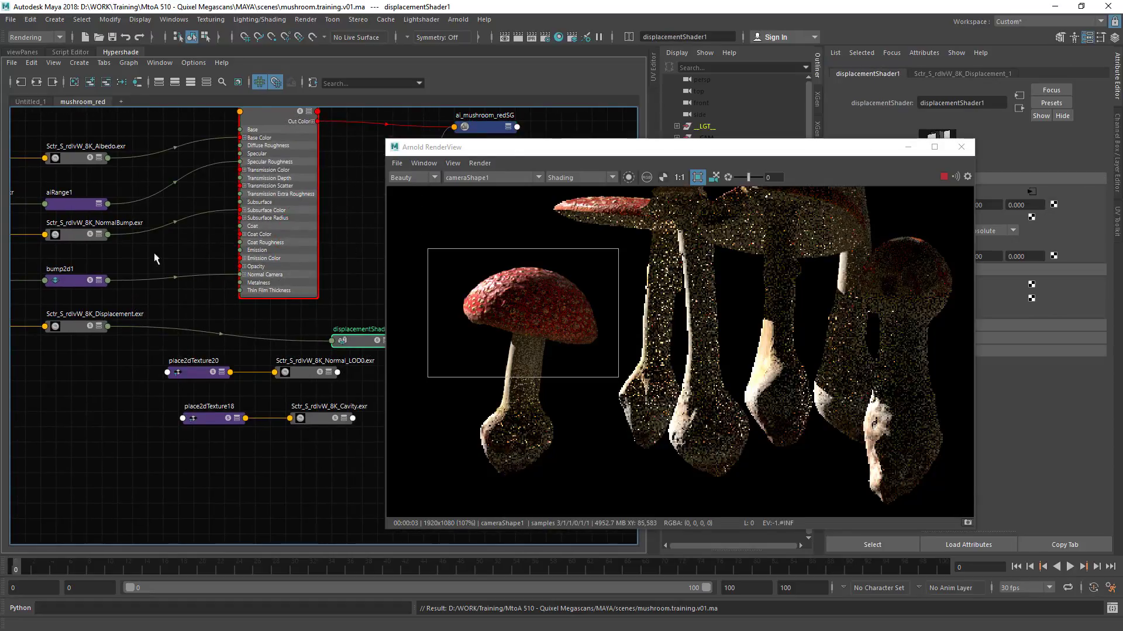
Step: Move the Albedo texture node up and away from the other texture nodes to free space beside it
alt+middle_drag(154, 259, 235, 305)
alt+middle_drag(152, 198, 230, 227)
drag(64, 166, 135, 157)
click(204, 249)
alt+middle_drag(209, 255, 213, 247)
Step: Create an aiColorCorrect node and place it just below and after the Albedo texture node
key(Tab)
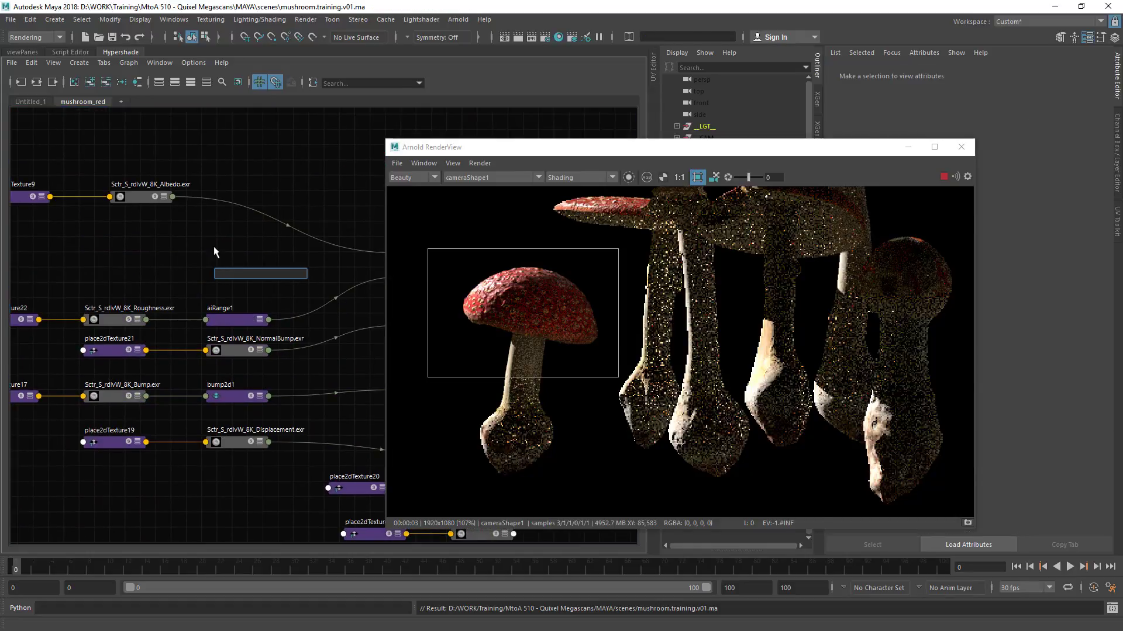
text(aic)
key(Down)
key(Down)
key(Down)
key(Down)
key(Down)
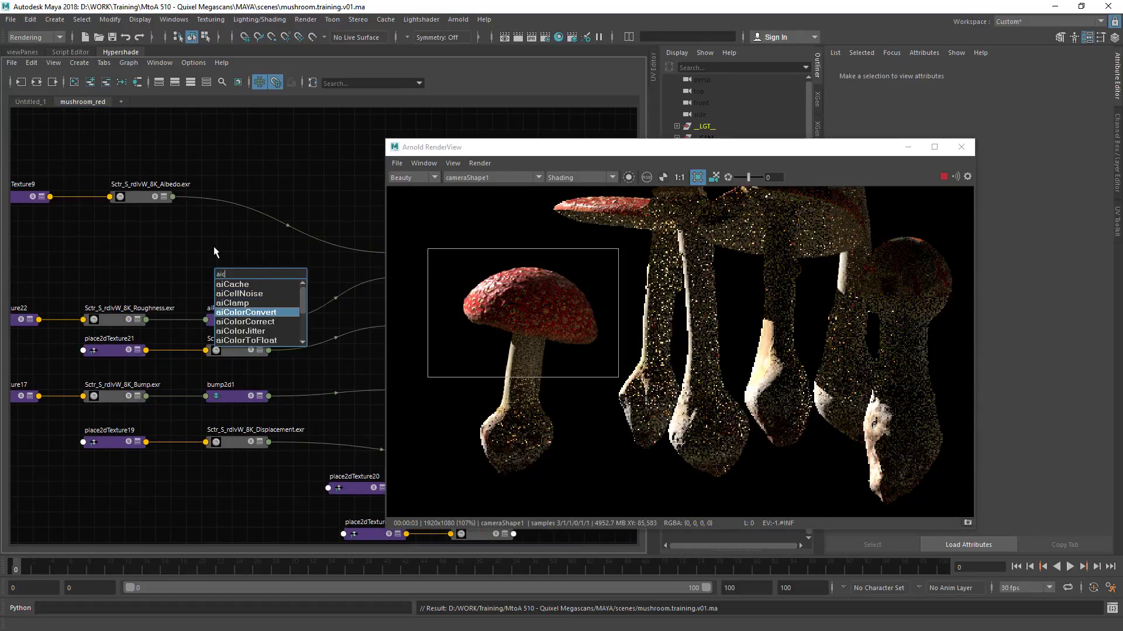
key(Return)
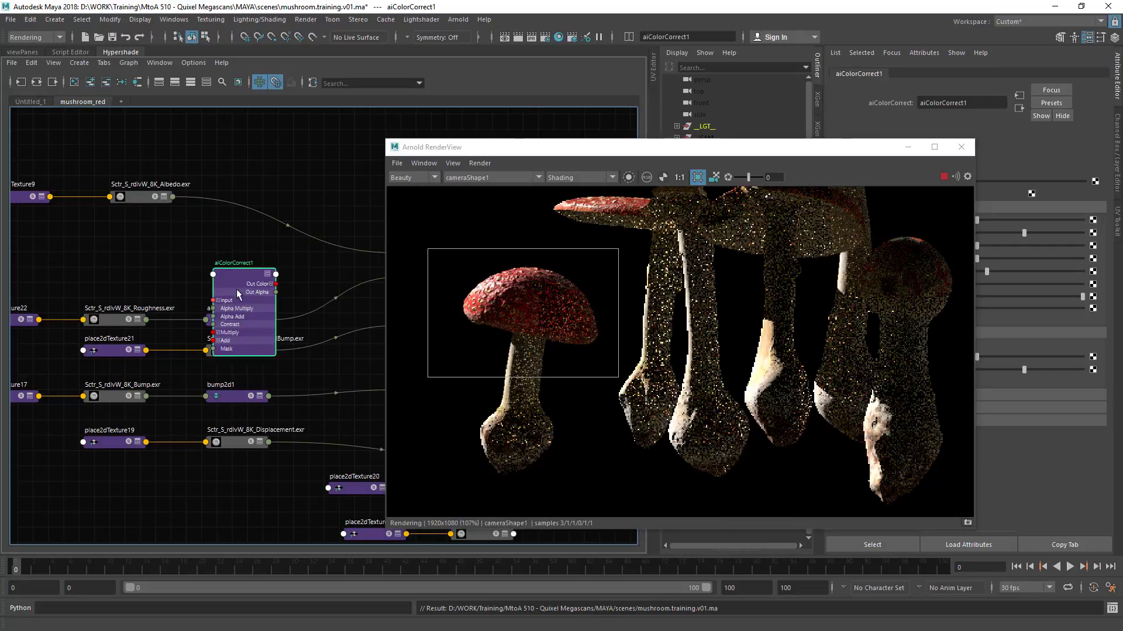
drag(238, 294, 189, 248)
Step: Connect the Albedo texture's Out Color to aiColorCorrect1's Input, and aiColorCorrect1's Out Color to ai_mushroom_red's Subsurface Color
scroll(340, 209, up, 3)
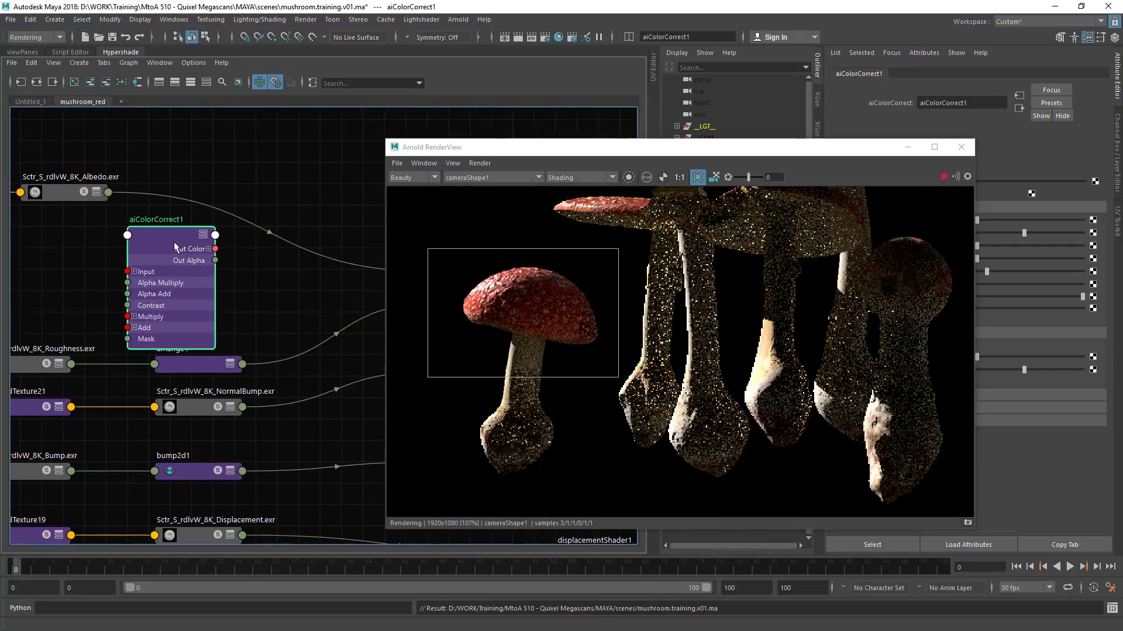
click(74, 193)
click(94, 192)
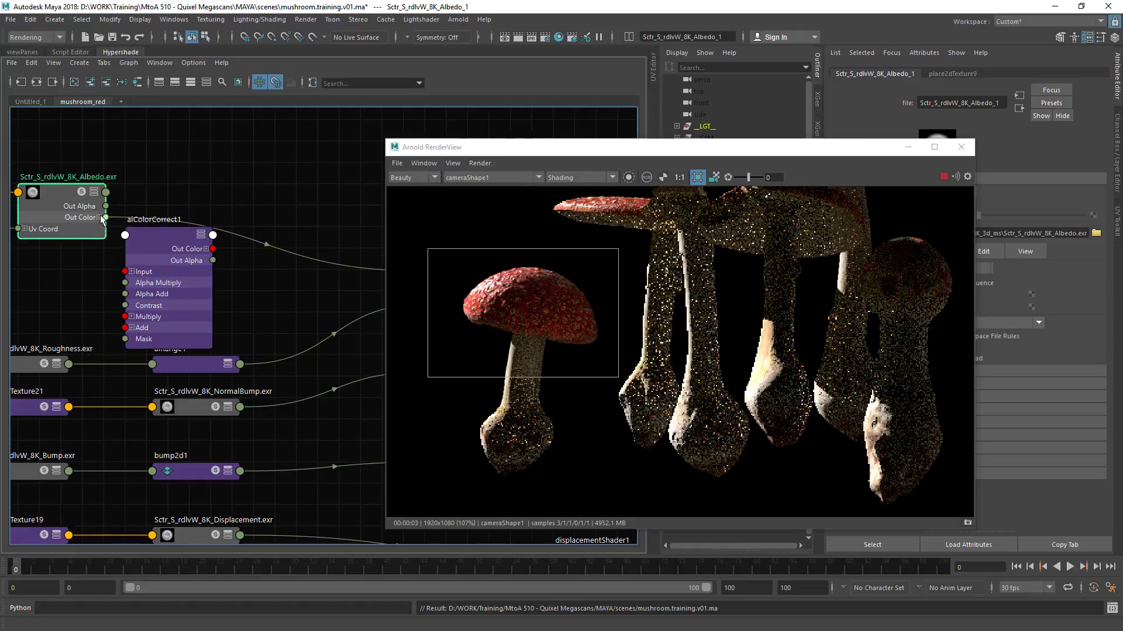
drag(99, 290, 125, 271)
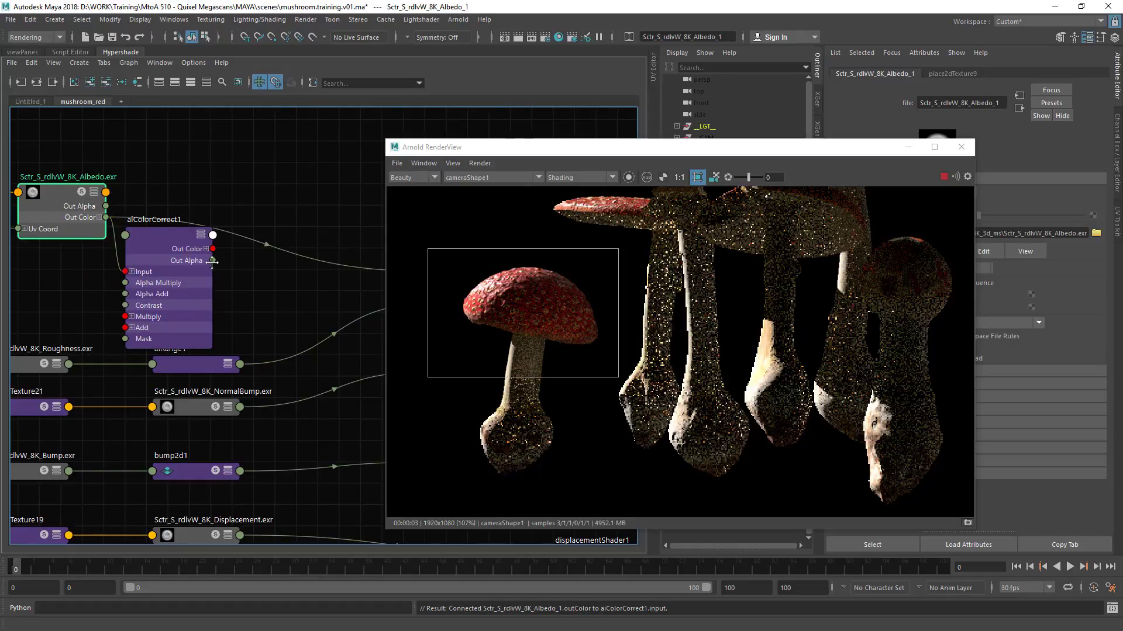
alt+middle_drag(251, 262, 118, 244)
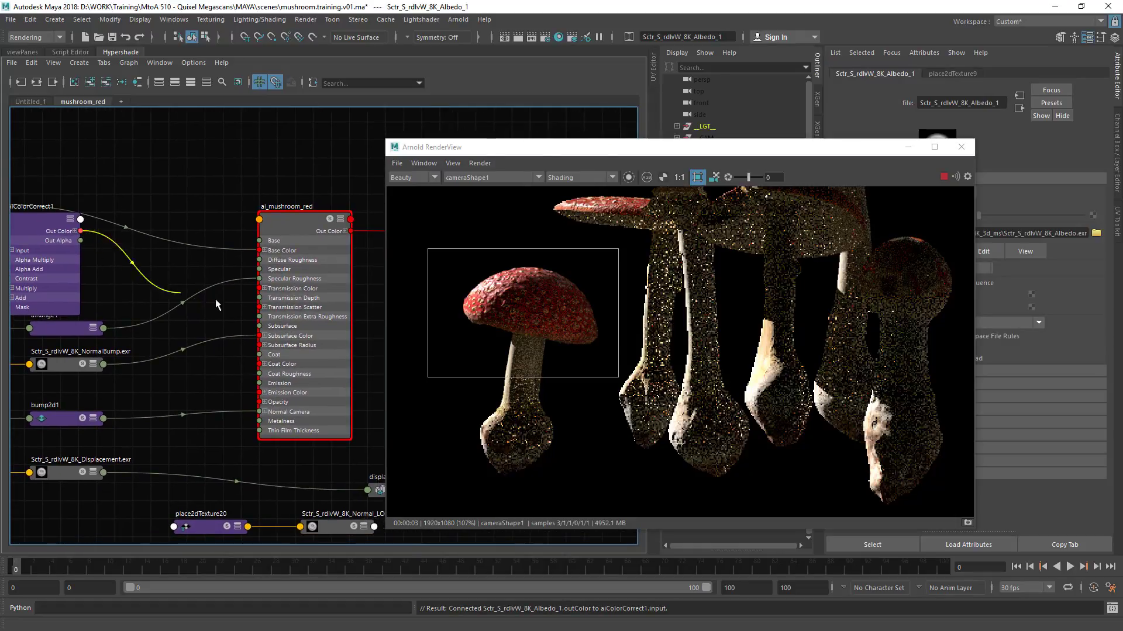
drag(216, 304, 264, 336)
Step: Select aiColorCorrect1 and isolate its output in the Arnold render
alt+middle_drag(90, 310, 205, 322)
click(174, 264)
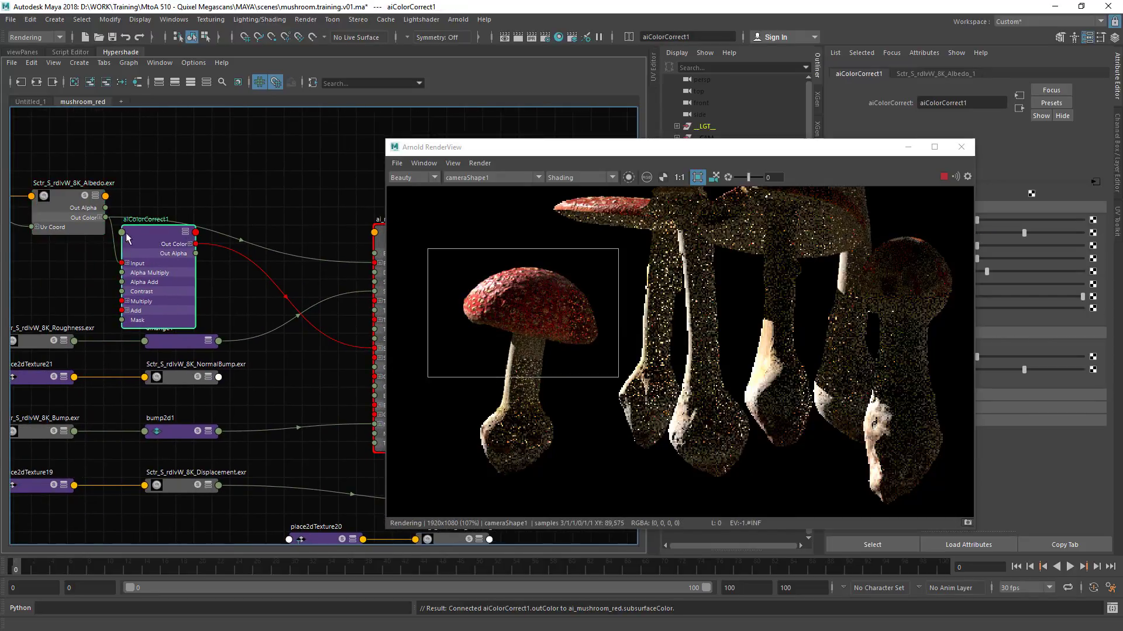
click(628, 177)
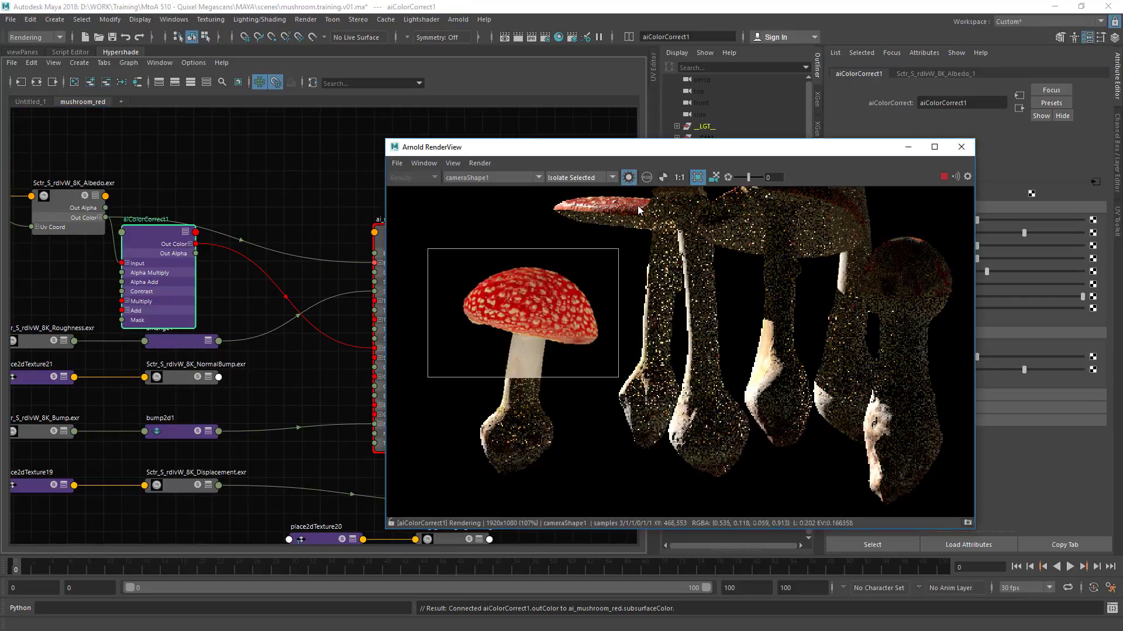
Step: Uncover the aiColorCorrect1 attributes and set Saturation to 0.930 and Exposure to 1.010
drag(584, 147, 464, 119)
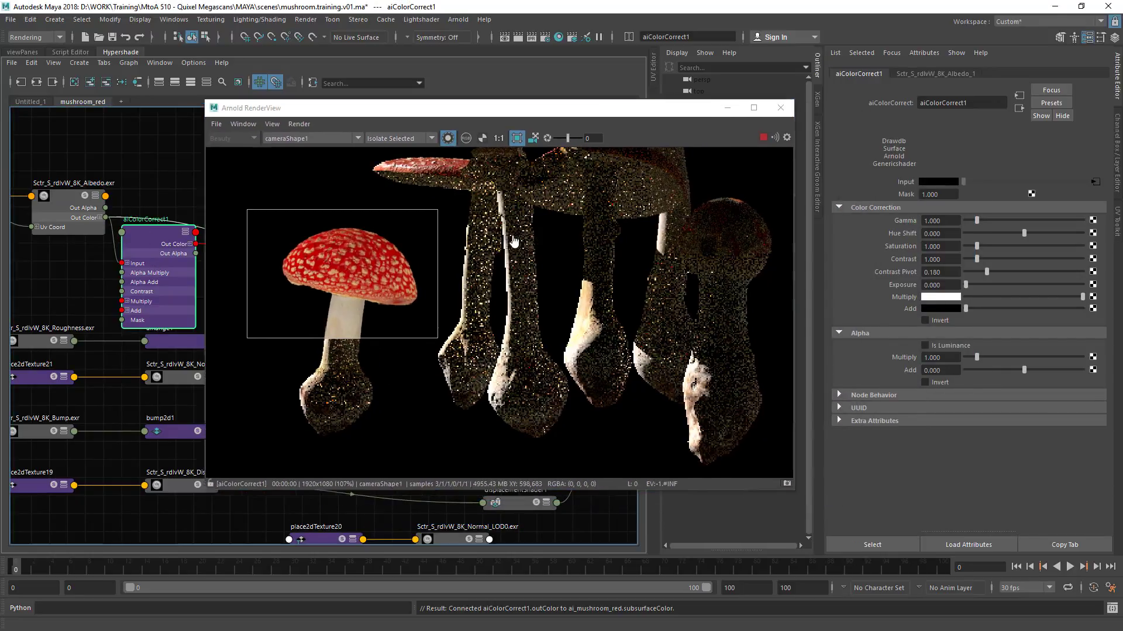
ctrl+drag(953, 249, 950, 248)
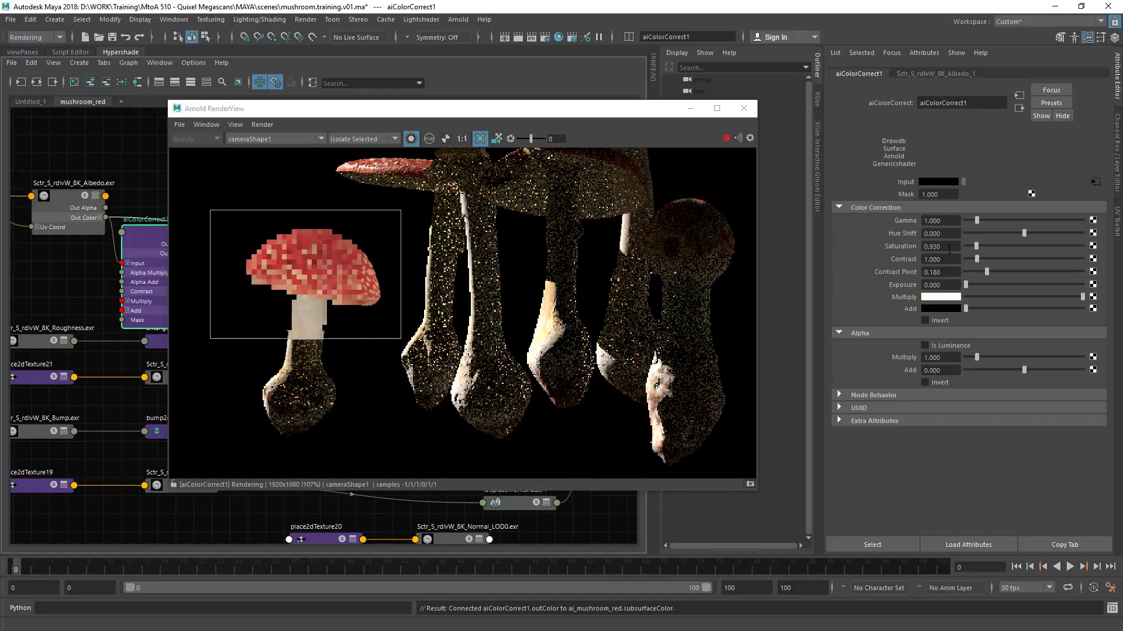
ctrl+drag(950, 285, 1009, 295)
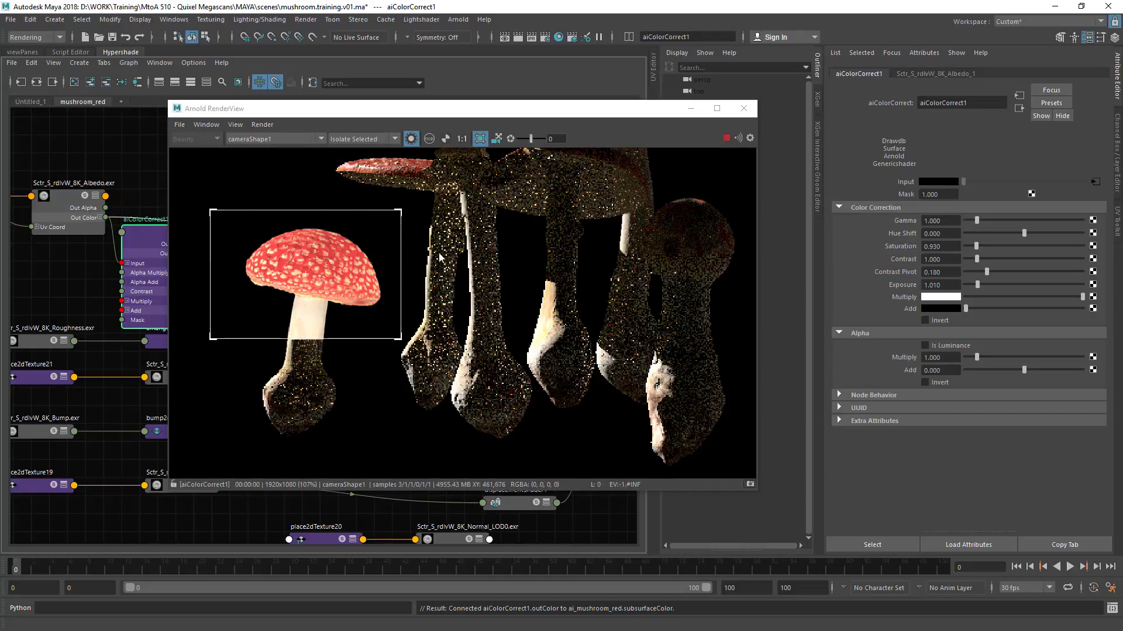
Step: Turn off the render crop and set aiColorCorrect1's Contrast to 0.909 and Contrast Pivot to 0.051
middle_drag(454, 241, 436, 315)
click(436, 317)
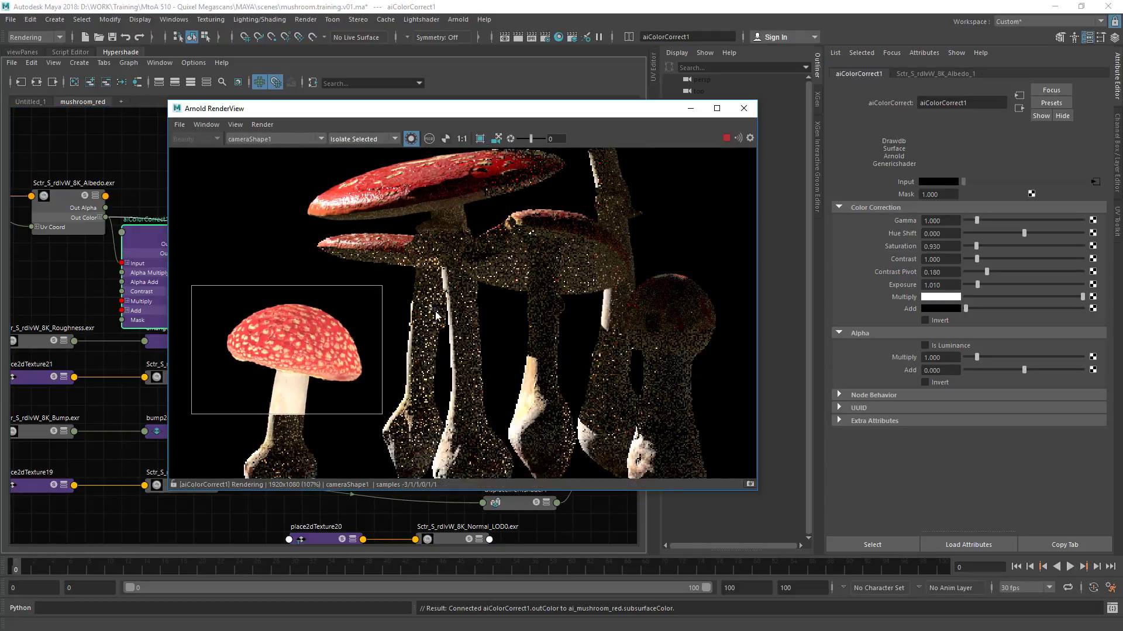
scroll(439, 313, up, 2)
scroll(353, 382, up, 3)
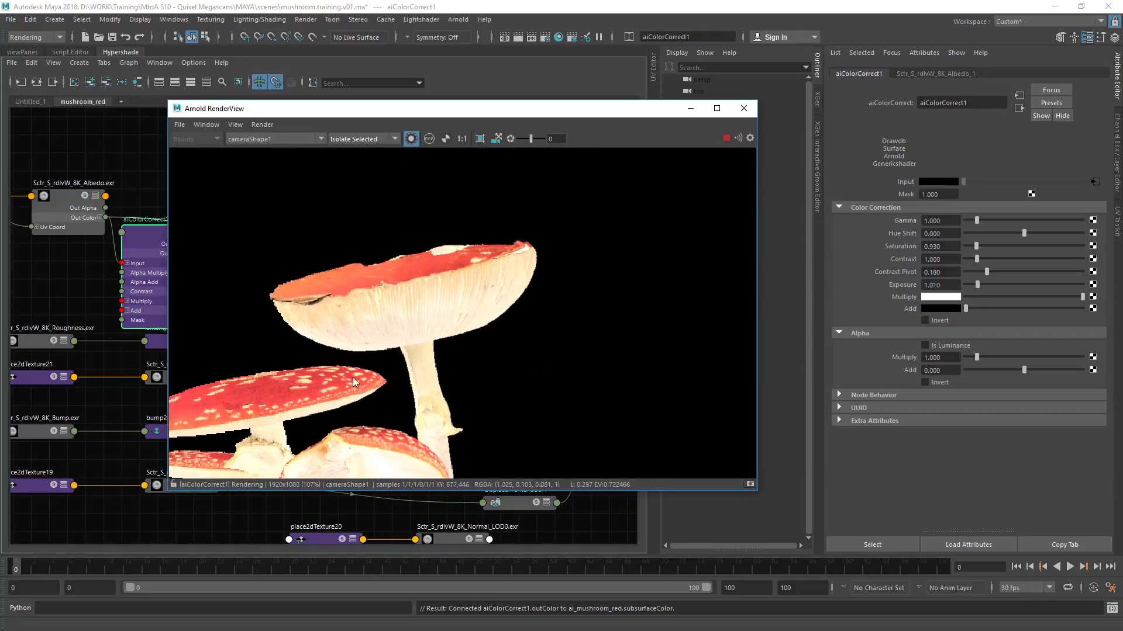
middle_drag(418, 292, 463, 179)
middle_drag(485, 290, 483, 341)
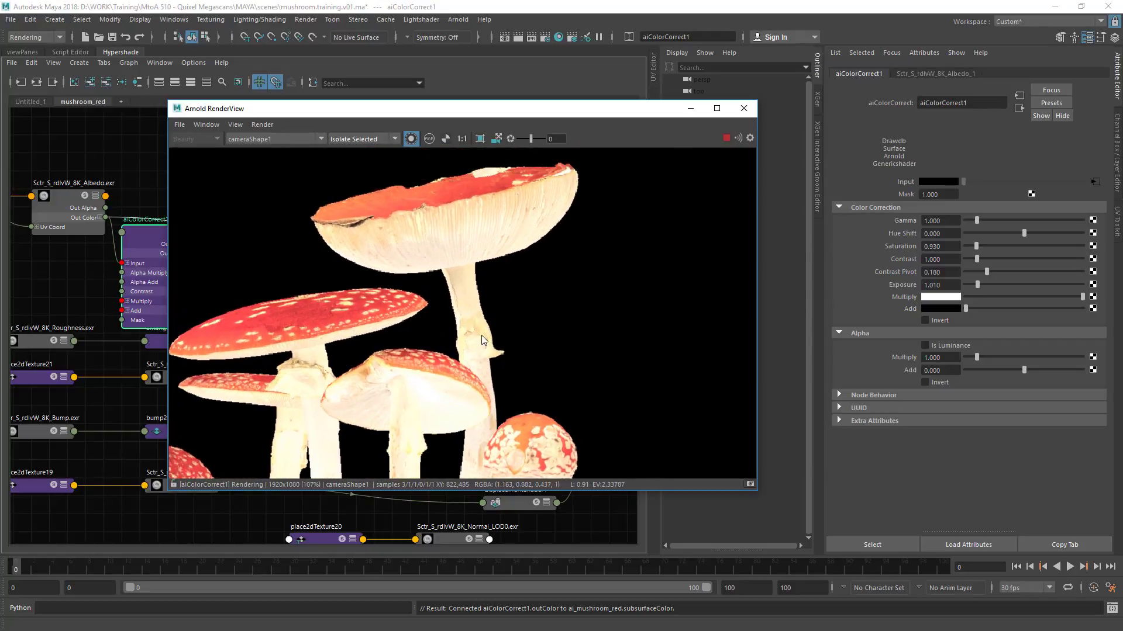
mouse_move(977, 260)
mouse_down()
mouse_move(982, 274)
mouse_move(971, 271)
mouse_up()
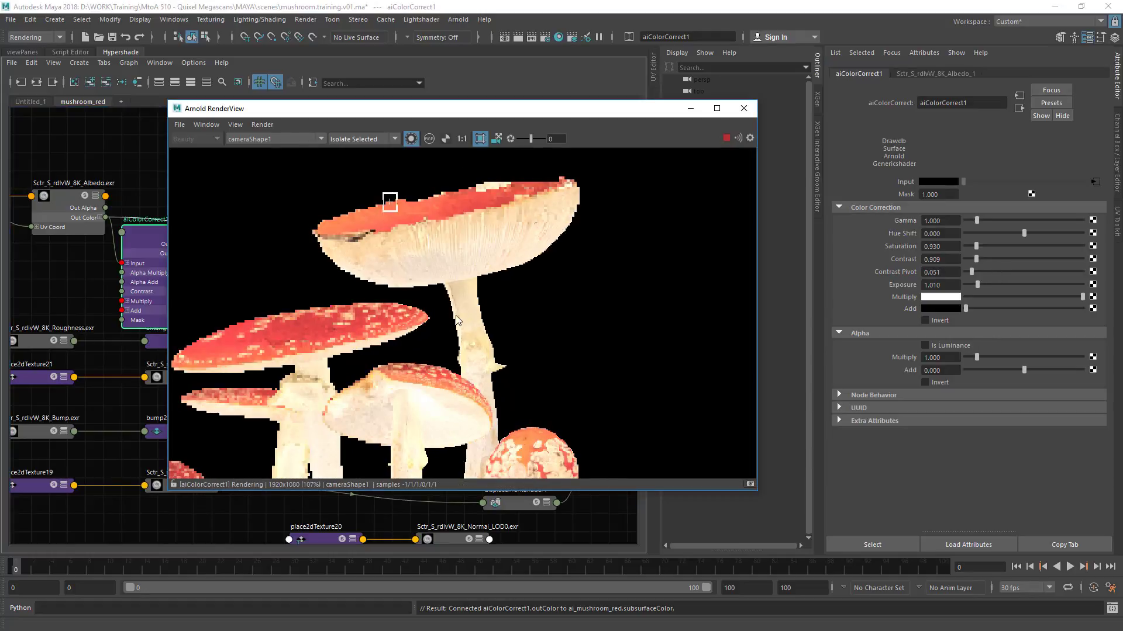
Step: Crop the render on the tallest mushroom's cap and set Contrast to 0.556, Exposure to 1.061, Hue Shift to 0.020 and Saturation to 1.111
drag(388, 195, 456, 319)
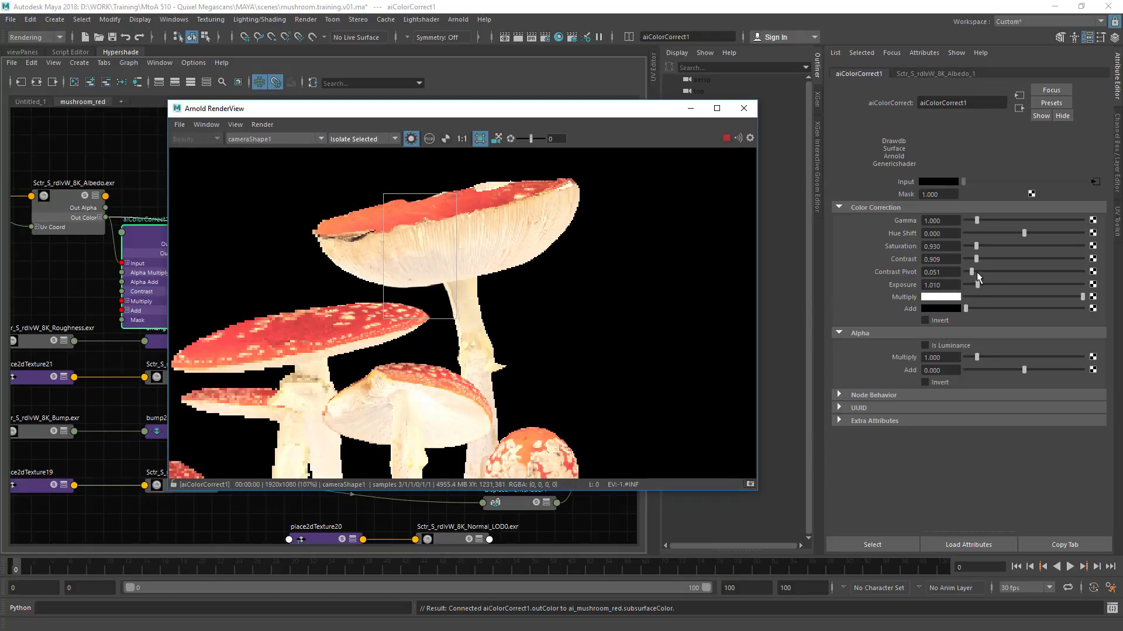
drag(976, 259, 979, 286)
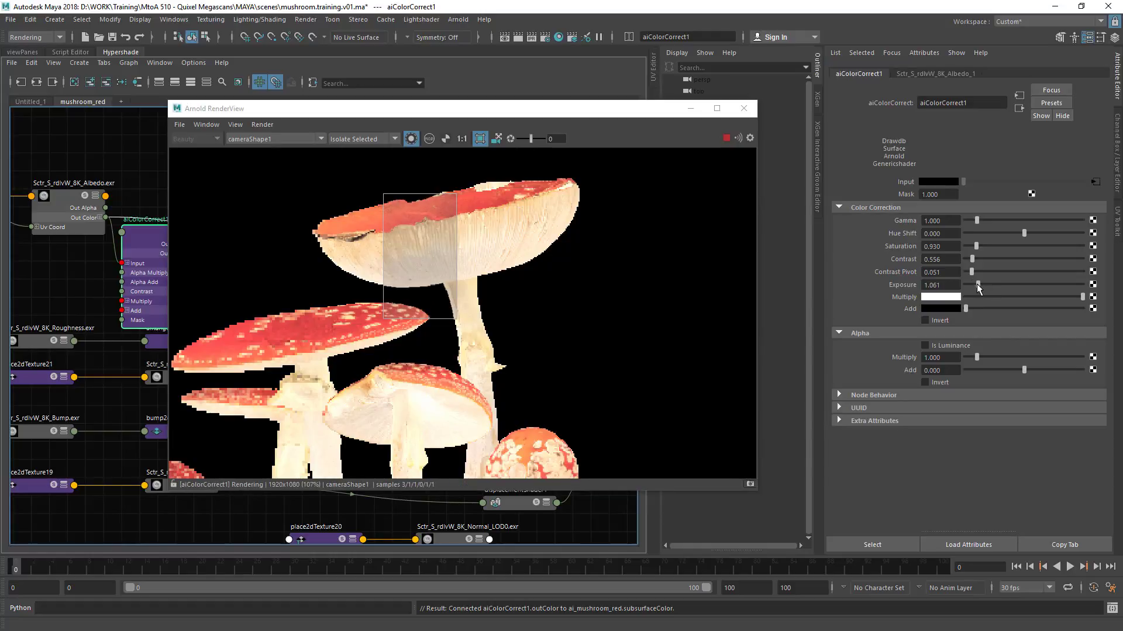
drag(1021, 233, 981, 248)
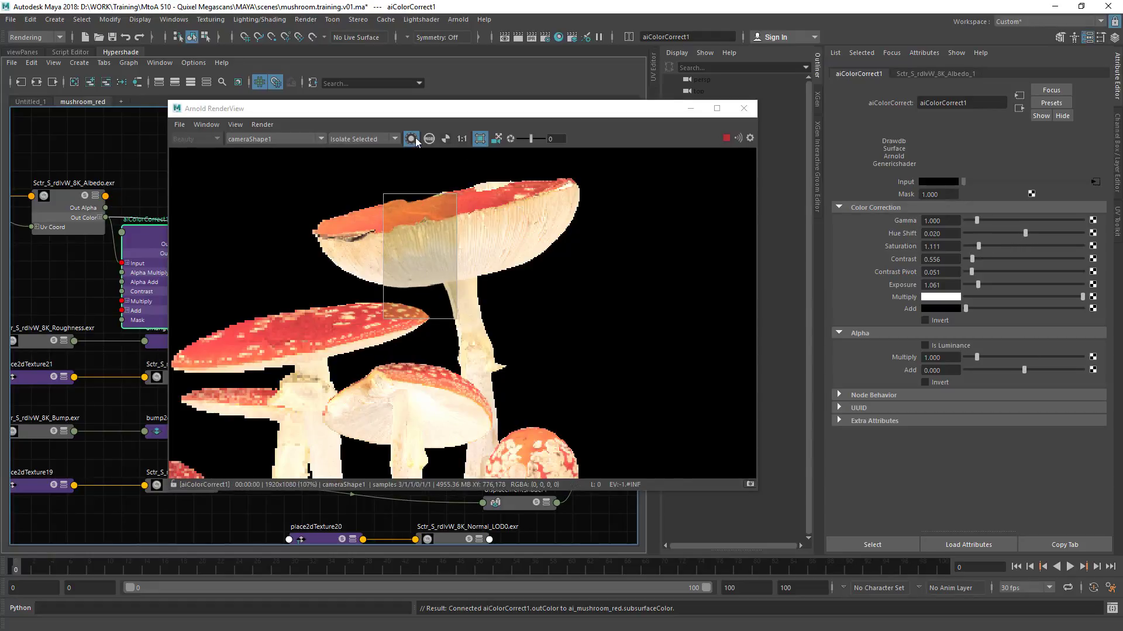
Step: Turn off the render crop and switch the render from the isolated node back to full Shading
click(482, 143)
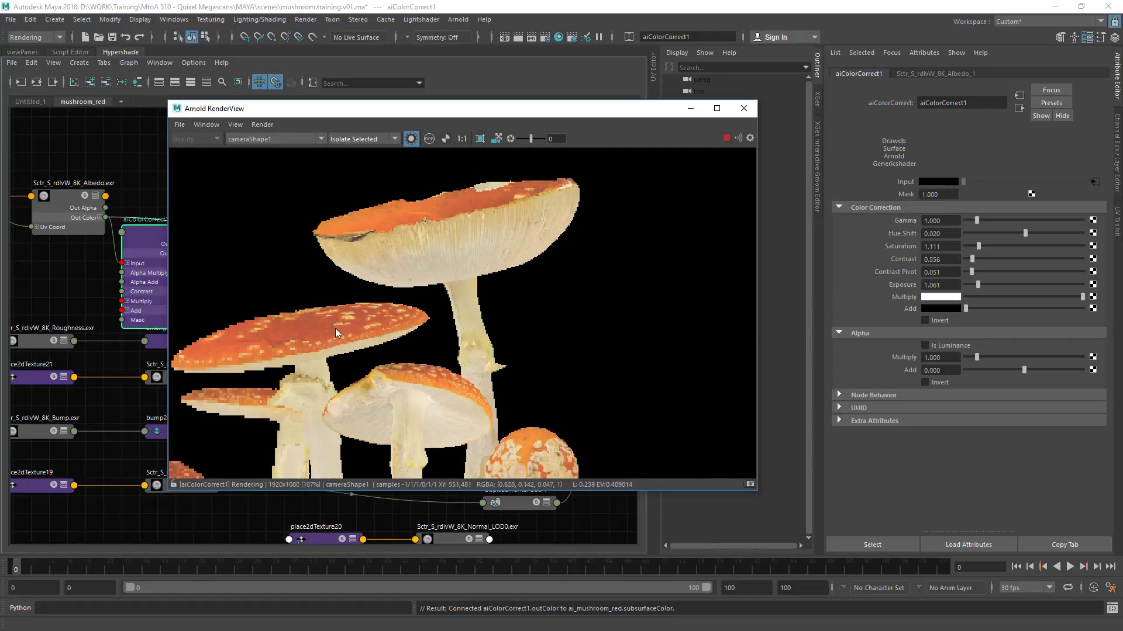
middle_drag(307, 401, 438, 279)
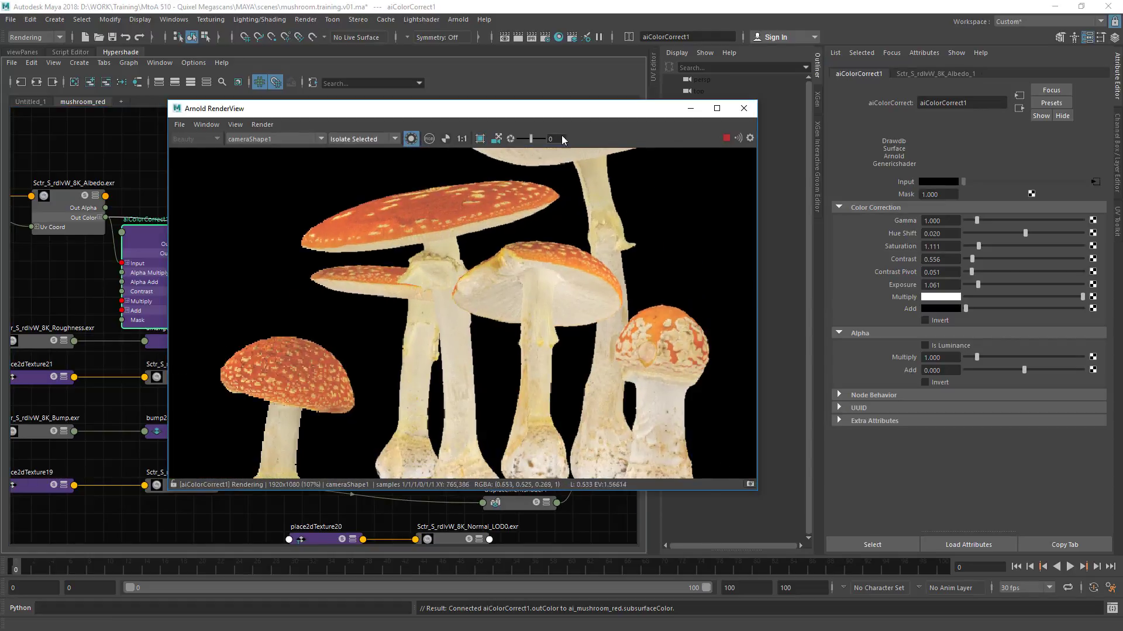
drag(380, 114, 645, 293)
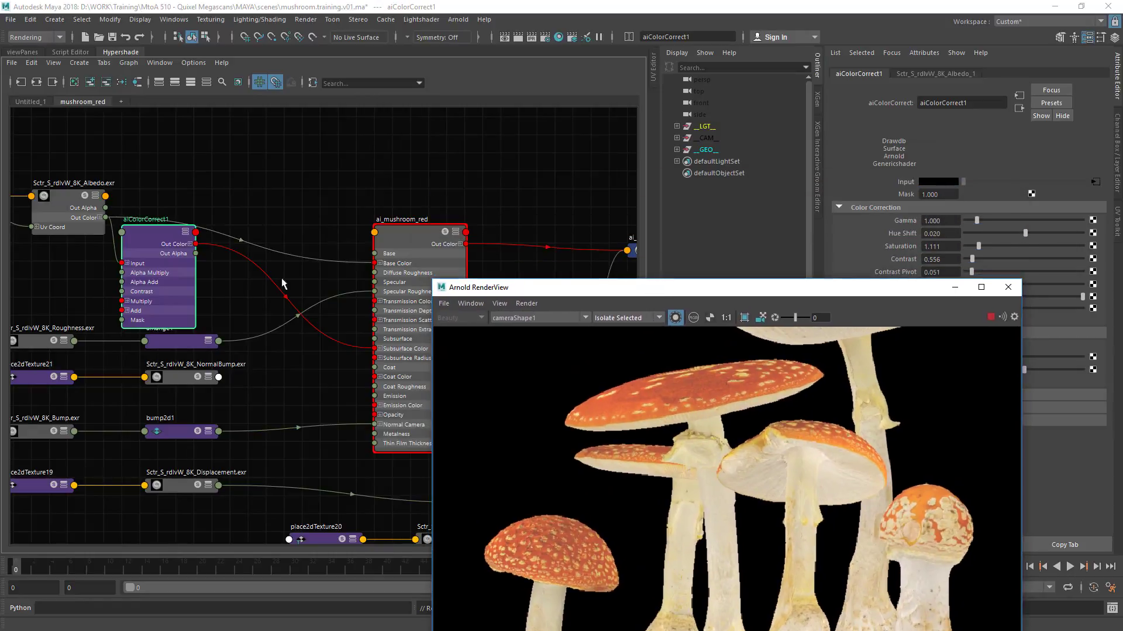
click(617, 317)
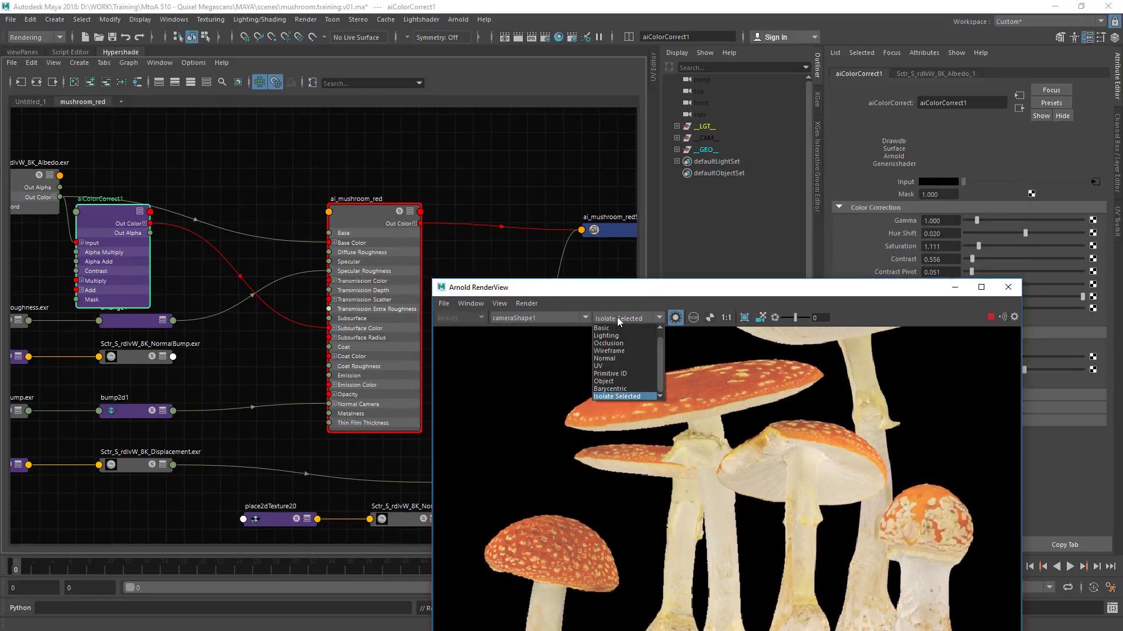
click(649, 317)
click(659, 317)
scroll(661, 331, up, 1)
click(645, 328)
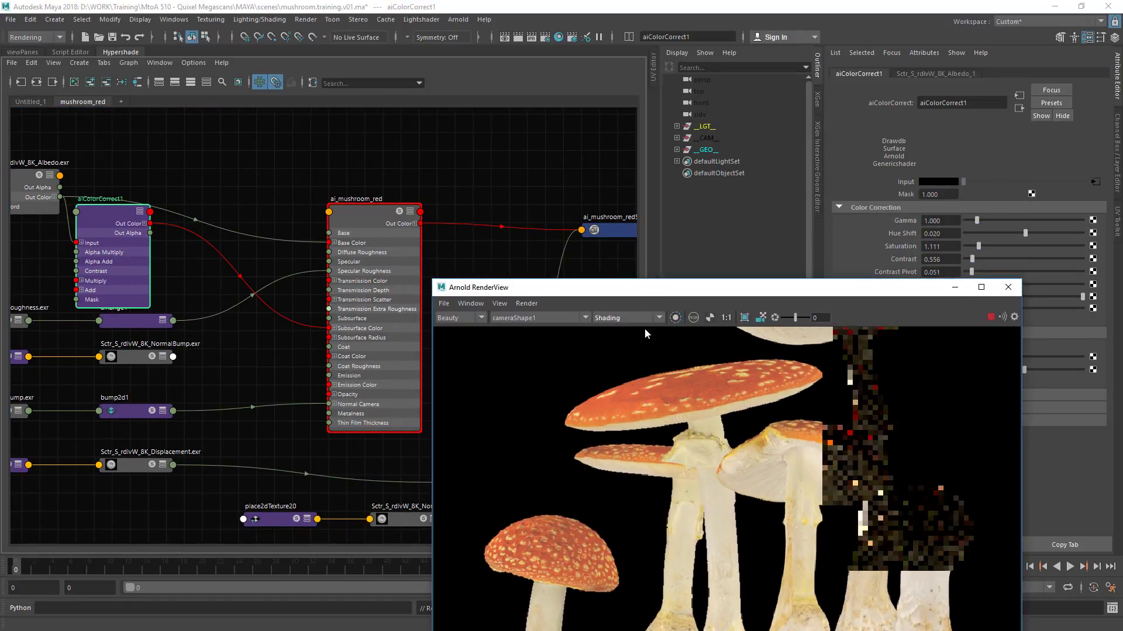
Step: Crop the render around the leftmost mushroom's cap and upper stem and frame it closely
drag(671, 290, 557, 137)
shift+drag(351, 336, 520, 501)
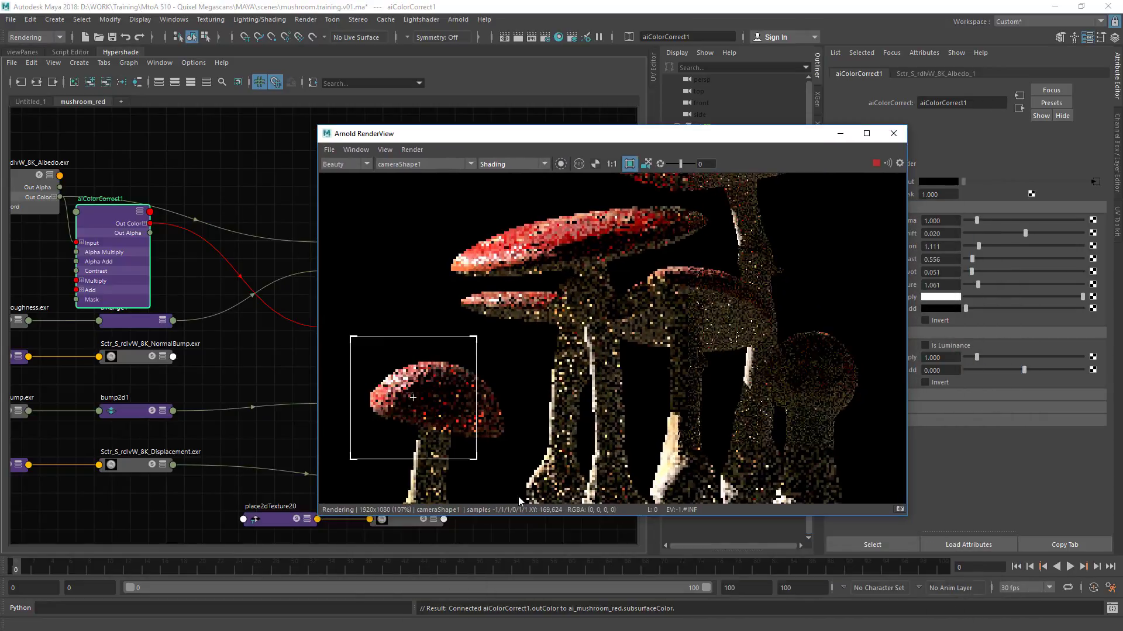
middle_drag(462, 364, 490, 264)
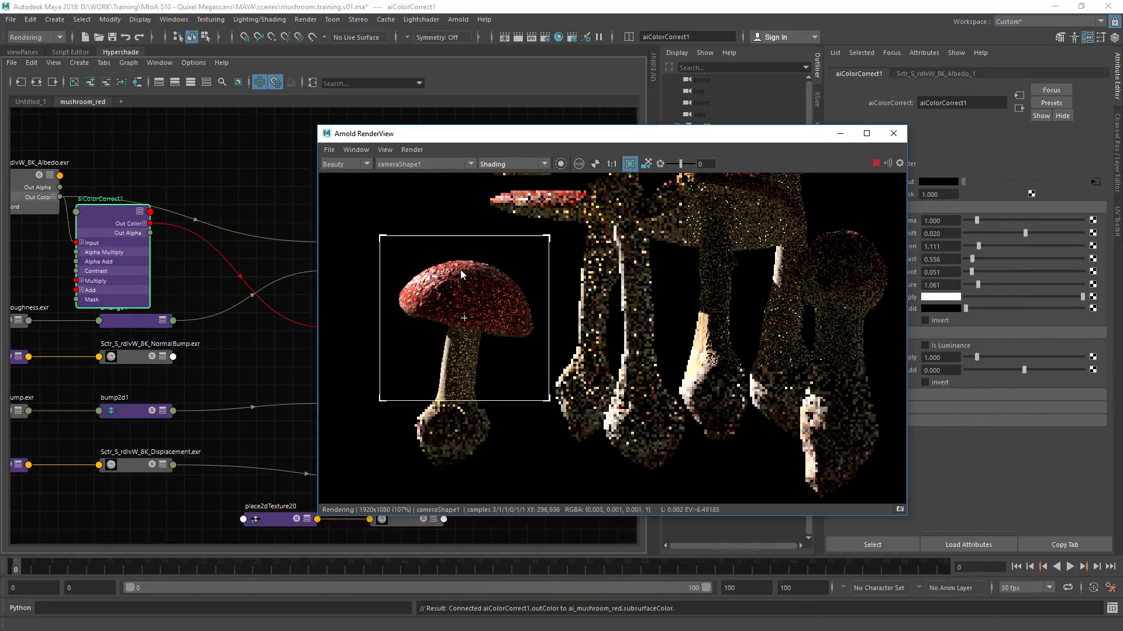
click(613, 165)
middle_drag(421, 321, 704, 131)
right_drag(481, 301, 963, 342)
middle_drag(393, 328, 586, 312)
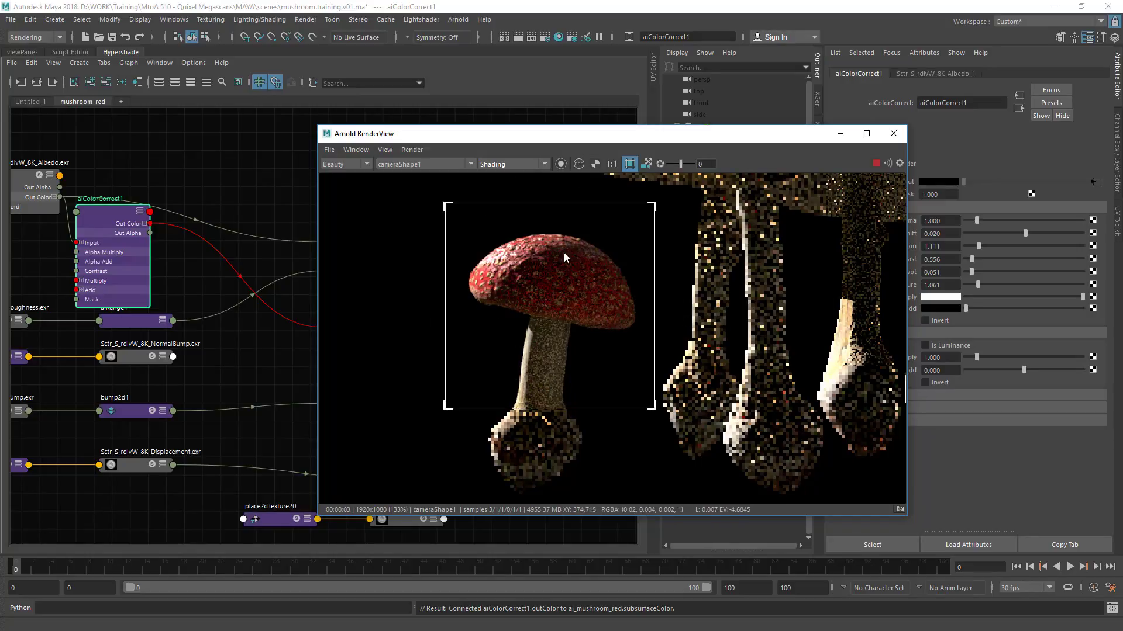
Step: Set the Arnold SSS samples to 3 in the render settings
click(531, 39)
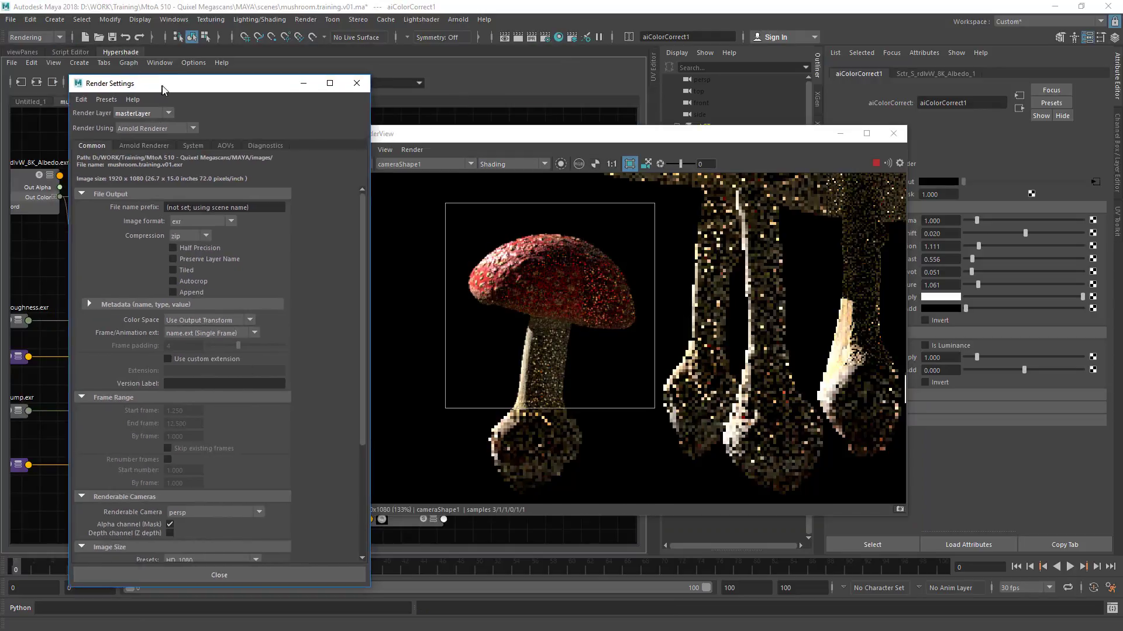
drag(163, 89, 164, 90)
click(146, 146)
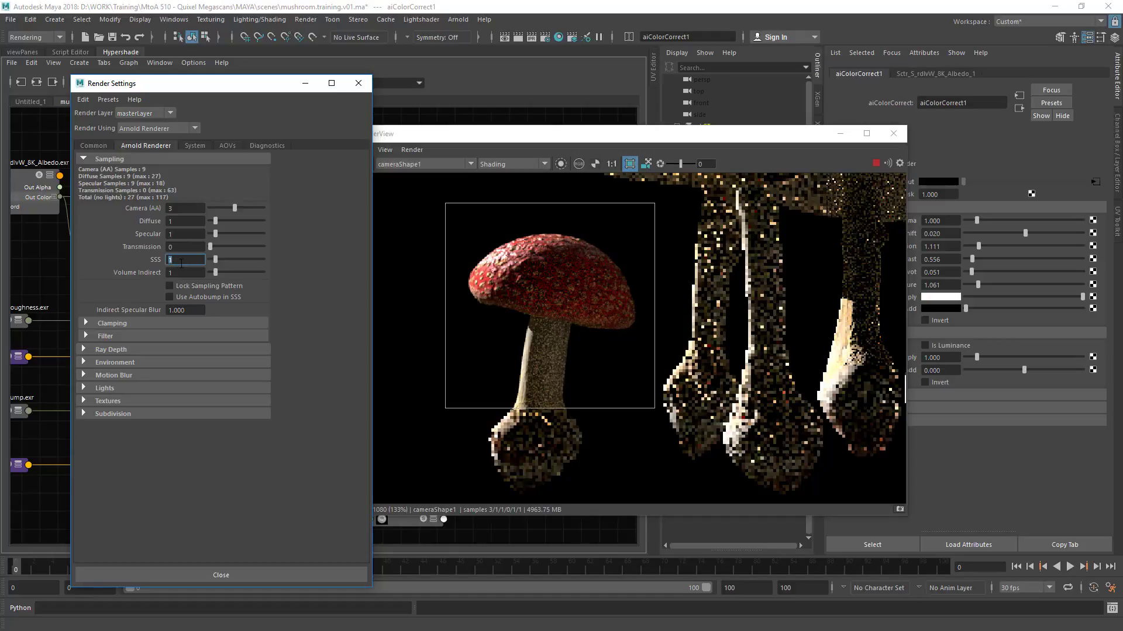
key(Return)
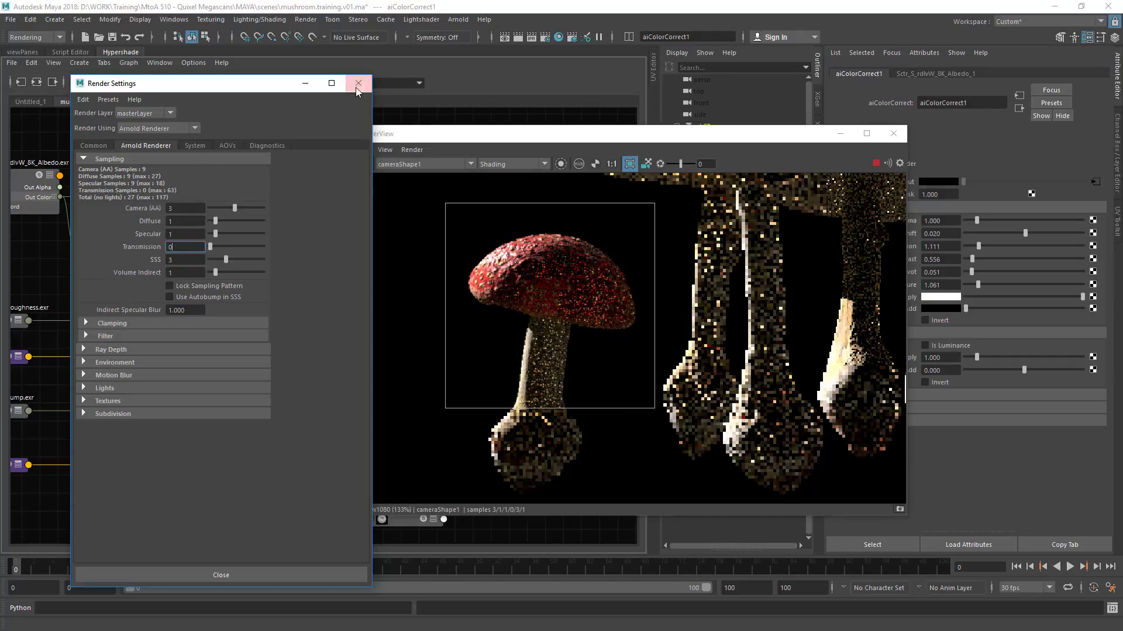
Step: Close the render settings and turn off Progressive Refinement for the render
click(358, 83)
drag(529, 134, 412, 112)
click(295, 128)
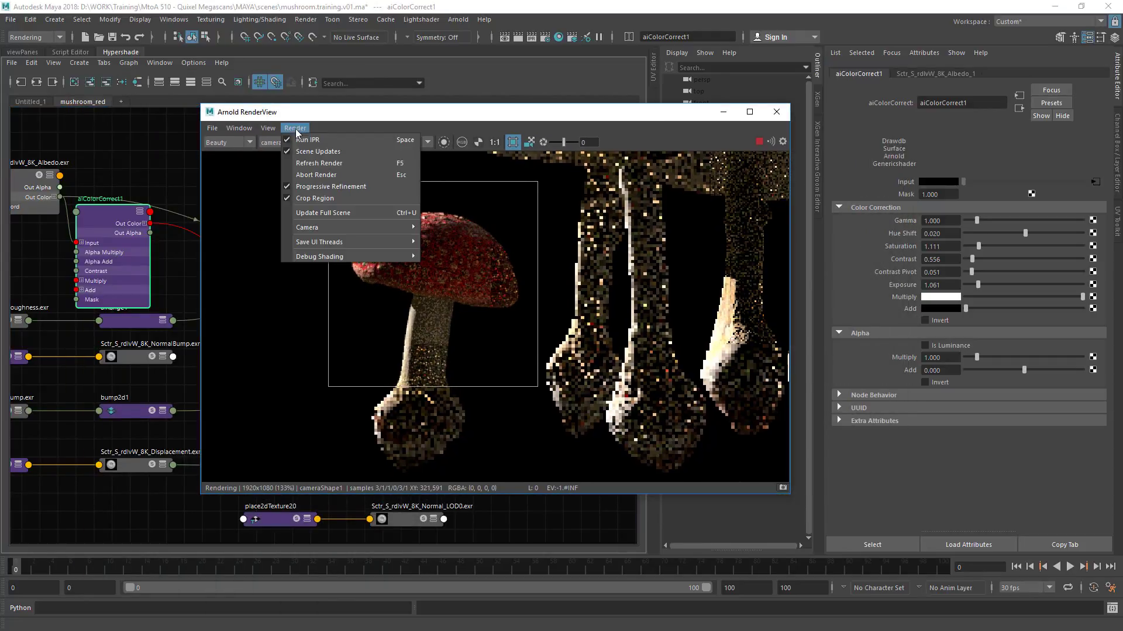
click(308, 186)
drag(524, 112, 422, 110)
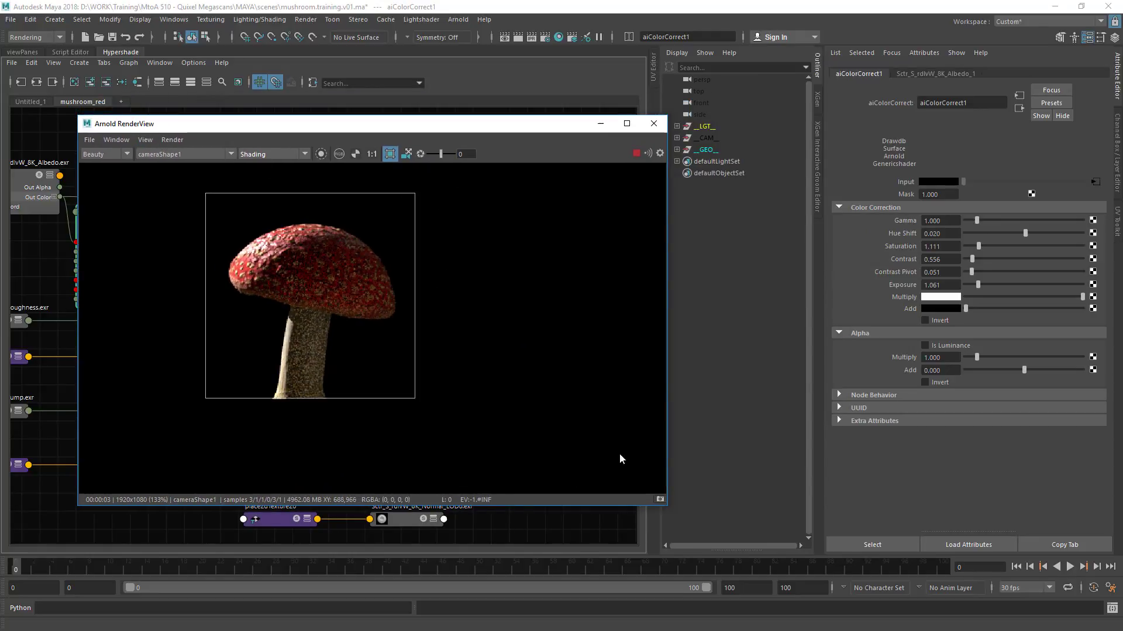
Step: Examine the Arnold attributes of the sky dome light and the directional light in the __LGT__ group
click(677, 127)
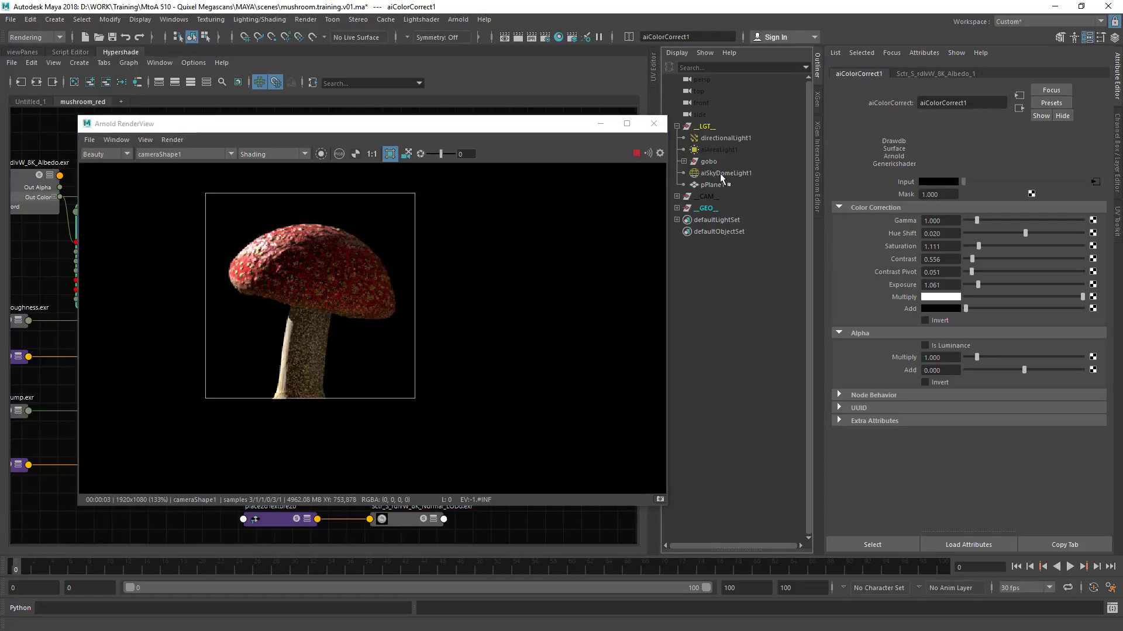
click(723, 174)
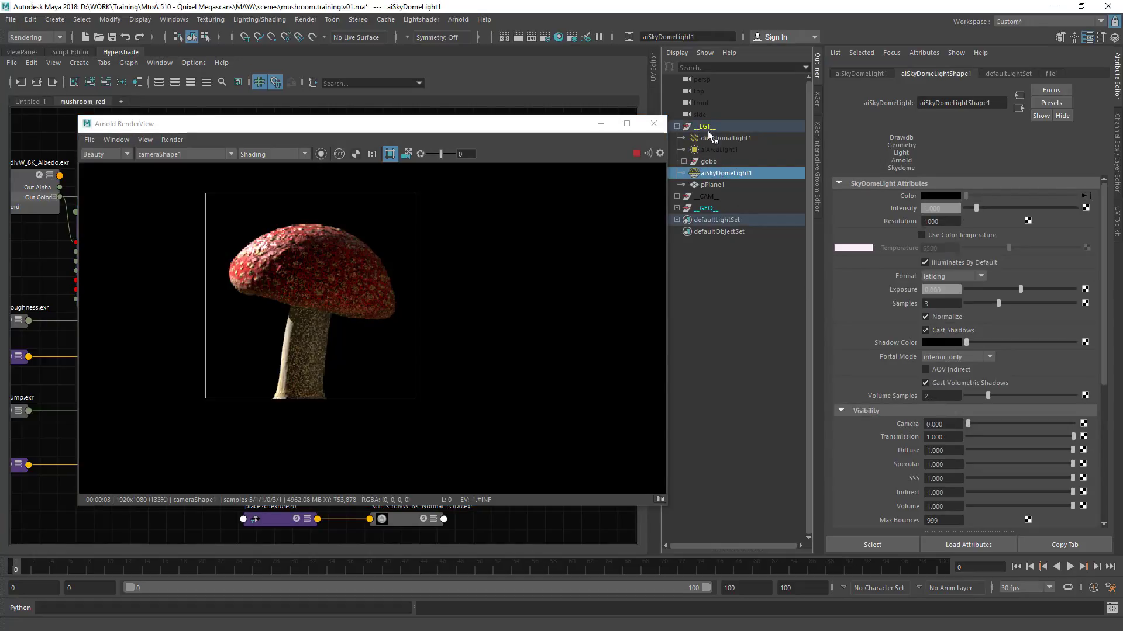
click(730, 139)
click(866, 255)
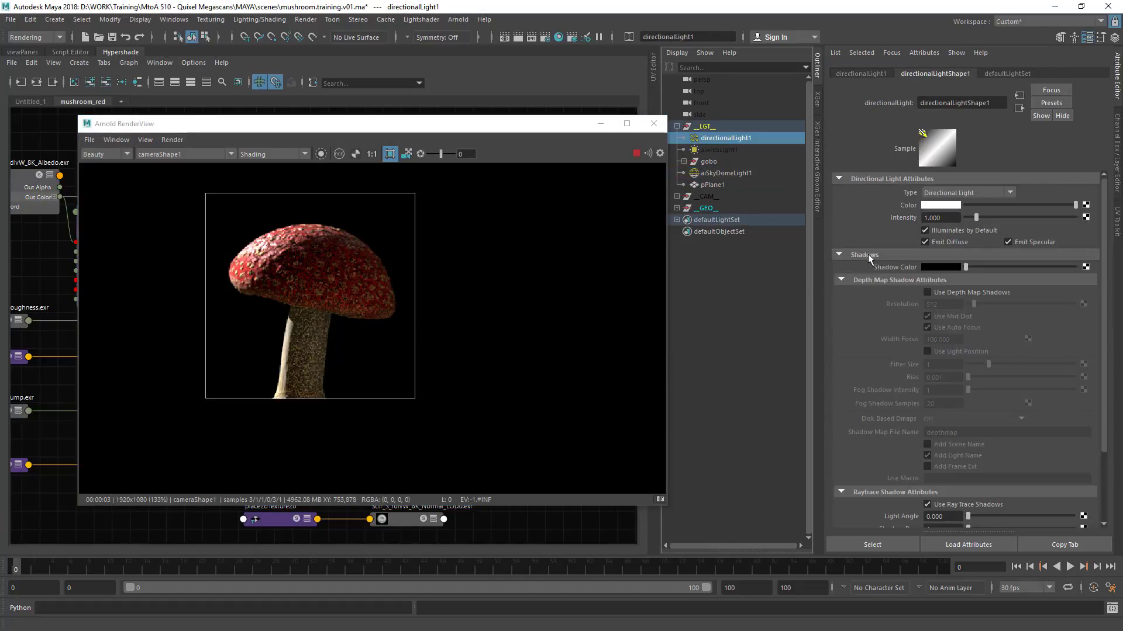
click(863, 256)
click(863, 282)
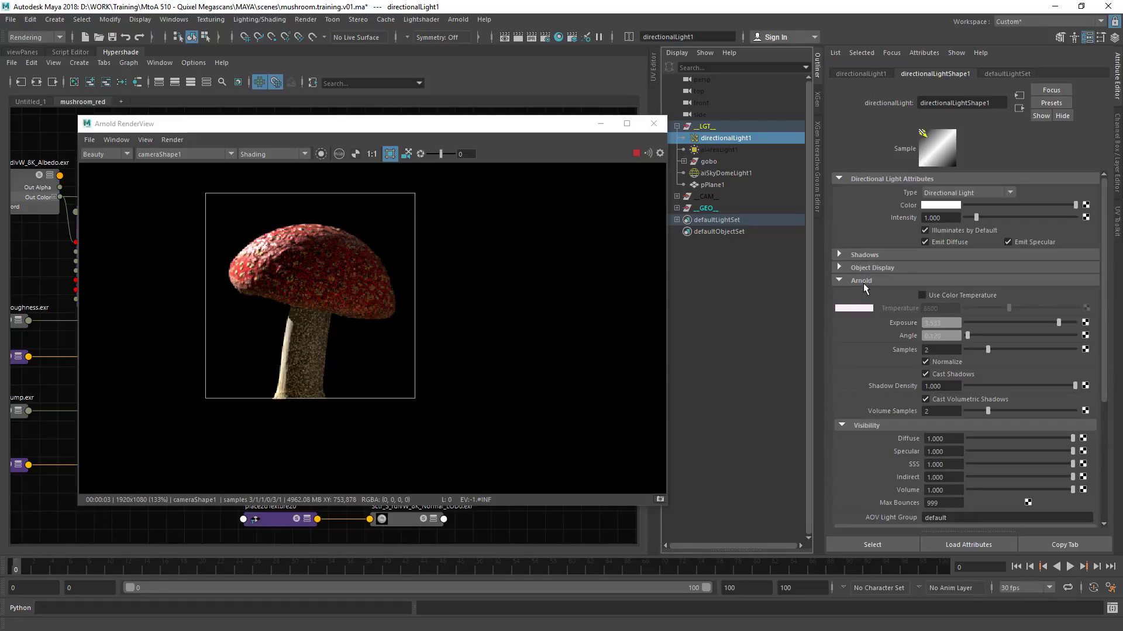
click(864, 281)
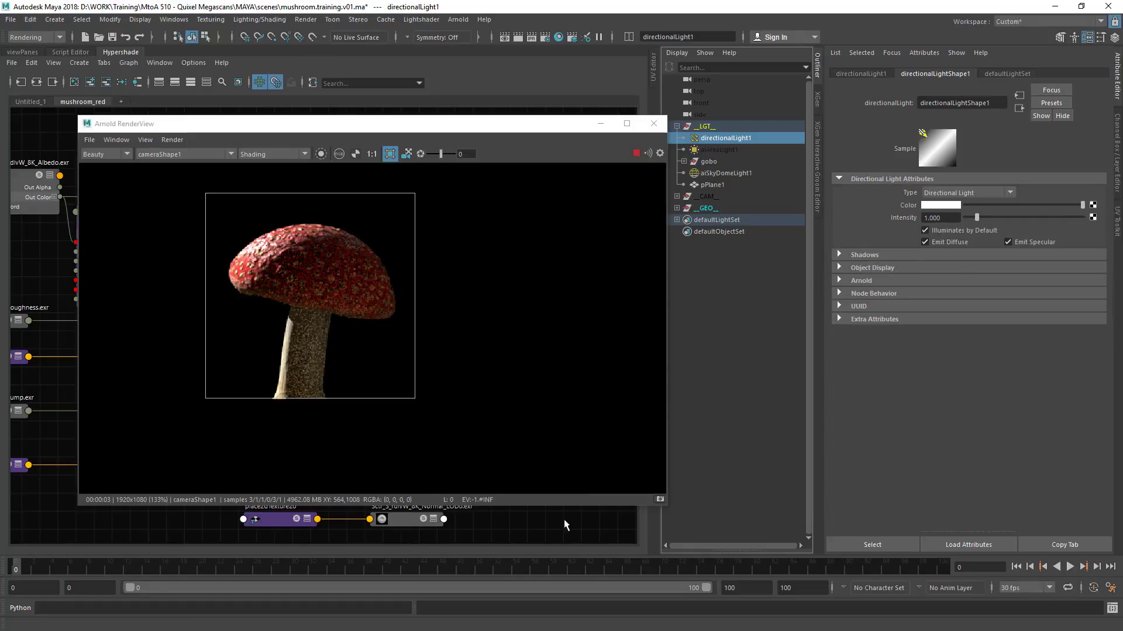
Step: Set the Arnold Camera (AA) samples to 4 and the Diffuse samples to 2 in the render settings
click(560, 38)
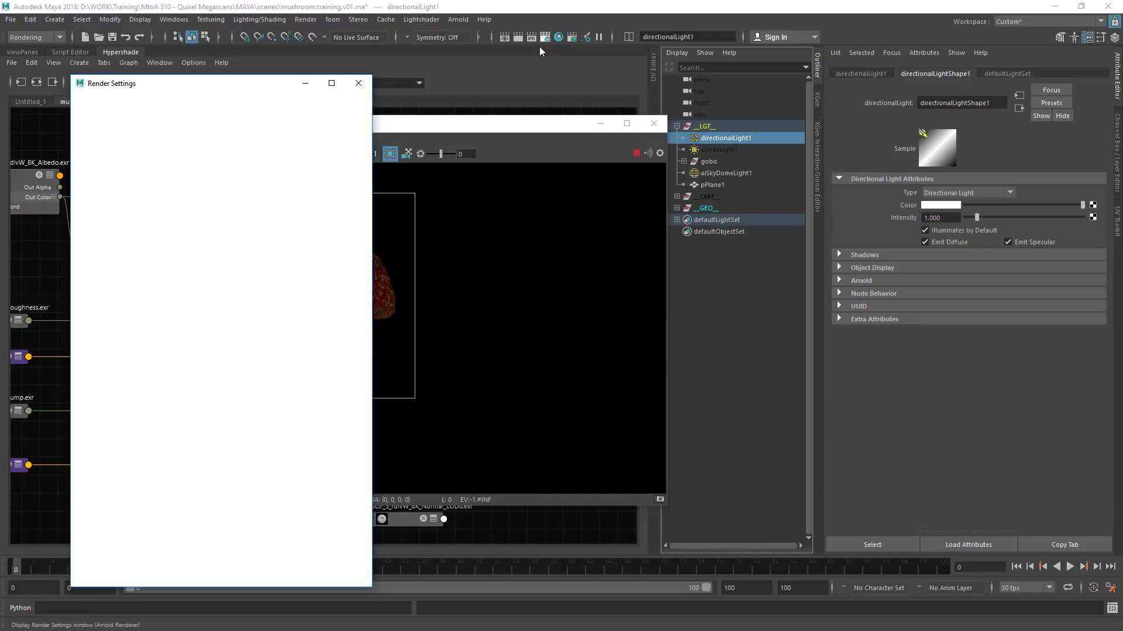
click(181, 208)
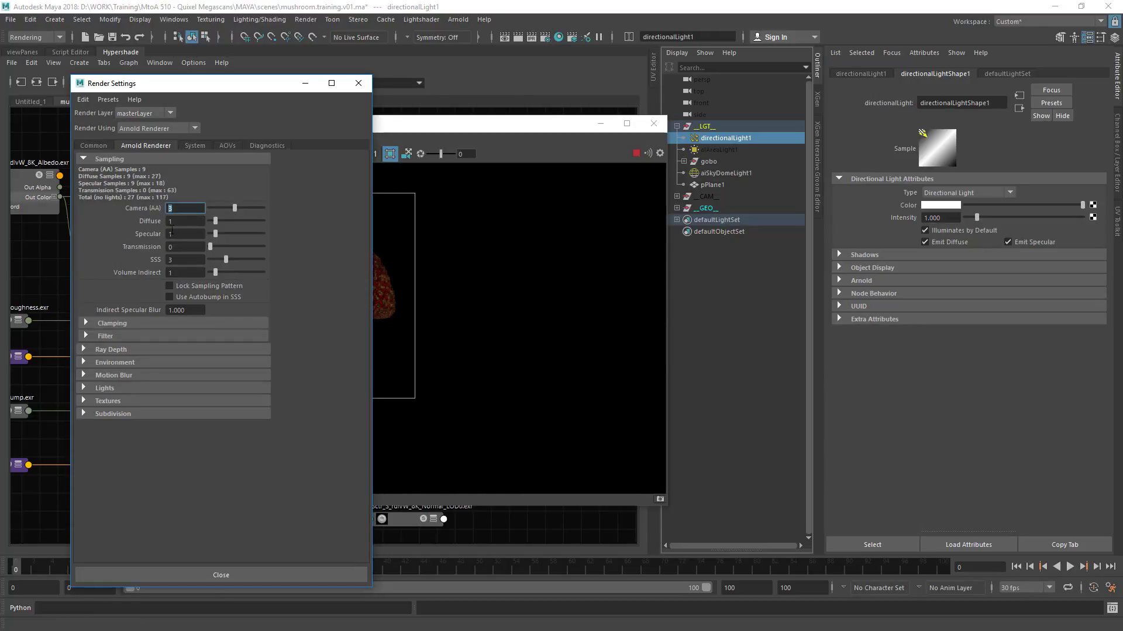
drag(174, 222, 156, 223)
text(2)
key(Return)
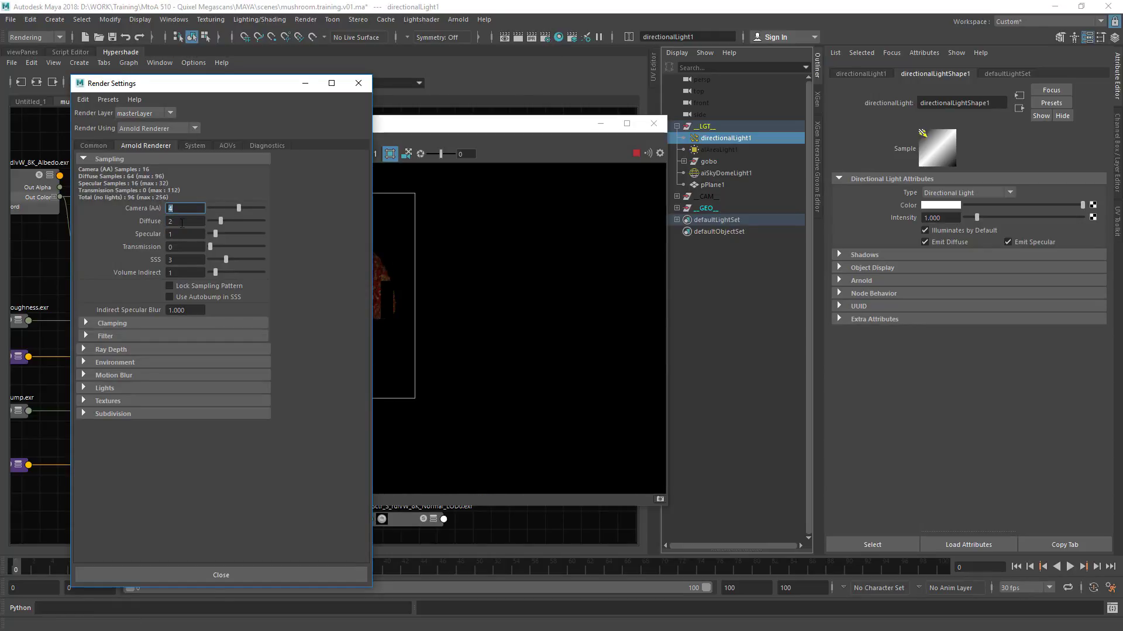
Step: Extend the render crop down over the leftmost mushroom's stem and bulb, close the render settings and store a snapshot of the render
click(473, 129)
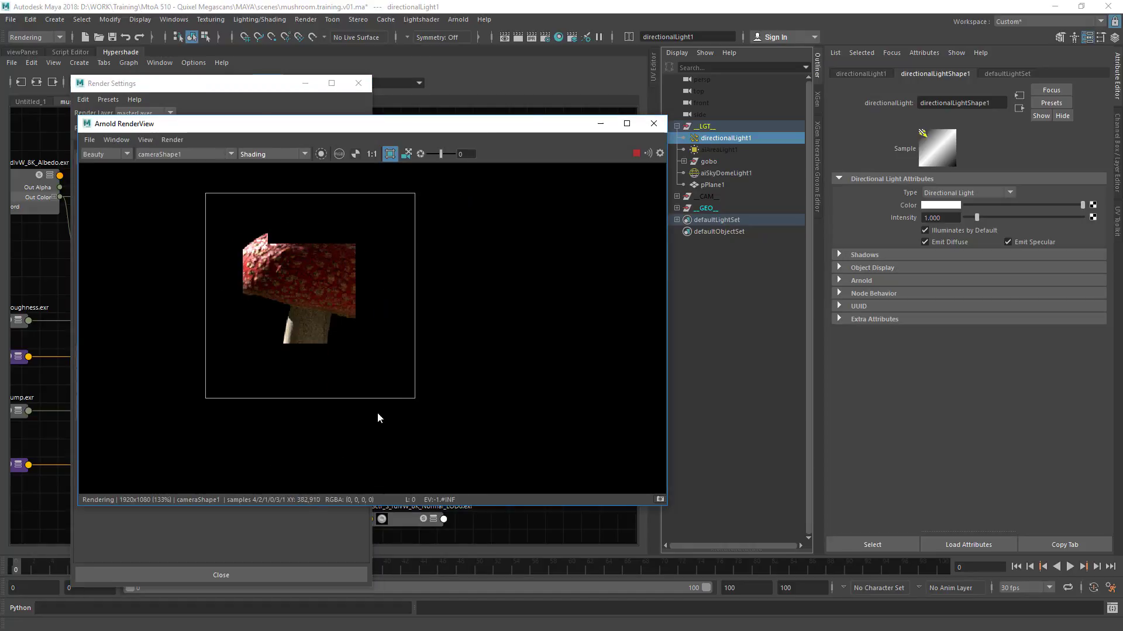
drag(413, 400, 392, 447)
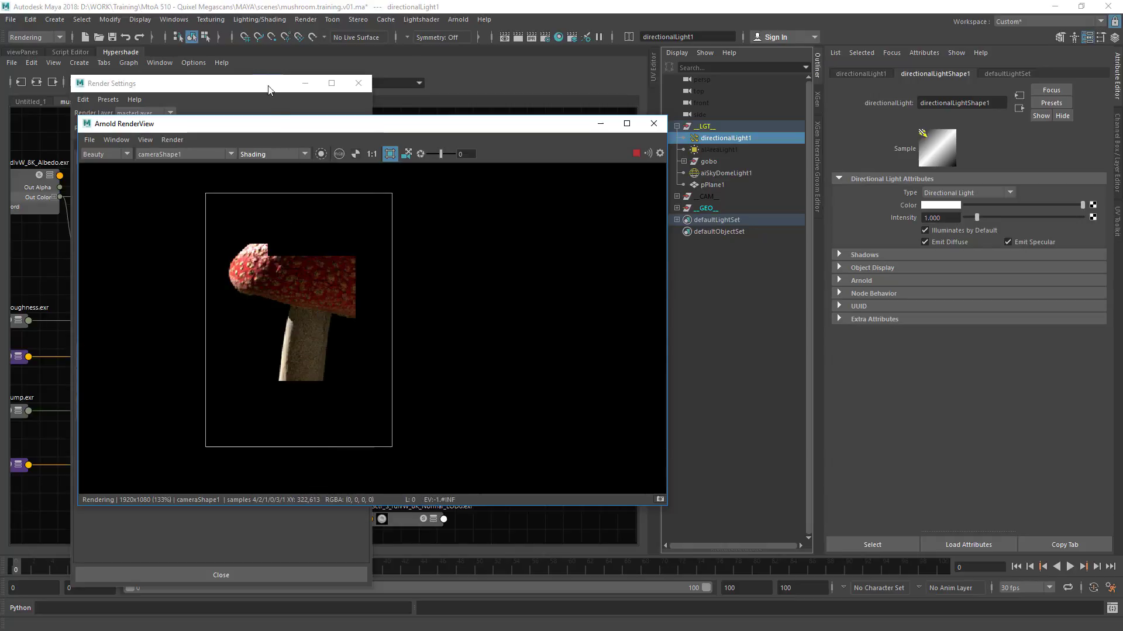
click(354, 104)
click(359, 86)
drag(322, 124, 439, 97)
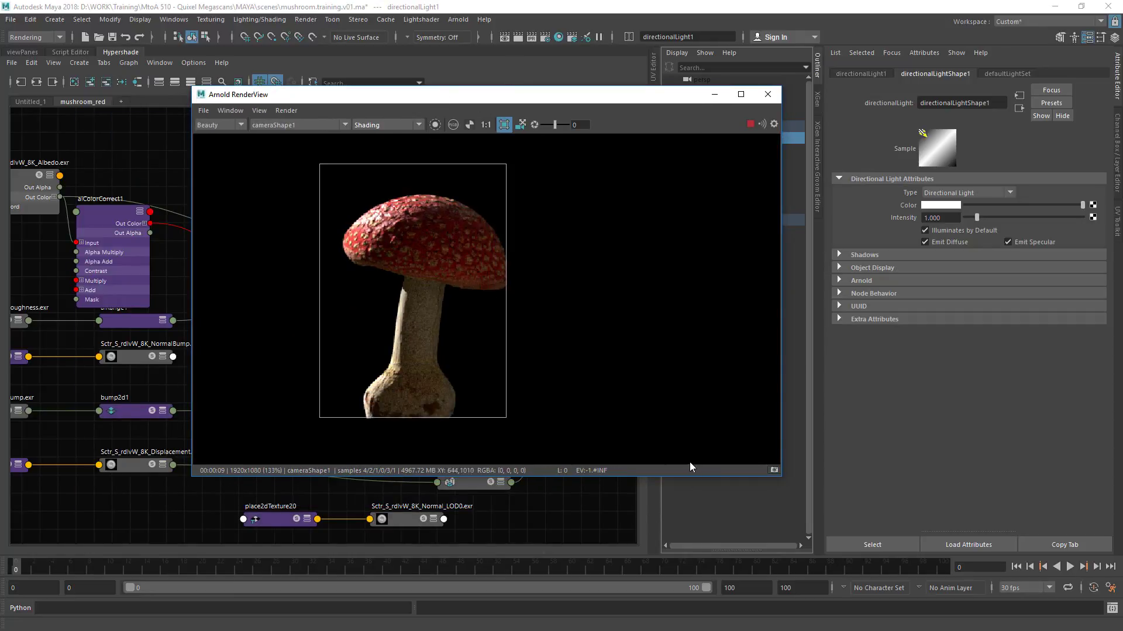
click(773, 470)
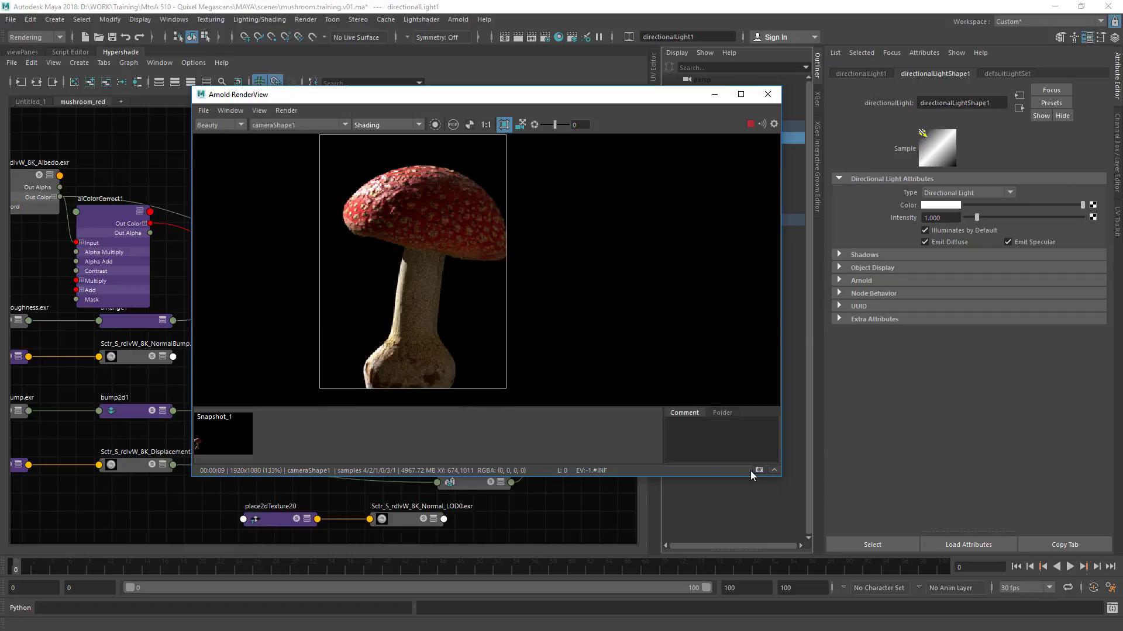
Step: Narrow the render view to fit the cropped mushroom and move it aside to uncover the ai_mushroom_red node
alt+drag(582, 221, 499, 444)
alt+right_drag(635, 380, 348, 274)
middle_drag(283, 292, 354, 303)
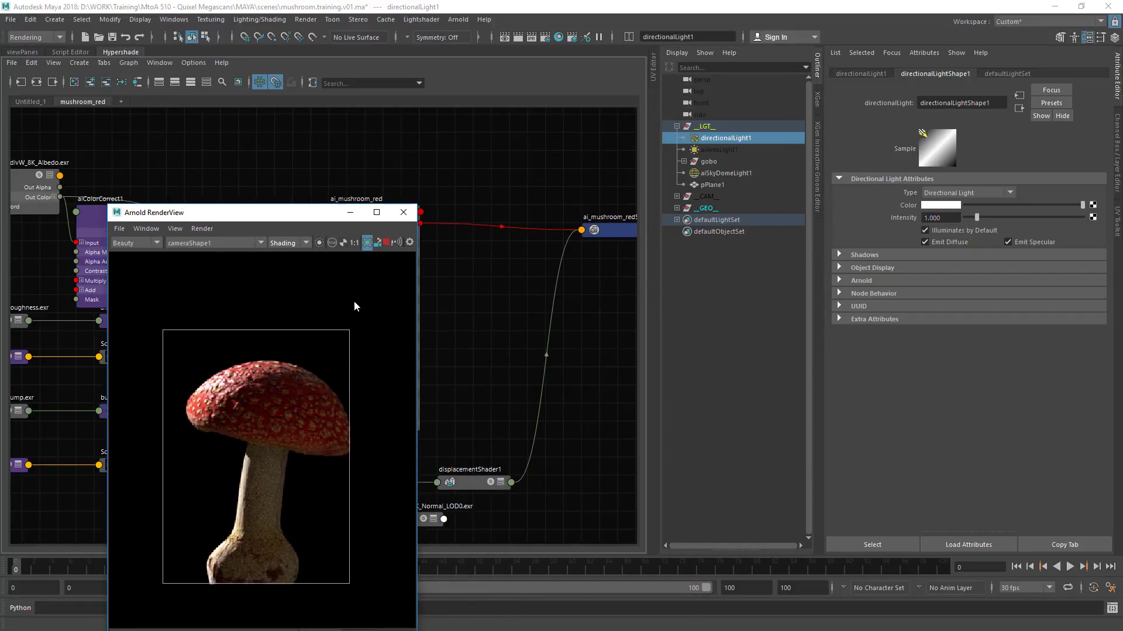
alt+drag(301, 260, 327, 165)
alt+right_drag(353, 160, 343, 273)
alt+right_drag(392, 358, 391, 304)
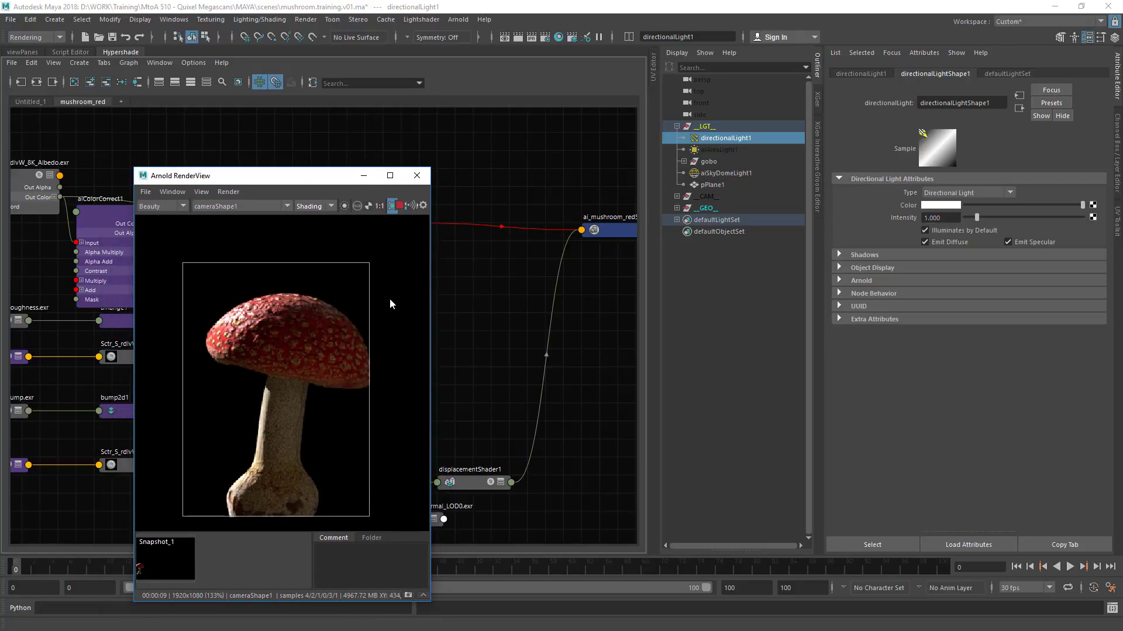
middle_drag(387, 301, 388, 284)
alt+drag(388, 234, 230, 224)
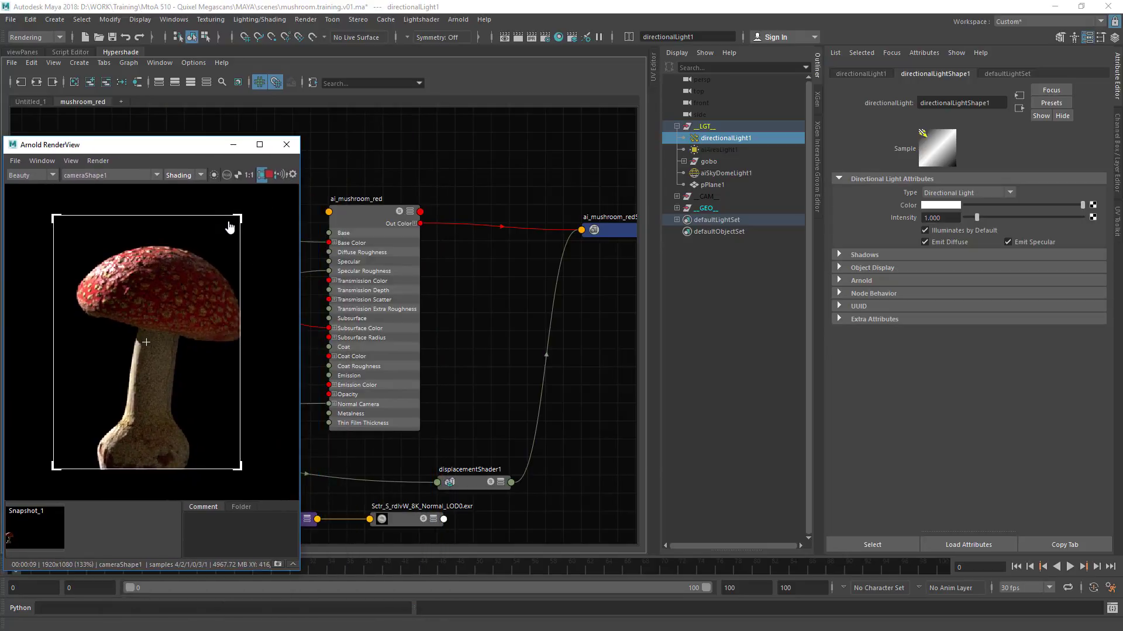
Step: Set the ai_mushroom_red shader's Subsurface Weight to 1 and its Radius color to white
click(370, 232)
alt+drag(261, 183, 434, 144)
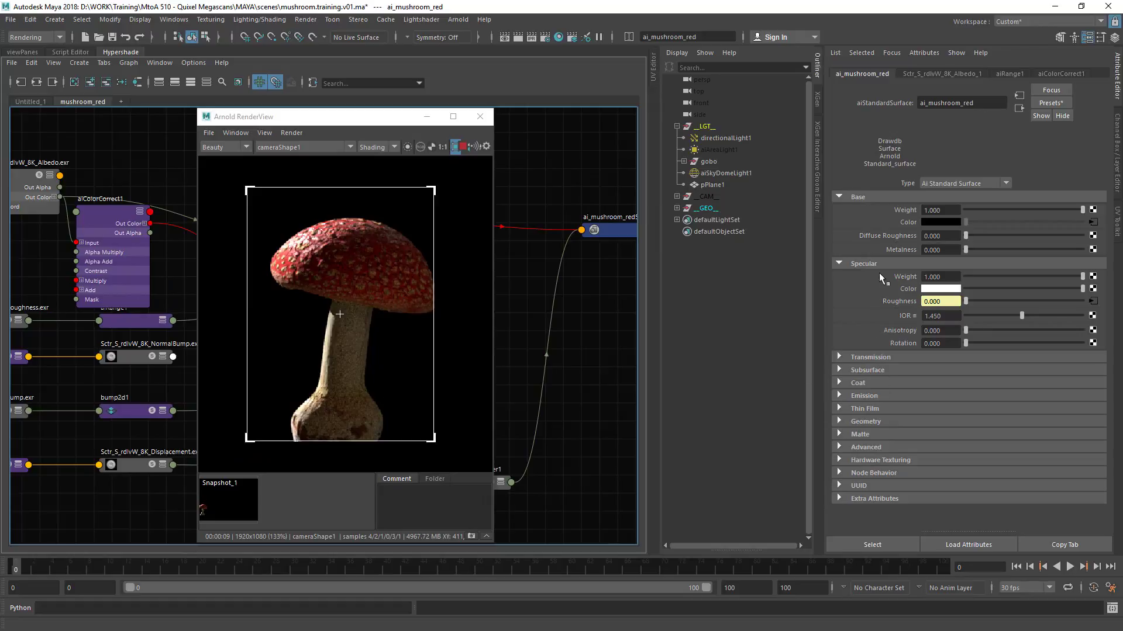
click(867, 370)
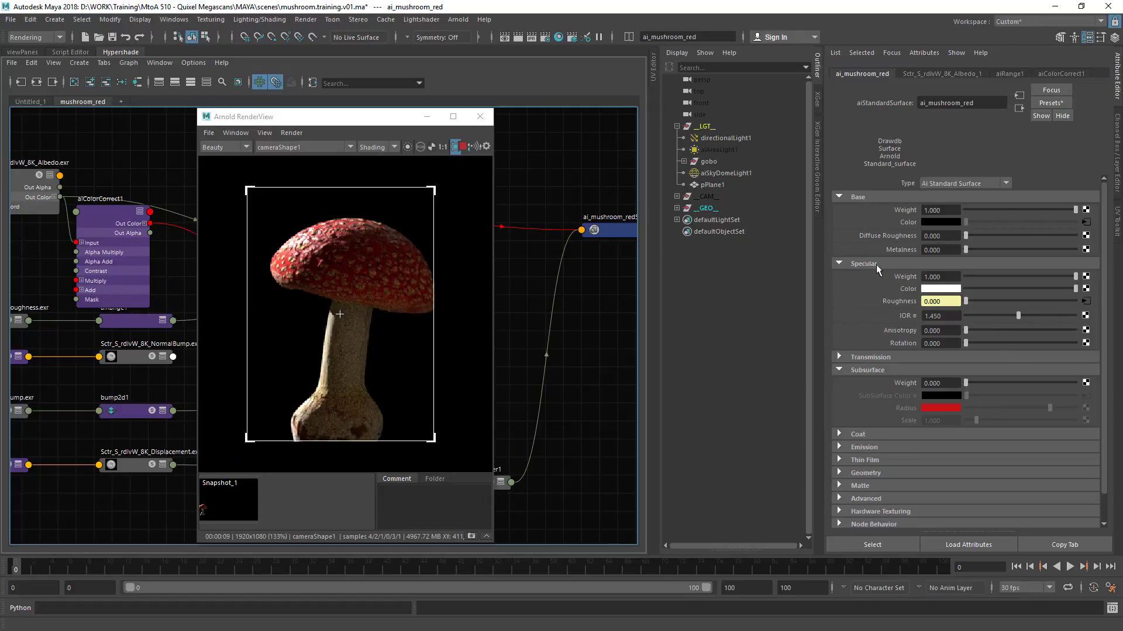
click(857, 197)
click(863, 210)
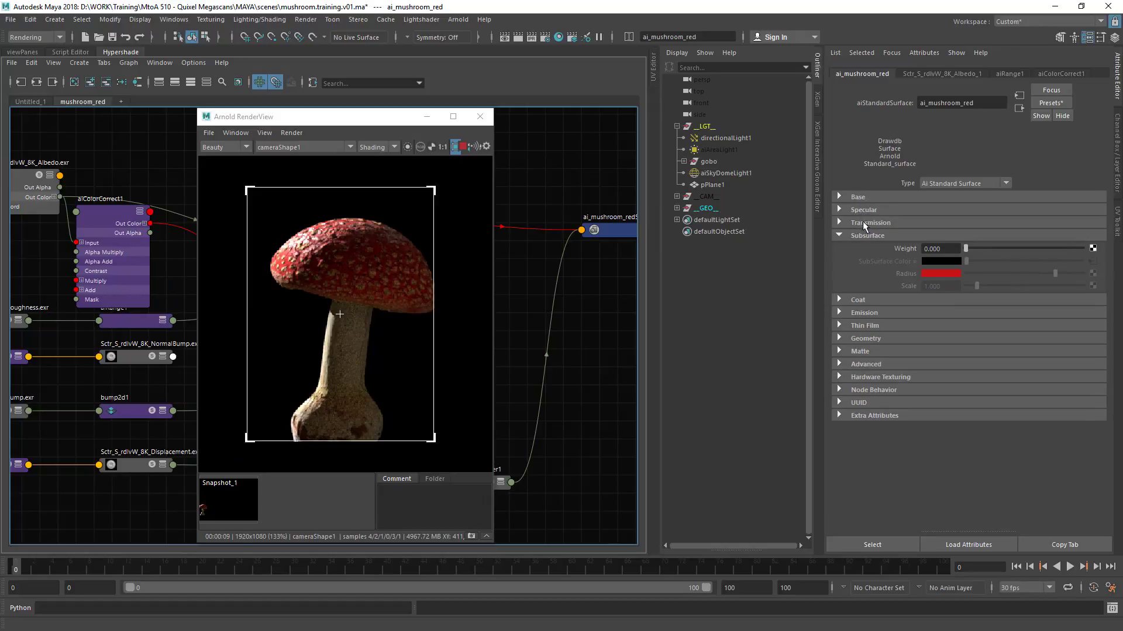
double_click(934, 249)
text(1)
key(Return)
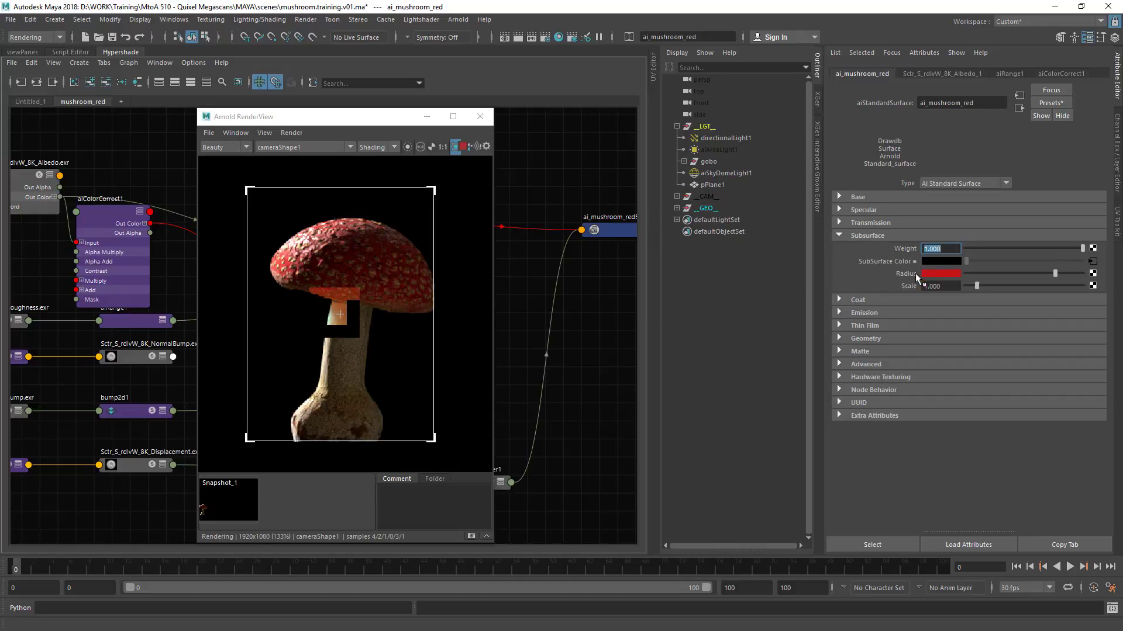
click(934, 273)
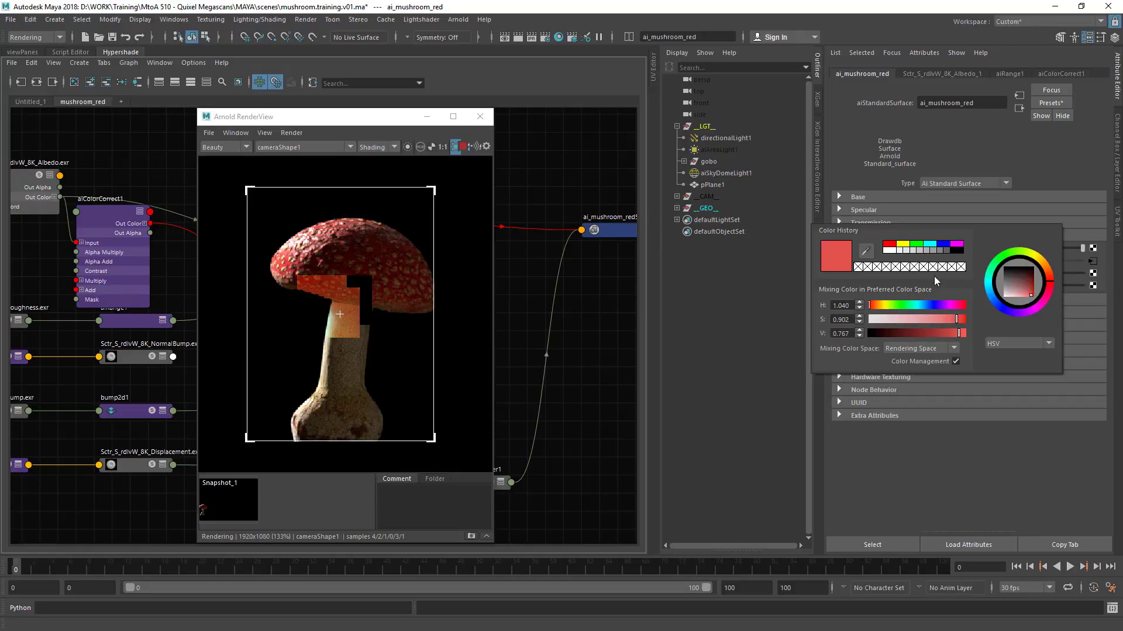
click(886, 250)
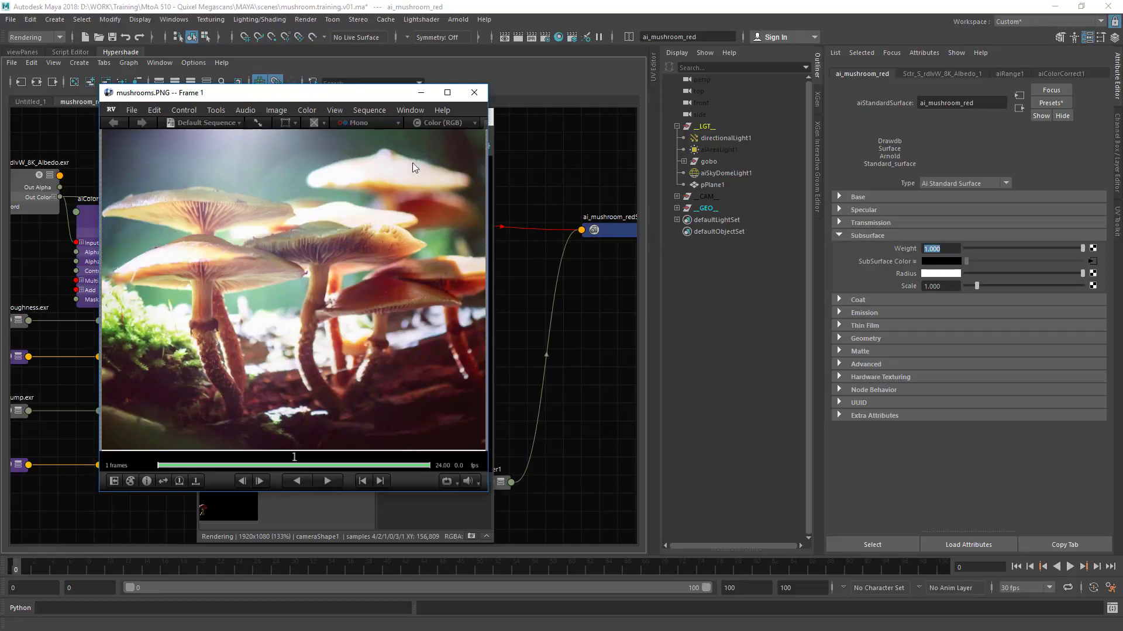
Step: Shrink the mushrooms.PNG reference in RV, zoom in on its backlit caps and stems, and place it beside the render for comparison
drag(487, 85, 294, 142)
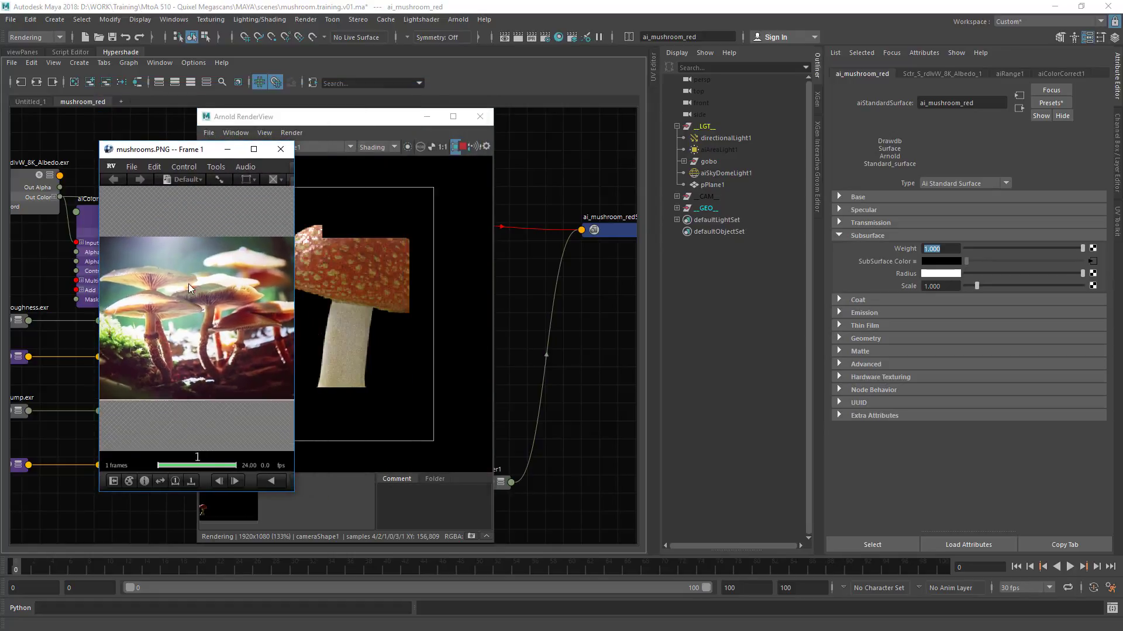
scroll(168, 325, up, 3)
scroll(167, 317, down, 2)
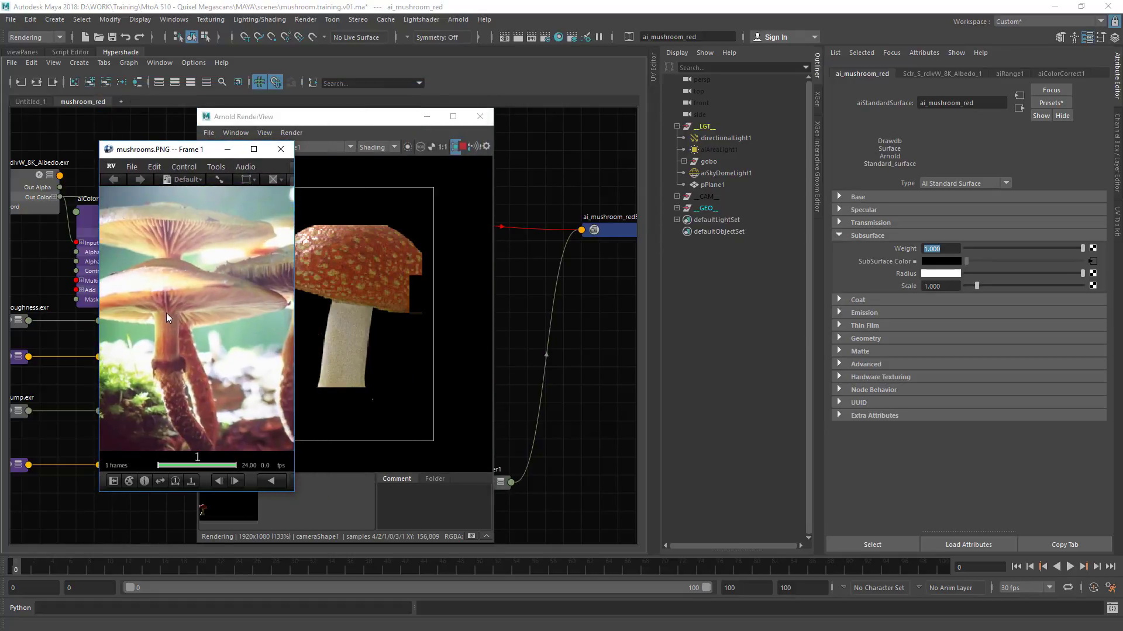
scroll(211, 281, down, 3)
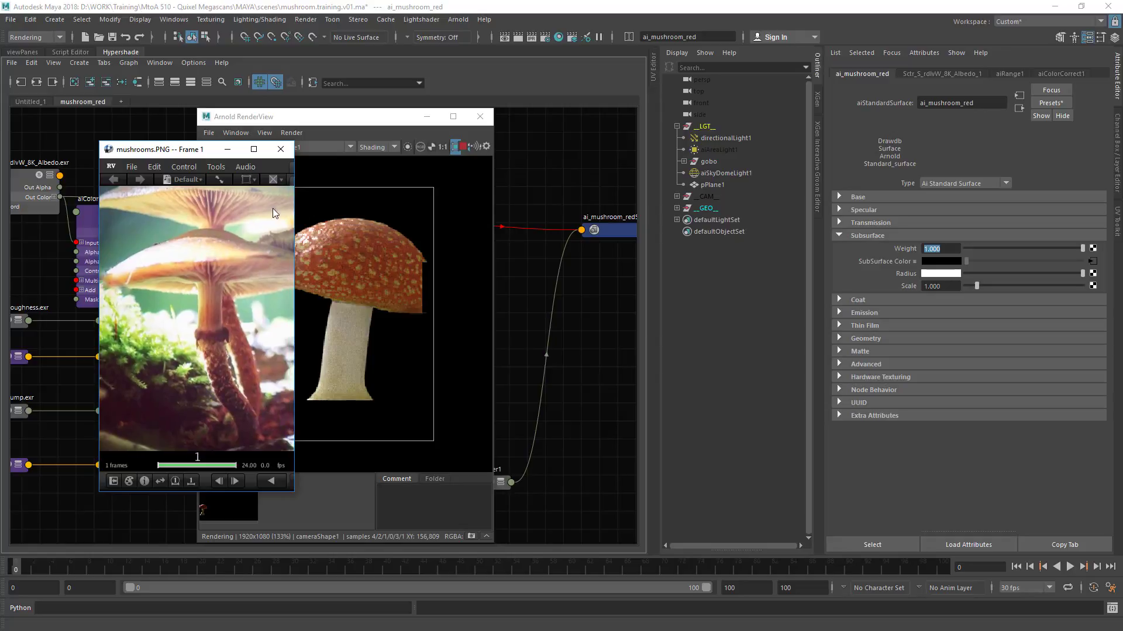
drag(194, 149, 109, 66)
drag(300, 117, 395, 77)
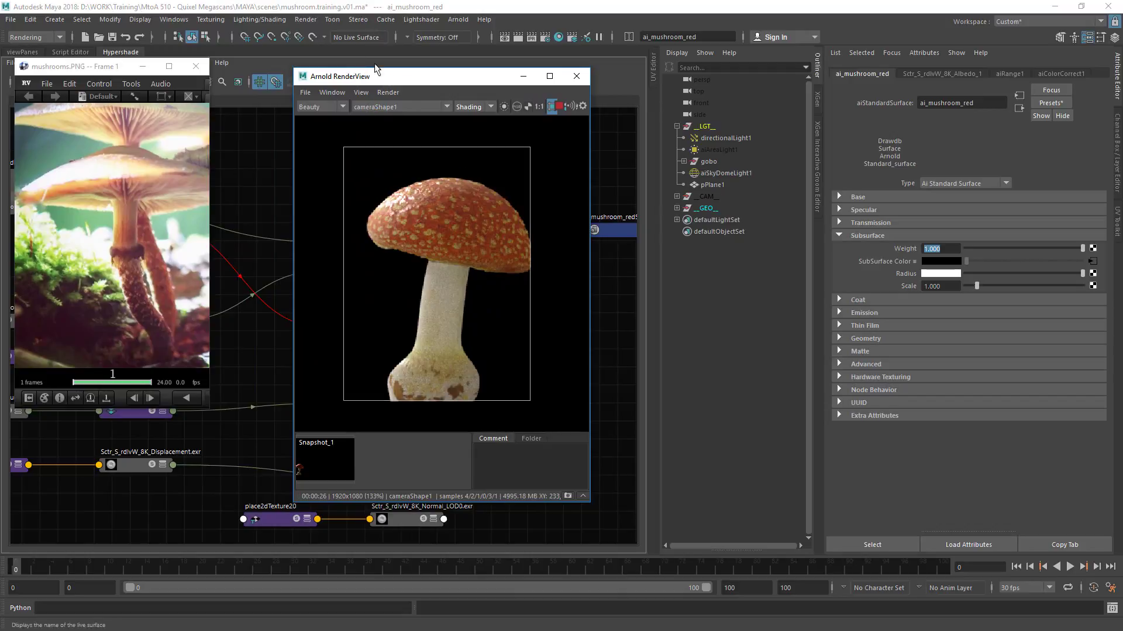
Step: Turn Progressive Refinement back on, lower the Subsurface Radius to near black and crop the render to the mushroom's upper stem
click(395, 93)
click(416, 177)
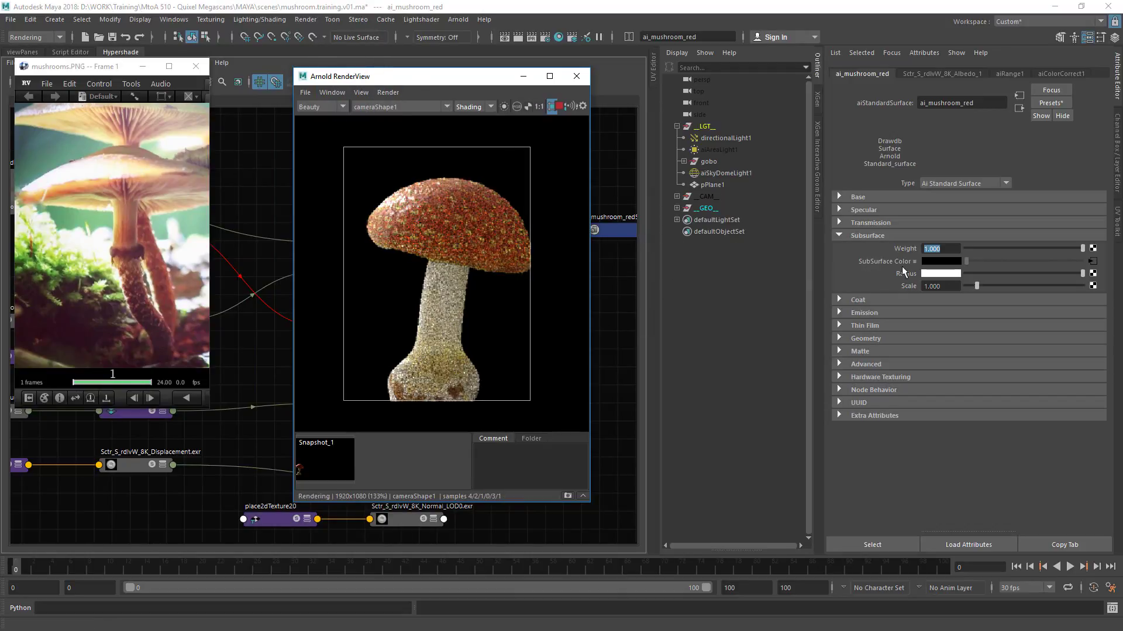
drag(1002, 274, 973, 274)
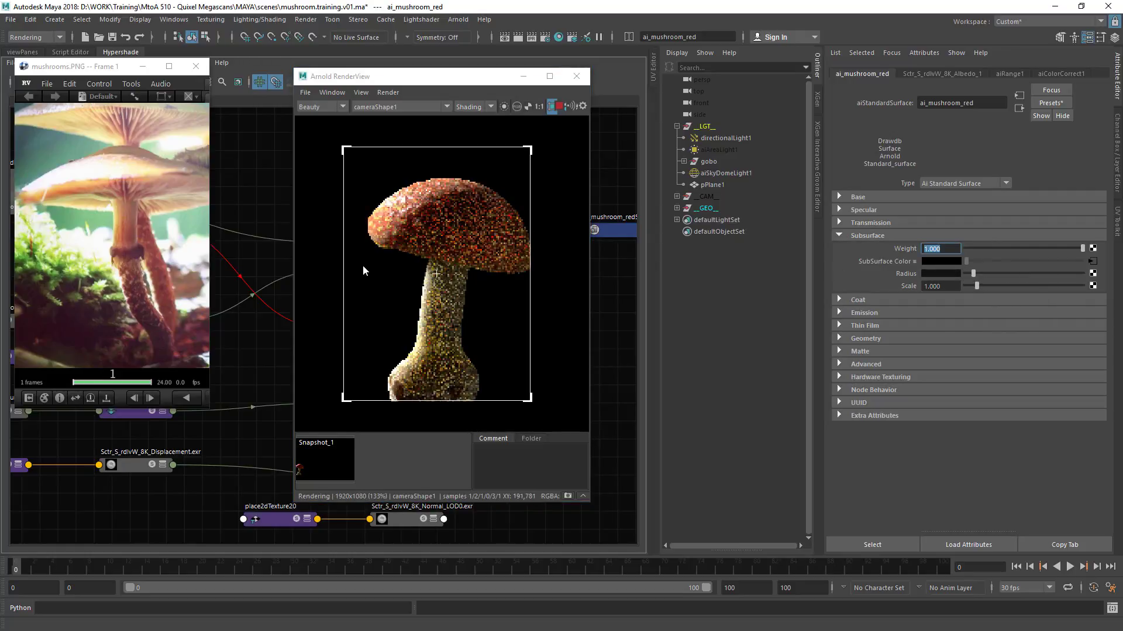
drag(408, 244, 484, 338)
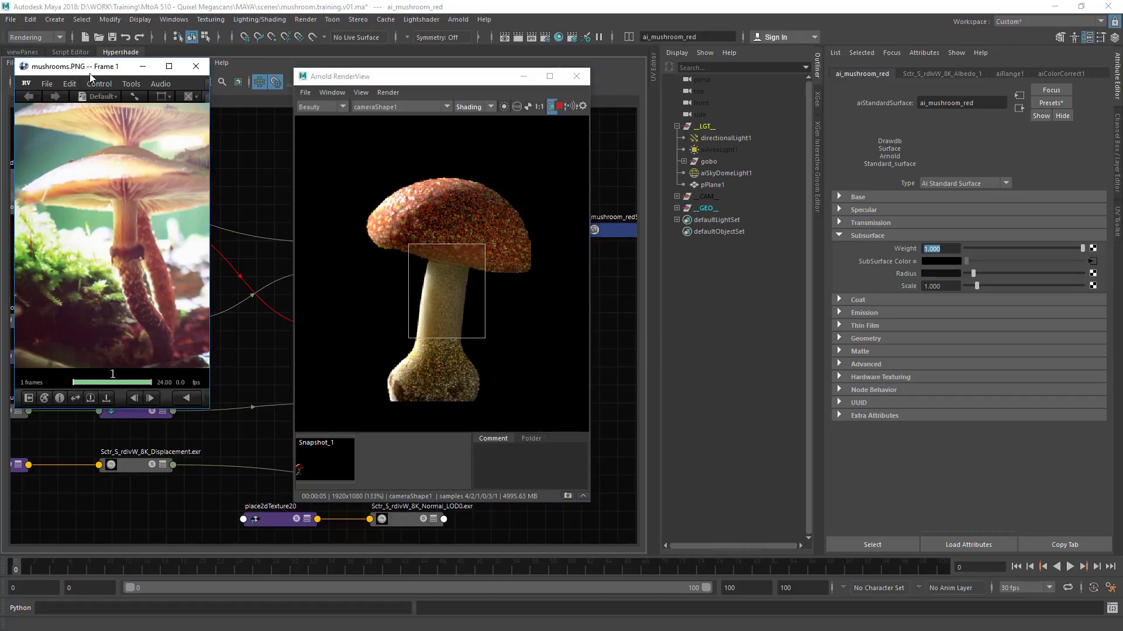
Step: Move the reference image and the render view off the workspace, bring up the 3D viewport and widen it
drag(94, 68, 0, 181)
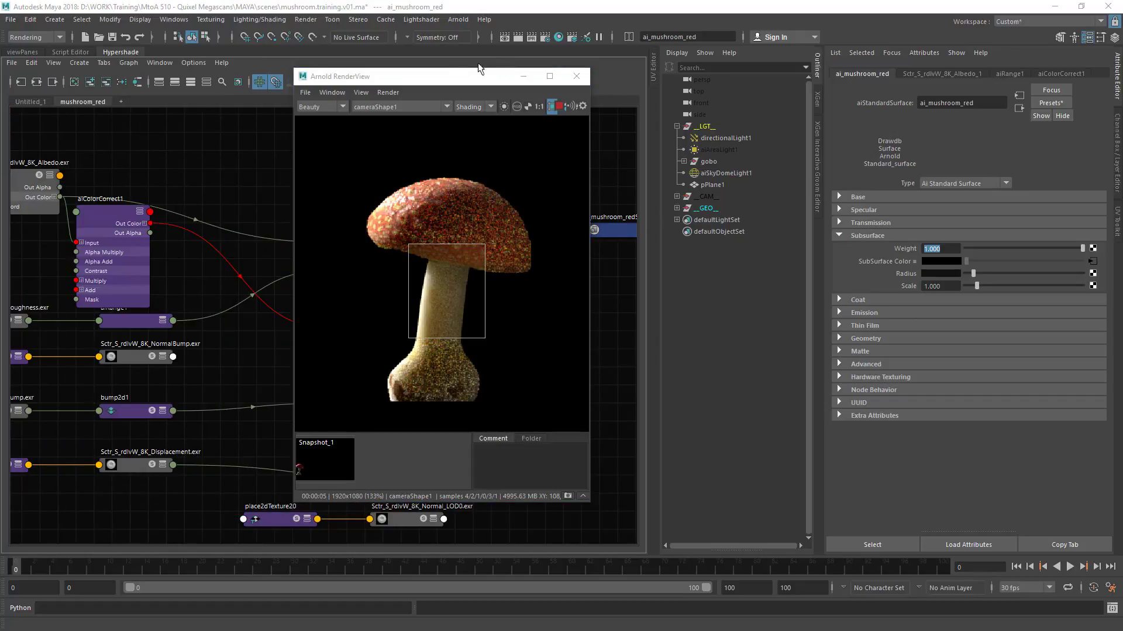
drag(478, 68, 0, 70)
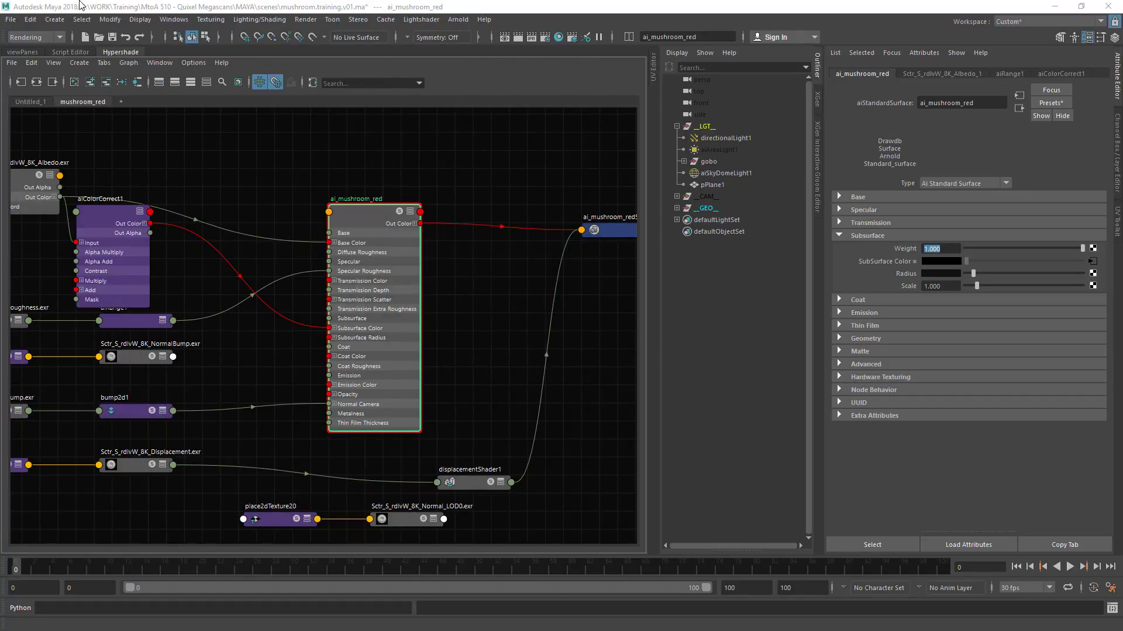
click(24, 53)
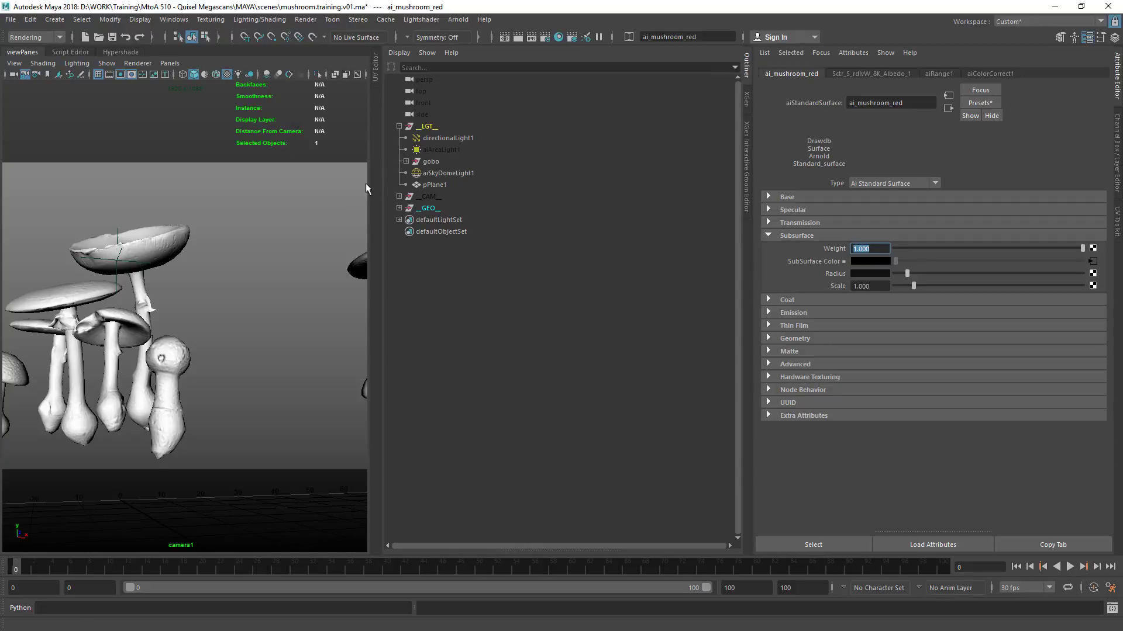
drag(366, 183, 391, 201)
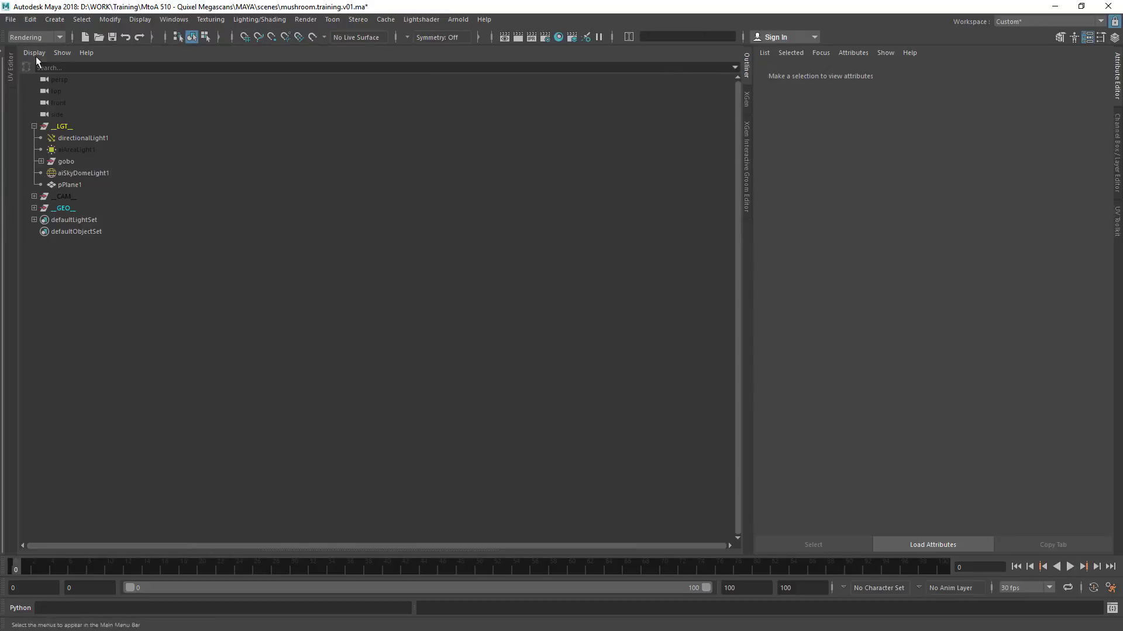
drag(5, 71, 577, 175)
Step: Switch the viewport to the perspective camera, then select the tallest mushroom and frame it
key(space)
drag(327, 319, 348, 283)
click(247, 353)
key(f)
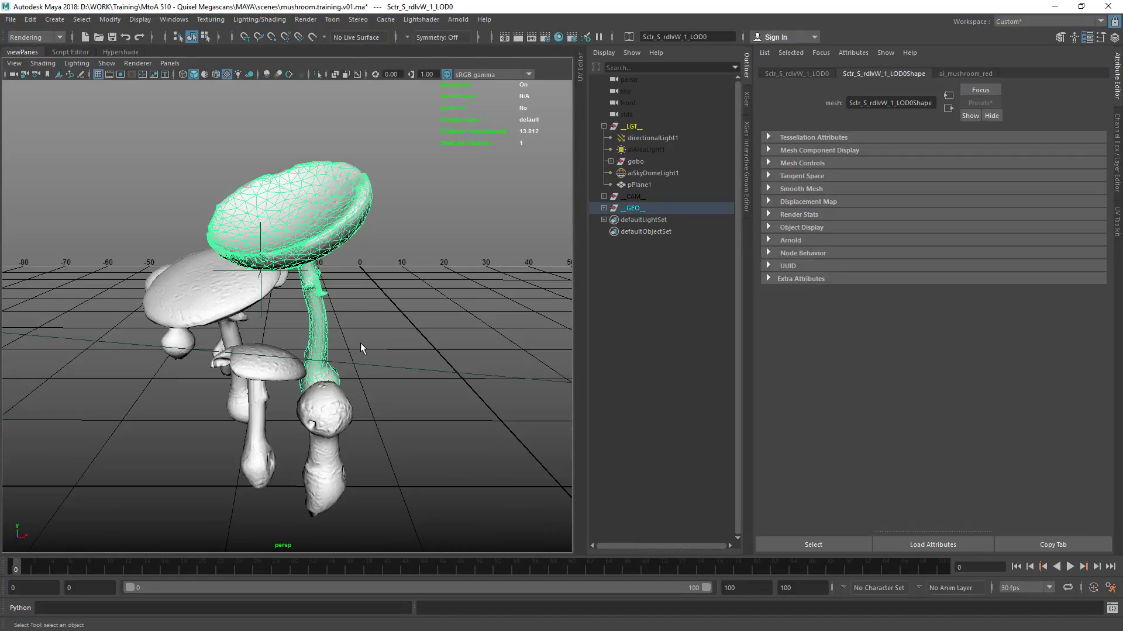
Step: Create a polygon cube and move it onto the stem of the small mushroom at the group's outer edge
click(344, 348)
shift+right_drag(373, 332, 377, 371)
alt+drag(351, 366, 431, 434)
key(w)
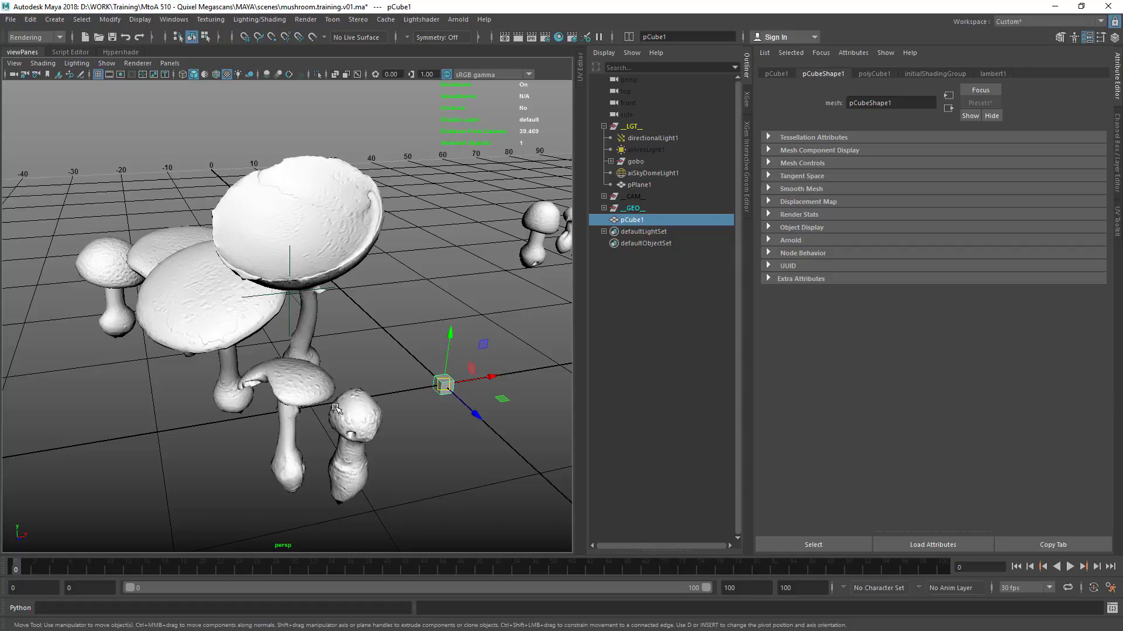
alt+drag(361, 440, 342, 373)
alt+right_drag(342, 373, 135, 336)
alt+drag(186, 352, 208, 333)
alt+right_drag(151, 341, 244, 356)
middle_drag(125, 334, 124, 342)
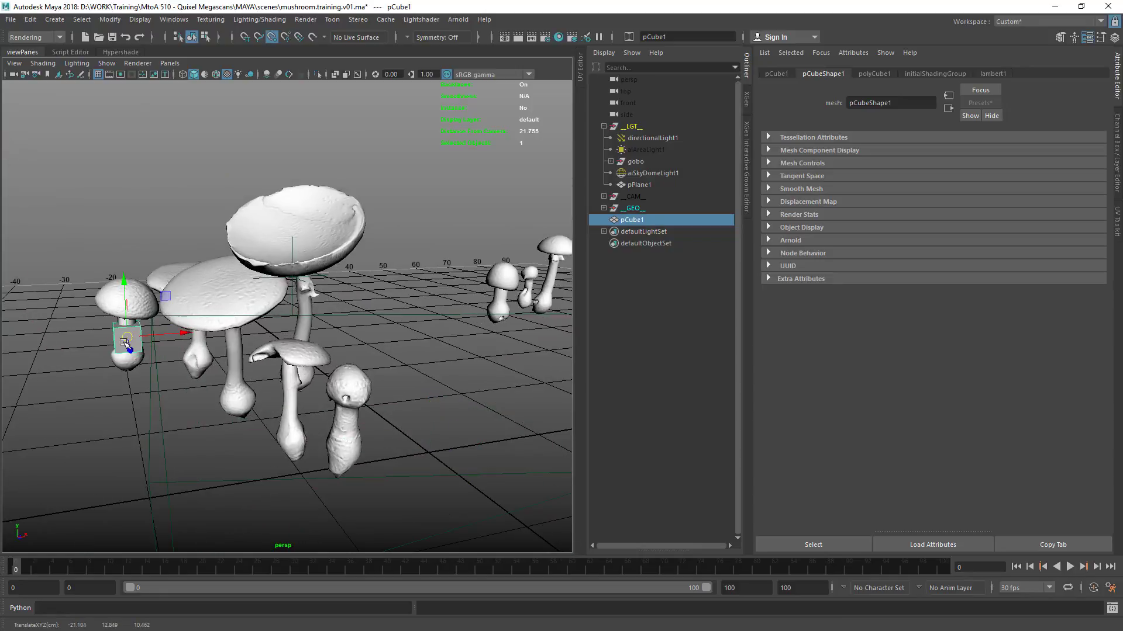
Step: Frame the cube against the mushroom stem and narrow it to 0.386 in X scale
key(f)
alt+right_drag(425, 325, 286, 356)
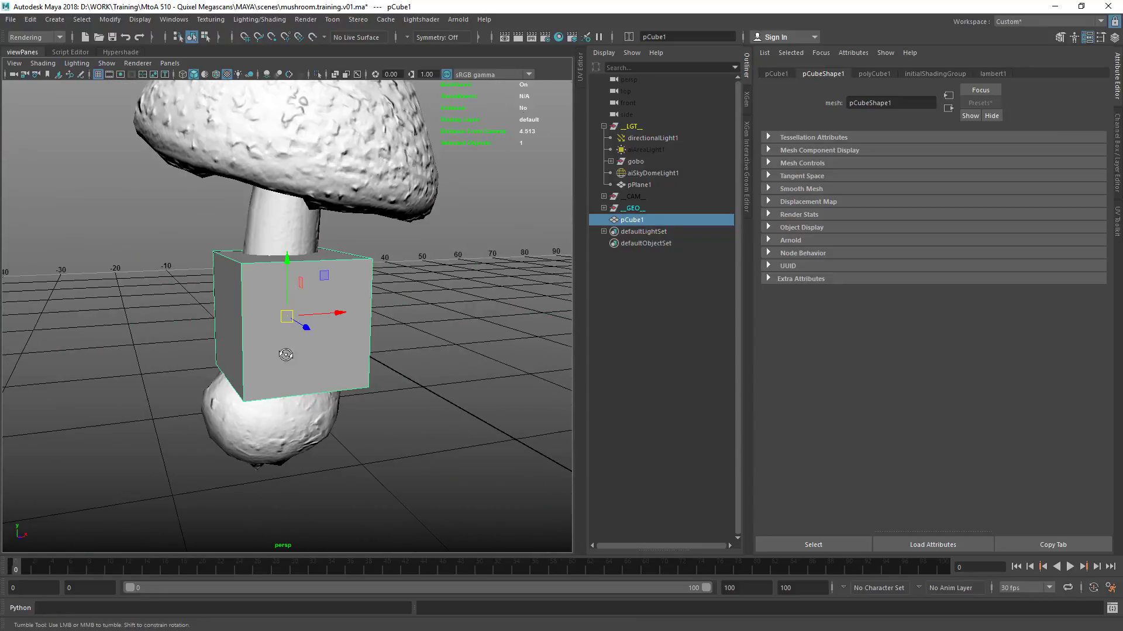
alt+drag(286, 356, 143, 302)
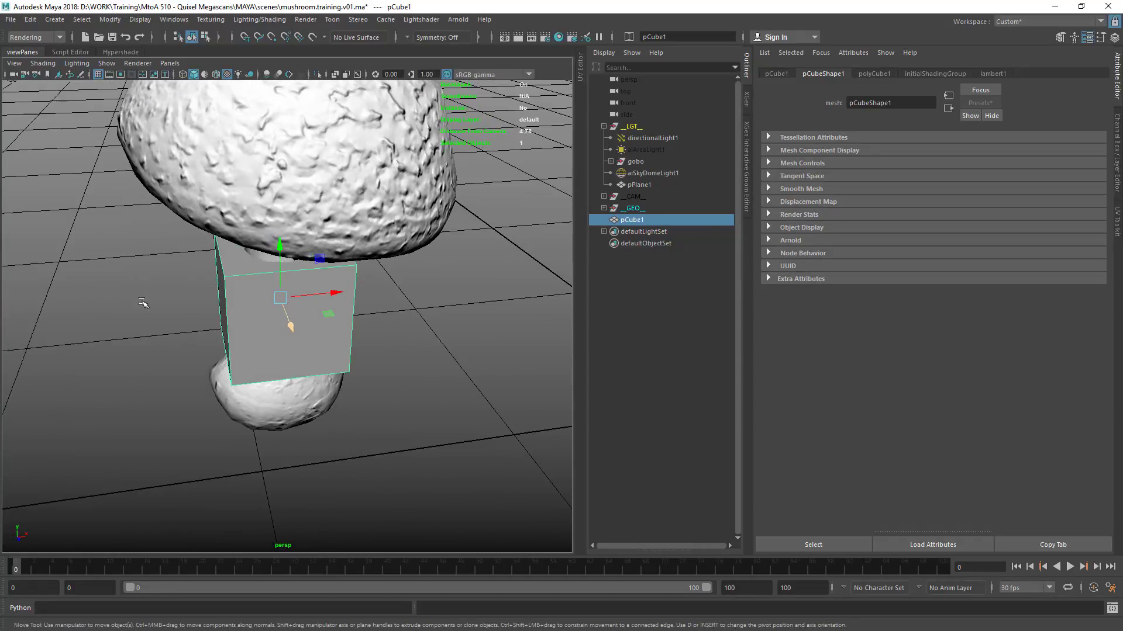
alt+right_drag(222, 299, 315, 314)
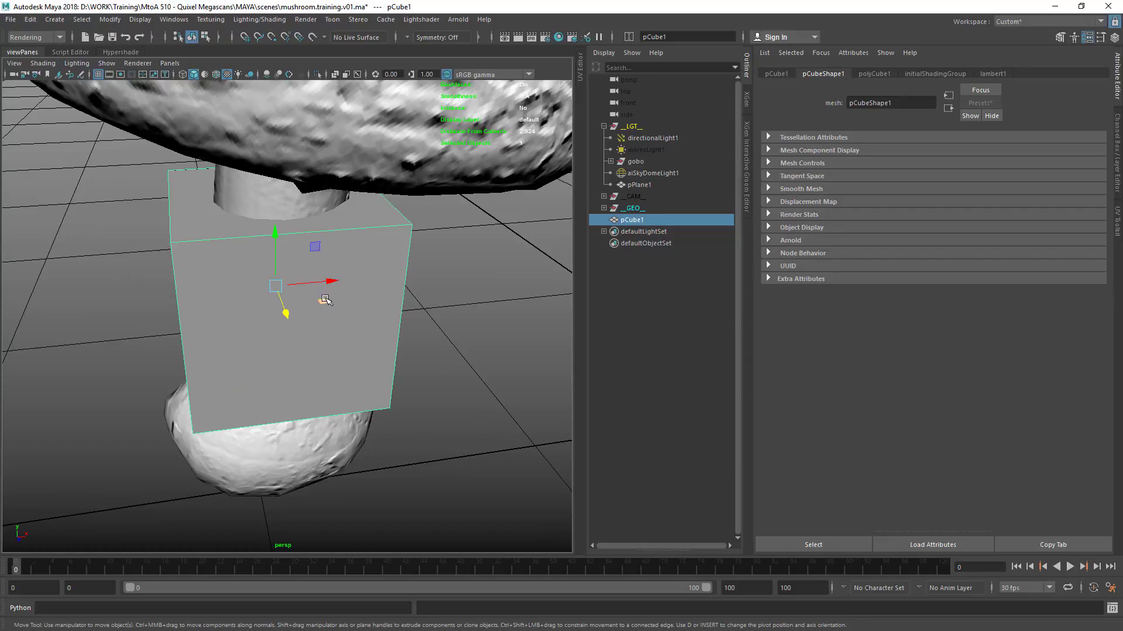
key(r)
mouse_move(323, 275)
mouse_down()
mouse_move(316, 287)
mouse_move(345, 281)
mouse_move(238, 283)
mouse_move(342, 282)
mouse_move(314, 285)
mouse_move(326, 283)
mouse_up()
key(r)
key(w)
alt+drag(351, 304, 310, 257)
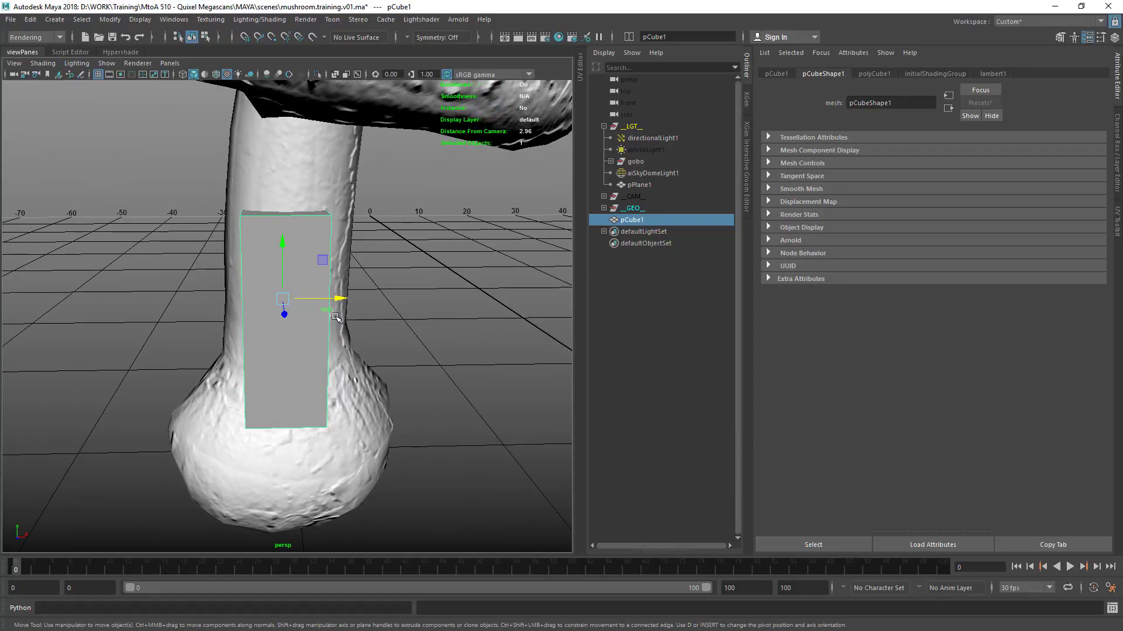
Step: Slide the cube along X to the stem's outer edge at -21.217 and show its transform attributes
drag(346, 299, 326, 298)
alt+drag(264, 171, 218, 212)
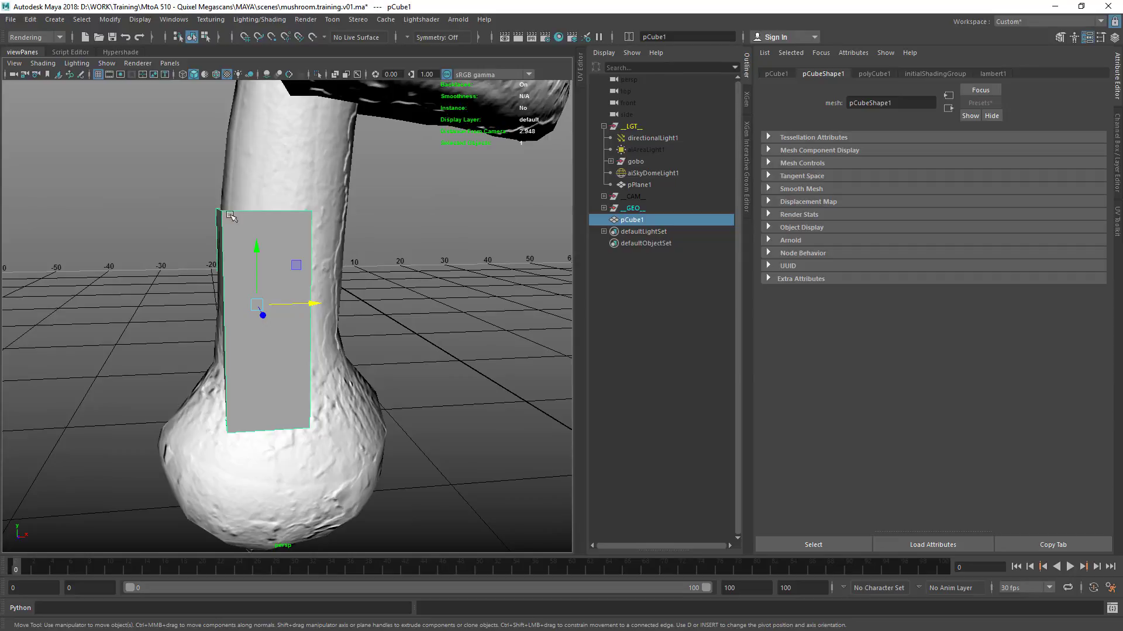
alt+drag(282, 245, 309, 237)
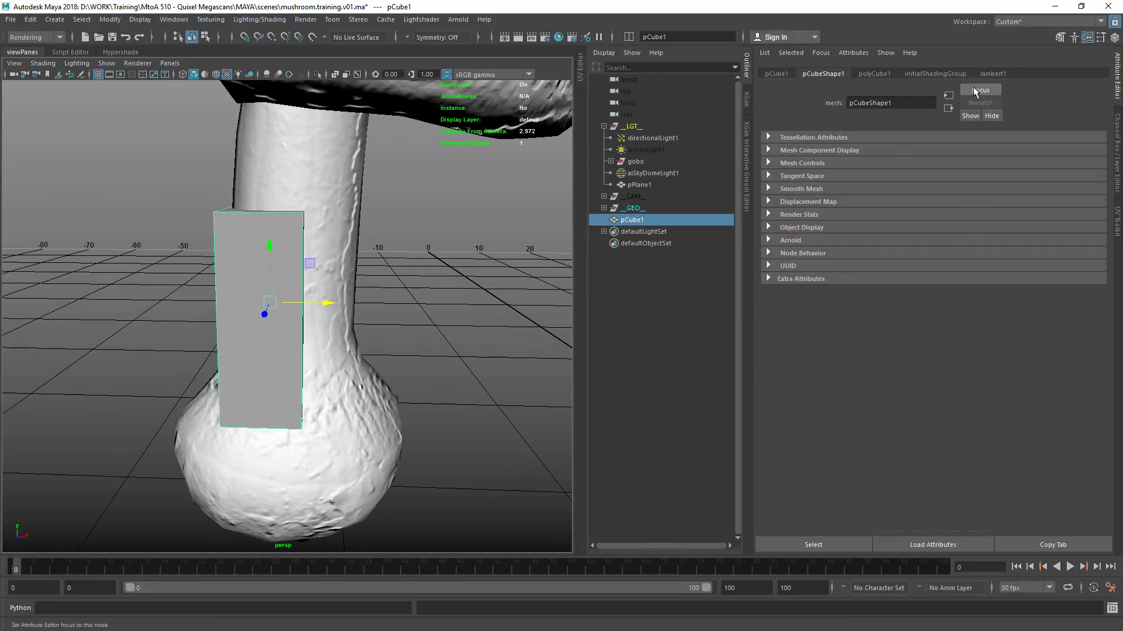
click(779, 73)
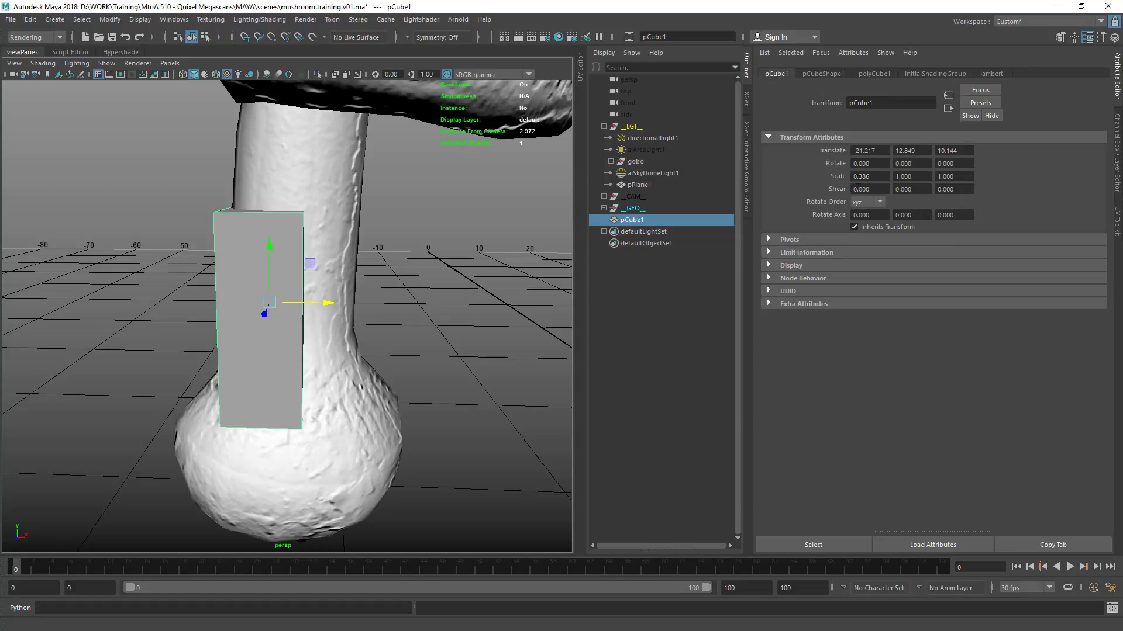
Step: Move the cube clear of the mushroom to X -23.270 and place the Arnold RenderView over the viewport
drag(308, 304, 5, 229)
drag(0, 93, 569, 113)
drag(102, 306, 48, 314)
drag(506, 111, 408, 90)
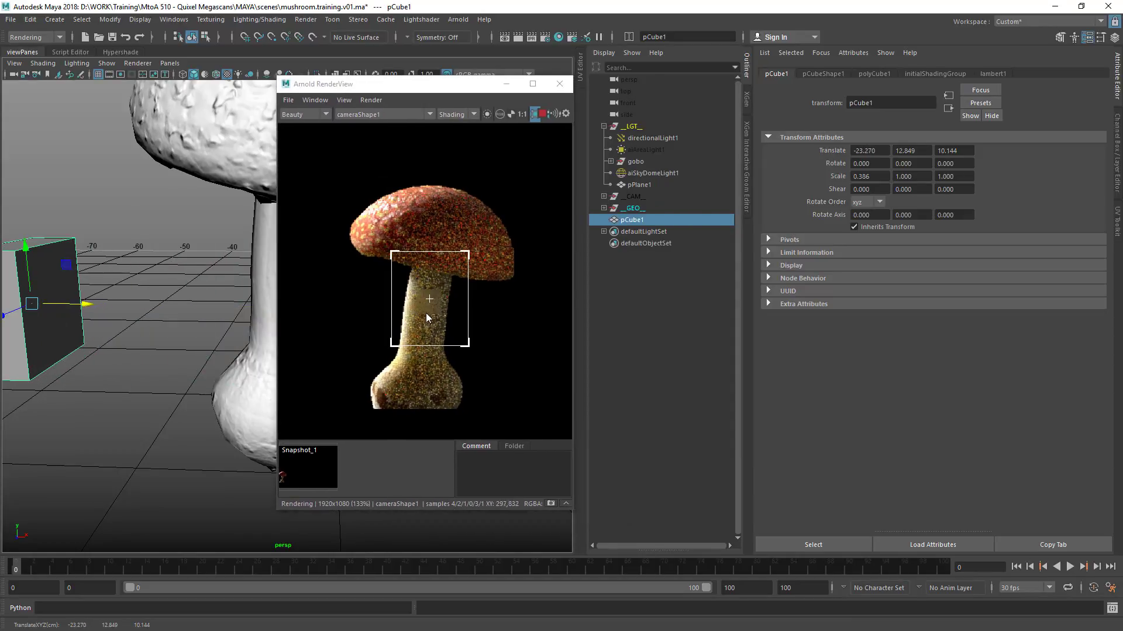
Step: Pick the mushroom from the render and try brighter greys for its Subsurface Radius, settling on a darker grey
click(422, 313)
click(874, 261)
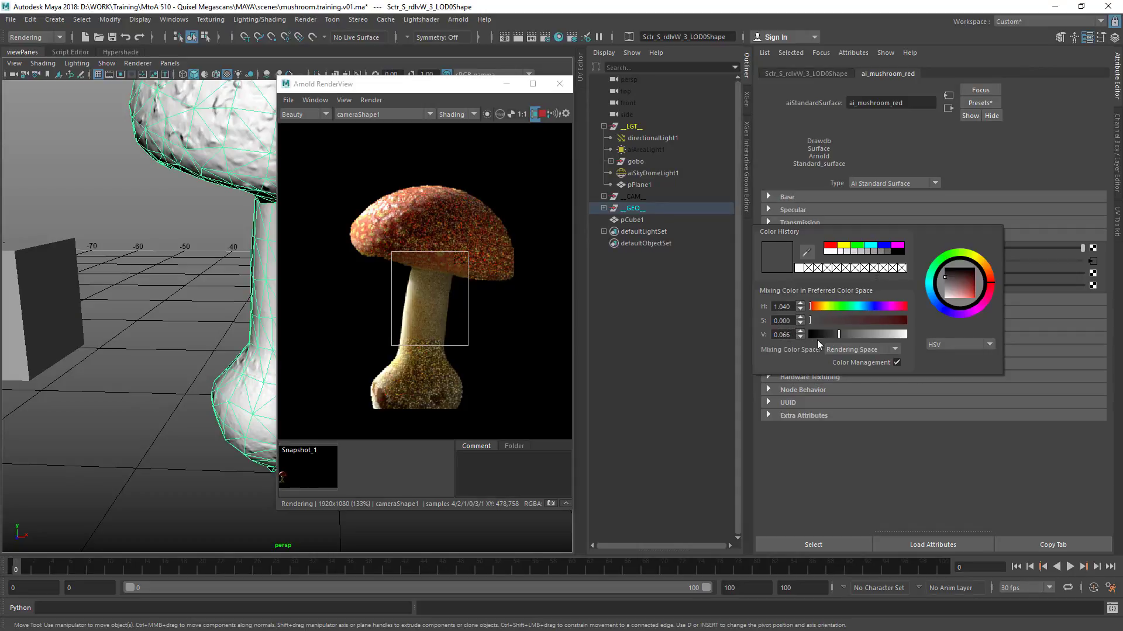
drag(838, 334, 879, 338)
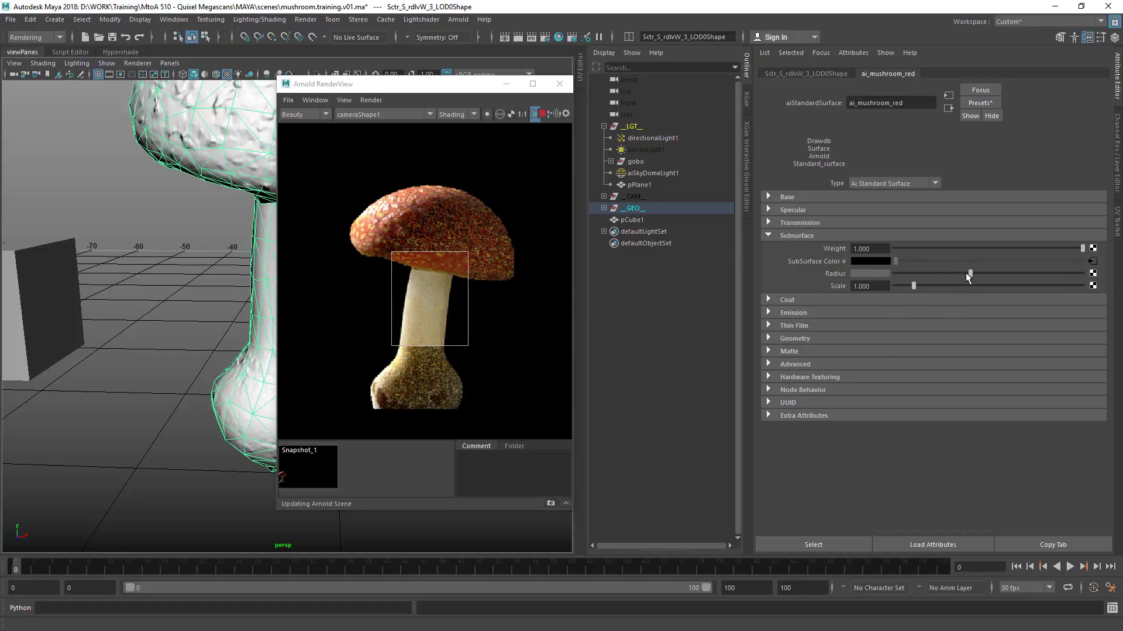
drag(966, 273, 934, 272)
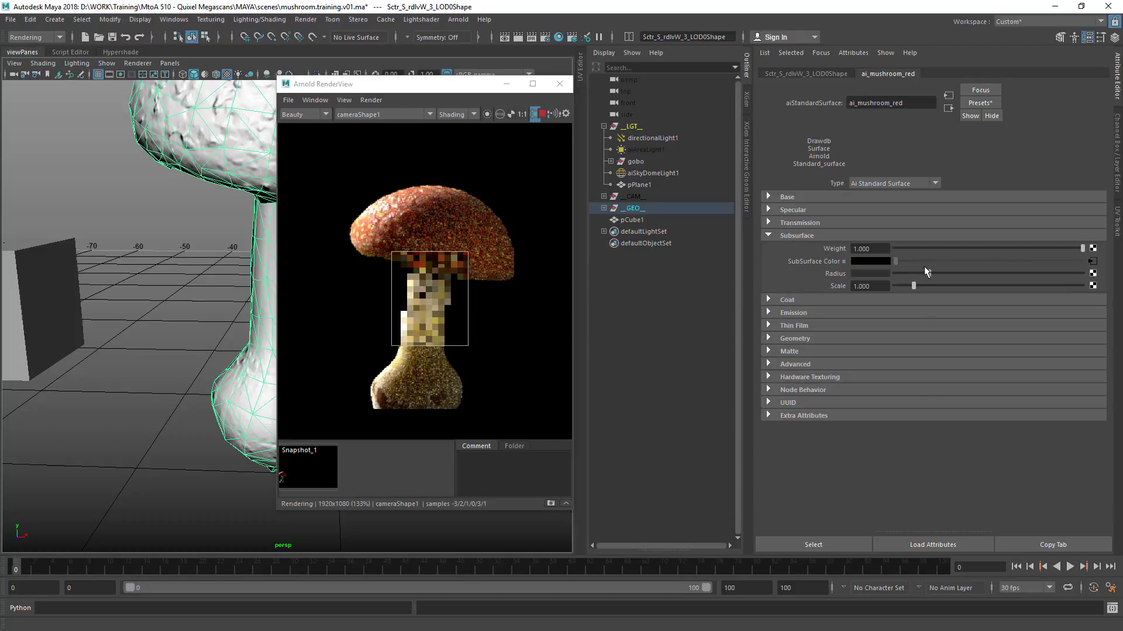
click(864, 274)
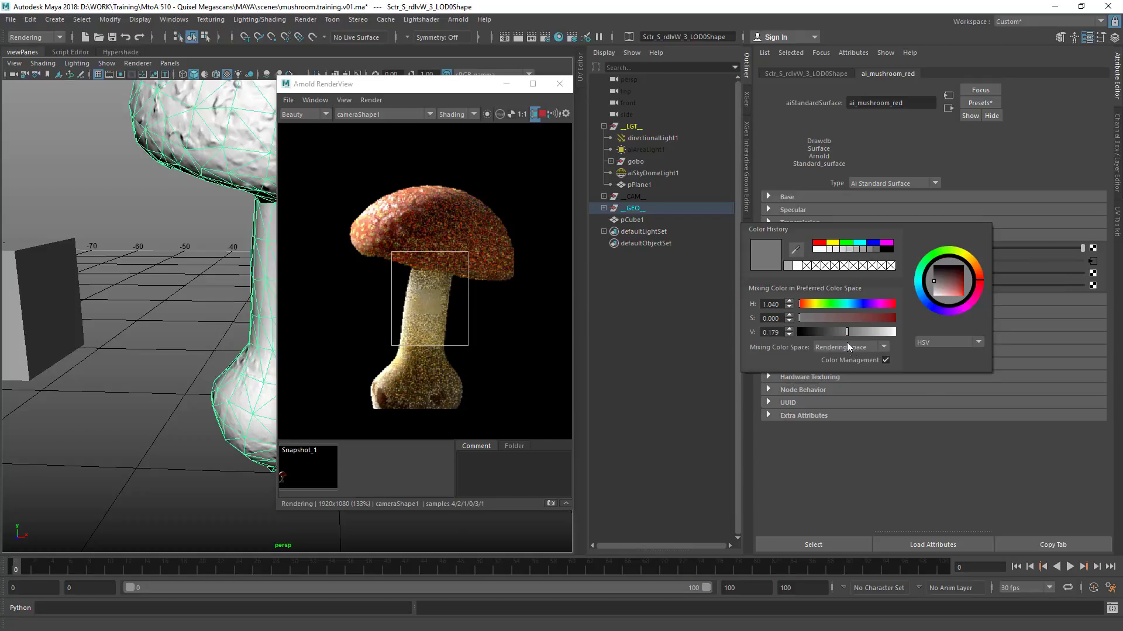
drag(846, 332, 840, 328)
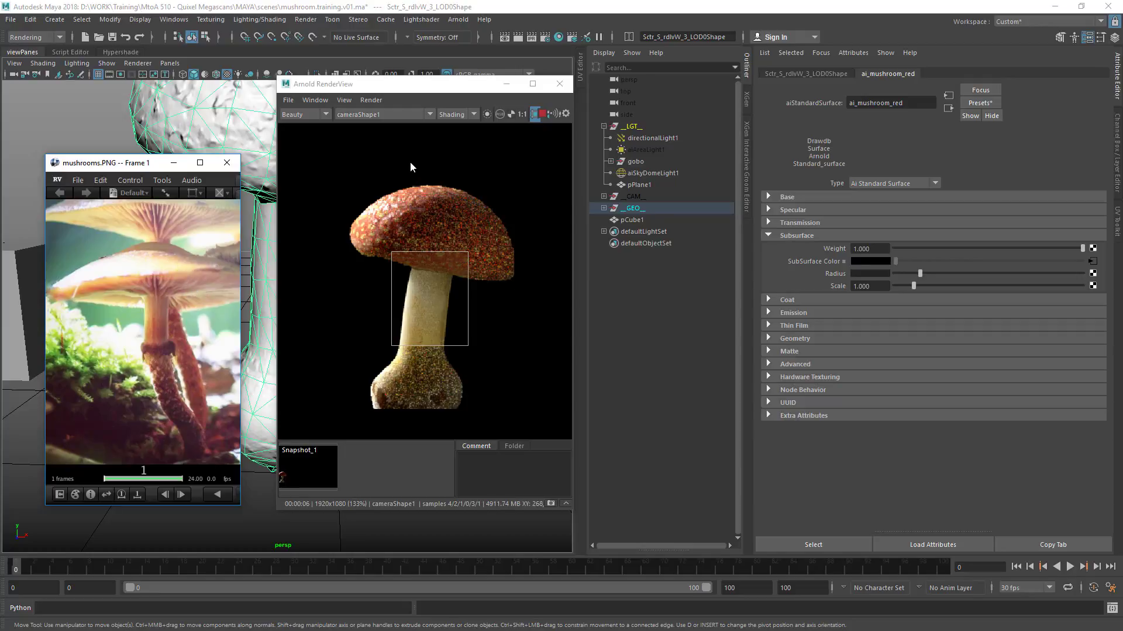
Step: Crop the render to the cap and upper stem, test Subsurface Weight from 0 up to 0.439, and brighten Radius to 0.194
drag(343, 164, 439, 292)
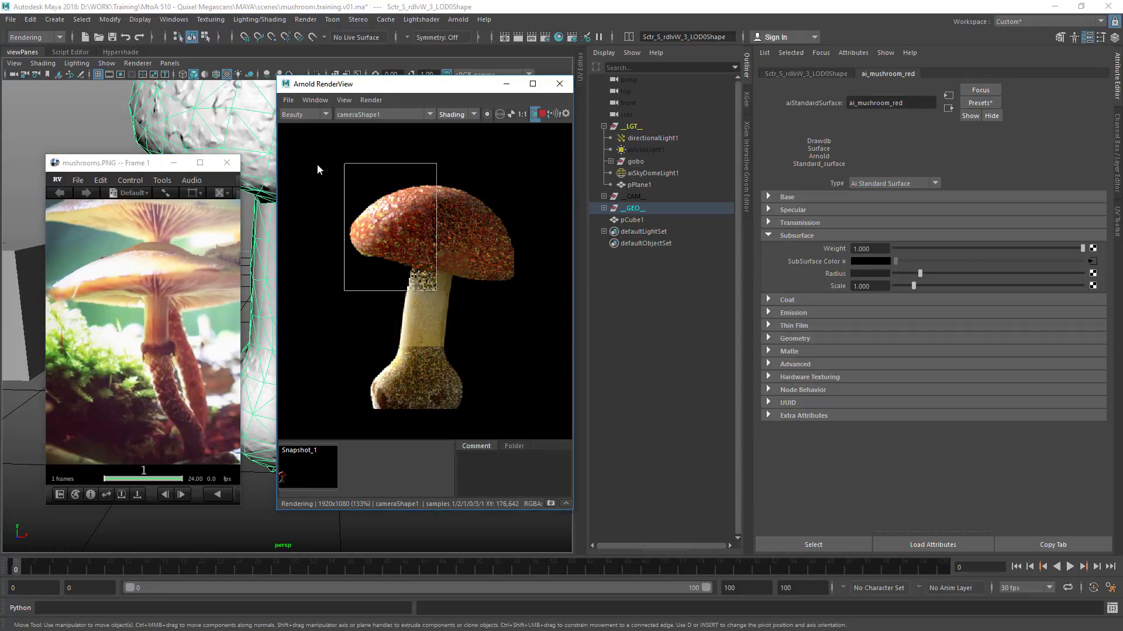
drag(325, 177, 473, 308)
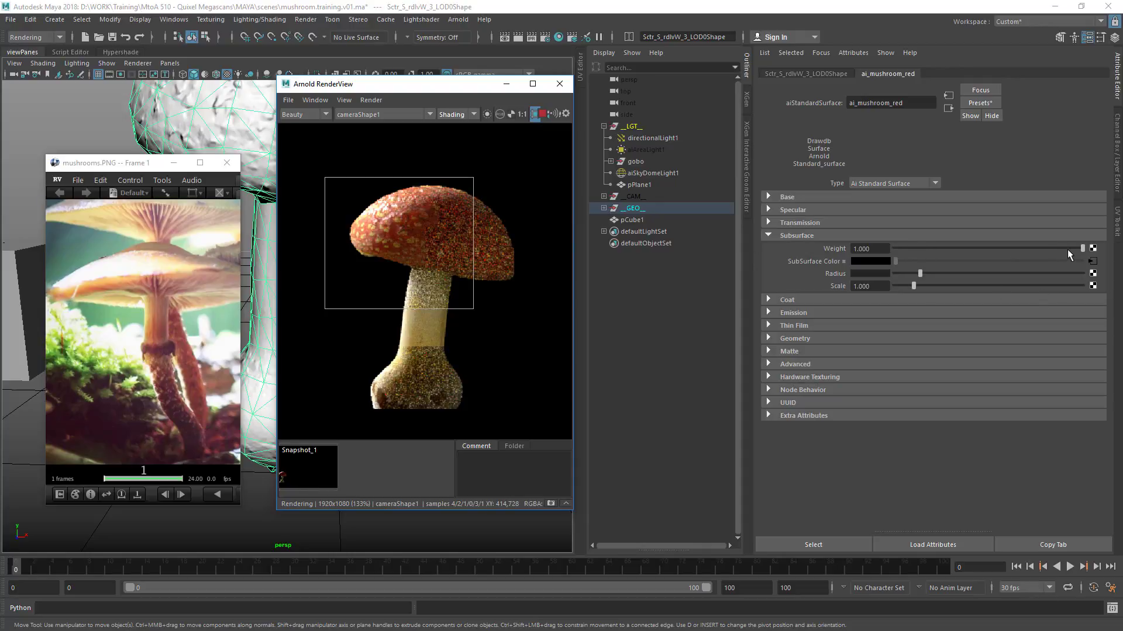
drag(1078, 248, 806, 230)
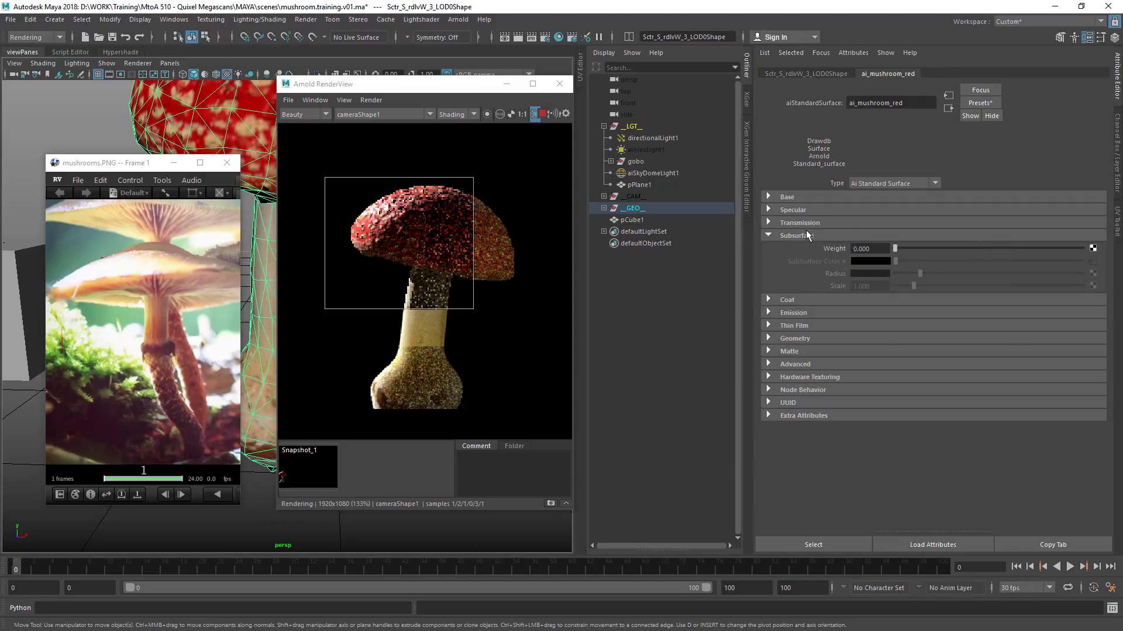
drag(898, 242, 945, 244)
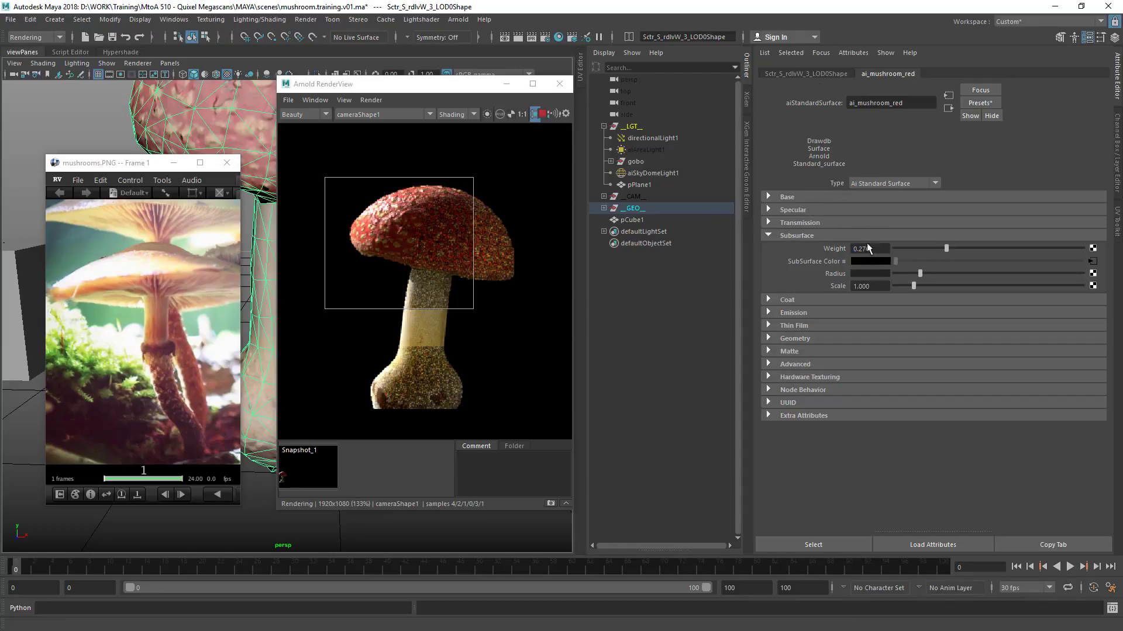
drag(946, 249, 976, 251)
drag(920, 273, 929, 275)
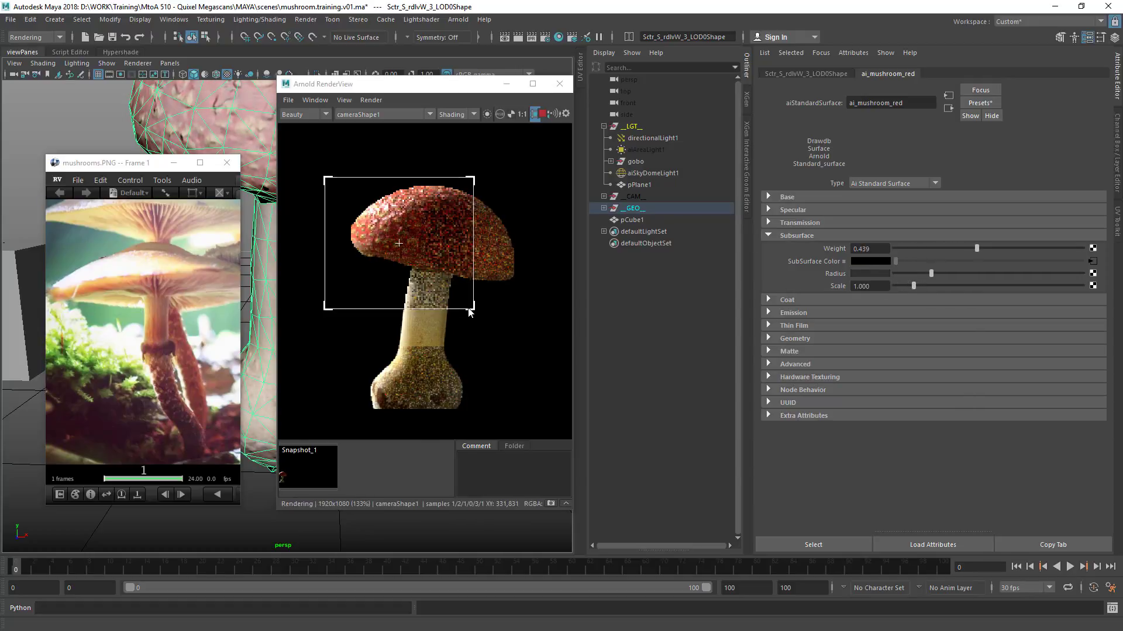
Step: Extend the render region over the whole mushroom and compare the live render repeatedly with Snapshot_1
drag(473, 309, 538, 423)
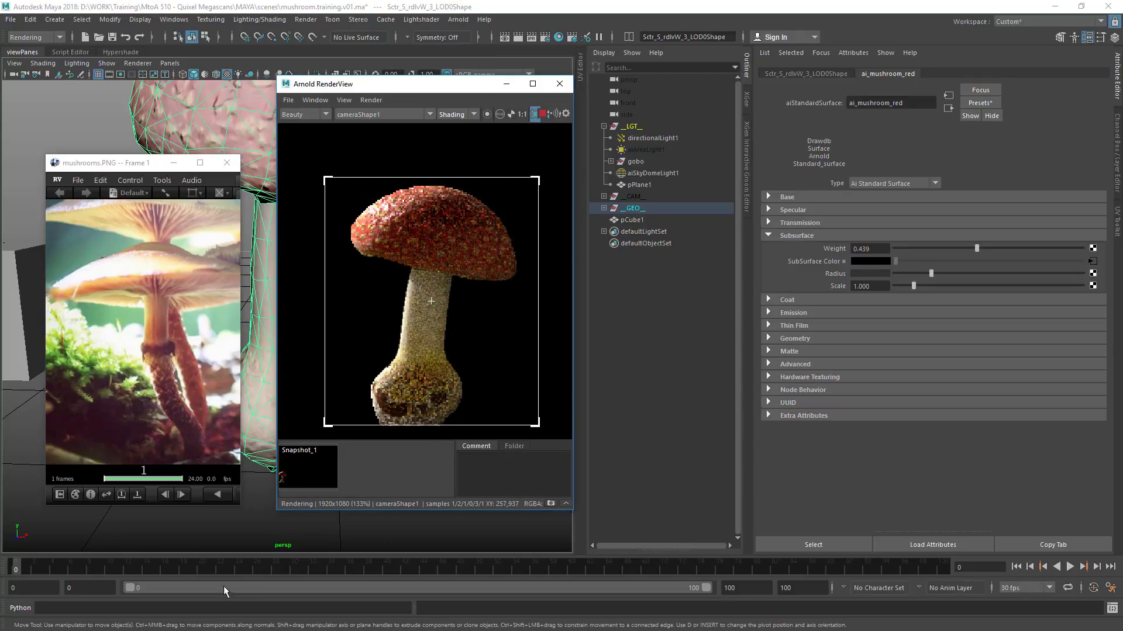
click(320, 459)
click(318, 461)
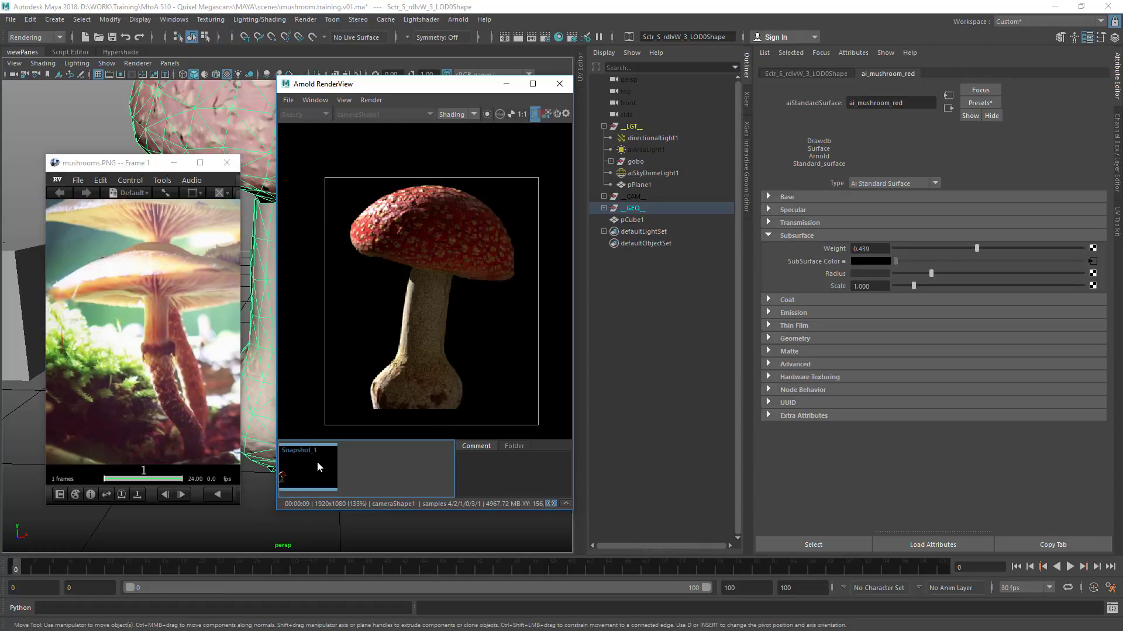
click(309, 475)
click(310, 476)
click(311, 475)
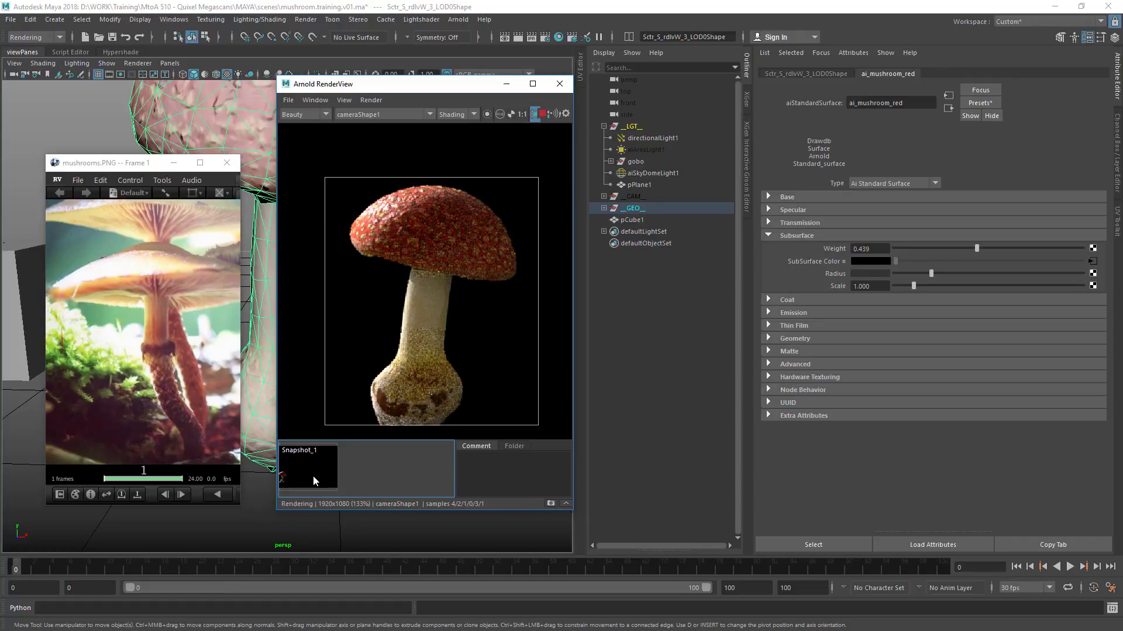
click(313, 476)
click(314, 478)
click(320, 473)
click(318, 475)
click(319, 477)
click(319, 481)
Step: Switch the Subsurface Radius colour to RGB, 0 to 1.0, set red to 0.310 and raise green slightly
click(864, 274)
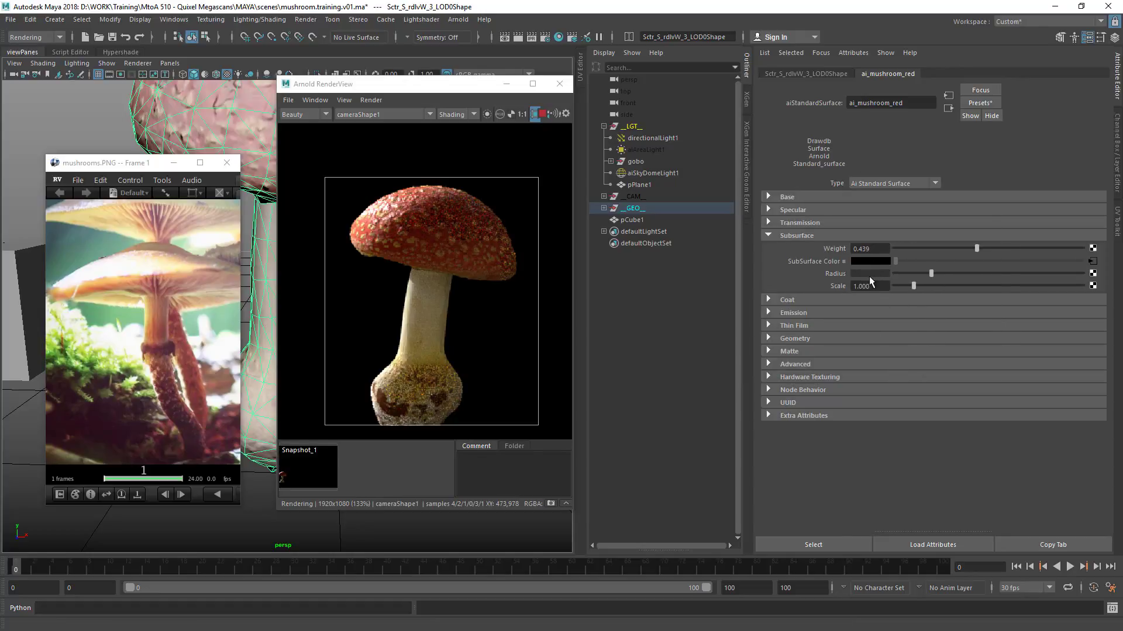
click(871, 273)
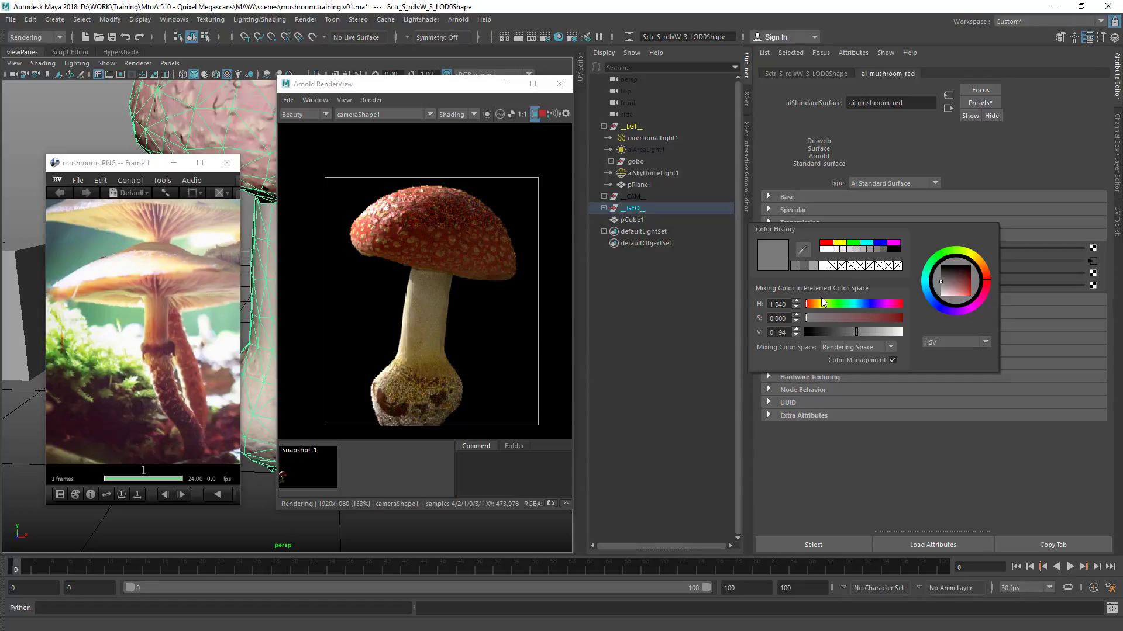
click(955, 345)
click(955, 353)
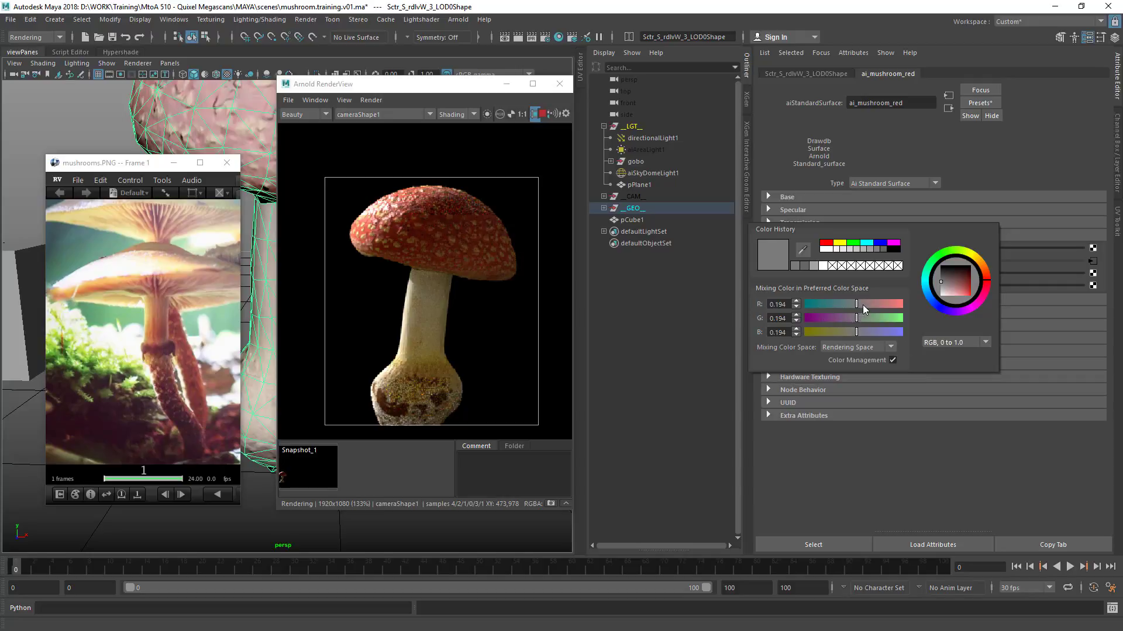
drag(863, 306, 869, 306)
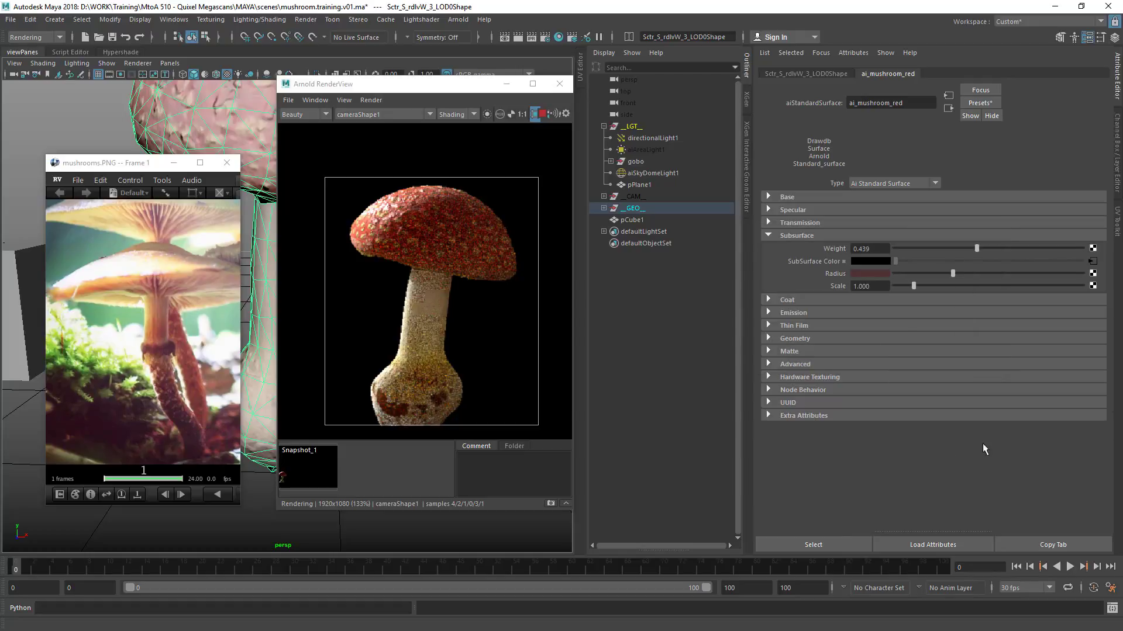
click(869, 273)
click(869, 273)
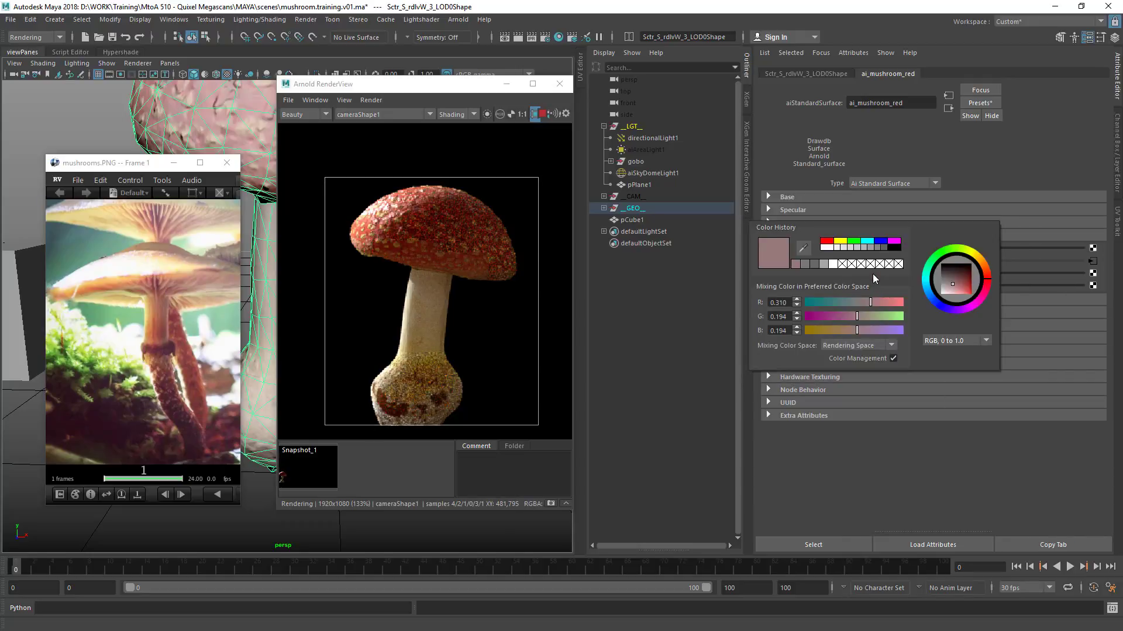
mouse_move(857, 321)
mouse_down()
mouse_move(867, 320)
mouse_move(852, 329)
mouse_move(861, 330)
mouse_up()
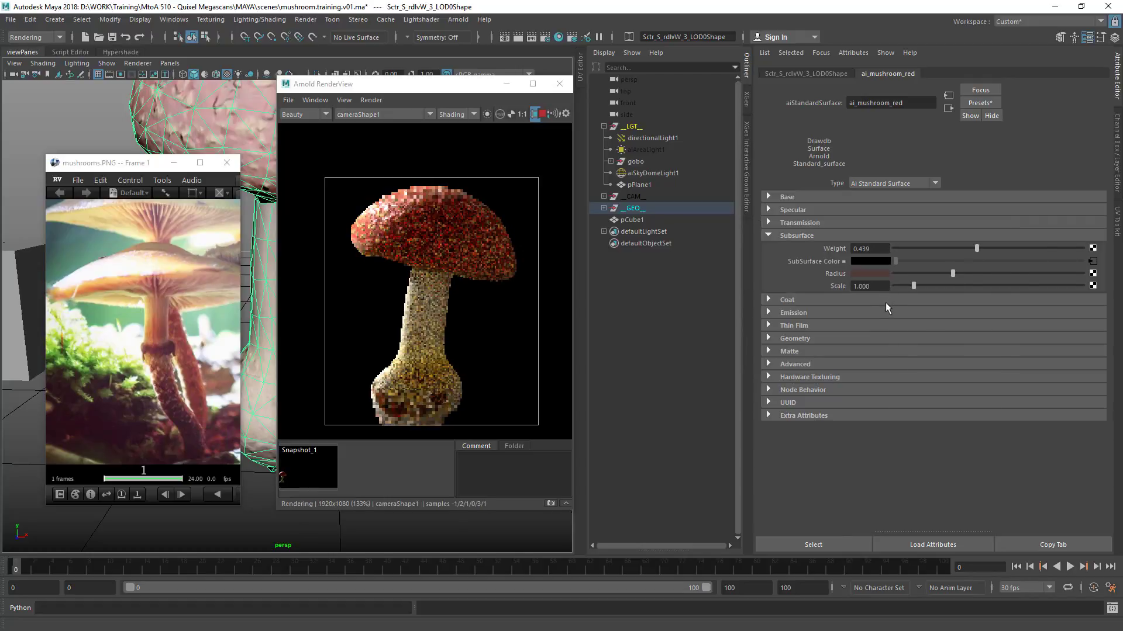
Step: Reduce the Subsurface Scale to 0.251, checking it on a stem crop, and shift the render region onto the cap
mouse_move(911, 289)
mouse_down()
mouse_move(923, 292)
mouse_move(894, 283)
mouse_up()
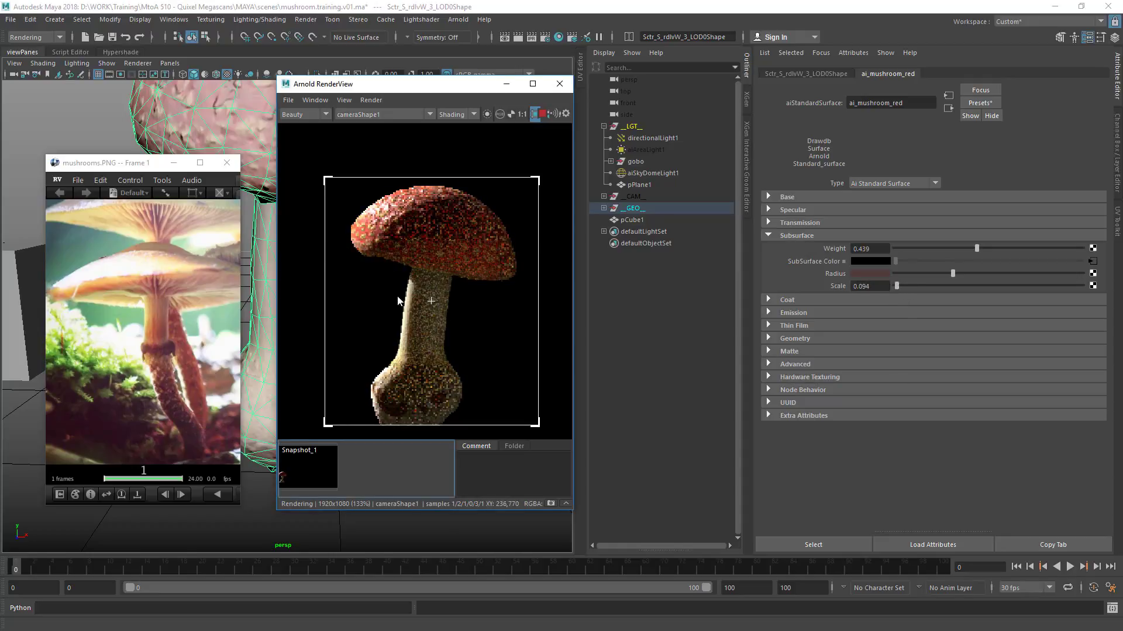
drag(379, 269, 458, 339)
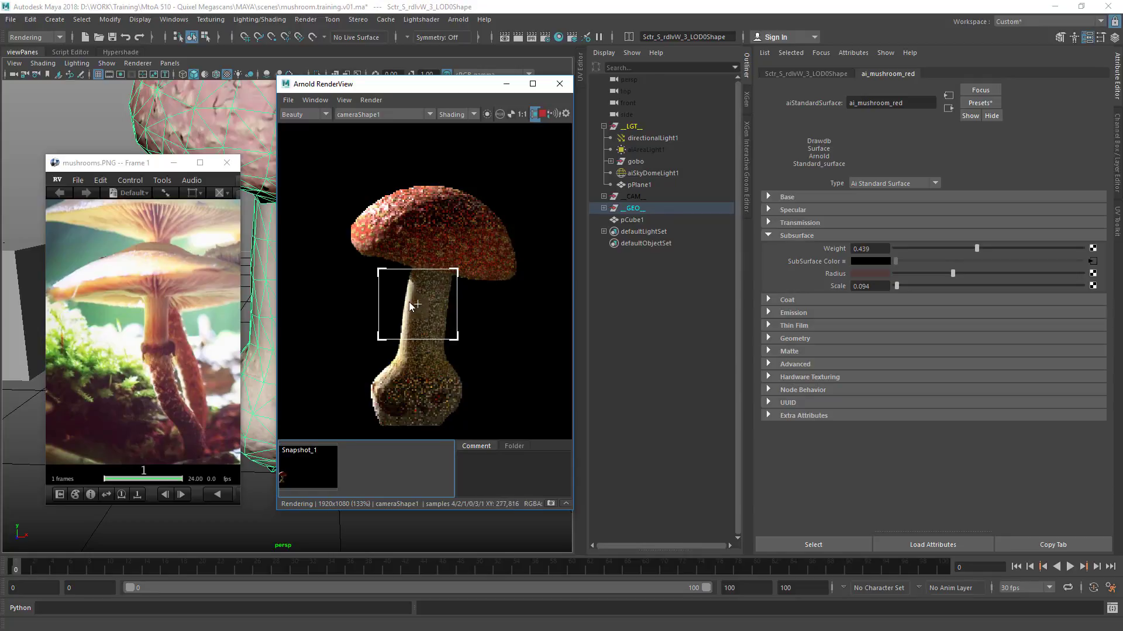
click(896, 289)
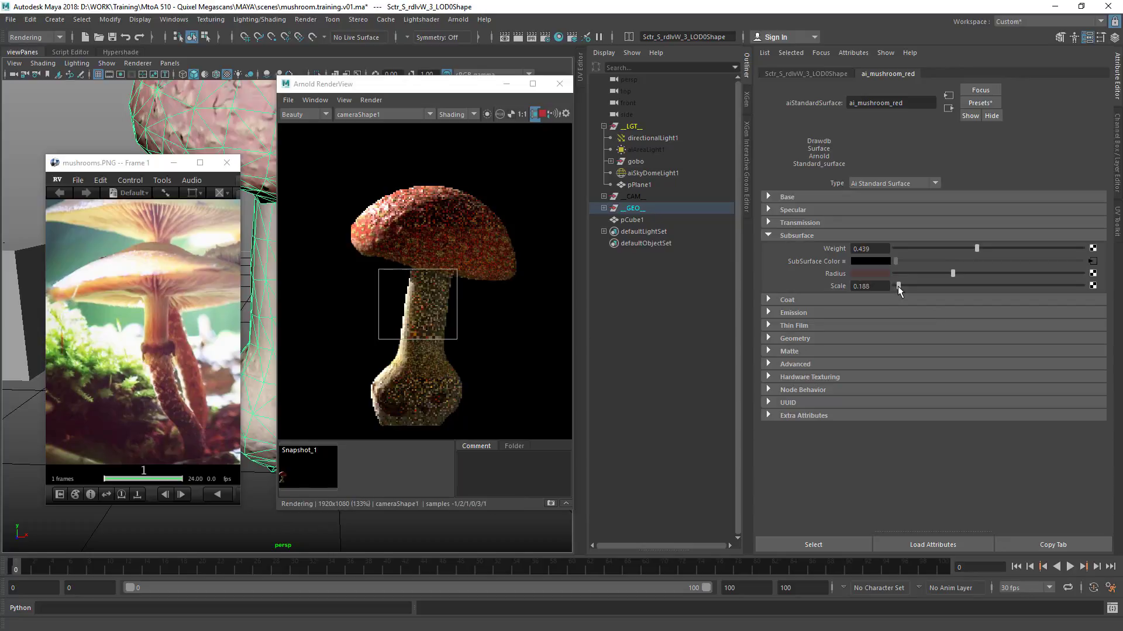
drag(897, 286, 899, 285)
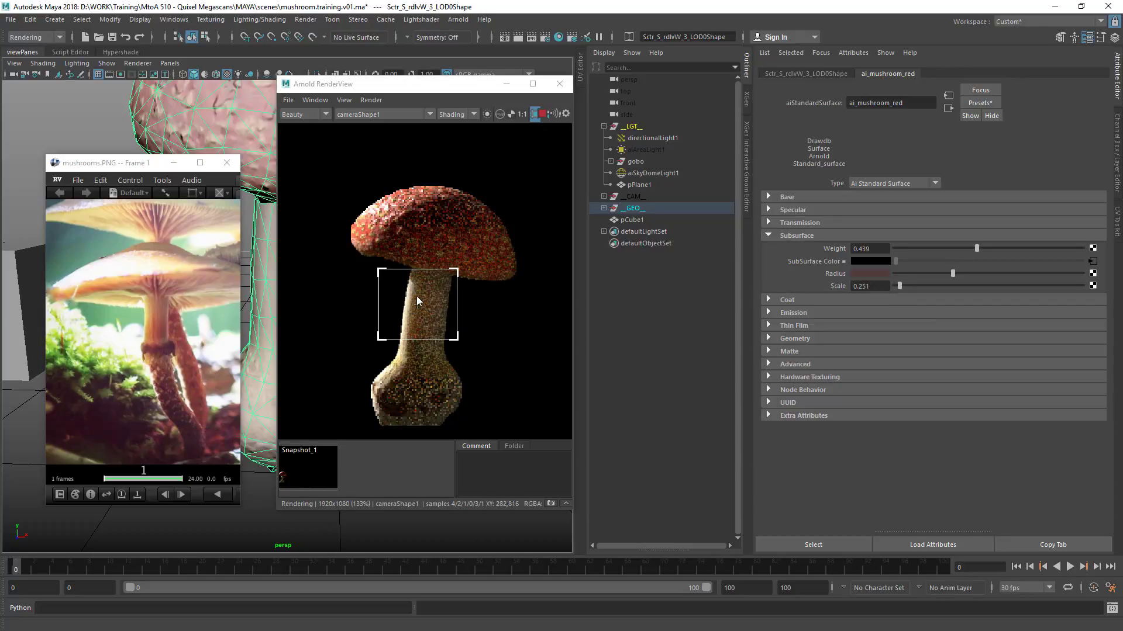
drag(419, 302, 400, 222)
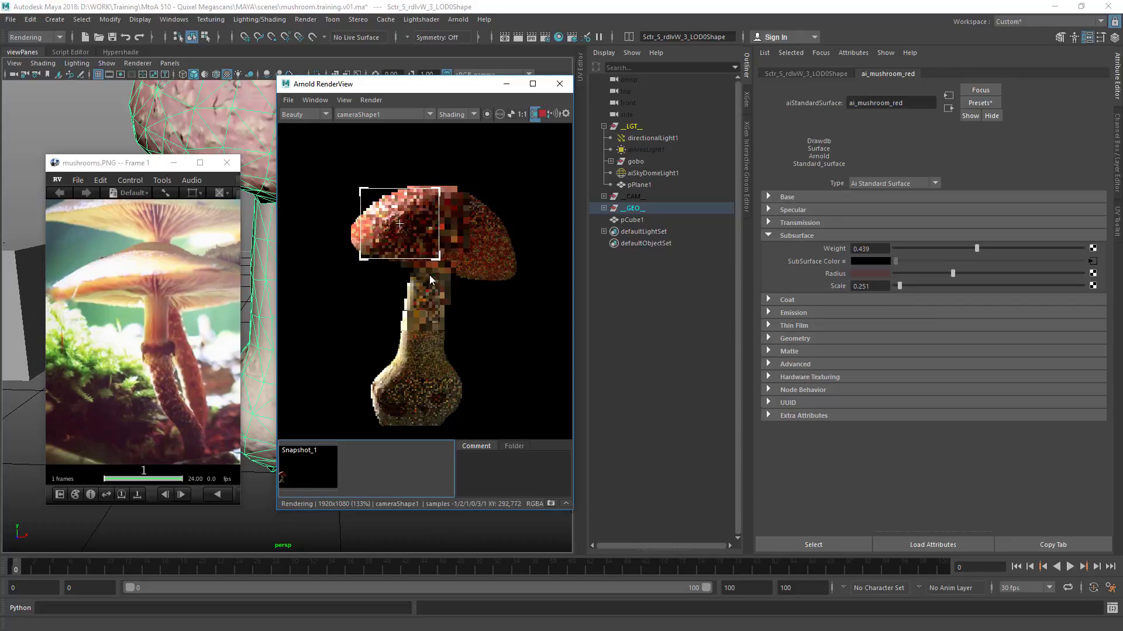
drag(438, 266, 448, 284)
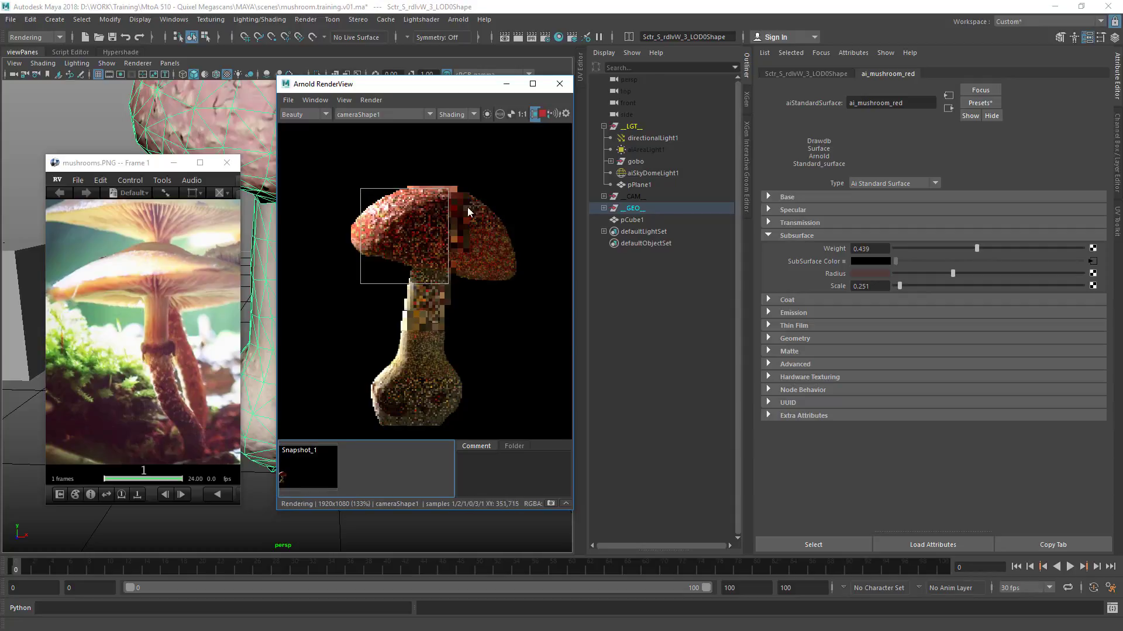
Step: Crop the render to the central mushrooms' caps and upper stems, viewed at 1:1 pixel scale
click(507, 213)
scroll(325, 186, down, 1)
mouse_move(564, 186)
middle_down()
mouse_move(324, 241)
mouse_move(290, 313)
mouse_move(435, 296)
mouse_move(464, 227)
mouse_move(385, 221)
mouse_move(434, 159)
mouse_move(451, 226)
middle_up()
scroll(358, 217, down, 1)
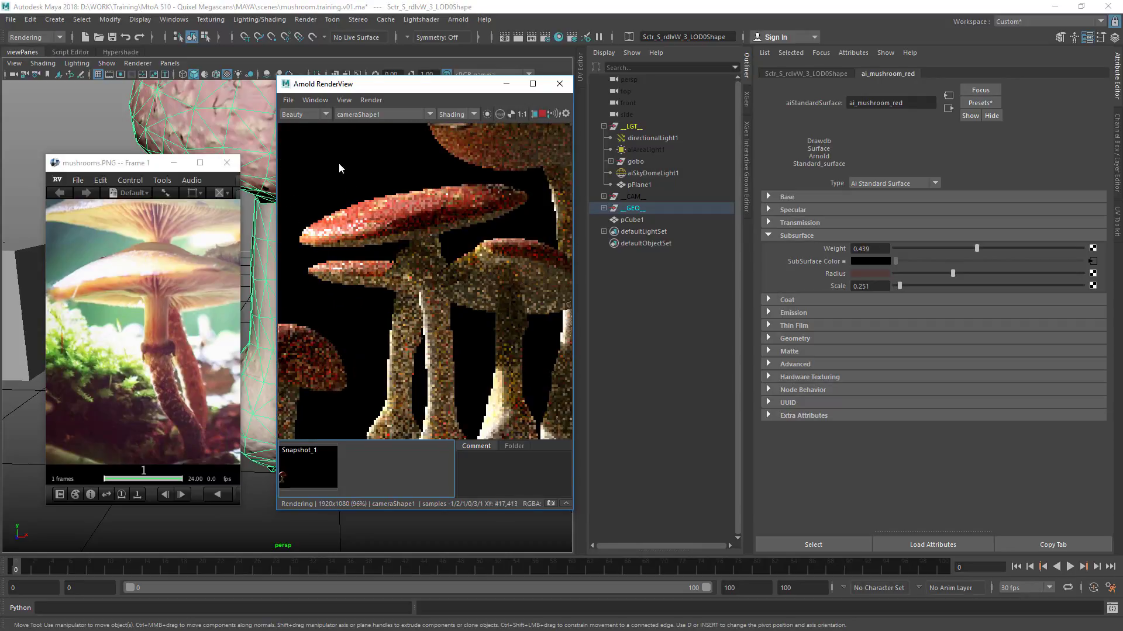
drag(309, 158, 539, 325)
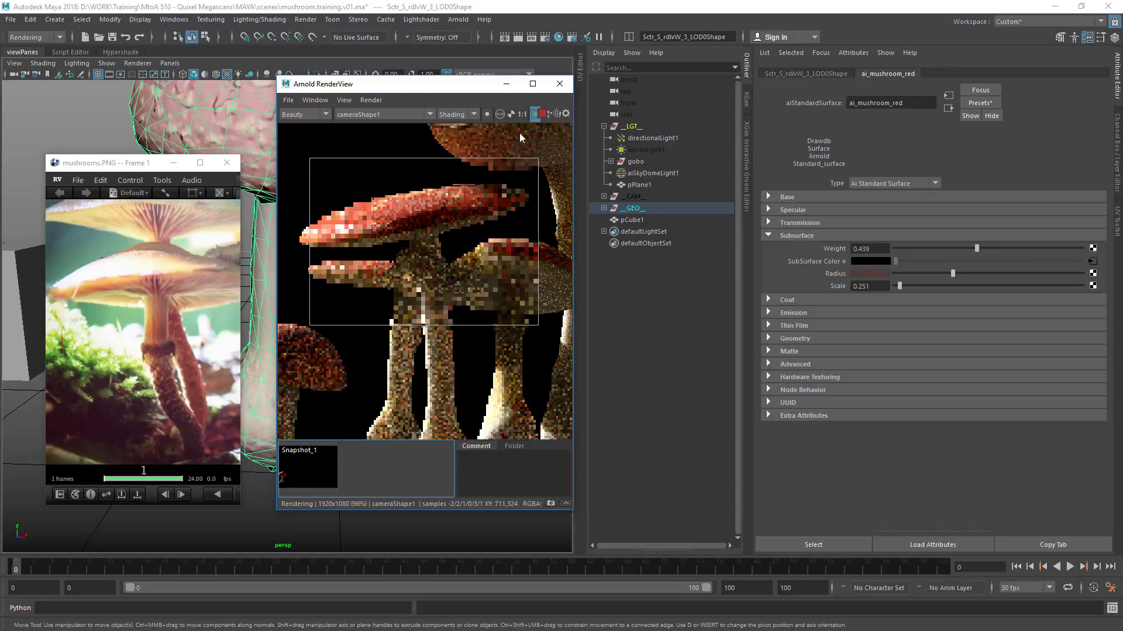
click(521, 114)
mouse_move(432, 170)
middle_down()
mouse_move(538, 219)
mouse_move(417, 176)
mouse_move(437, 174)
middle_up()
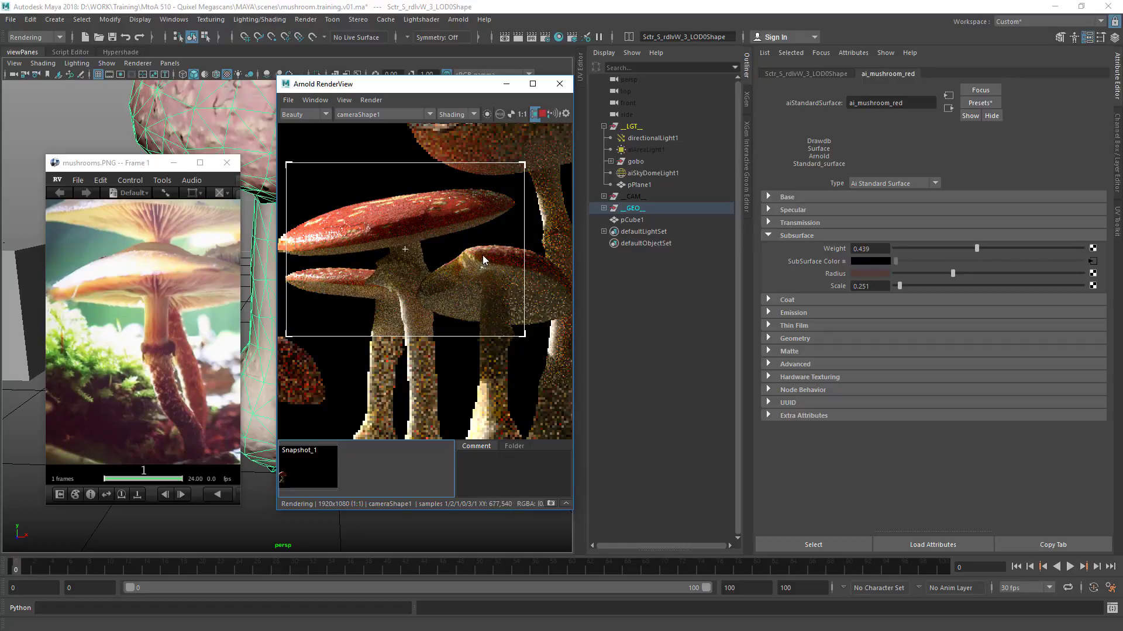
Step: Set the Subsurface Scale of ai_mushroom_red to 1
double_click(858, 285)
text(1)
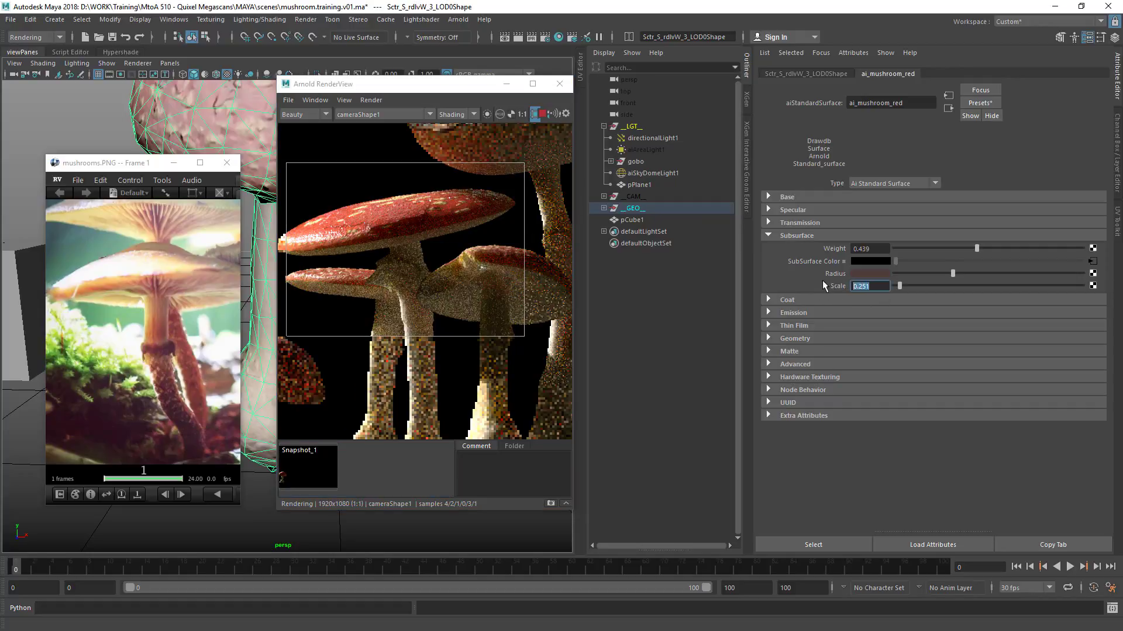
key(Return)
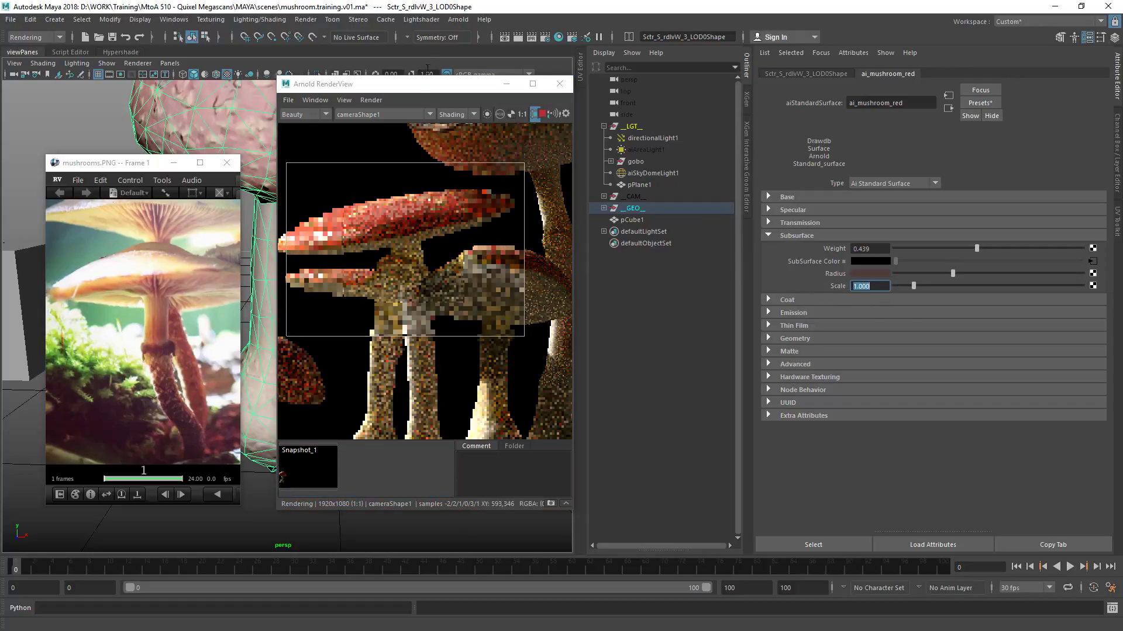
Step: Render the cropped area in buckets without progressive refinement and store the result as a new snapshot
click(370, 100)
click(361, 206)
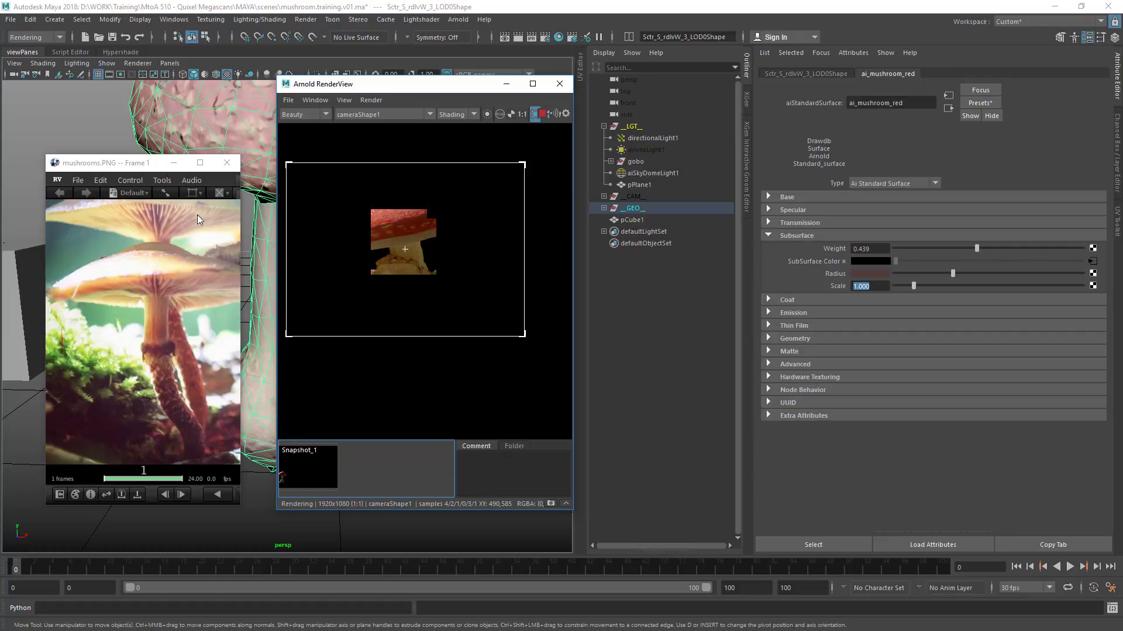
click(319, 487)
click(317, 482)
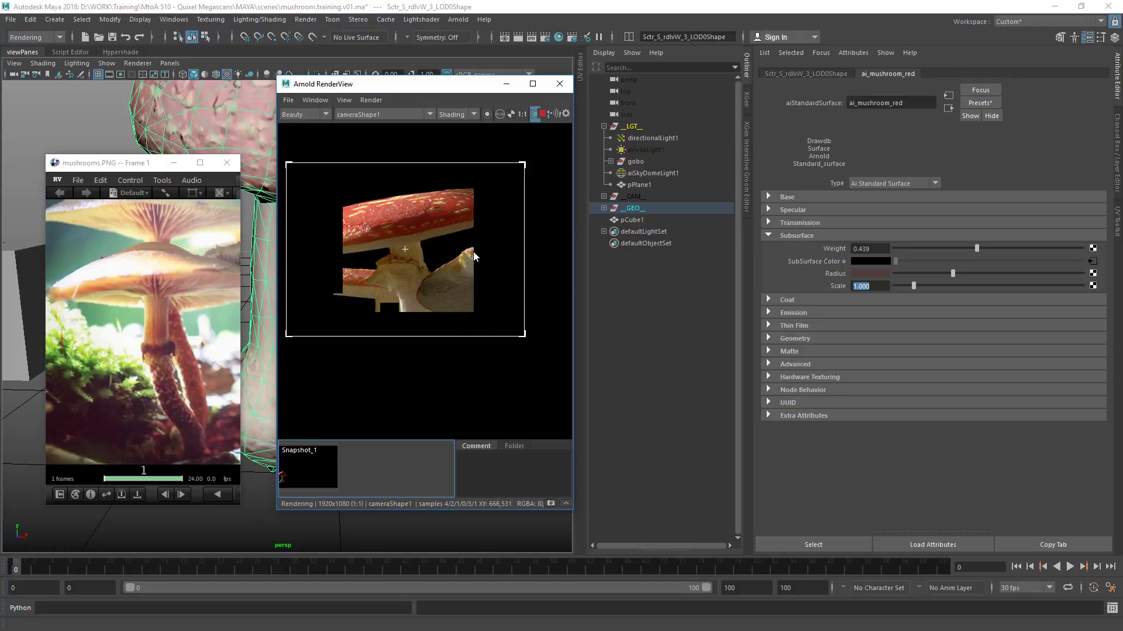
click(550, 504)
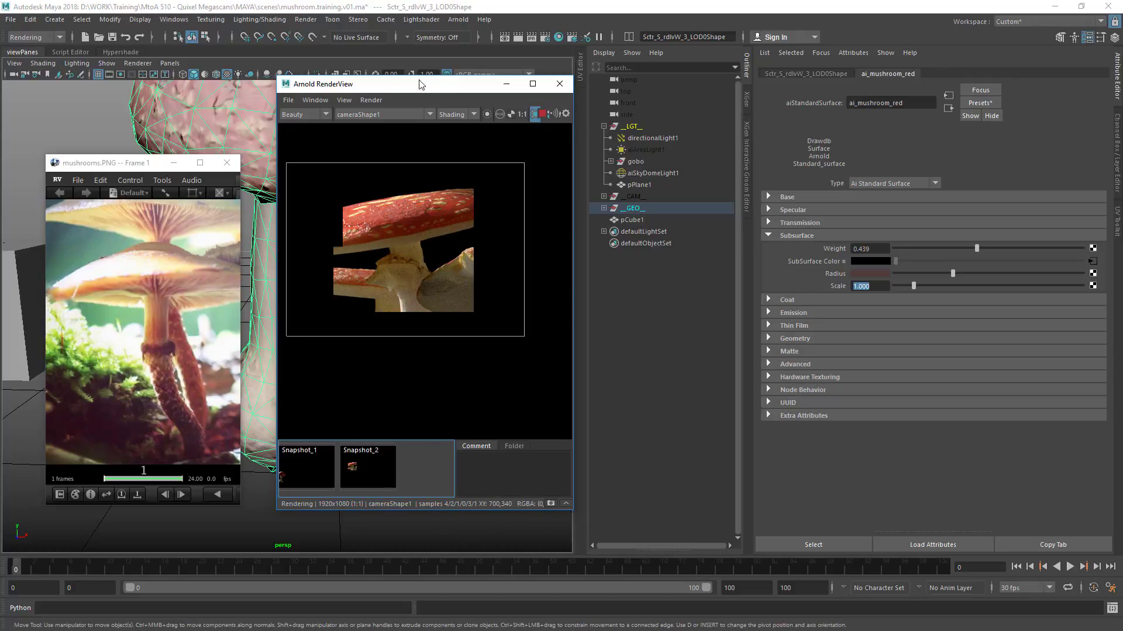
Step: Return to progressive rendering and check the shading on crops of the tall mushroom's cap and a neighbouring stem
click(371, 100)
click(427, 157)
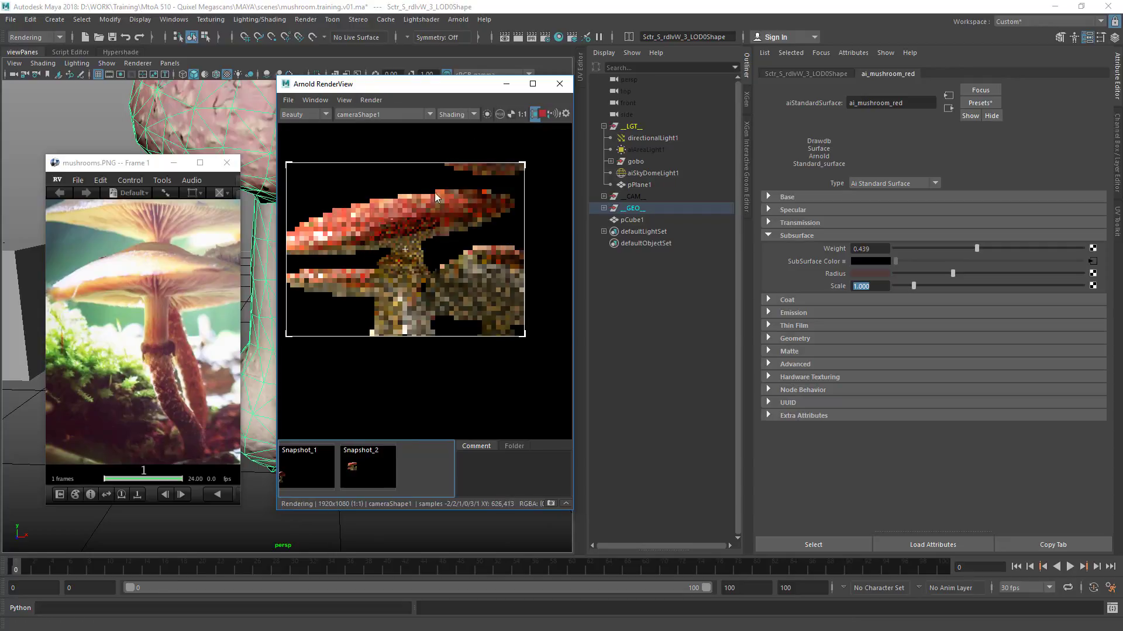
click(400, 370)
mouse_move(525, 292)
middle_down()
mouse_move(341, 260)
mouse_move(496, 236)
mouse_move(468, 239)
middle_up()
shift+drag(330, 178, 494, 290)
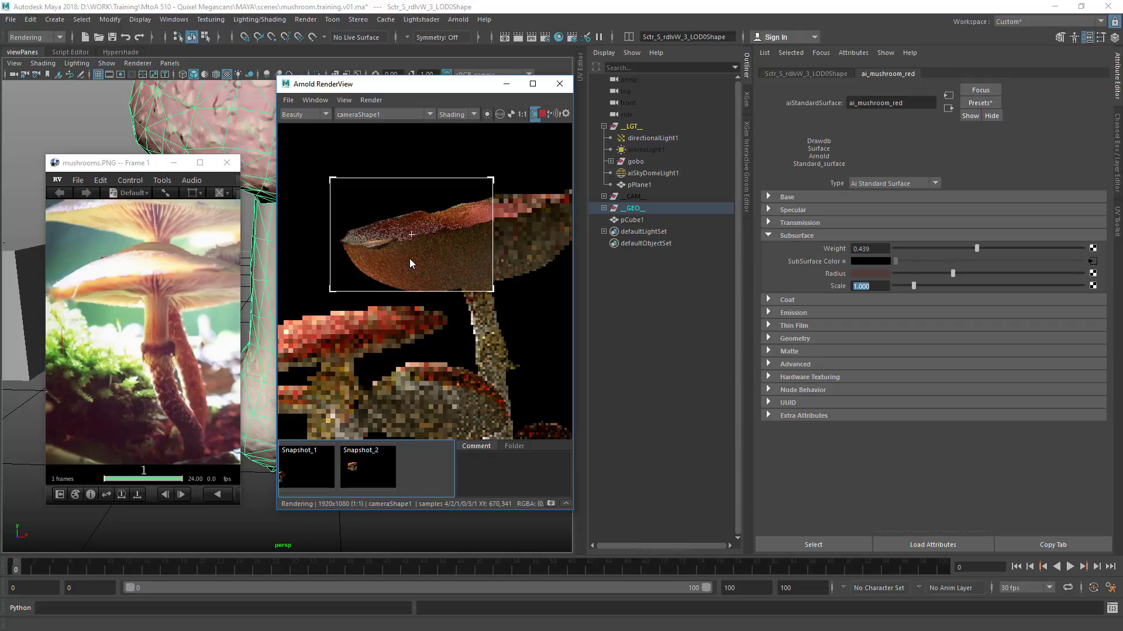
middle_drag(398, 263, 454, 170)
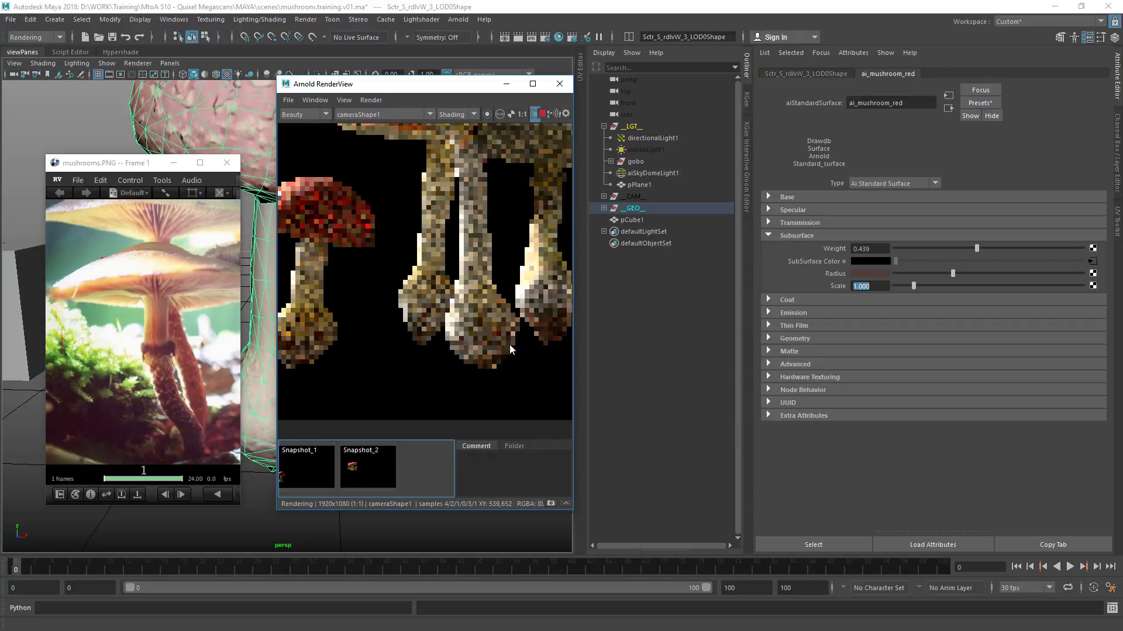
drag(510, 345, 513, 351)
middle_drag(505, 229, 424, 275)
drag(423, 231, 504, 321)
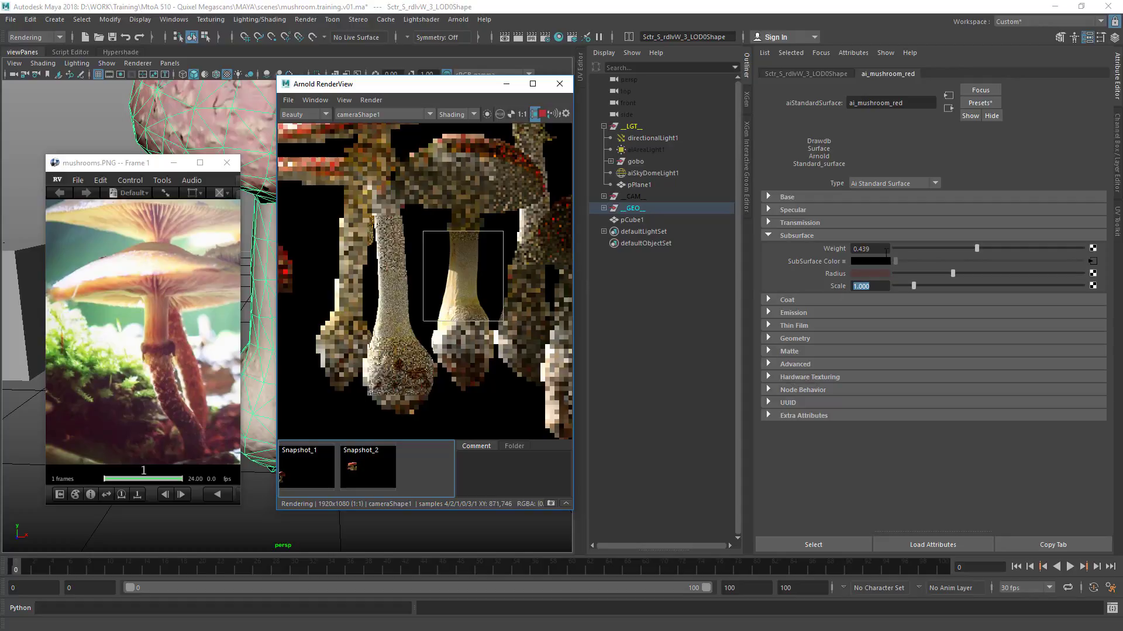
Step: Raise the Subsurface Weight to 0.530 and increase the red component of the Radius colour
mouse_move(977, 248)
mouse_down()
mouse_move(1053, 252)
mouse_move(873, 233)
mouse_move(1062, 255)
mouse_move(880, 234)
mouse_move(983, 245)
mouse_up()
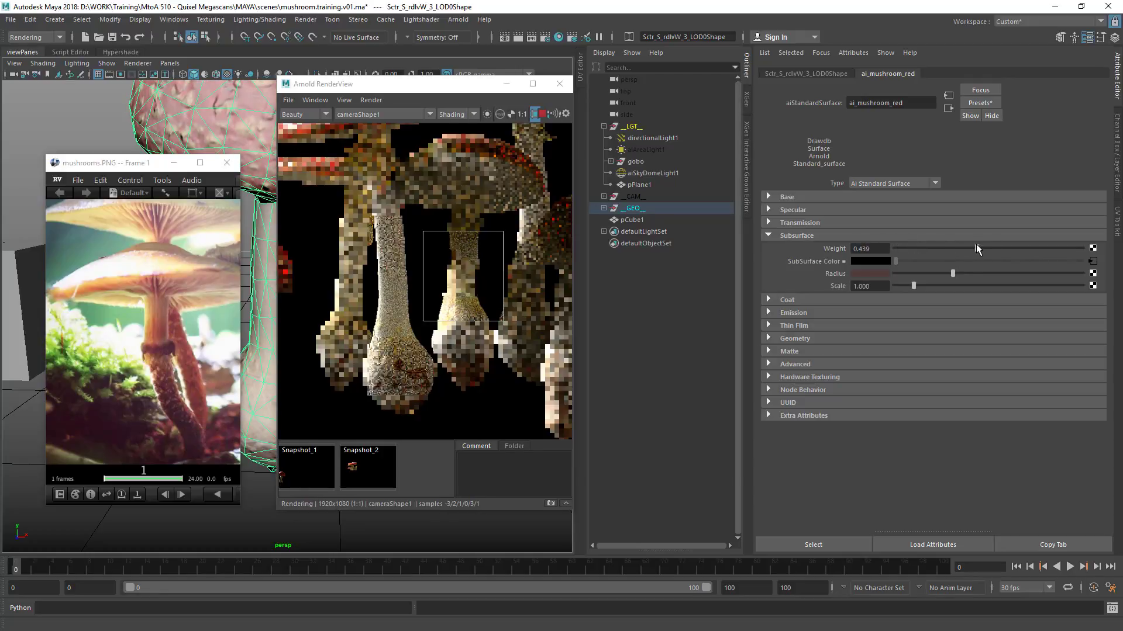
click(879, 273)
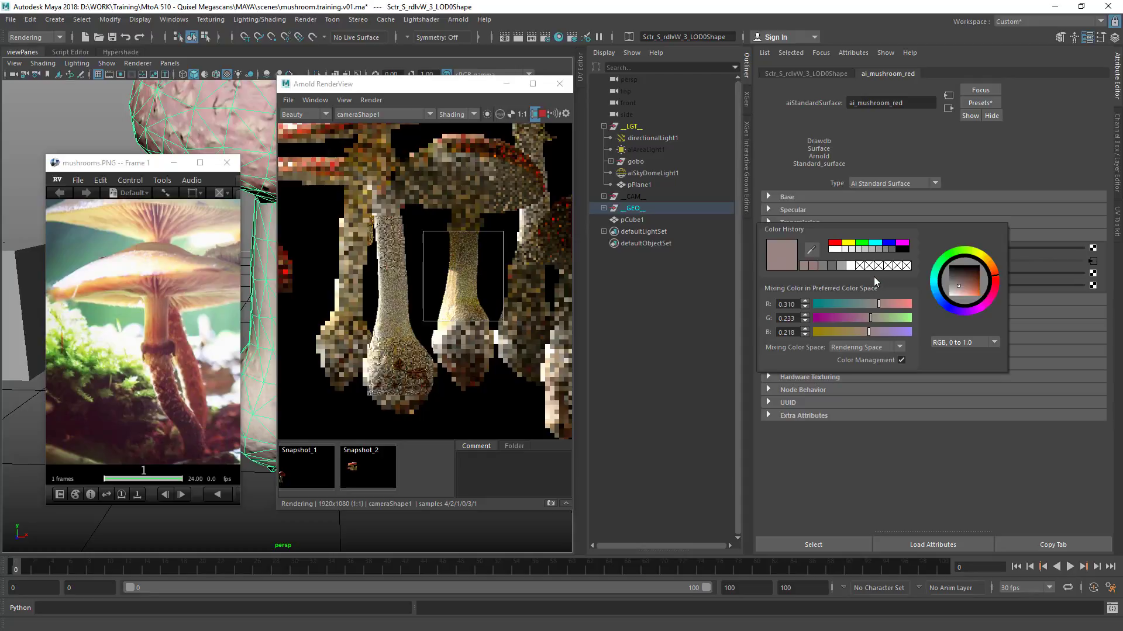
drag(880, 305, 890, 308)
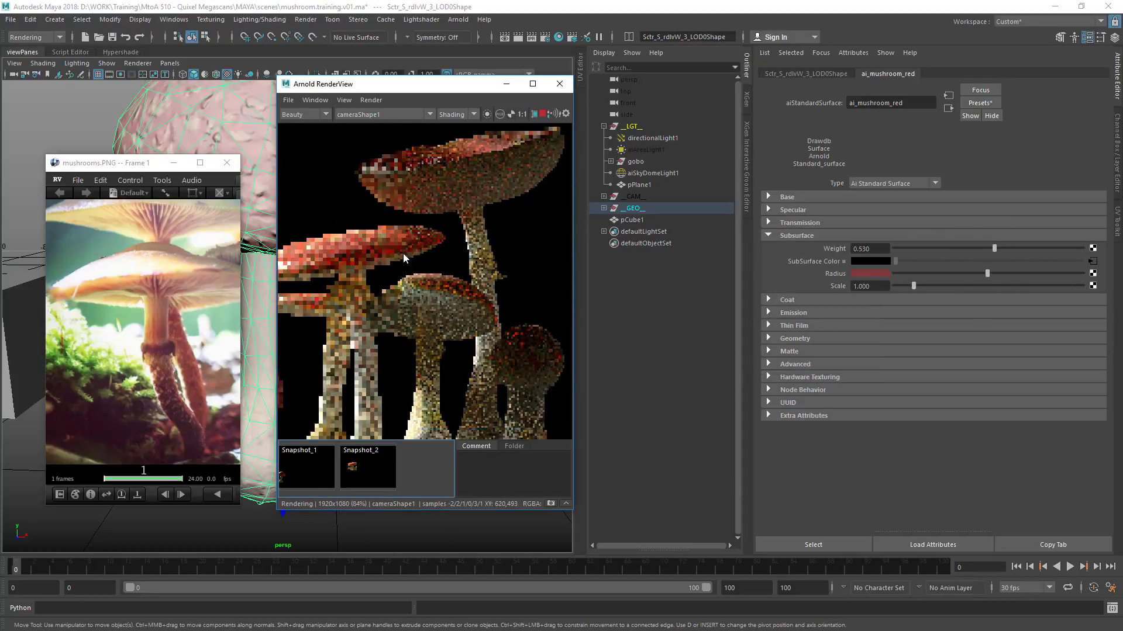
Step: With the render cropped to the tall cap's edge, raise Subsurface Weight to 0.727 and make the Radius colour redder
drag(358, 155, 456, 247)
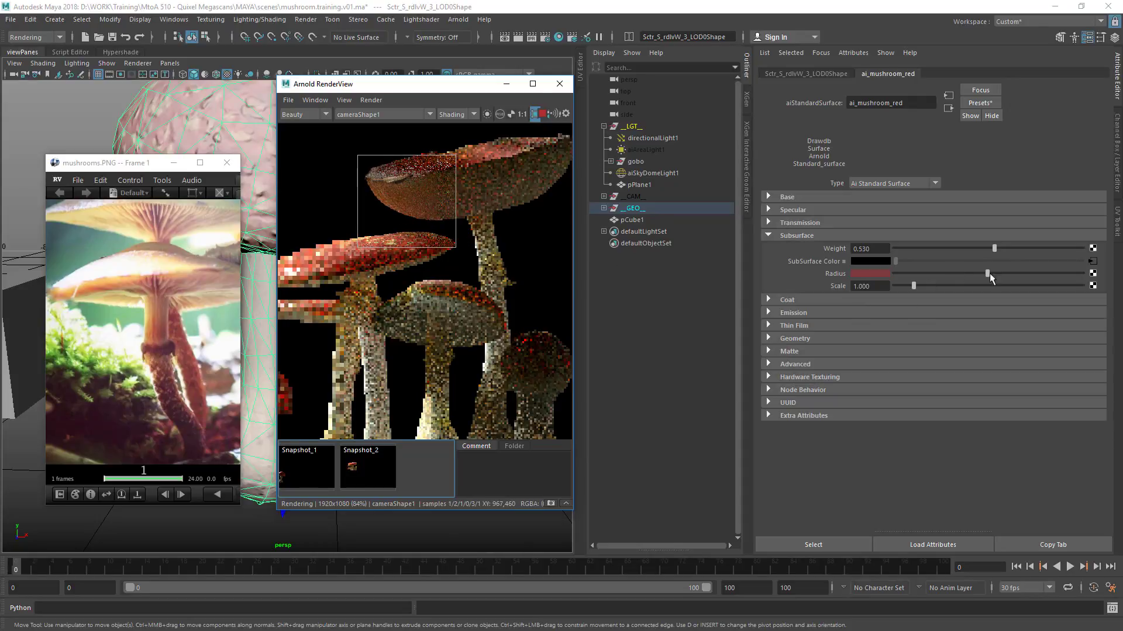
click(995, 247)
drag(996, 248, 992, 275)
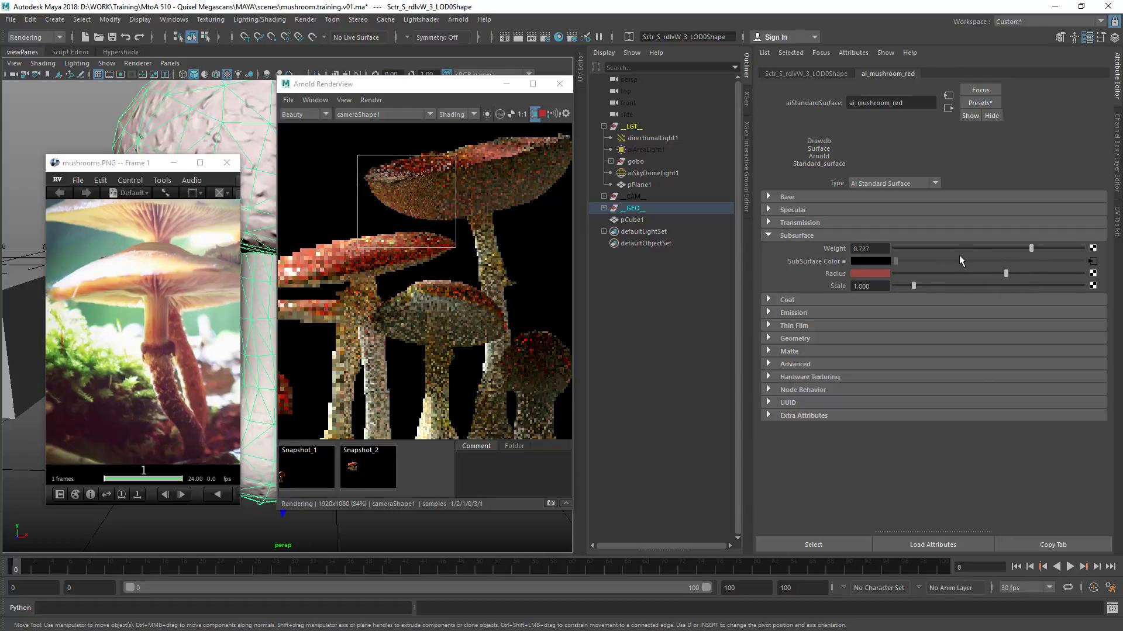
click(876, 273)
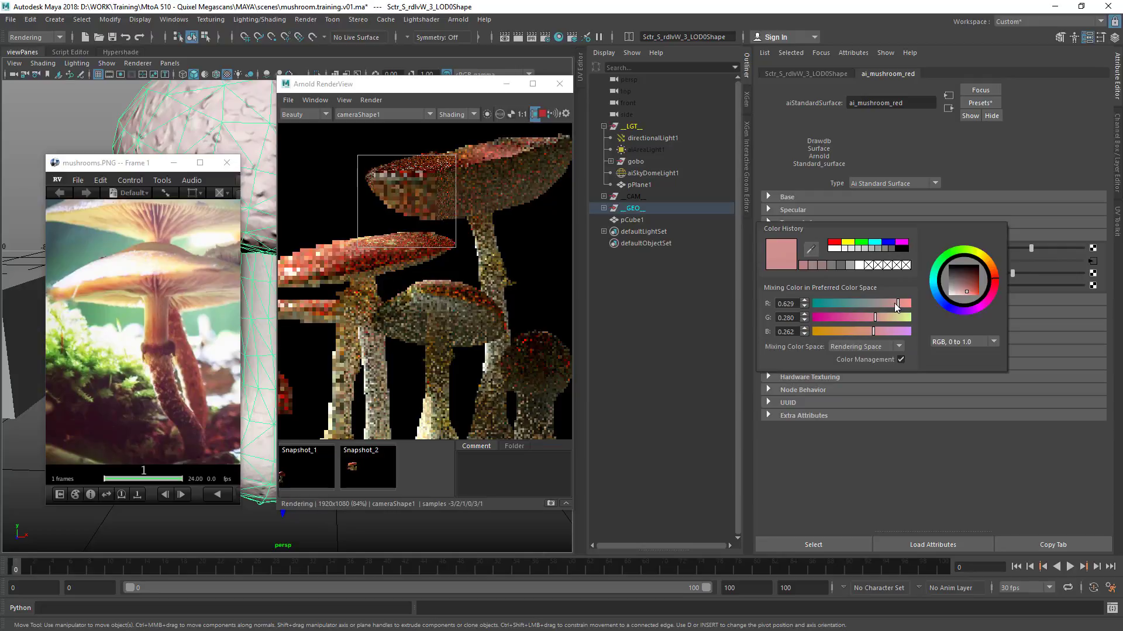
drag(892, 304, 887, 303)
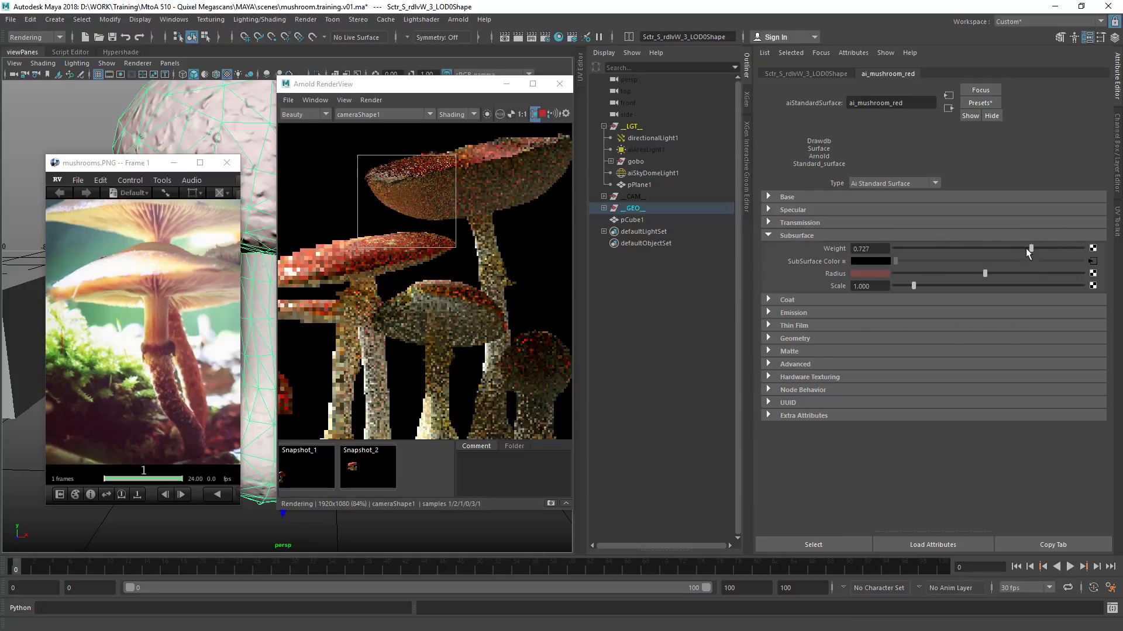
Step: Move the render region onto the central red cap and its upper stem
middle_drag(374, 282, 421, 269)
drag(336, 161, 429, 314)
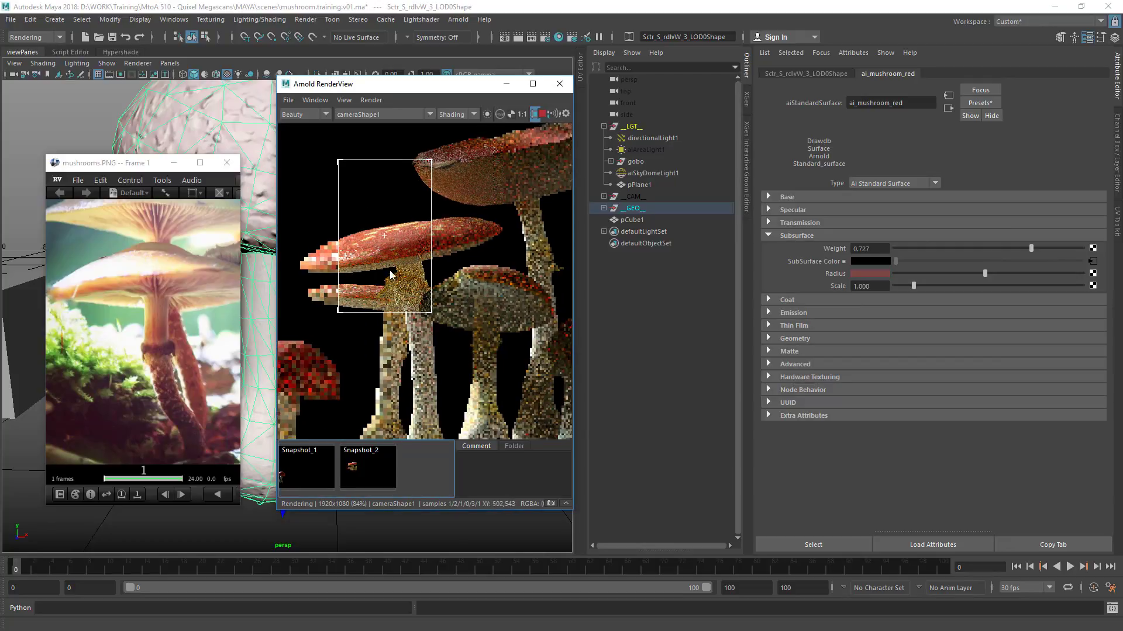
middle_drag(347, 196, 350, 174)
drag(351, 174, 458, 327)
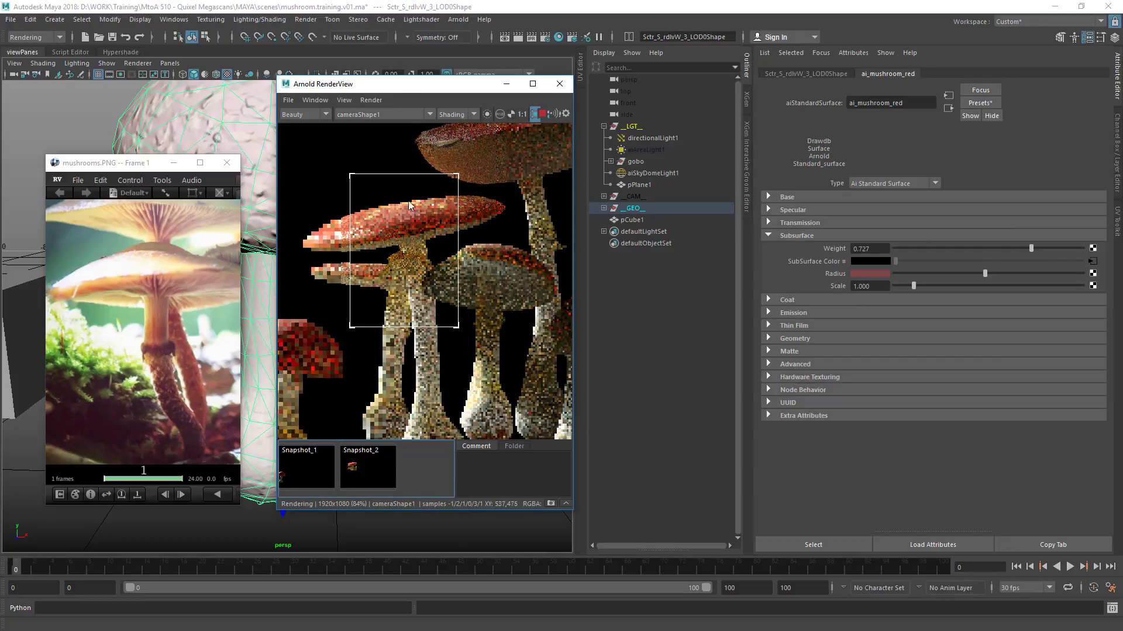
Step: Lower the Subsurface Weight to 0.580 and Scale to 0.909, adjusting the Radius brightness between them
drag(1031, 249, 976, 267)
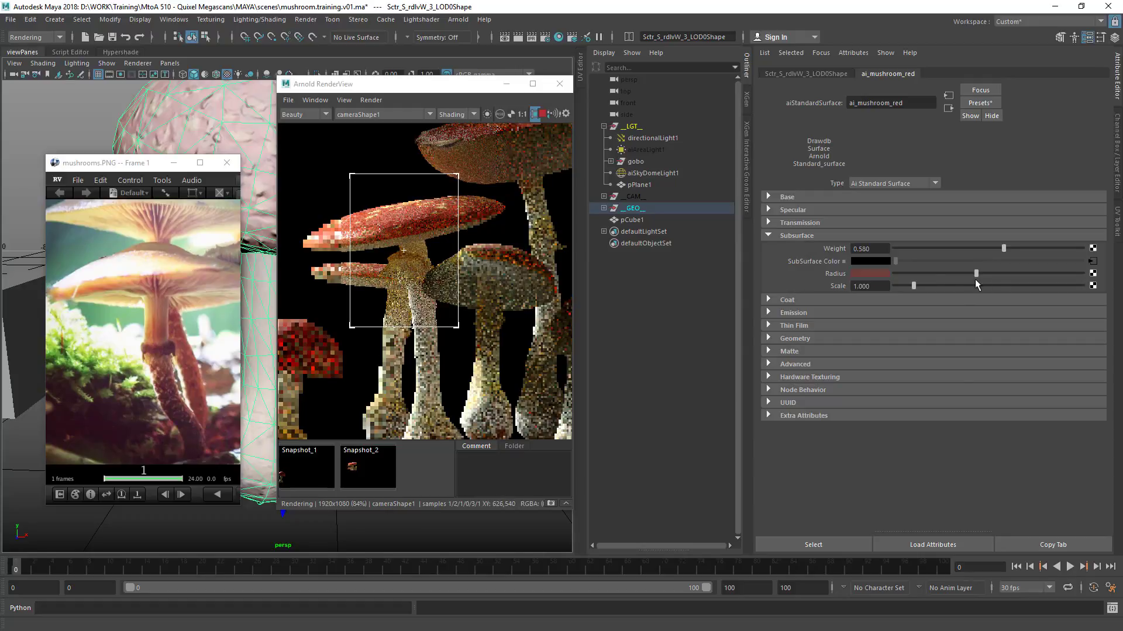
mouse_move(975, 274)
mouse_down()
mouse_move(956, 267)
mouse_move(999, 275)
mouse_move(953, 271)
mouse_move(986, 273)
mouse_up()
drag(910, 285, 912, 282)
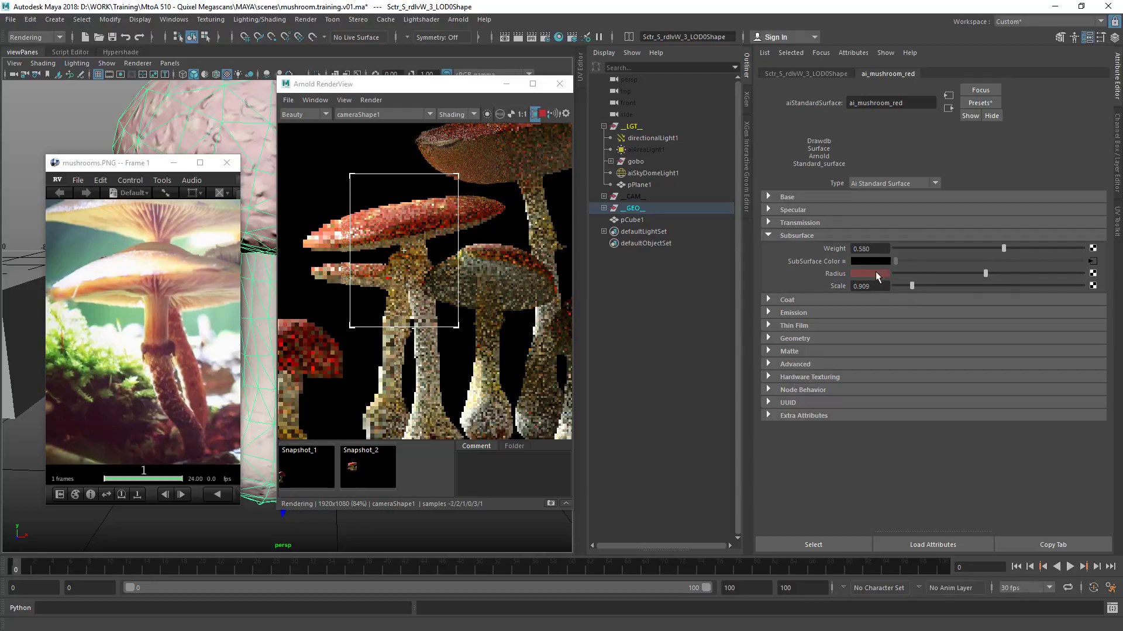
Step: Check the subsurface look on crops of the outlying mushrooms and clear the crop to render the full frame
middle_drag(390, 315, 483, 246)
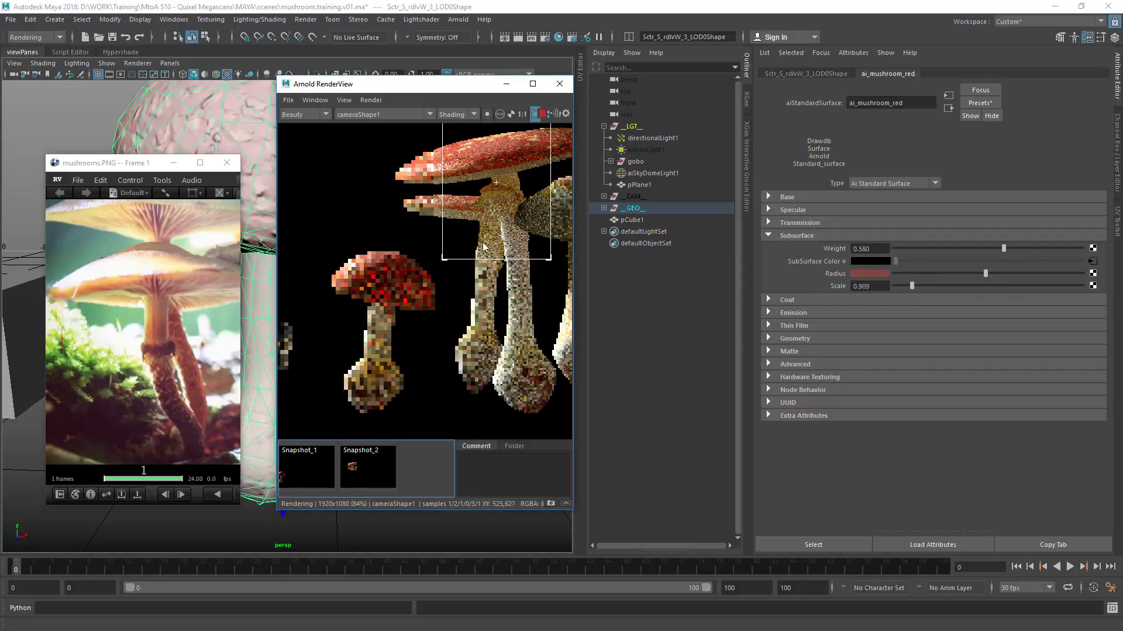
drag(408, 252, 284, 392)
middle_drag(459, 256, 344, 240)
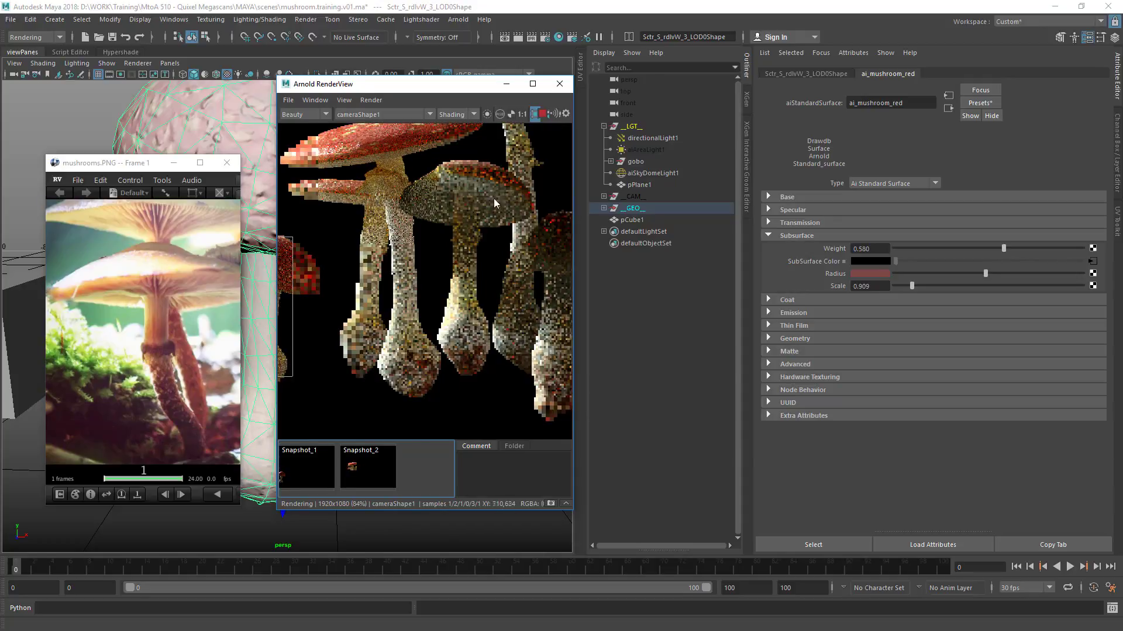
scroll(480, 255, down, 5)
middle_drag(443, 267, 380, 223)
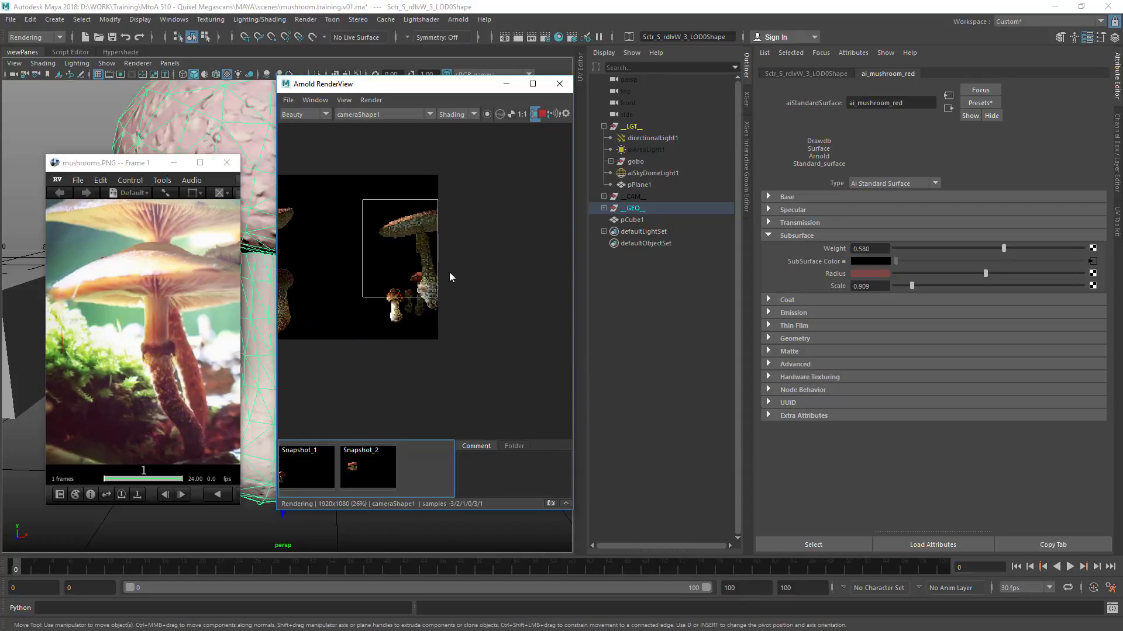
mouse_move(402, 316)
middle_down()
mouse_move(451, 322)
mouse_move(351, 239)
middle_up()
scroll(331, 235, up, 1)
drag(420, 202, 359, 288)
middle_drag(386, 215, 601, 251)
click(489, 250)
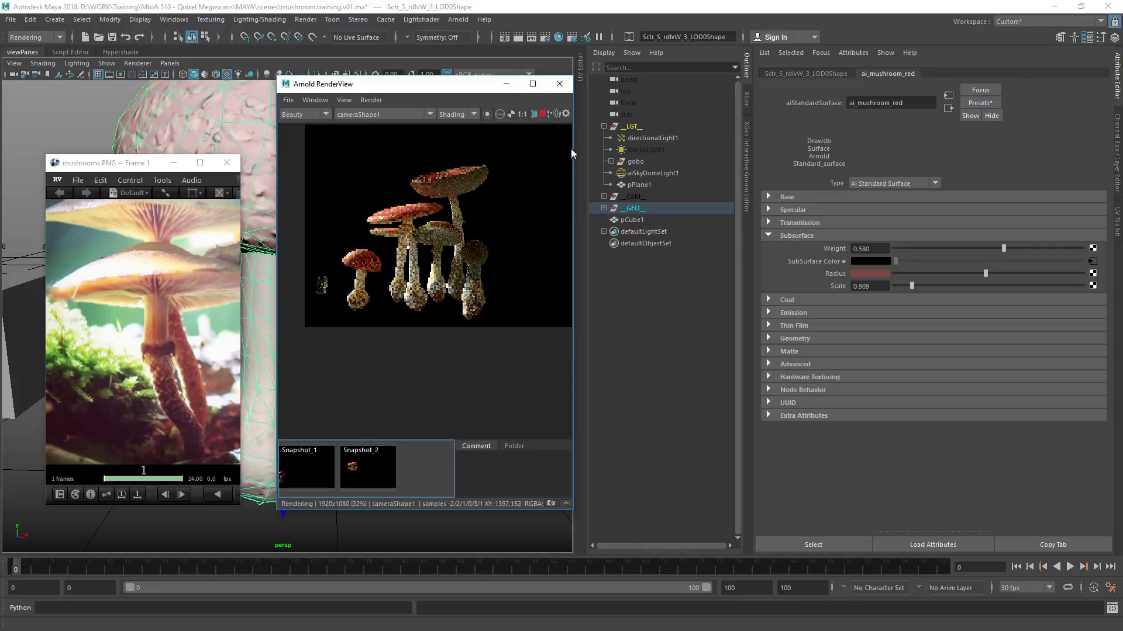
Step: Widen the render view, show the image at 1:1 and crop the render to the central cap's outer end
drag(572, 148, 701, 149)
click(571, 115)
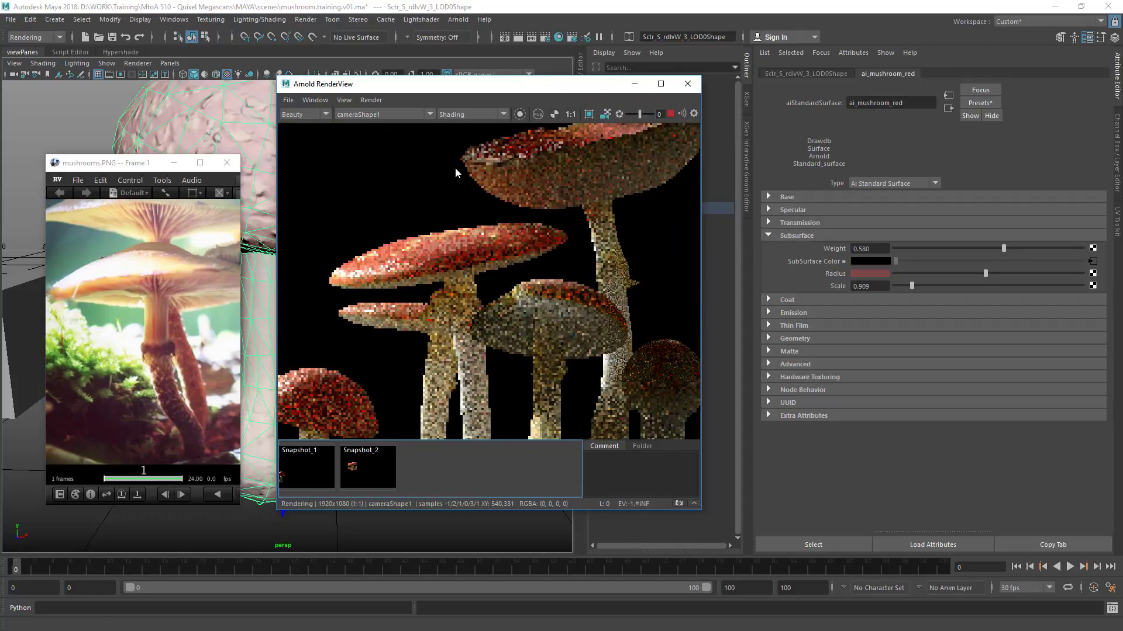
scroll(515, 175, down, 1)
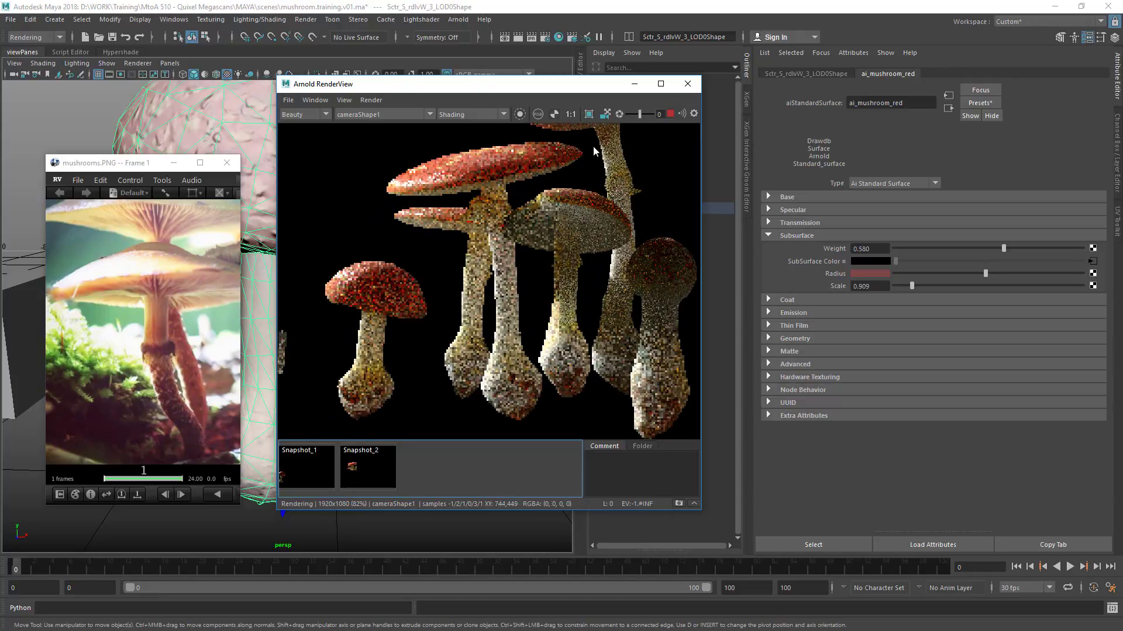
click(570, 114)
middle_drag(513, 217, 562, 206)
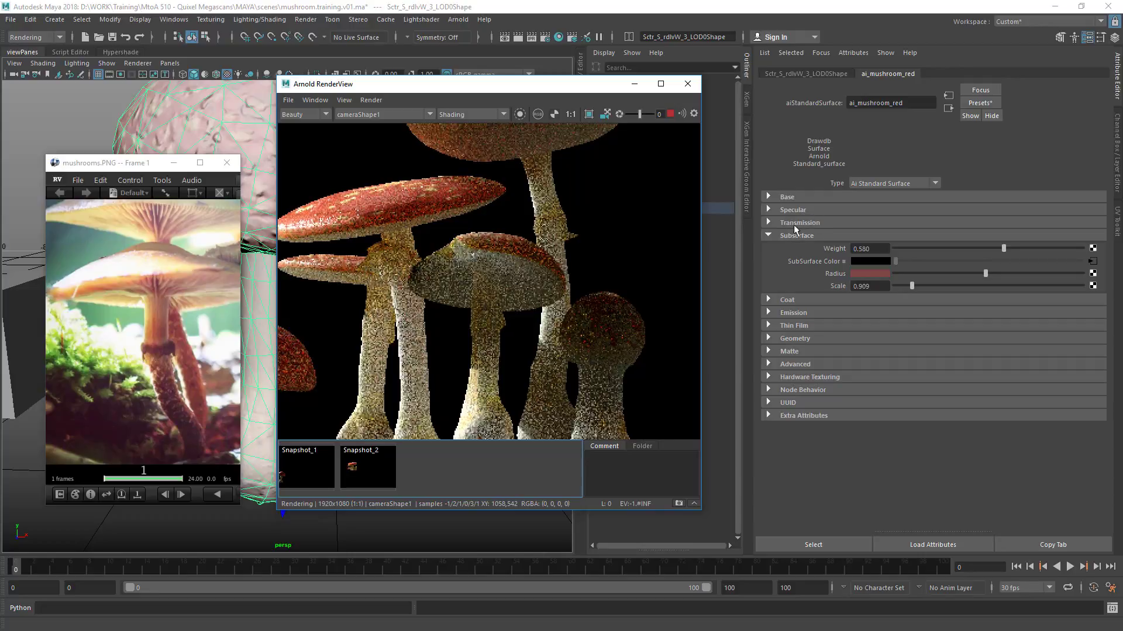
middle_drag(287, 176, 373, 170)
drag(354, 167, 462, 240)
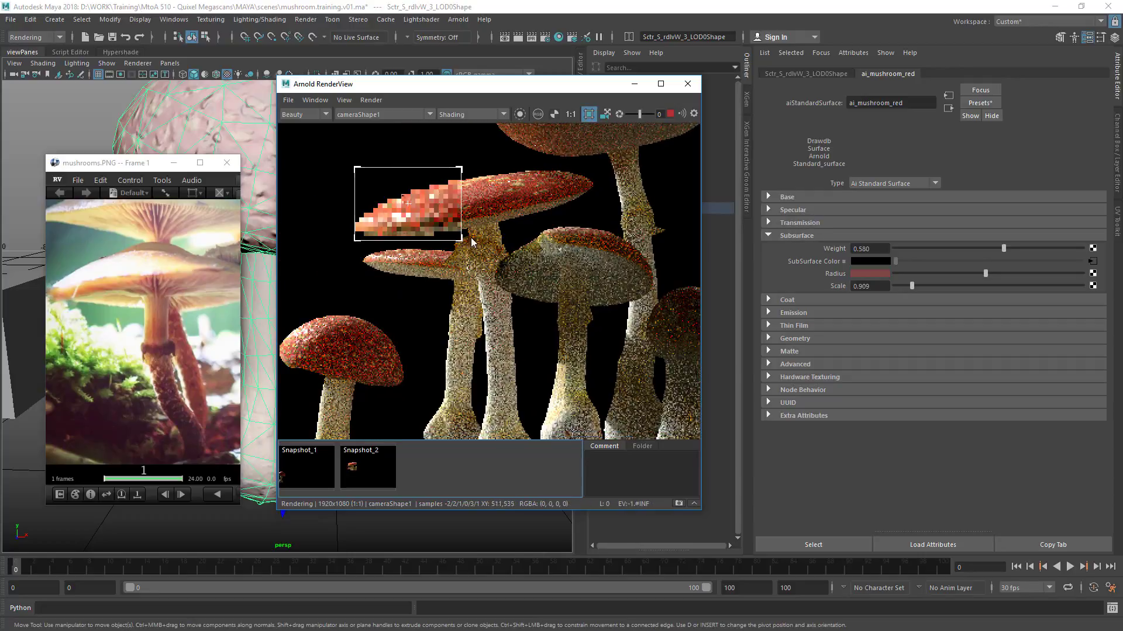
Step: Open the aiRange1 node feeding the Specular Roughness and set its Input Min to -0.325
click(819, 236)
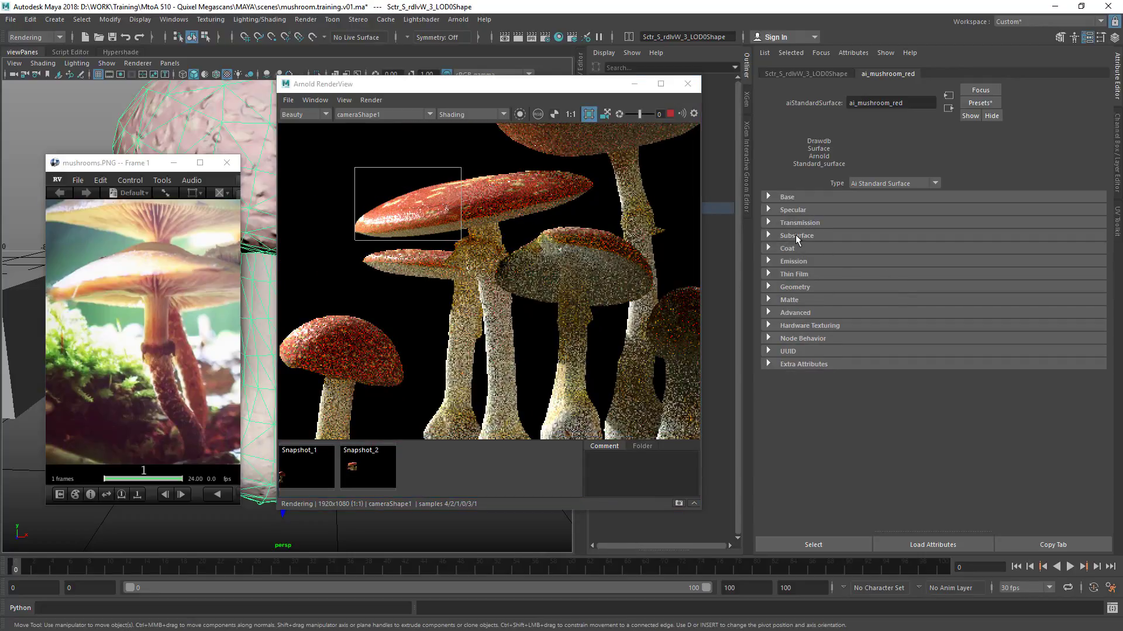
click(793, 210)
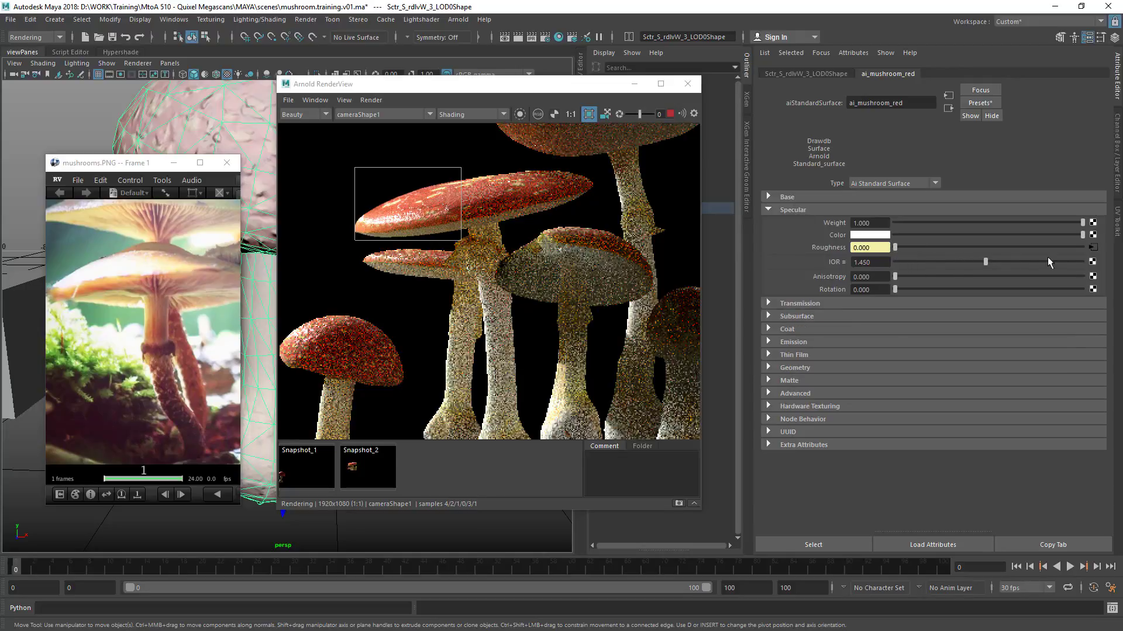
click(1092, 248)
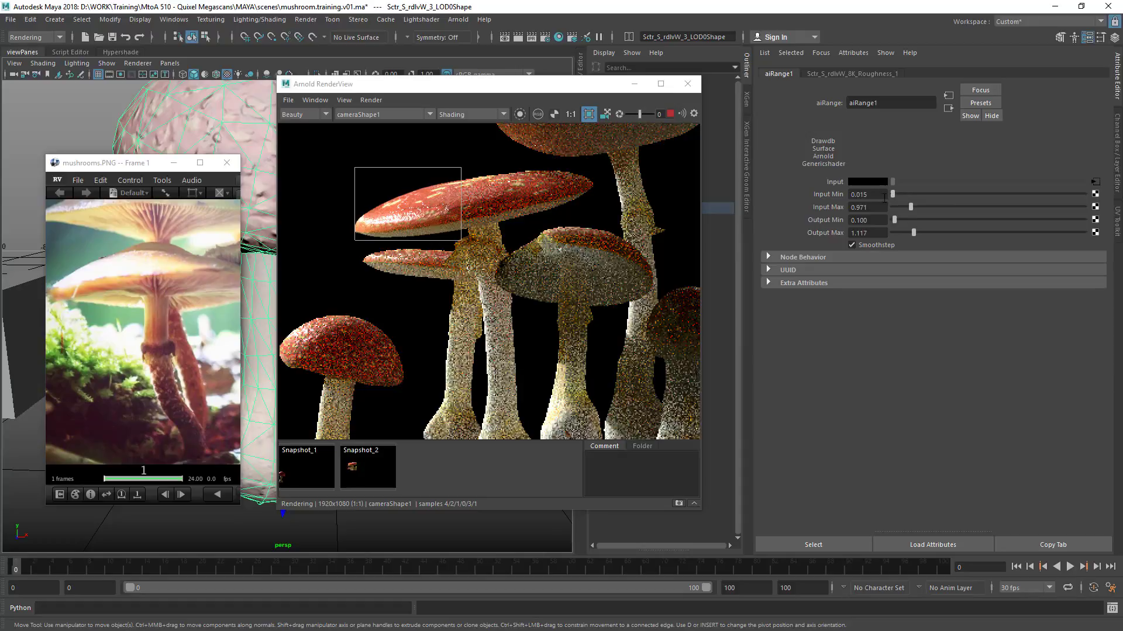
ctrl+drag(879, 197, 860, 194)
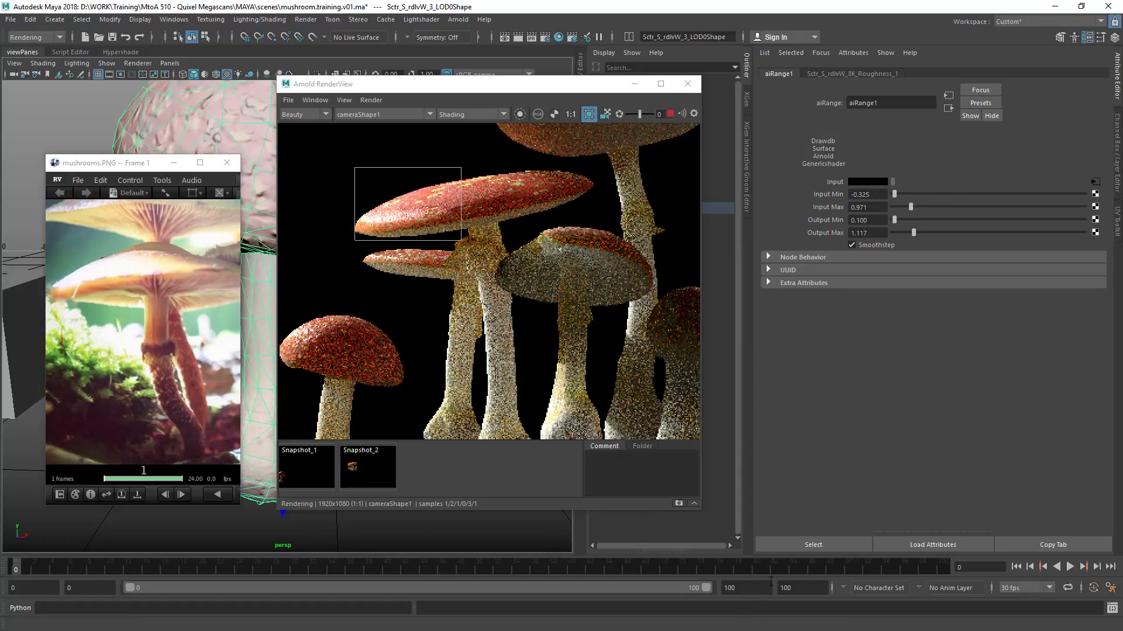
Step: Isolate the aiRange1 node in the render view and set its Input Min to -0.445
click(794, 546)
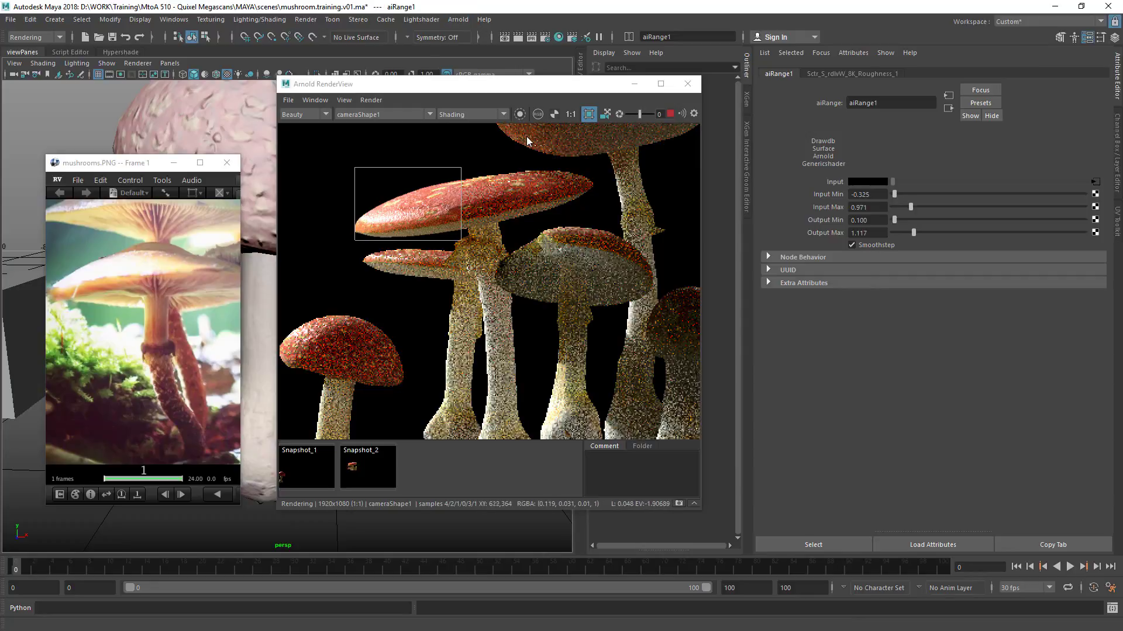
click(519, 114)
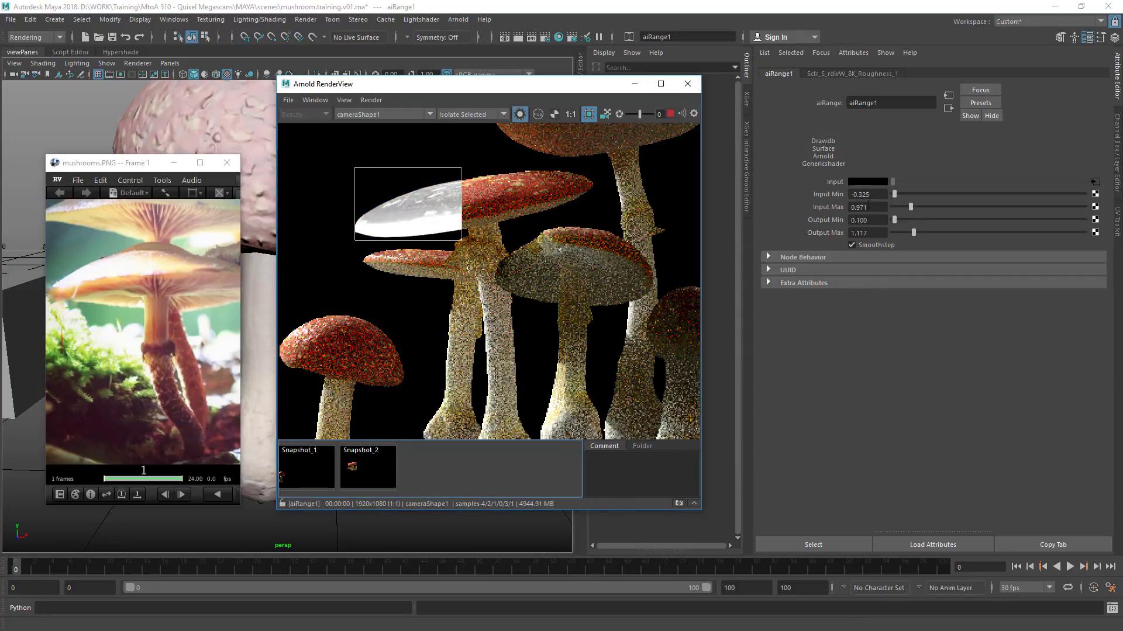
ctrl+drag(872, 193, 864, 197)
Step: Crop the render around the two left-hand central caps and their stems, and set aiRange1's Output Max to 0.767
click(536, 275)
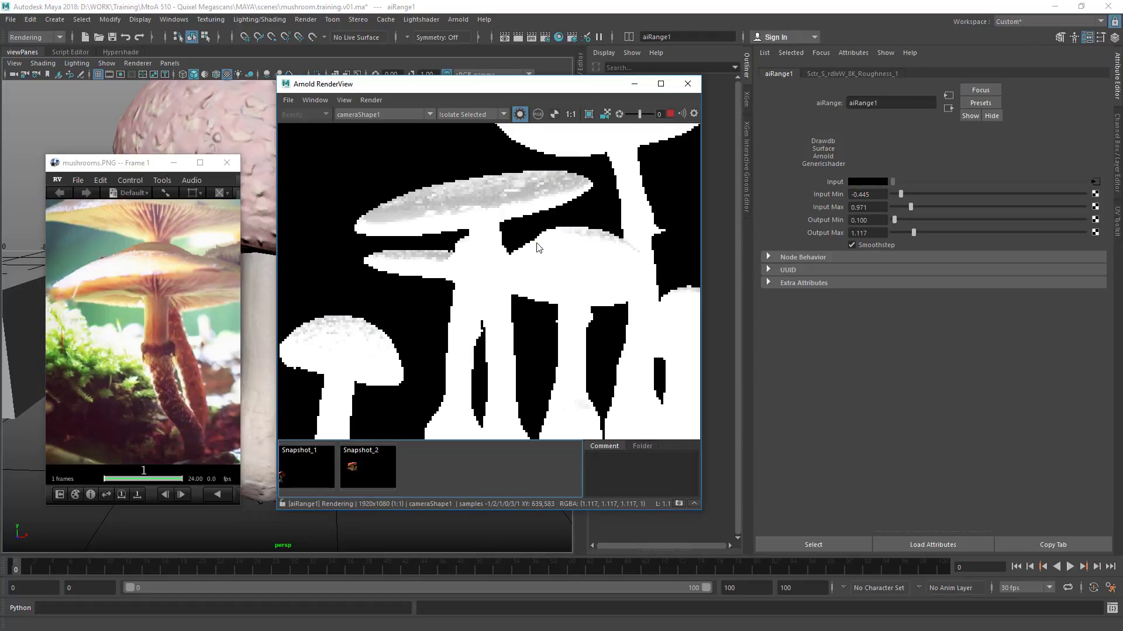
drag(336, 153, 532, 314)
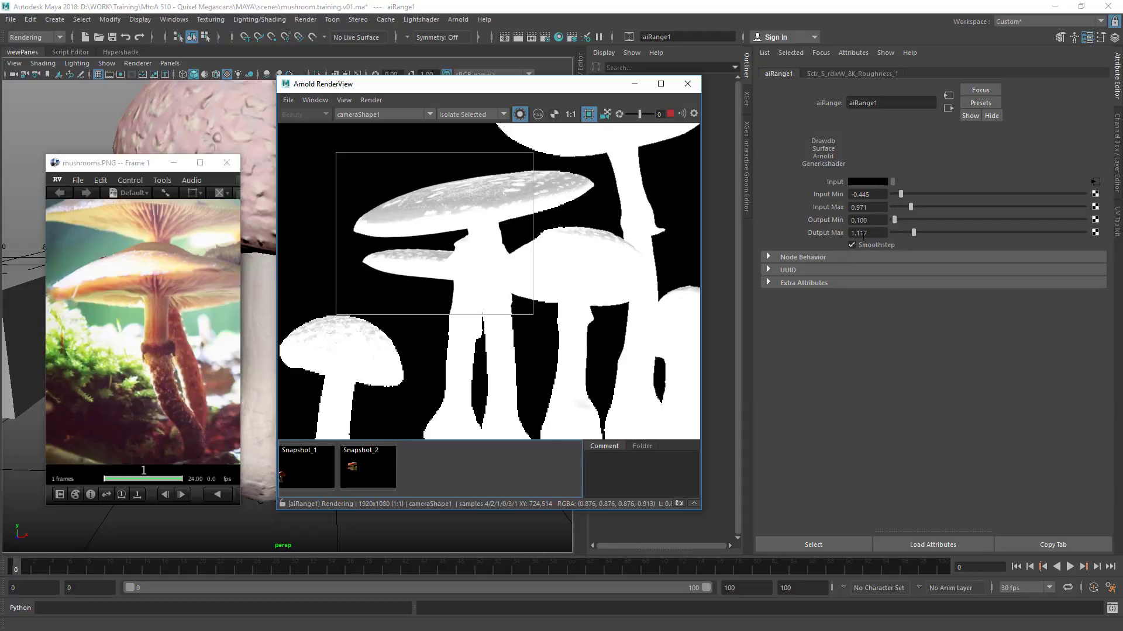
ctrl+drag(863, 234, 795, 237)
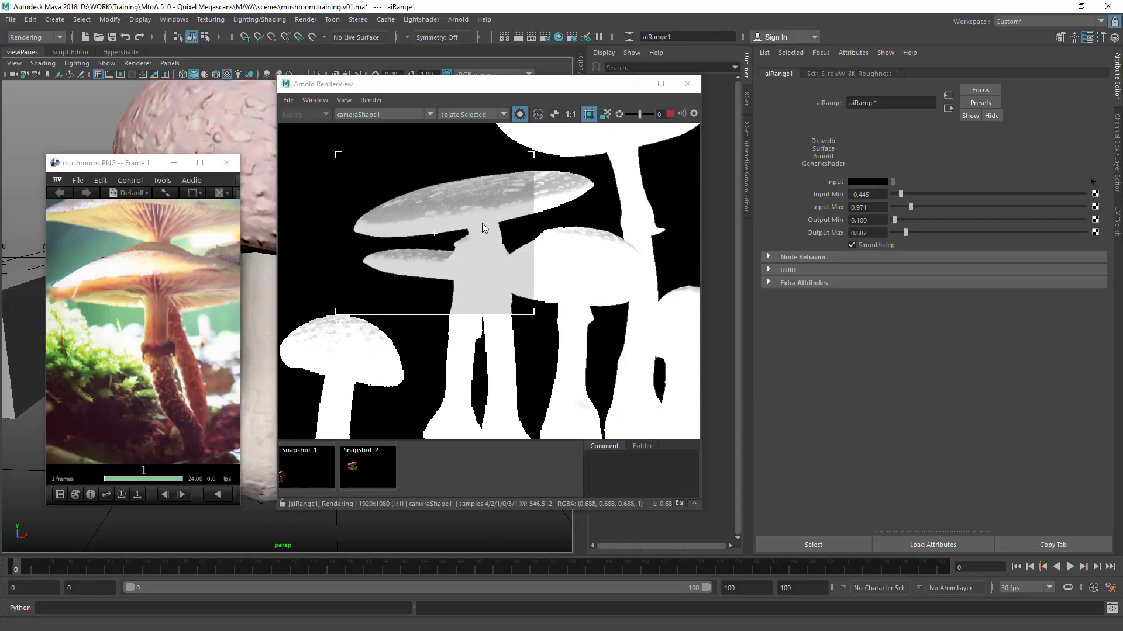
ctrl+drag(870, 233, 883, 234)
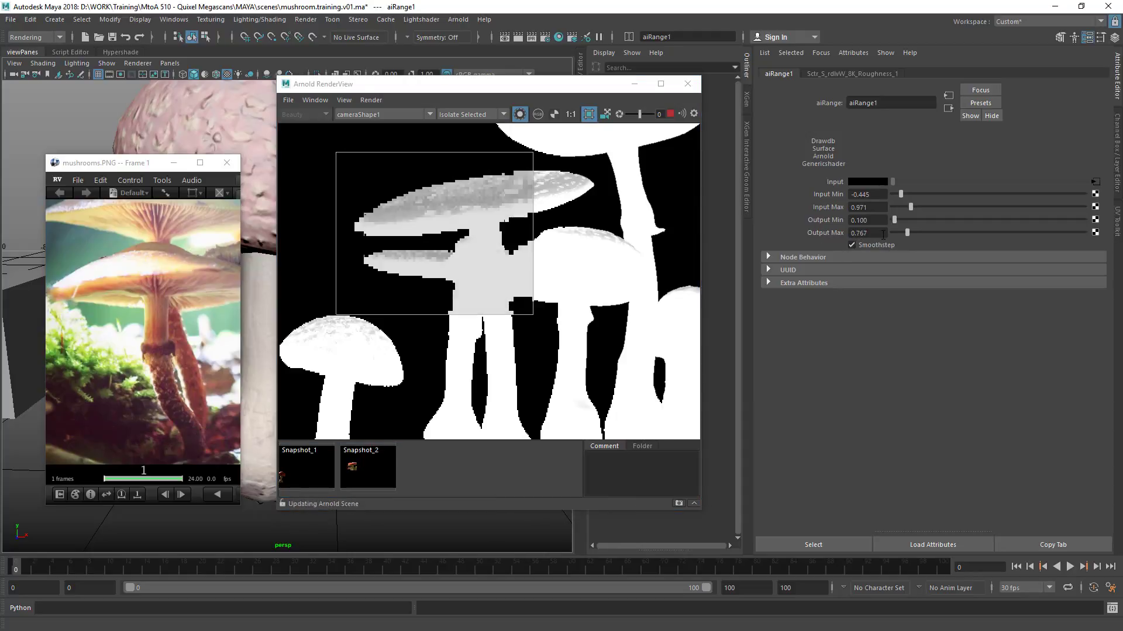
Step: Return the render view to Shading mode, check the beauty result in the crop and close the render view
click(471, 114)
click(468, 126)
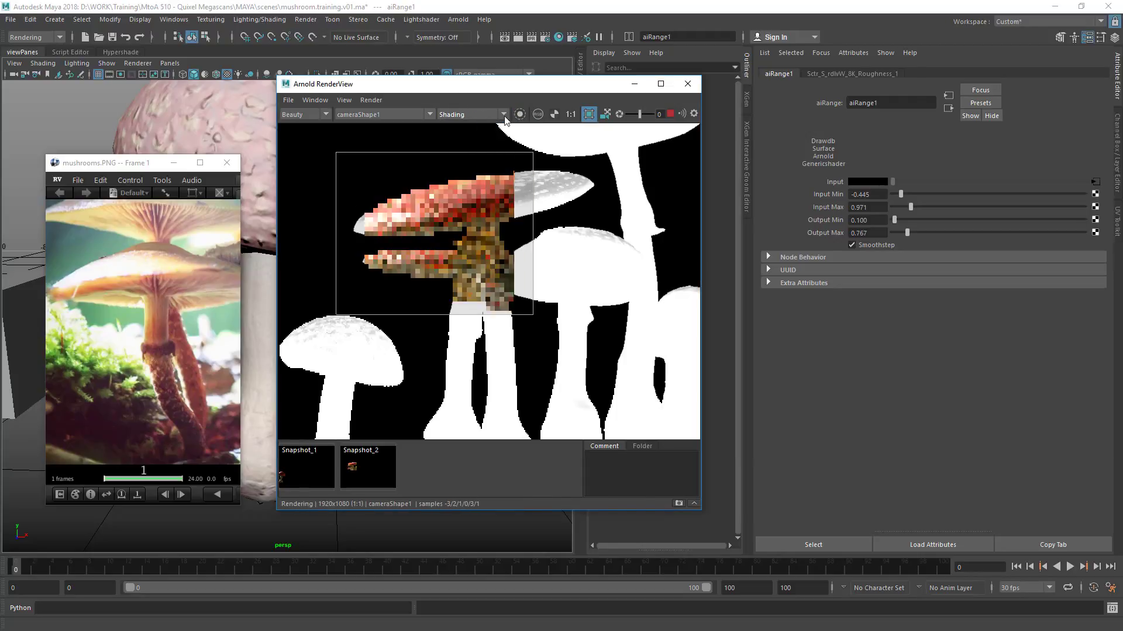
click(309, 116)
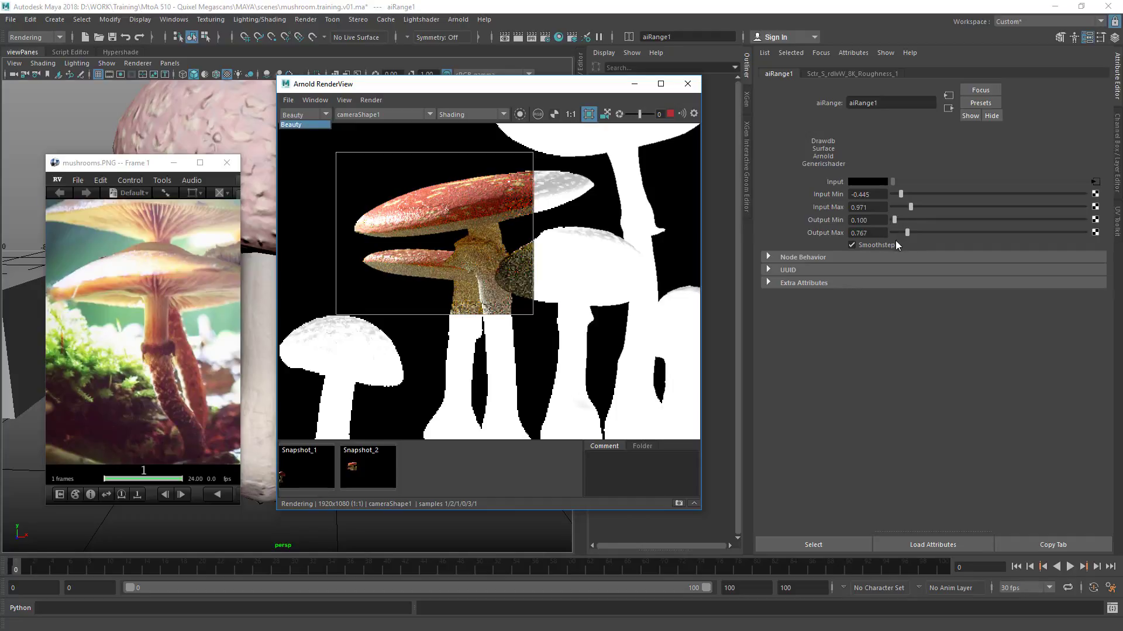
middle_drag(474, 269, 465, 194)
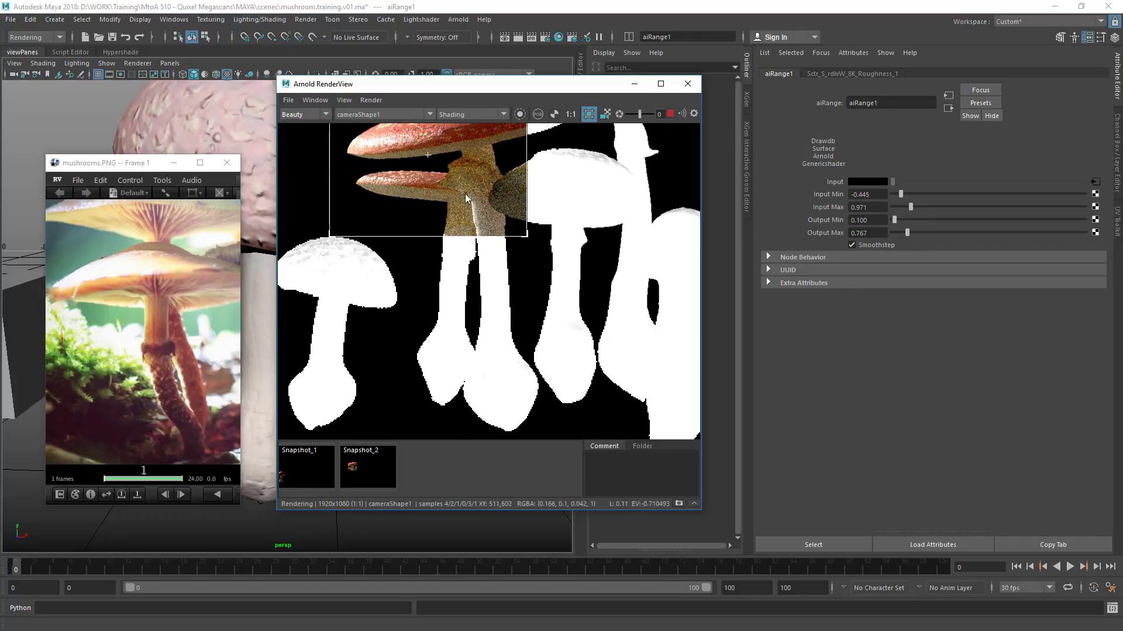
click(688, 84)
Step: Save the scene and list the <builtin> group's available AOVs in the Render Settings
click(544, 37)
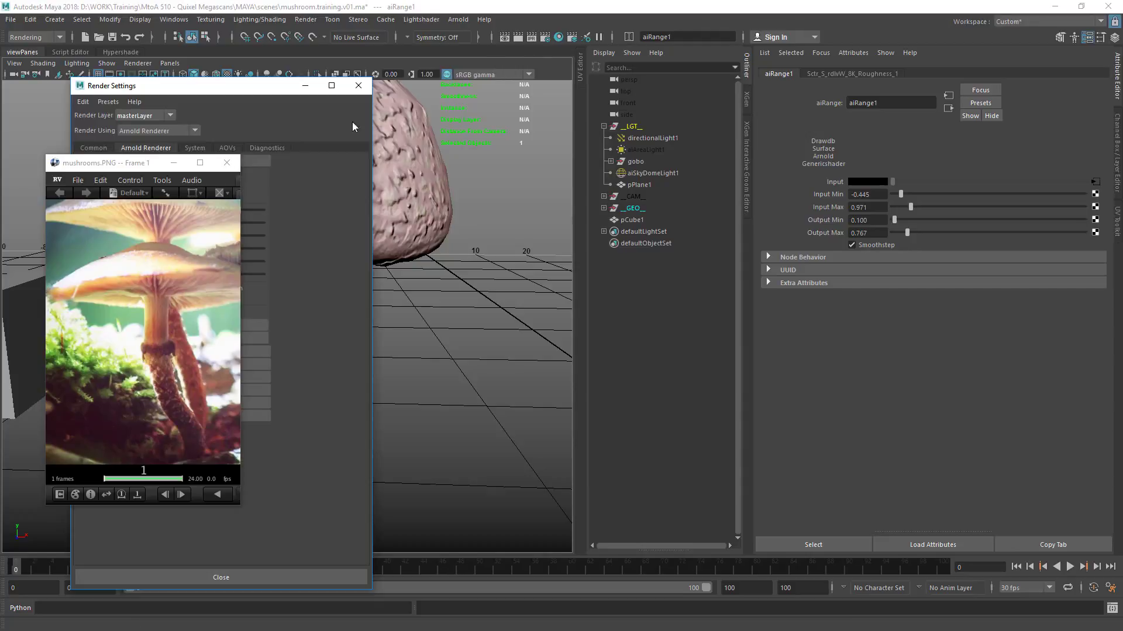
click(471, 152)
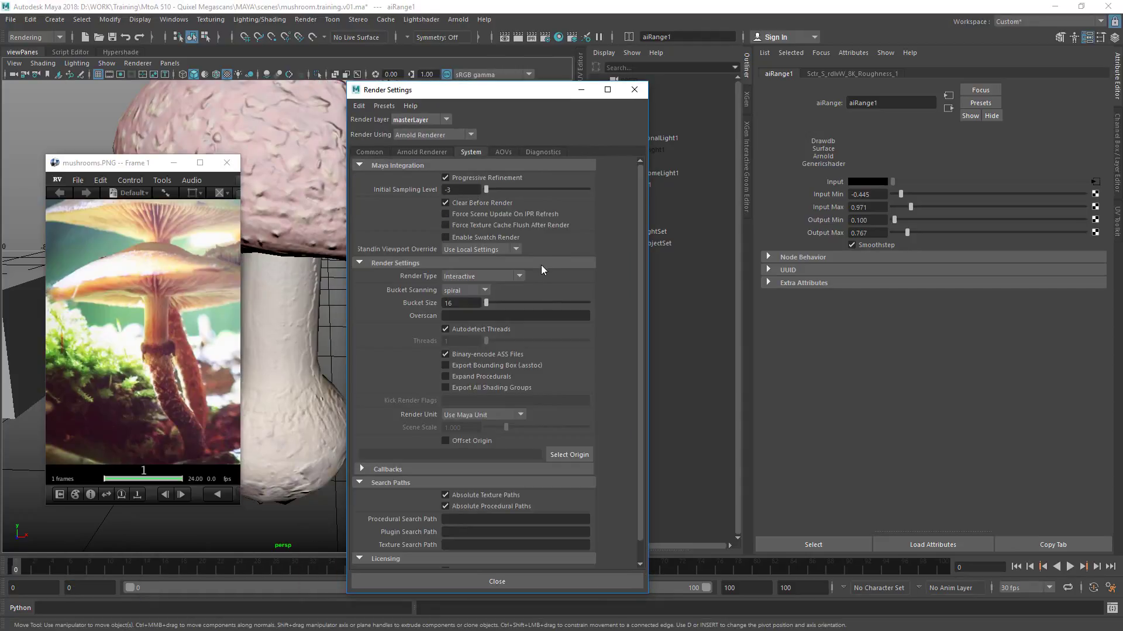
click(112, 37)
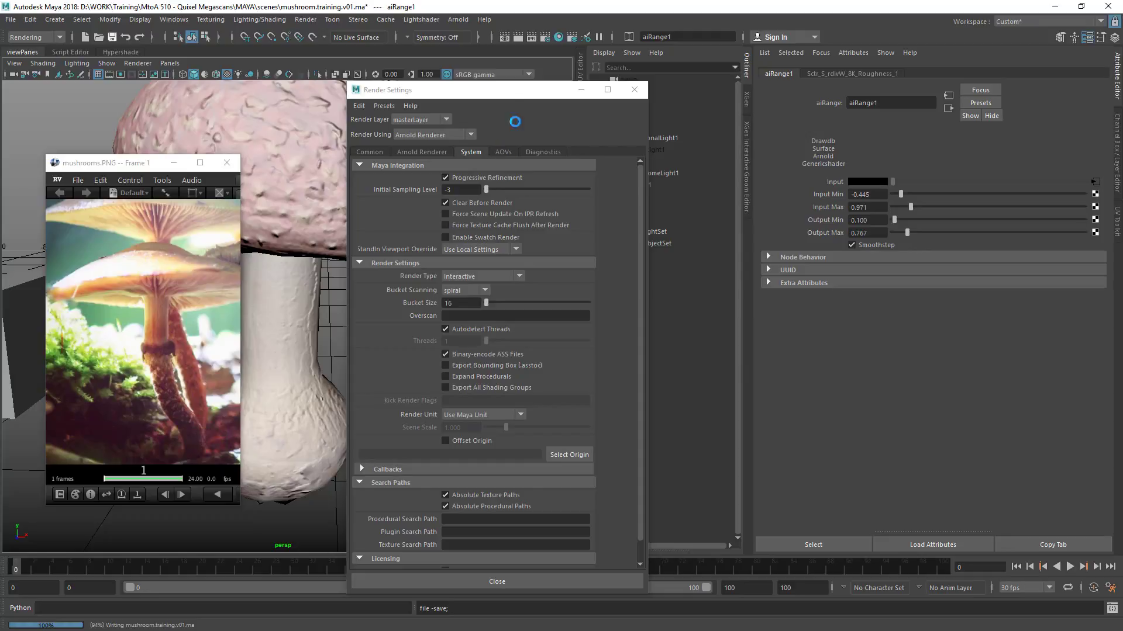
click(505, 152)
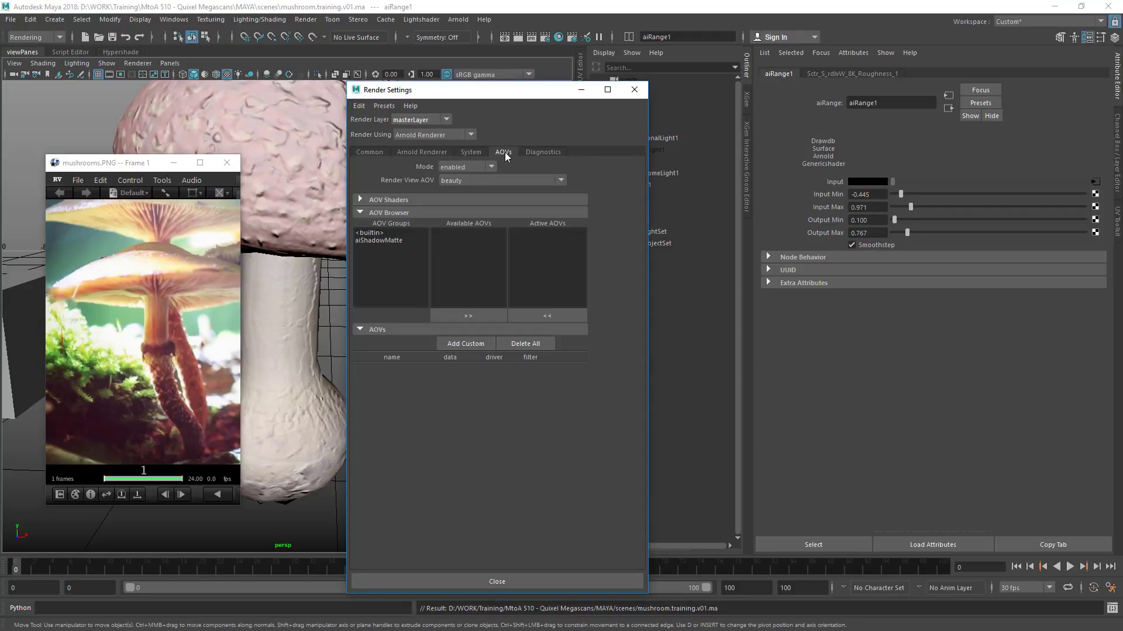
click(374, 232)
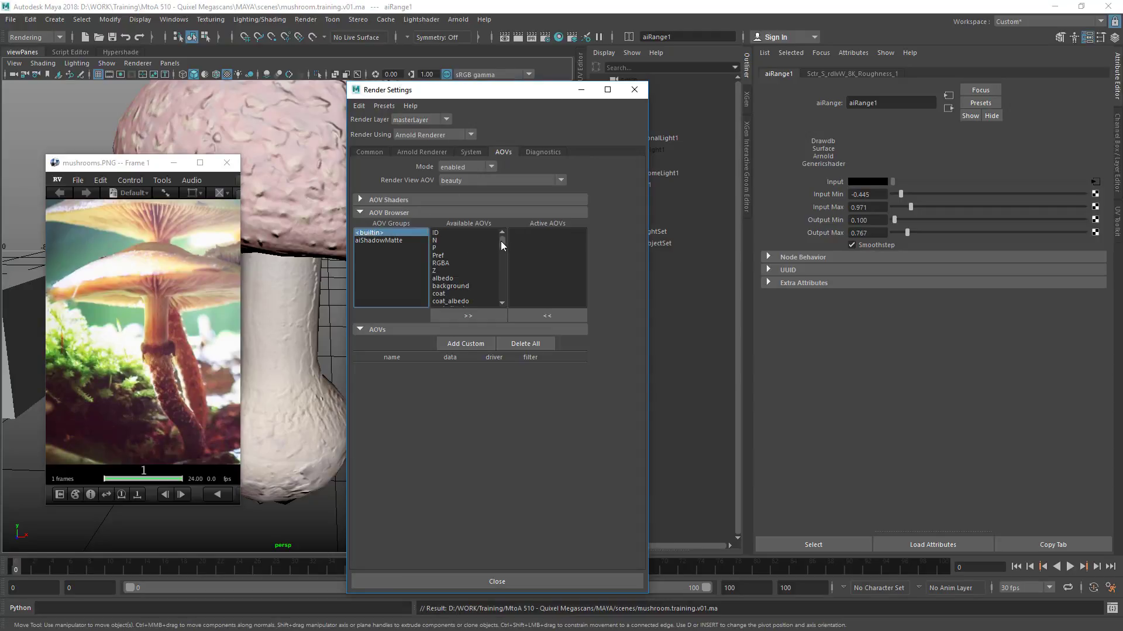
scroll(496, 259, down, 3)
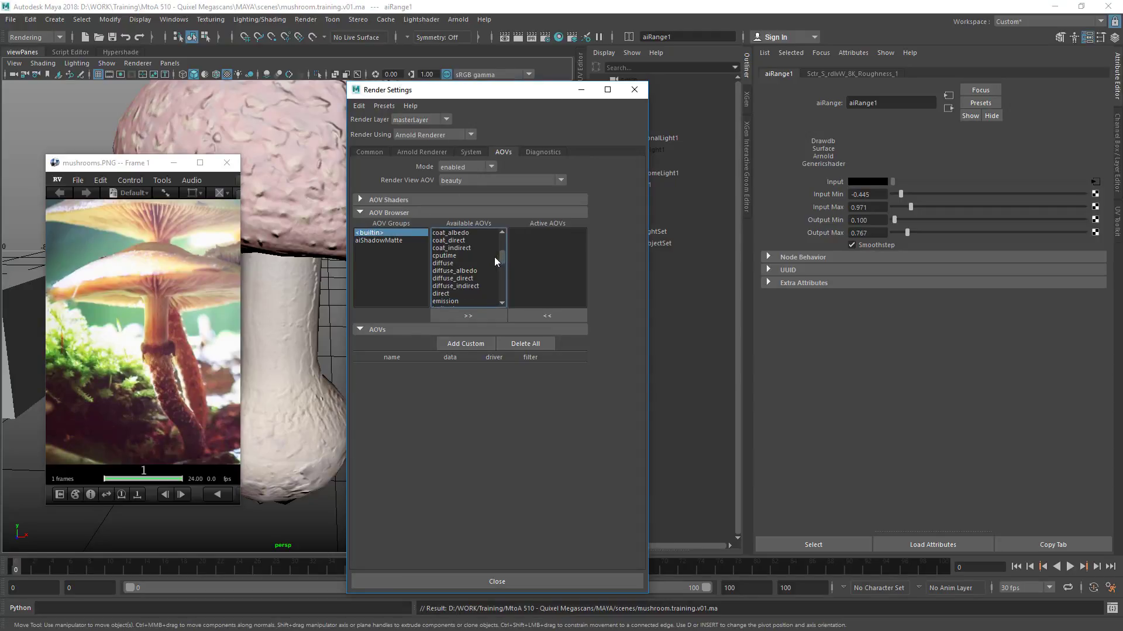
click(474, 271)
ctrl+click(464, 294)
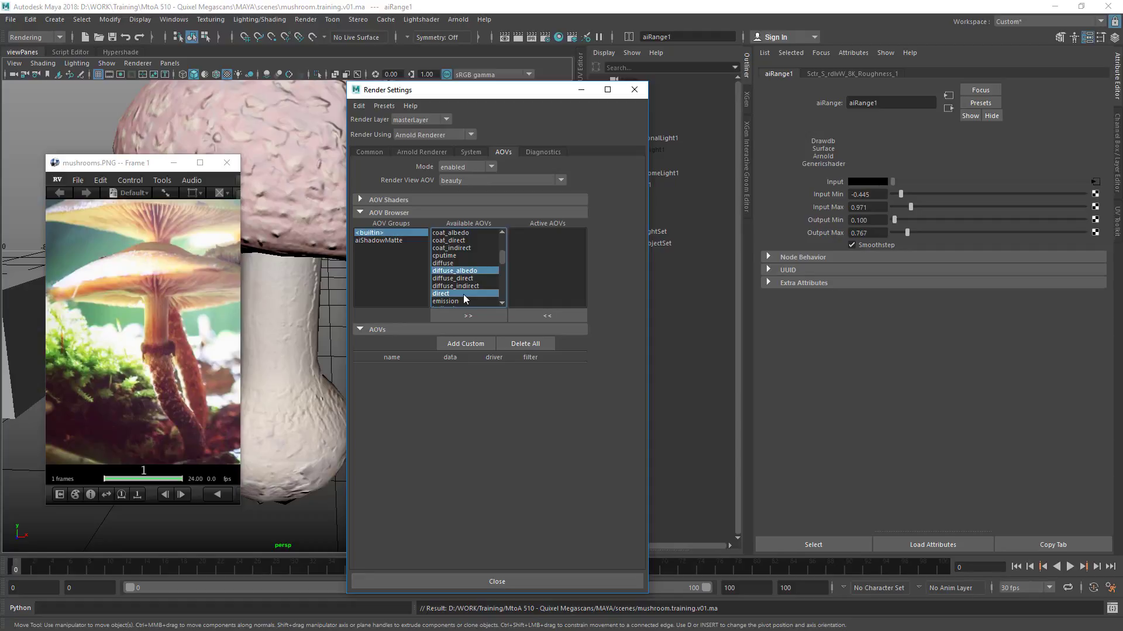
ctrl+click(477, 292)
scroll(500, 261, down, 1)
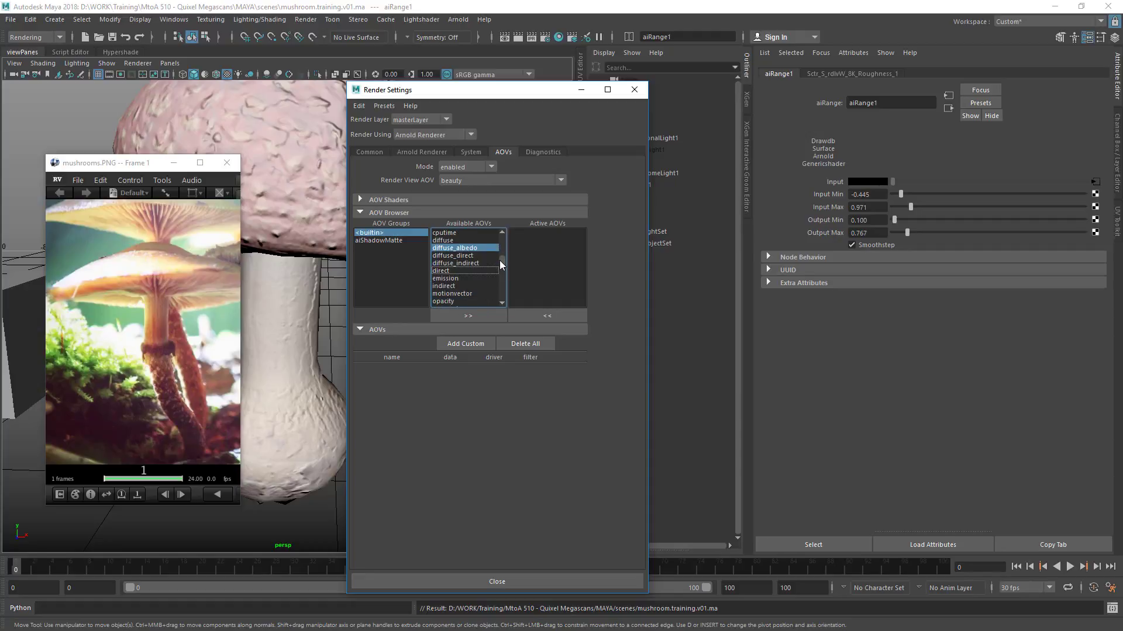
ctrl+click(484, 256)
scroll(500, 263, down, 3)
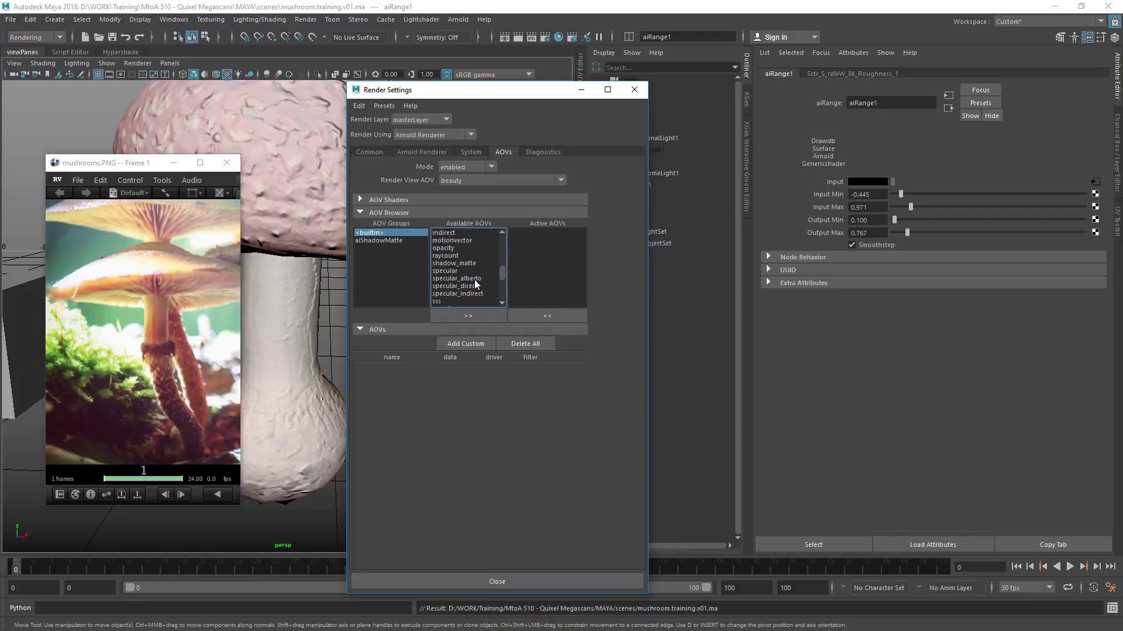
ctrl+click(475, 286)
ctrl+click(472, 294)
scroll(501, 272, down, 3)
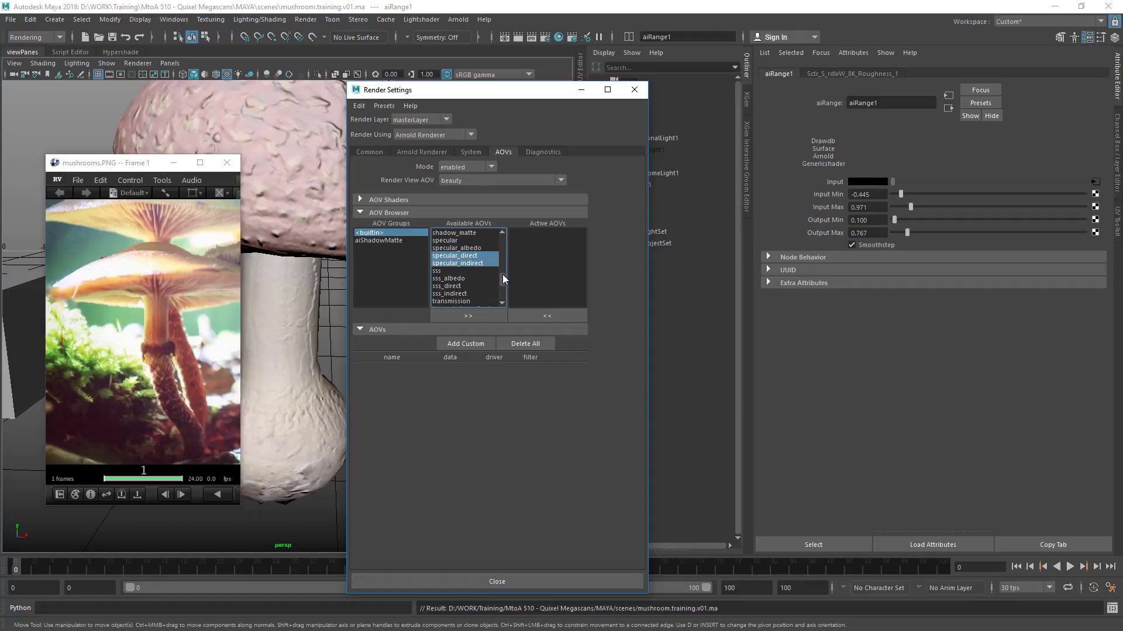
ctrl+click(469, 263)
ctrl+click(470, 270)
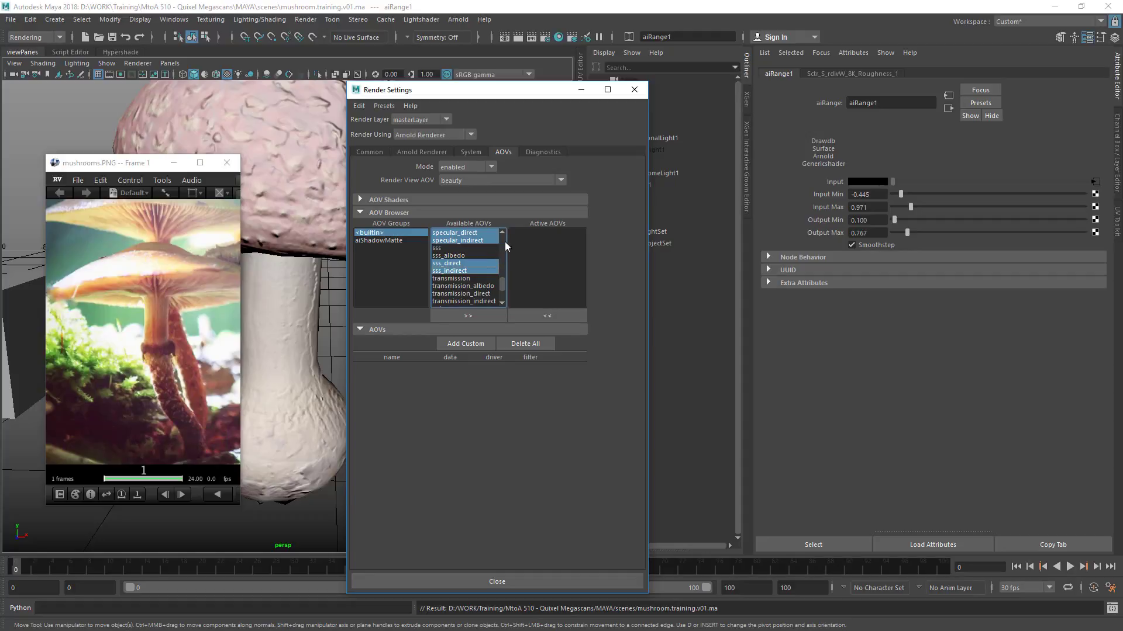
click(468, 286)
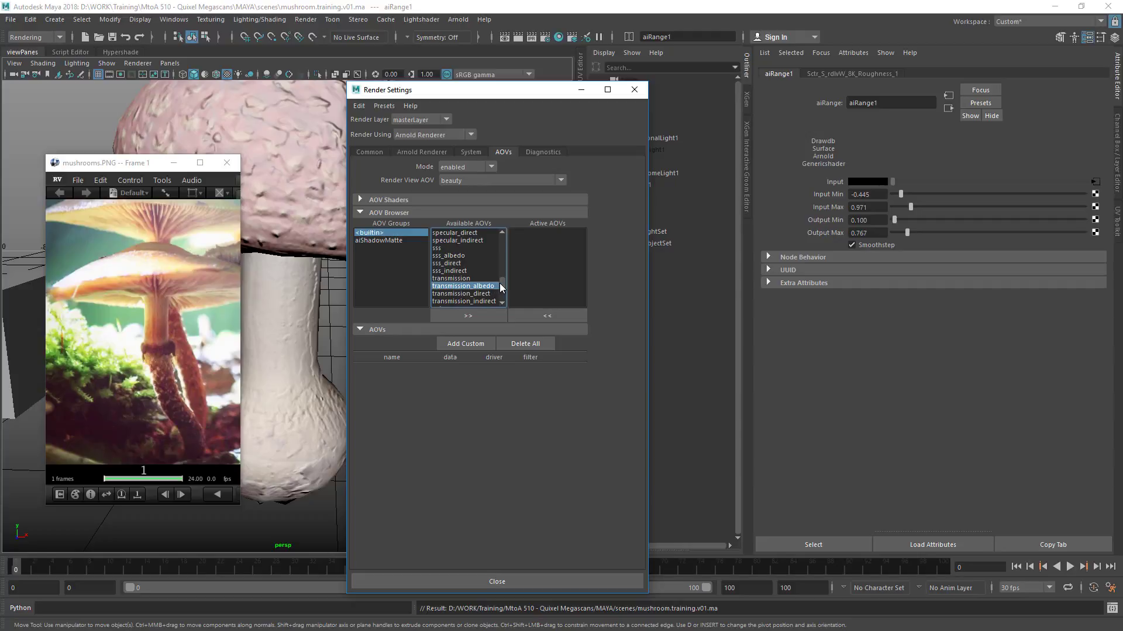
drag(500, 283, 505, 254)
click(480, 273)
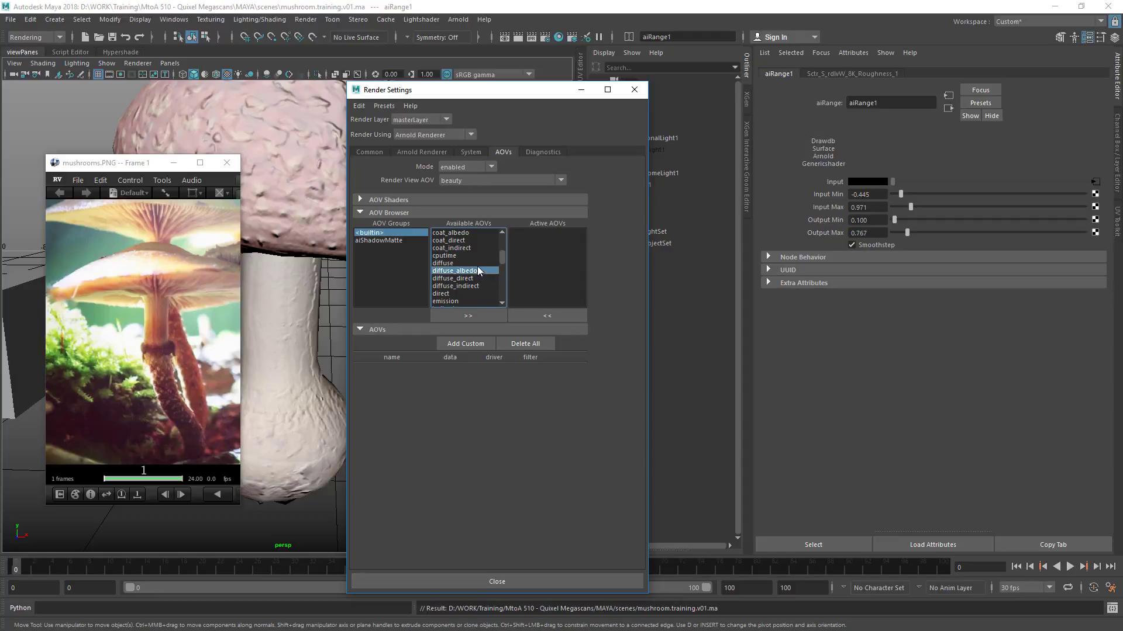
click(475, 280)
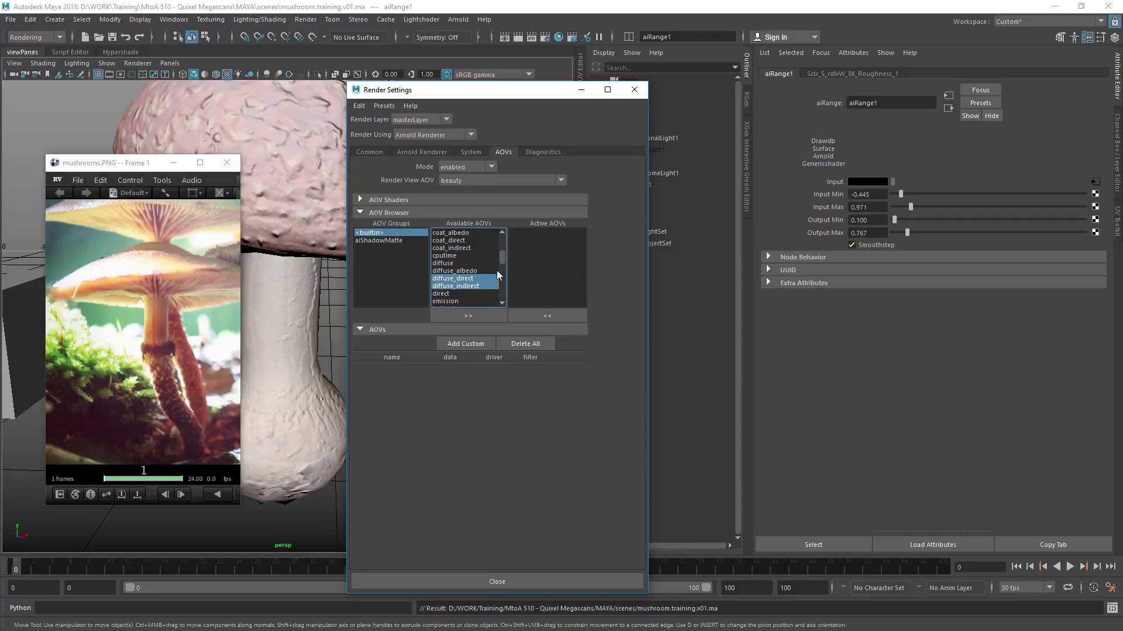
scroll(497, 261, down, 3)
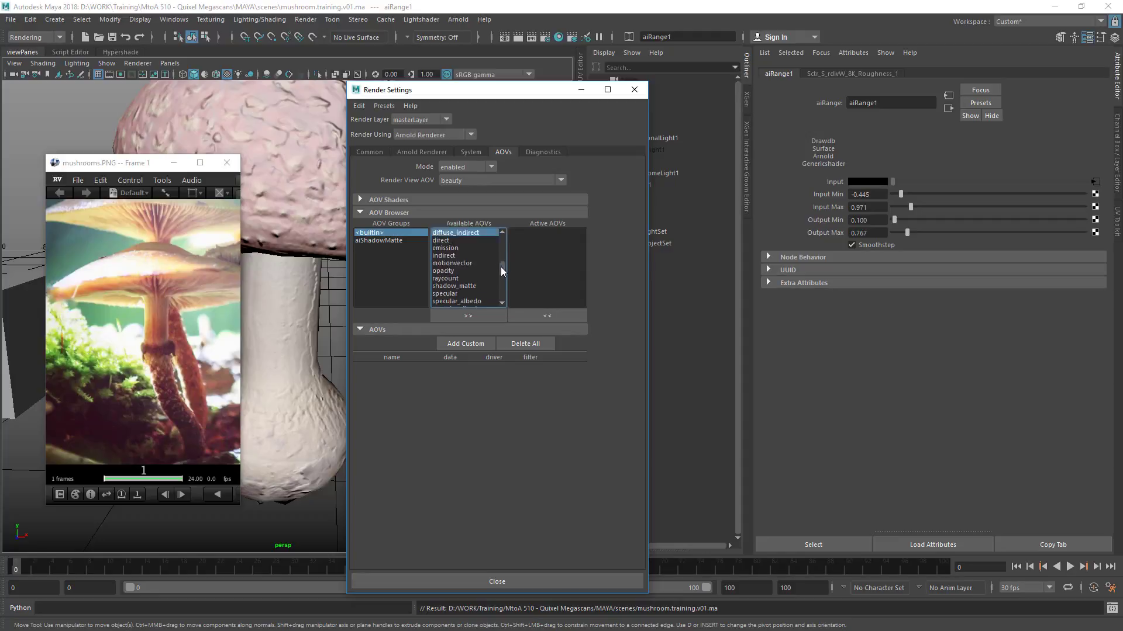
scroll(500, 270, down, 1)
drag(477, 286, 477, 293)
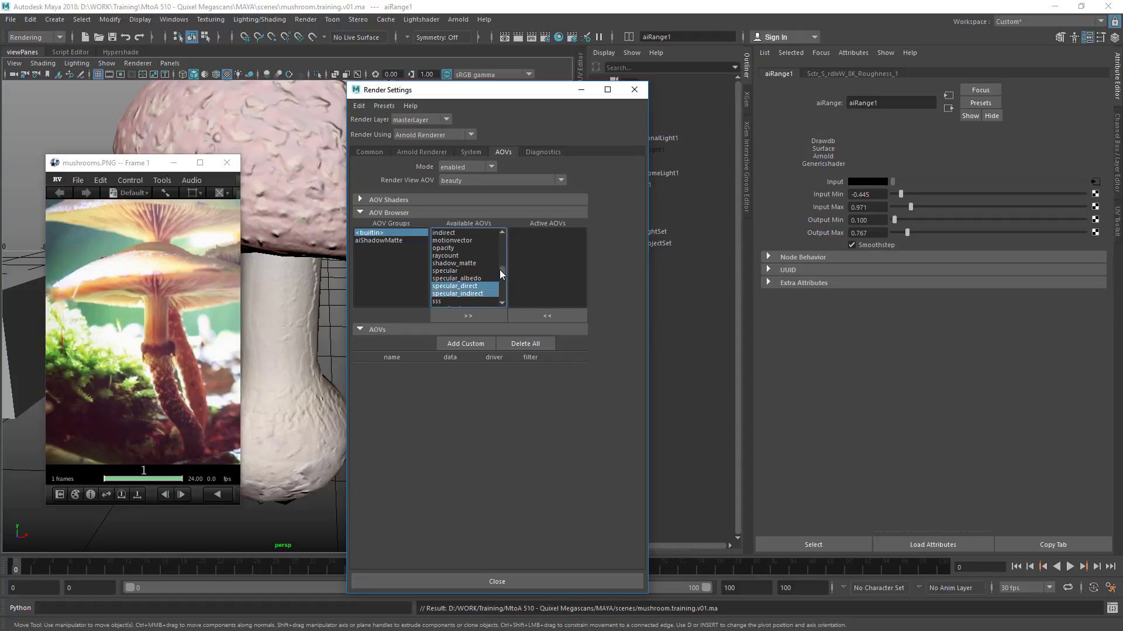
Step: Add sss_direct, sss_indirect, diffuse_albedo, diffuse_direct and diffuse_indirect to the active AOVs
scroll(501, 273, down, 3)
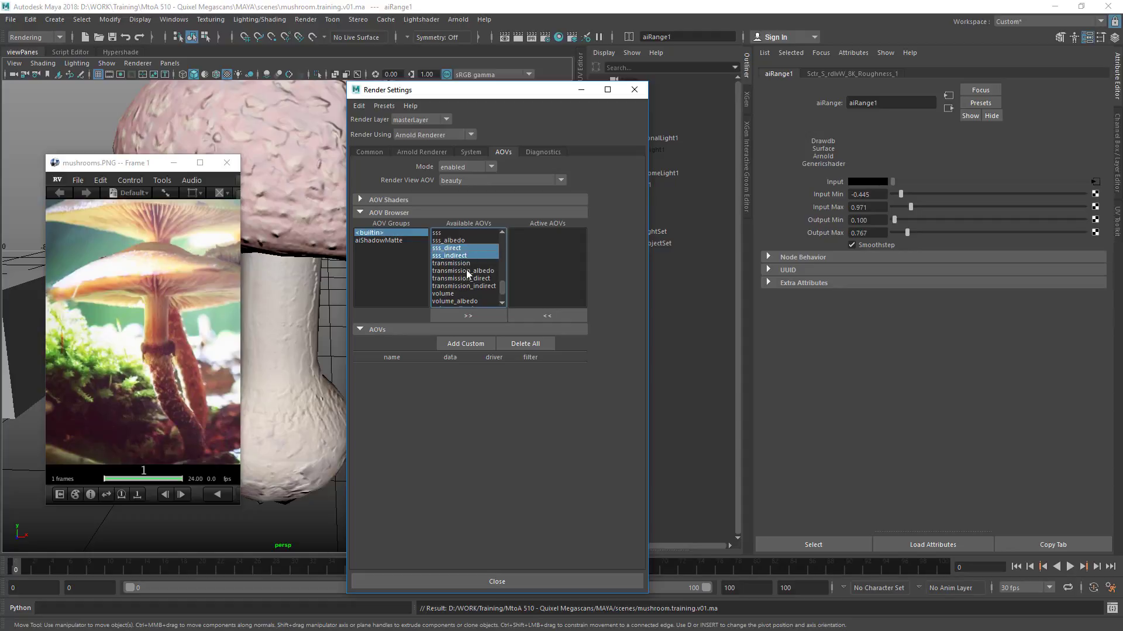
click(467, 317)
scroll(493, 263, up, 3)
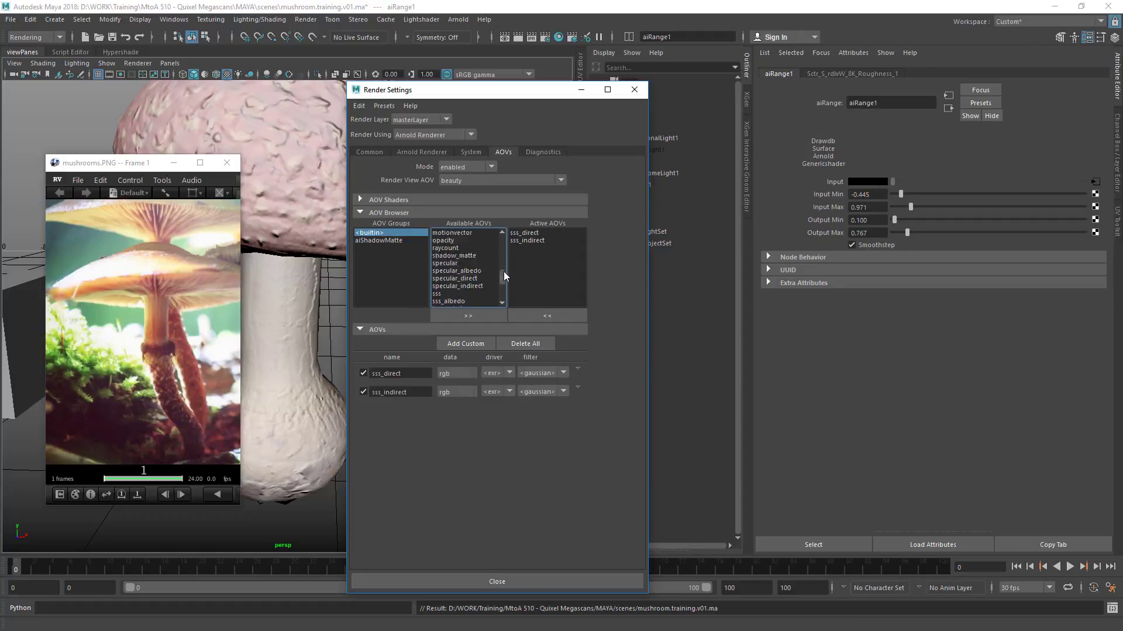
drag(503, 271, 505, 259)
click(481, 256)
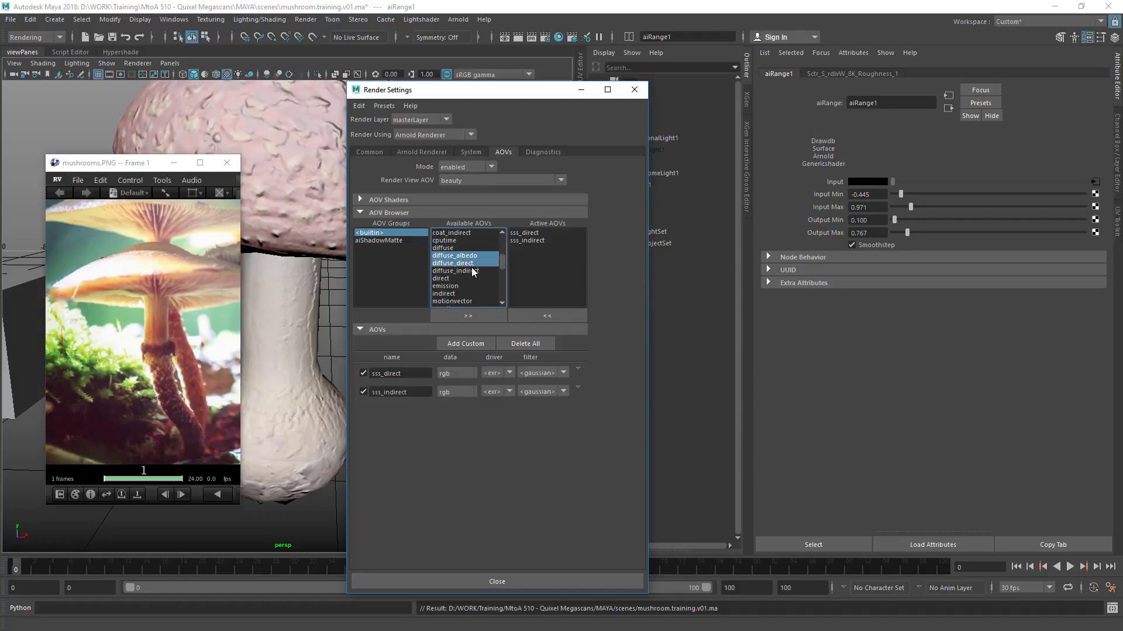
shift+click(471, 269)
click(468, 316)
Step: Add specular_direct and specular_indirect to the active AOVs, look over the remaining available ones and close the Render Settings
drag(500, 262, 500, 268)
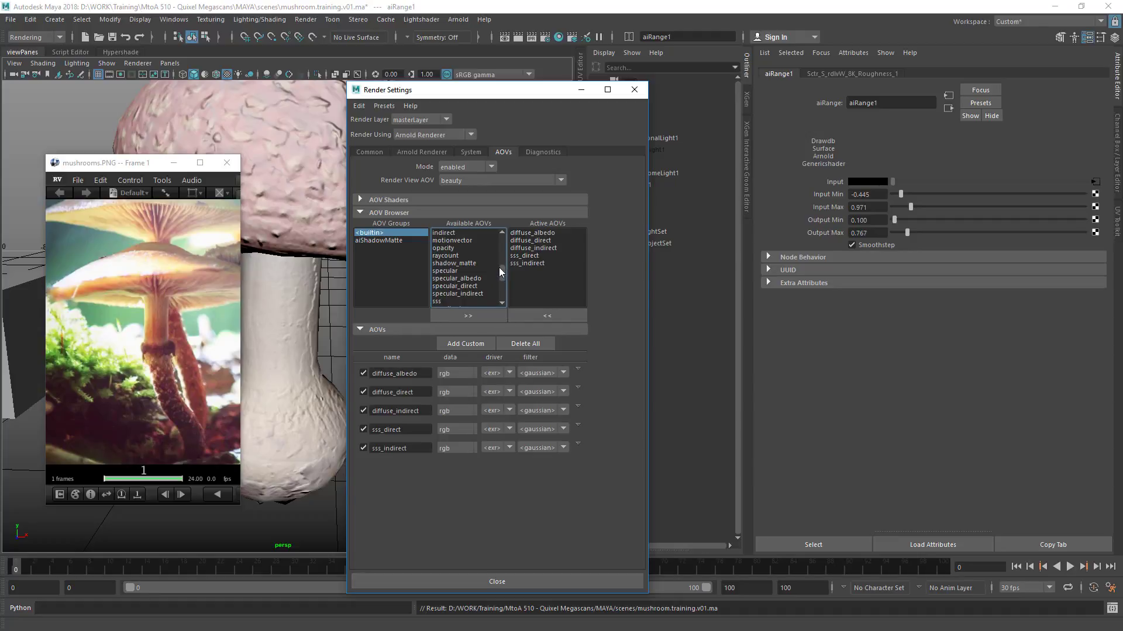
click(462, 286)
shift+click(461, 293)
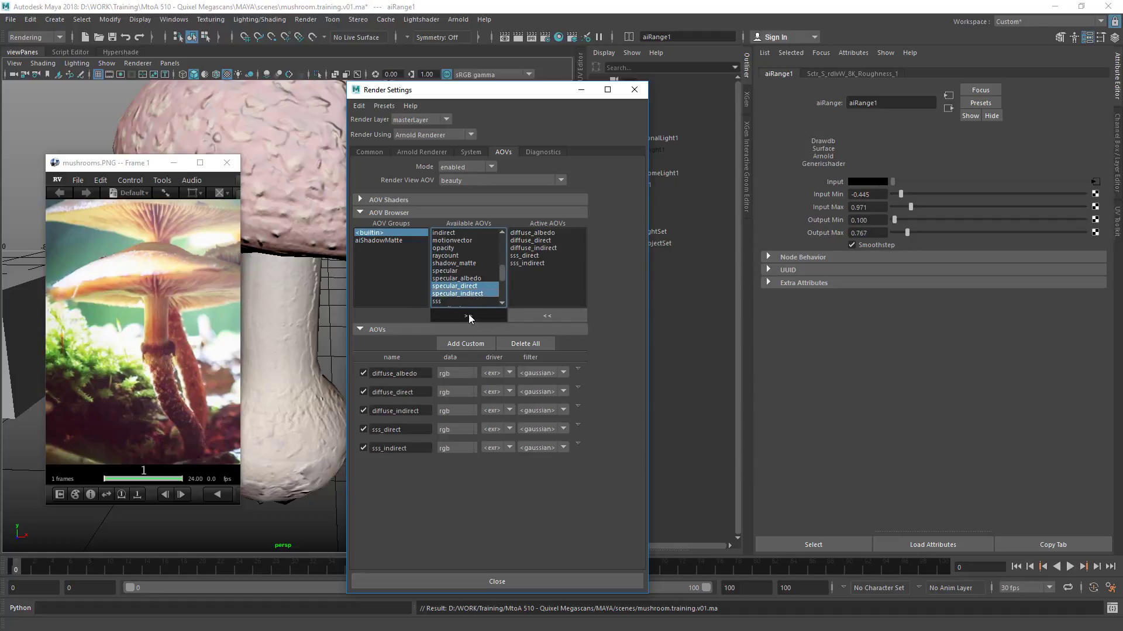
click(469, 316)
scroll(501, 283, down, 2)
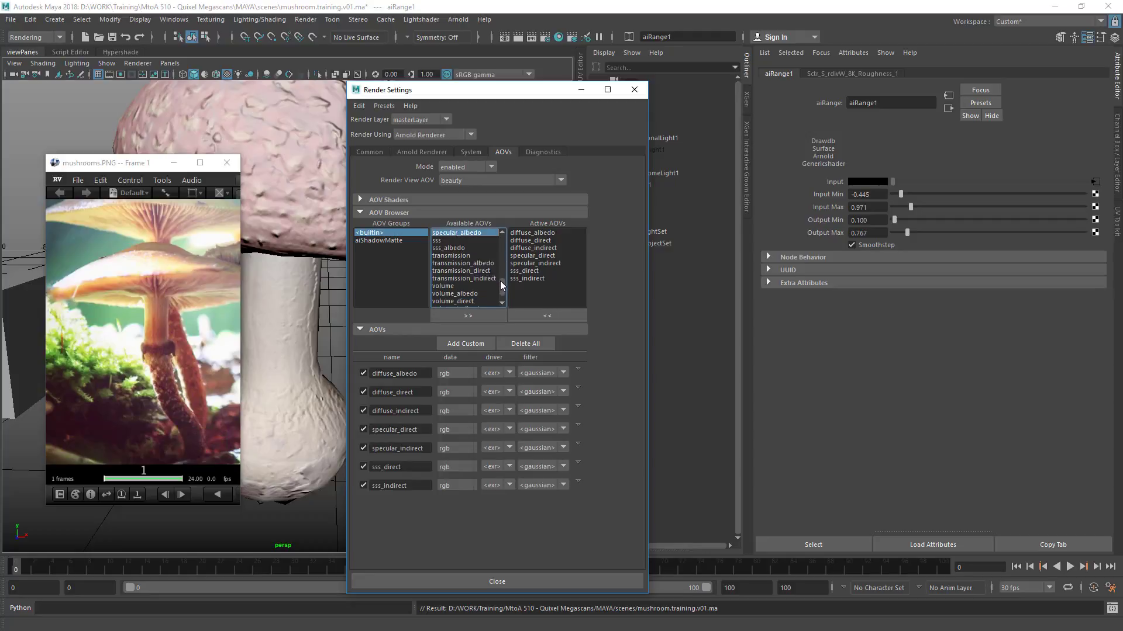
scroll(502, 287, down, 1)
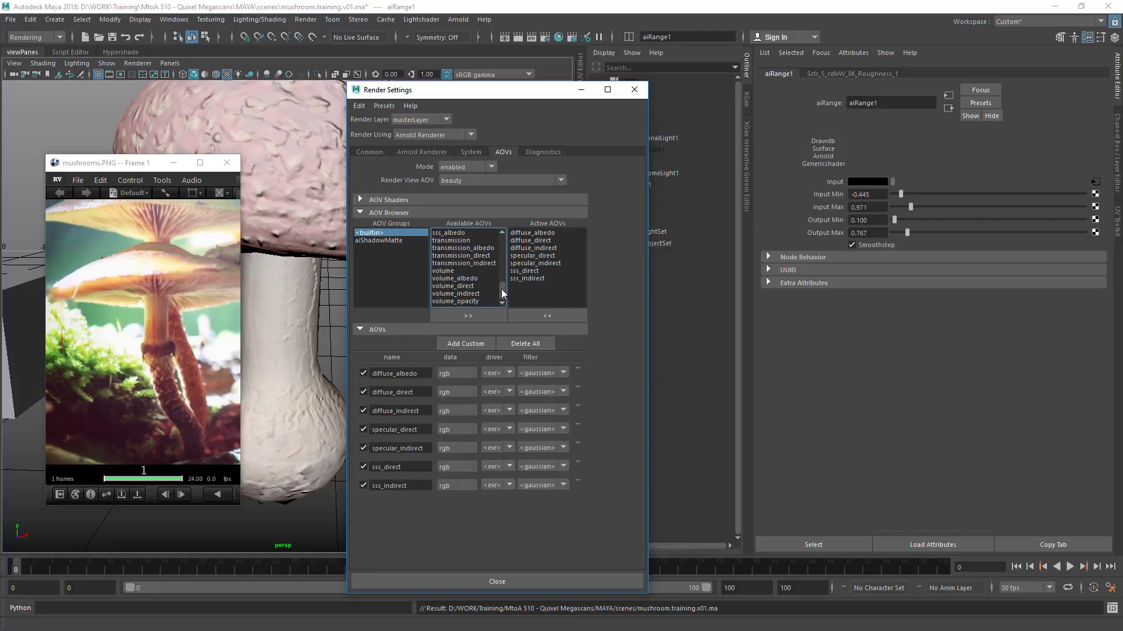
scroll(506, 280, up, 1)
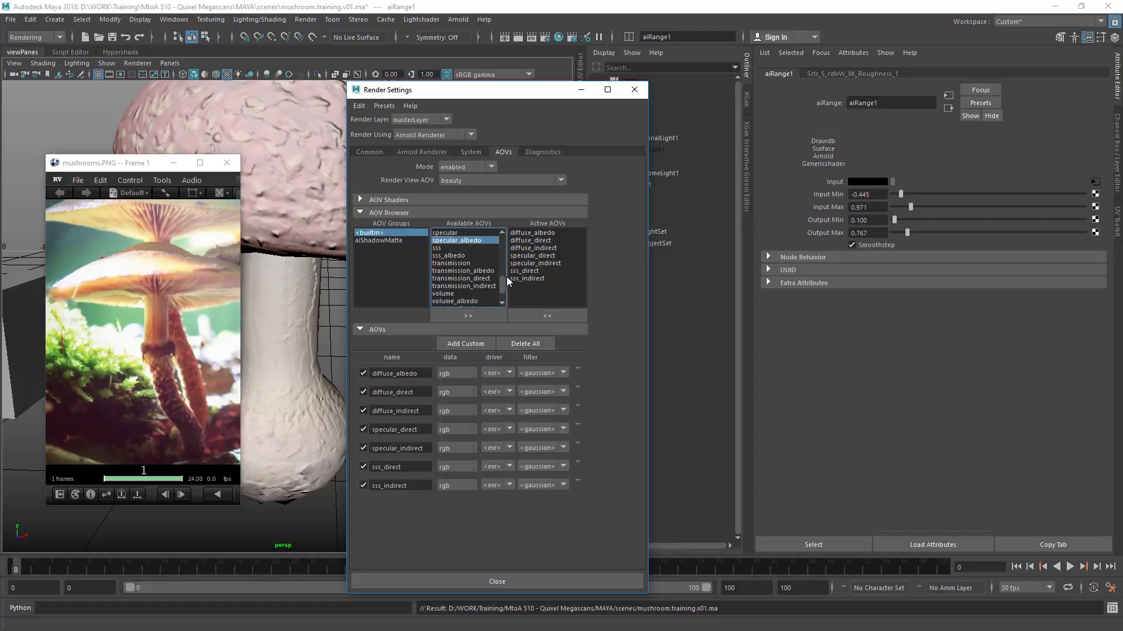
scroll(507, 278, up, 2)
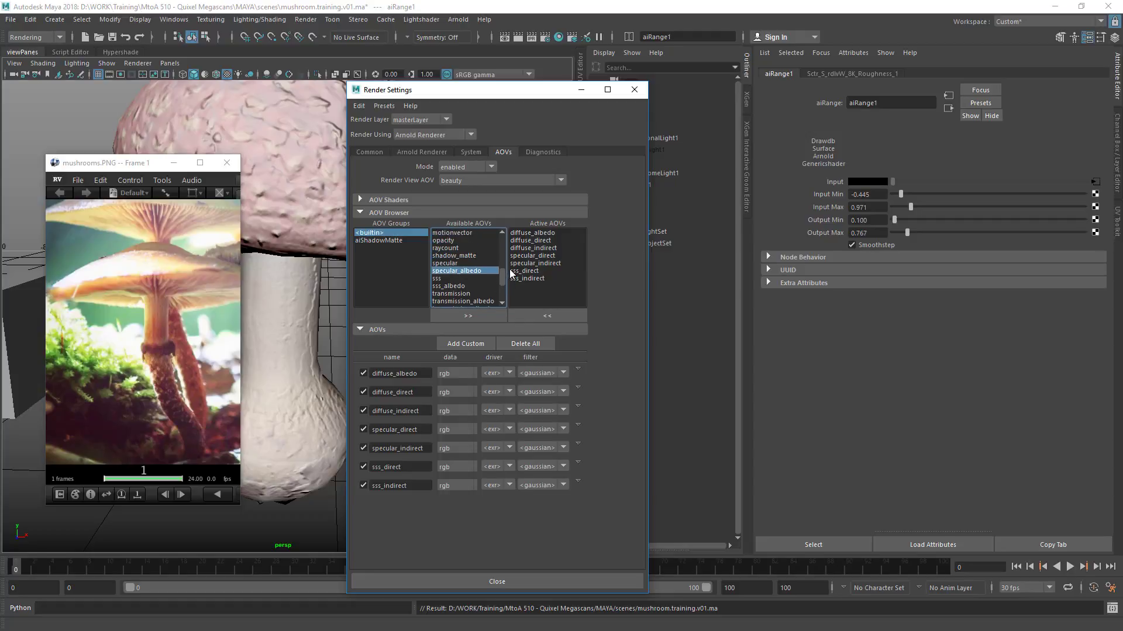
click(634, 89)
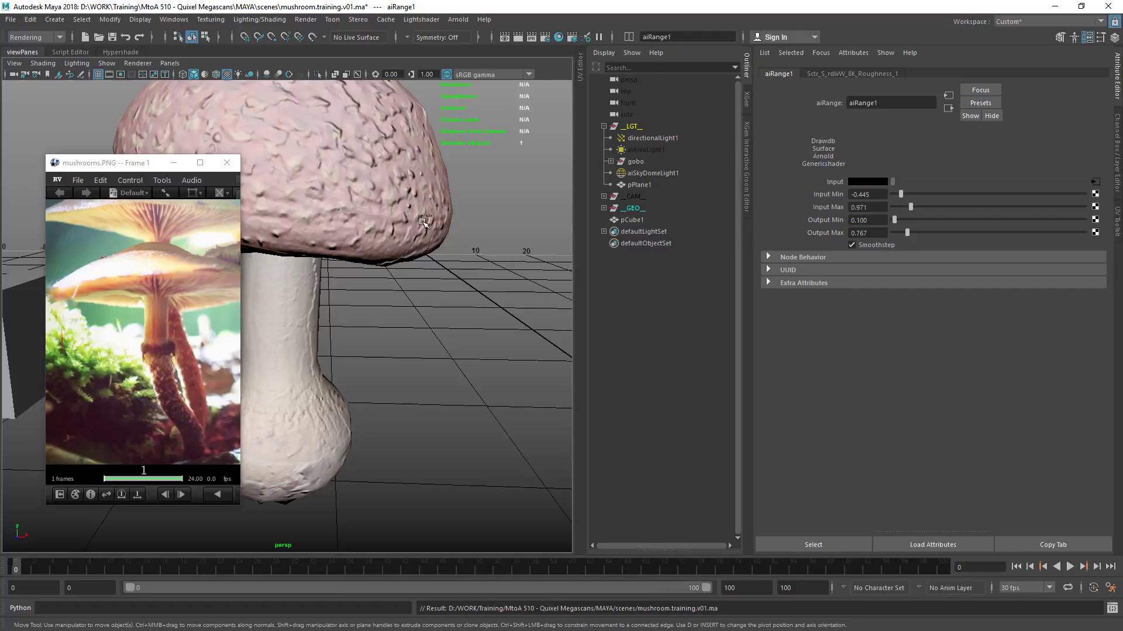
Step: Save the scene and open the Arnold RenderView to render the mushrooms in Beauty
click(460, 20)
click(465, 20)
key(ctrl+s)
click(458, 19)
click(470, 39)
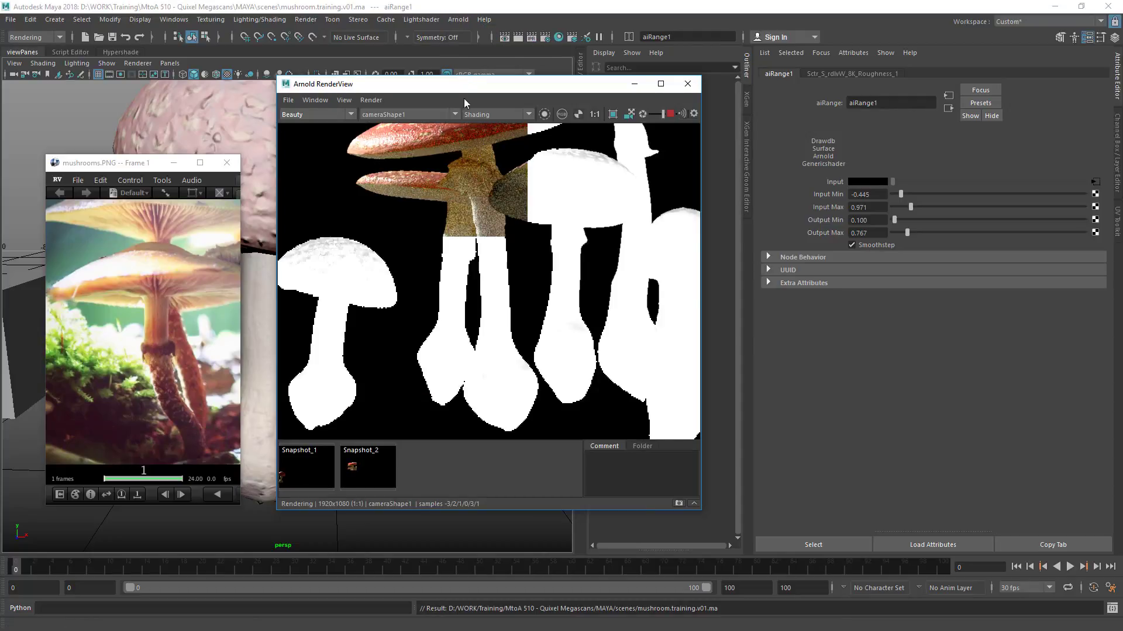
middle_drag(451, 196, 449, 244)
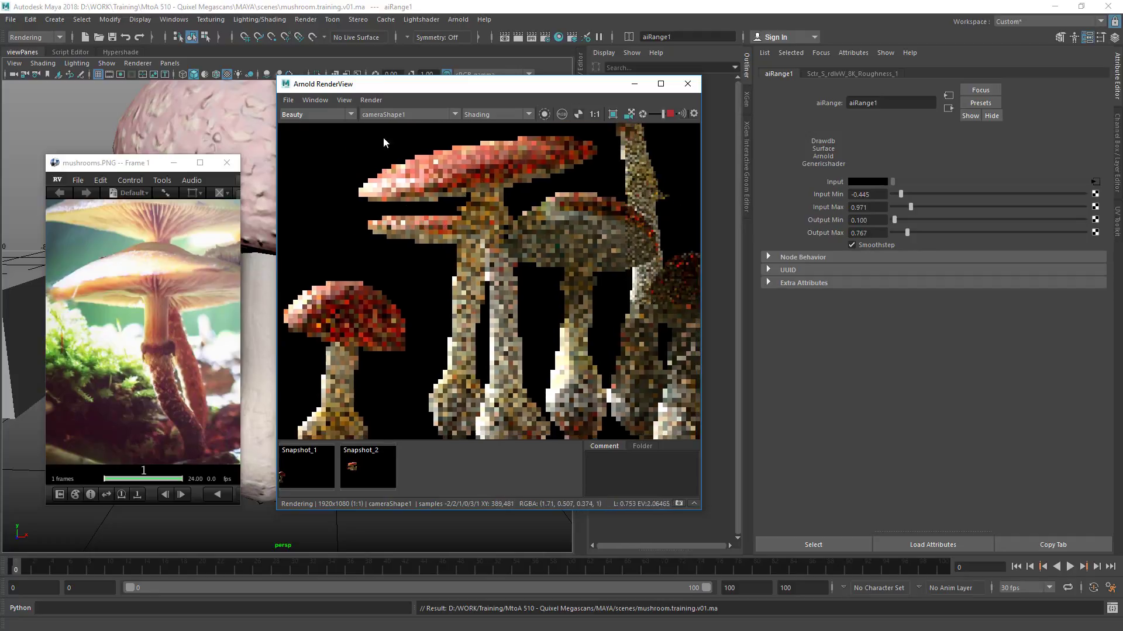
Step: Inspect the specular_direct and specular_indirect AOVs and crop the specular_direct render to the front edge of the large cap
click(314, 114)
click(305, 155)
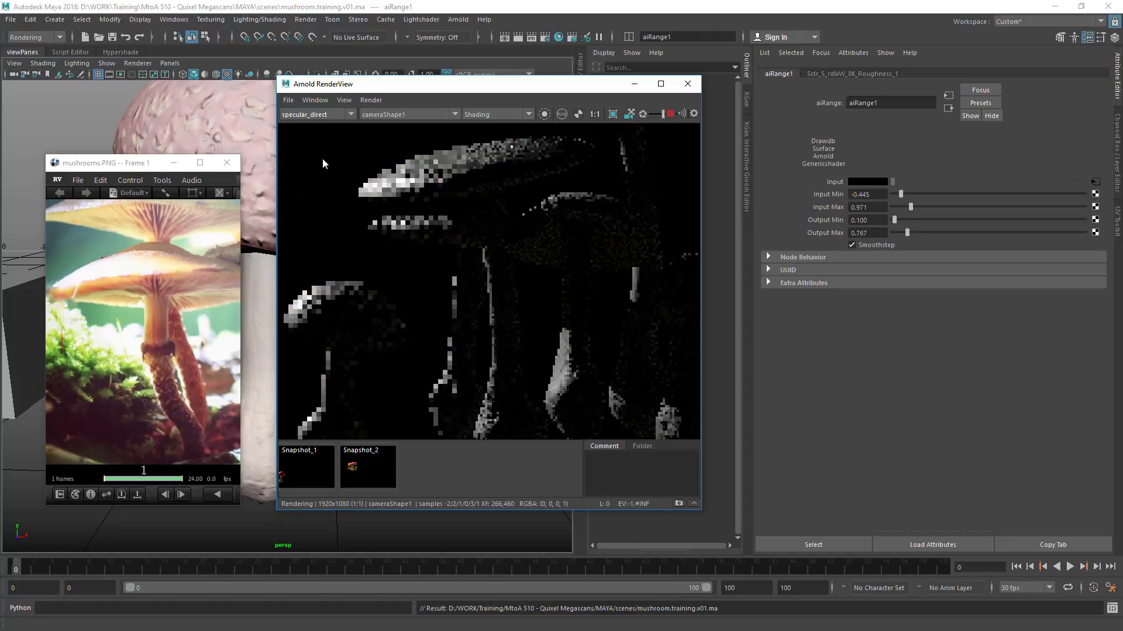
click(319, 115)
click(319, 163)
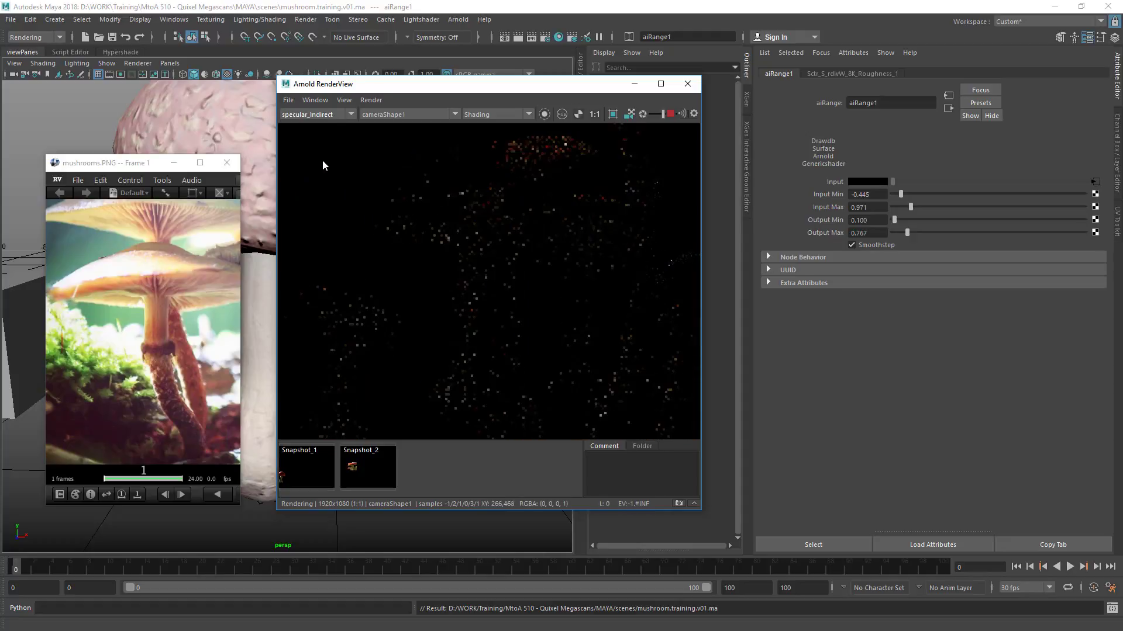
click(332, 113)
click(310, 154)
drag(471, 246, 524, 326)
drag(366, 144, 434, 217)
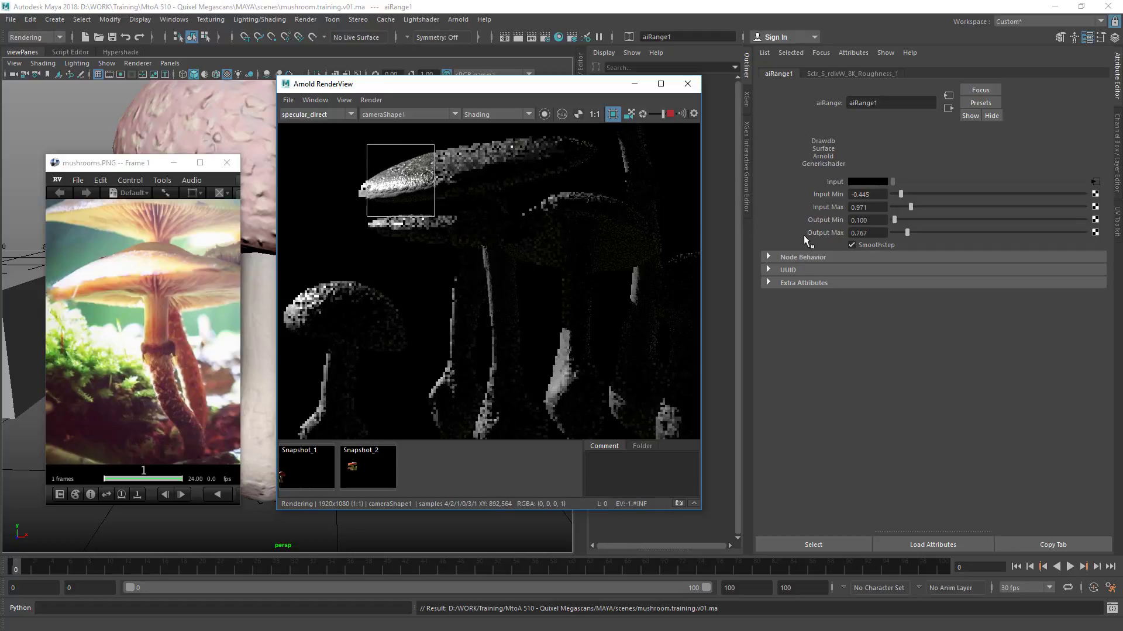
Step: Set aiRange1's Output Max to 0.245 and check the cropped stems in the specular_direct and Beauty views
drag(906, 233, 897, 233)
drag(404, 224, 523, 337)
middle_drag(503, 270, 452, 259)
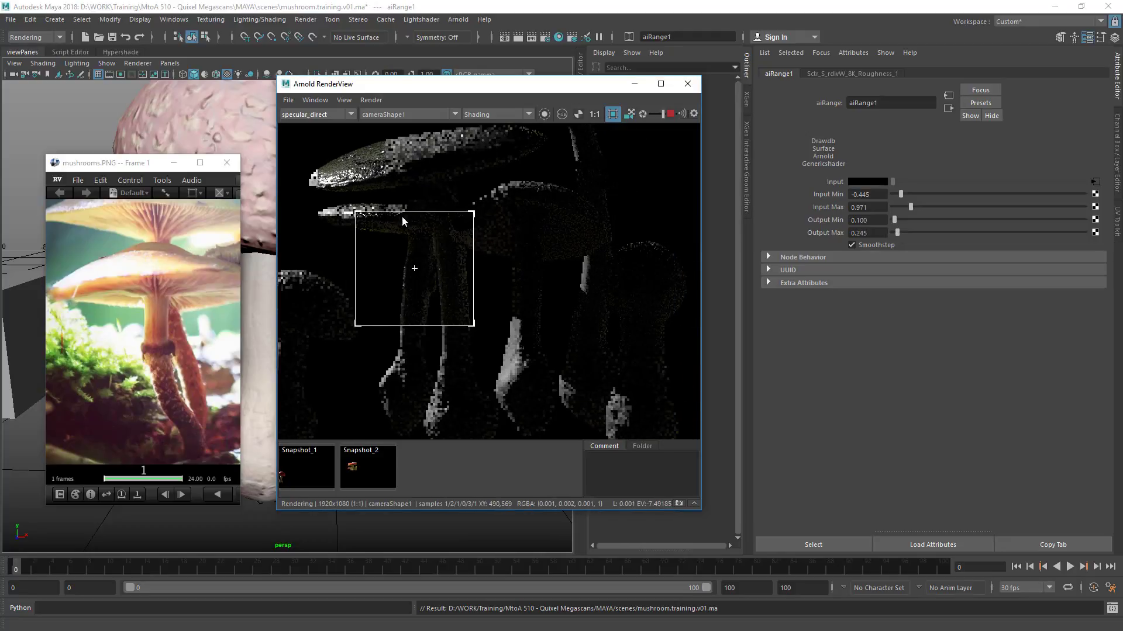
drag(403, 214, 487, 315)
click(339, 114)
click(344, 142)
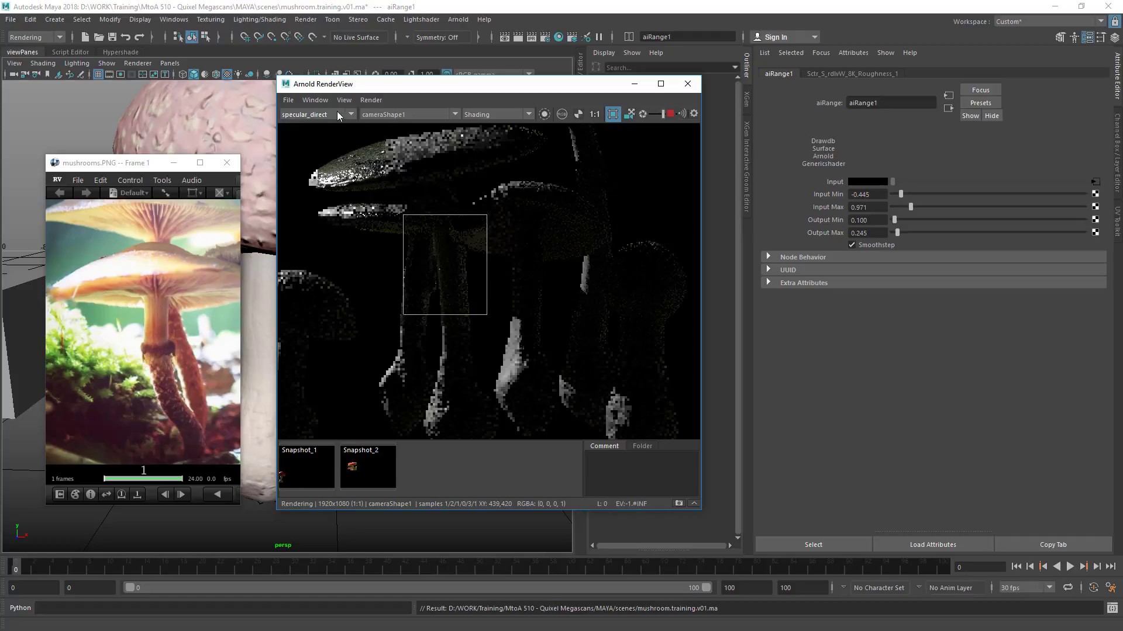
click(330, 115)
click(320, 127)
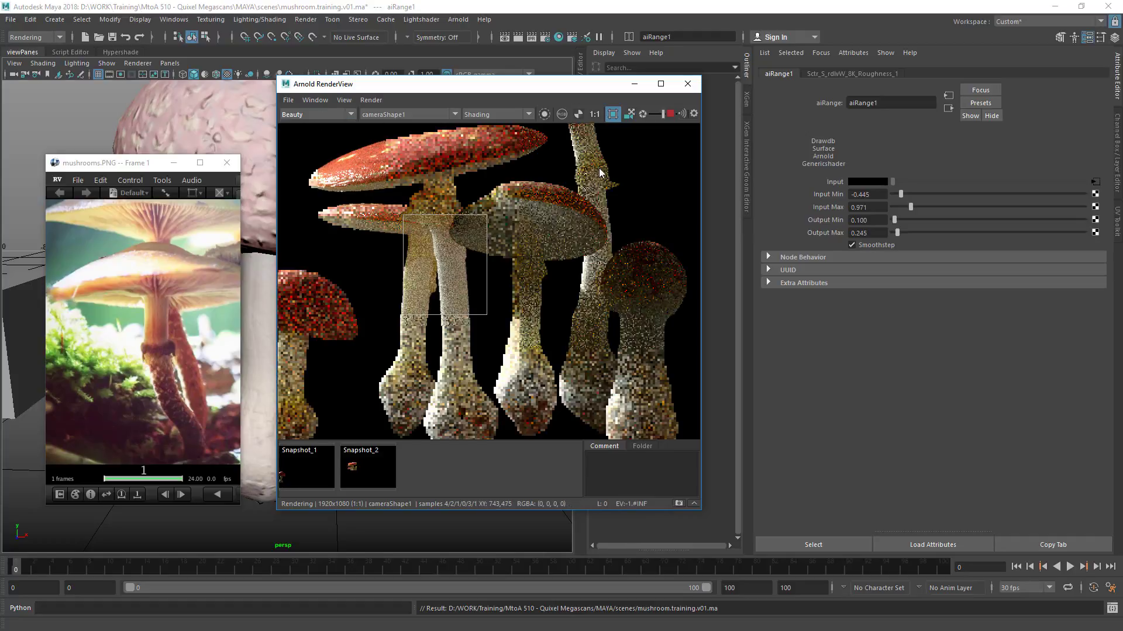
Step: Isolate aiRange1 in a crop around the large cap and stems and set its Output Max to 0.415
click(814, 548)
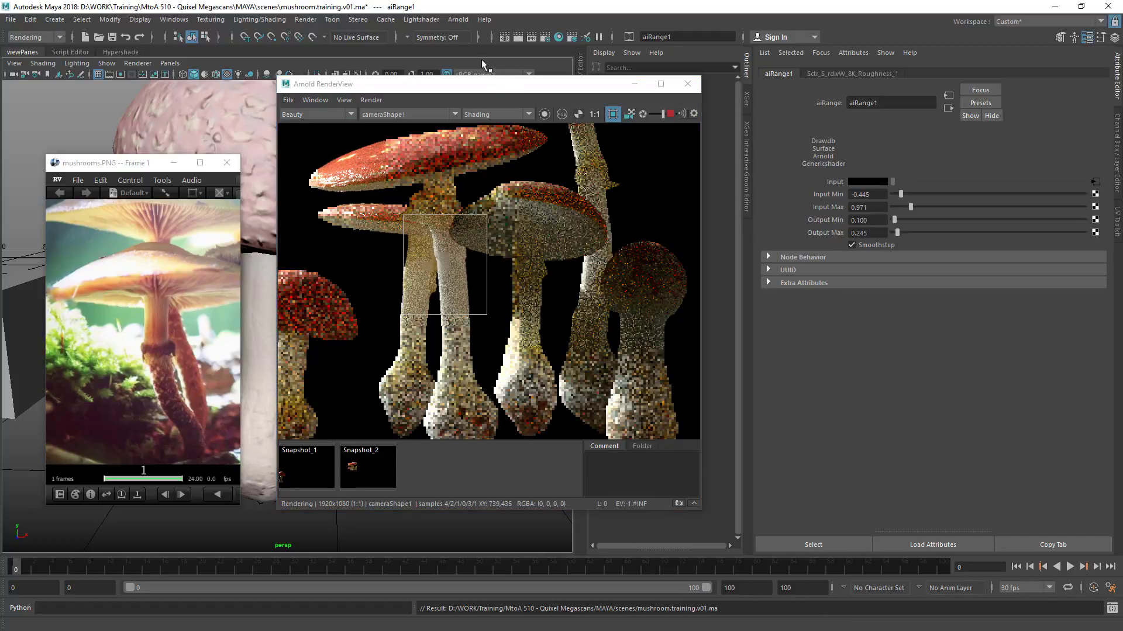
click(544, 115)
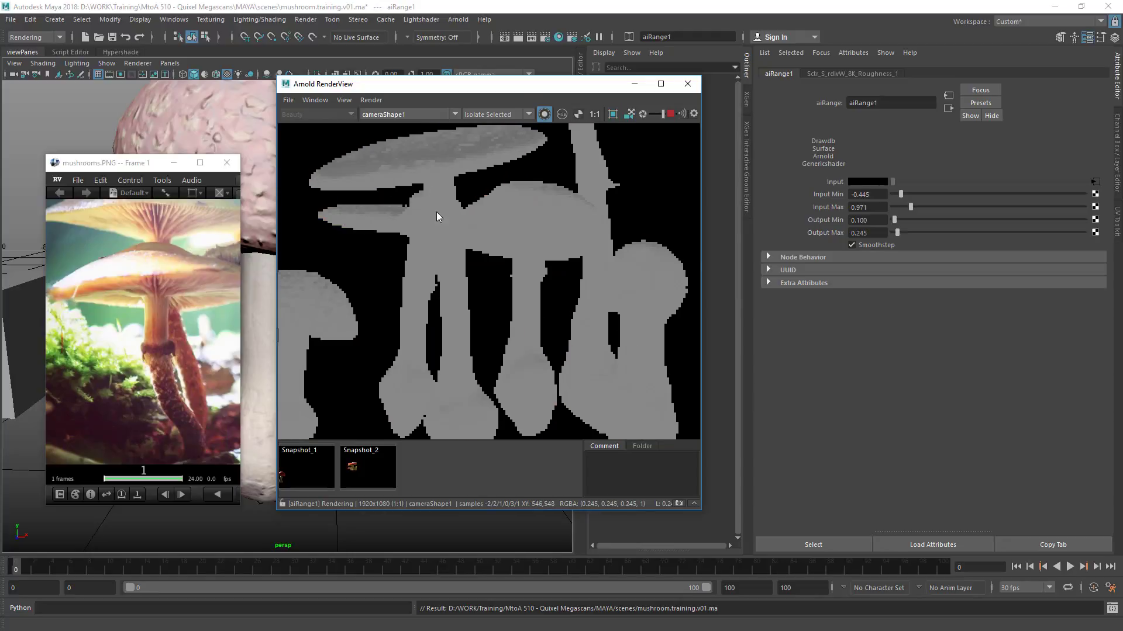
ctrl+drag(349, 136, 506, 348)
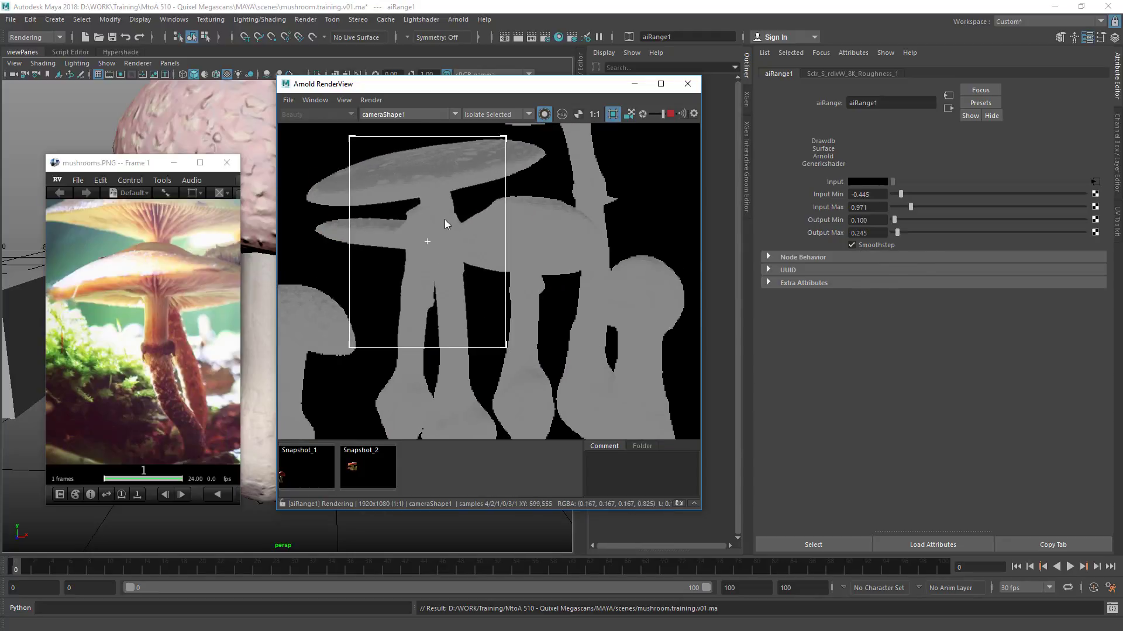
double_click(871, 233)
text(0.425)
key(Return)
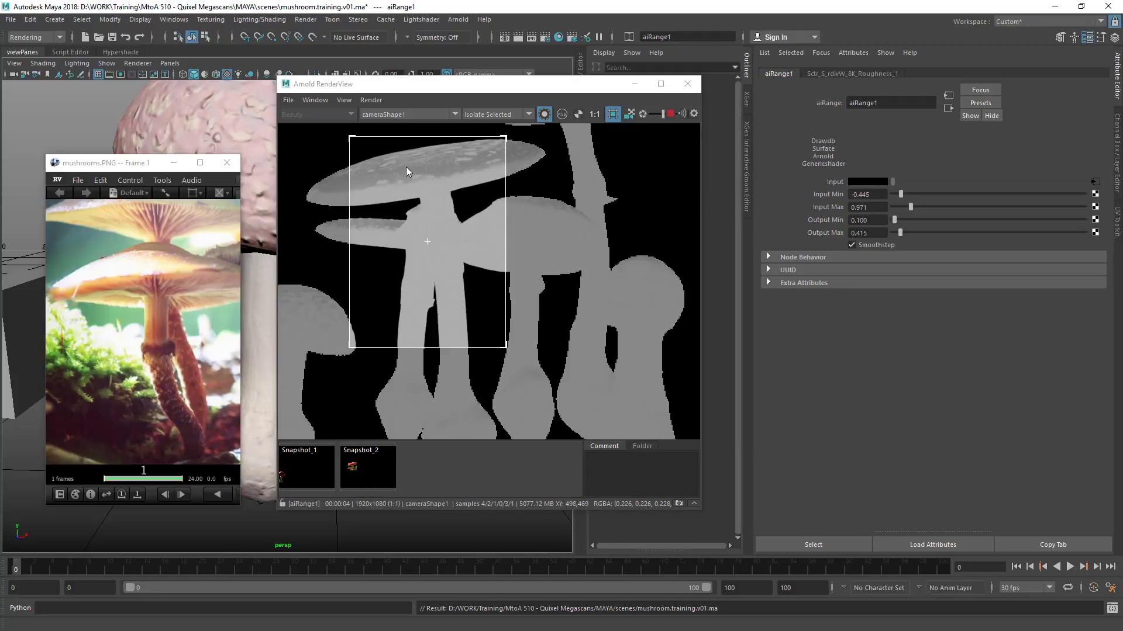
Step: Turn off isolation, crop the beauty render to the large cap and set aiRange1's Input Min to -1.575
click(547, 116)
middle_drag(400, 213, 430, 214)
drag(337, 148, 459, 214)
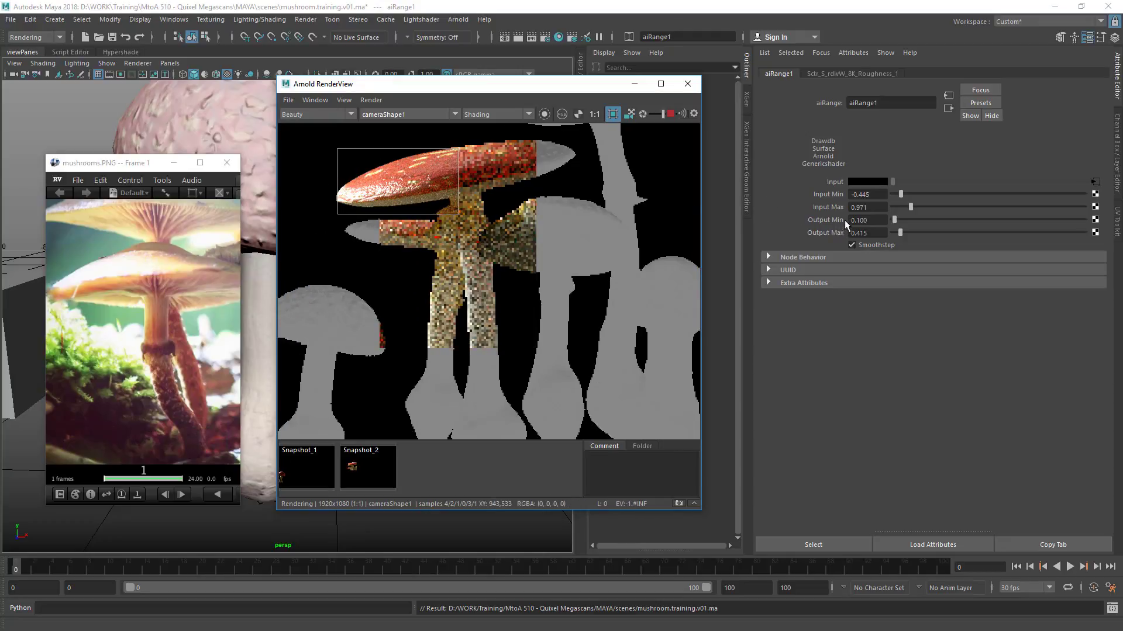
ctrl+drag(860, 195, 839, 189)
Step: Isolate aiRange1 to set its Output Max to 0.635 and return the render view to Shading mode
click(543, 113)
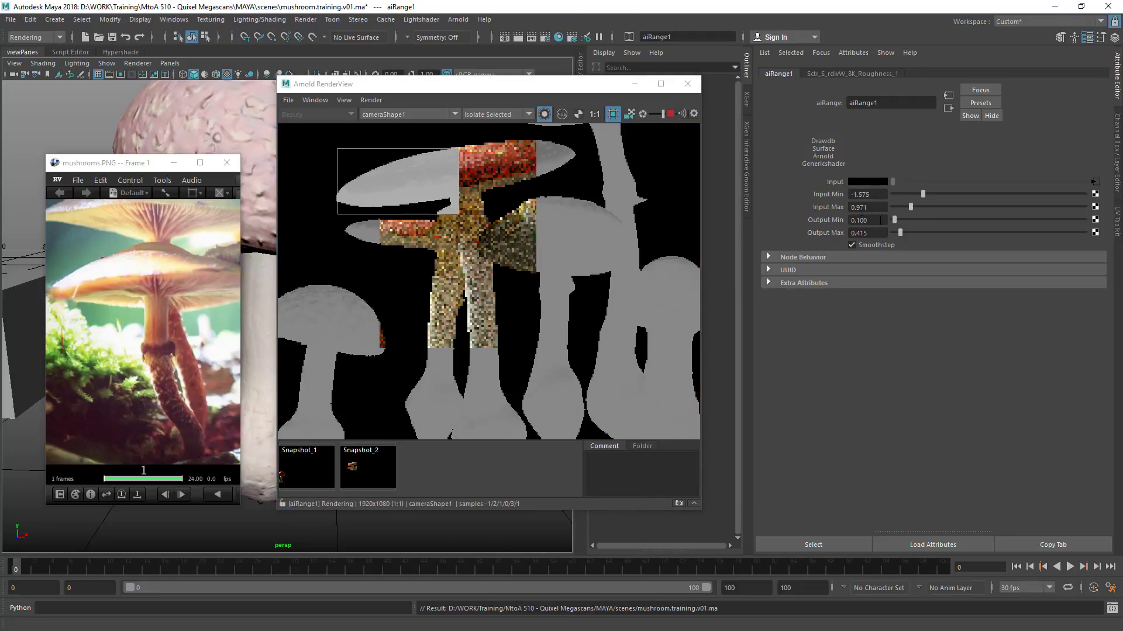
ctrl+drag(880, 233, 893, 233)
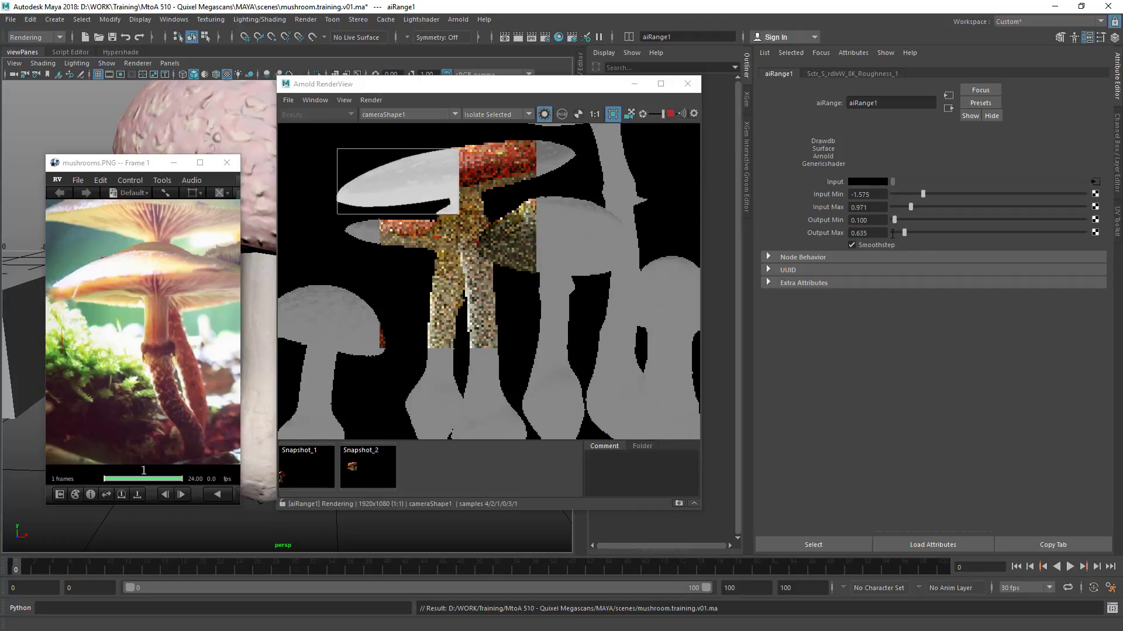
click(492, 114)
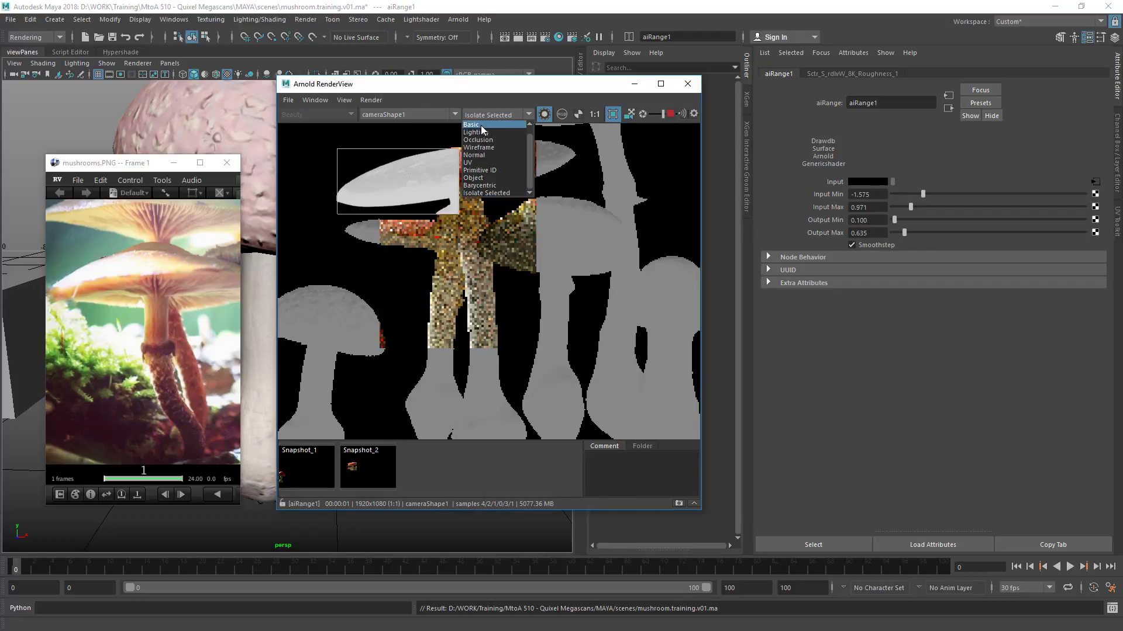
scroll(483, 130, up, 1)
click(485, 127)
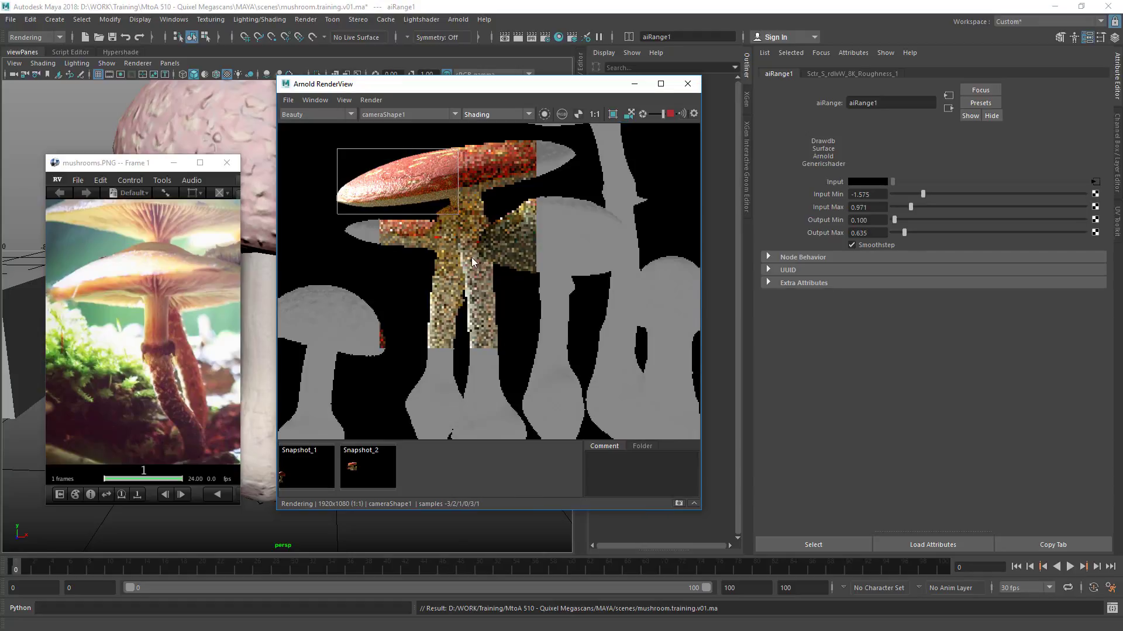
Step: Check the specular highlights in beauty crops of the small mushroom's cap and the large cap's front edge
mouse_move(532, 171)
middle_down()
mouse_move(350, 308)
mouse_move(571, 266)
mouse_move(652, 186)
middle_up()
shift+drag(355, 247, 463, 332)
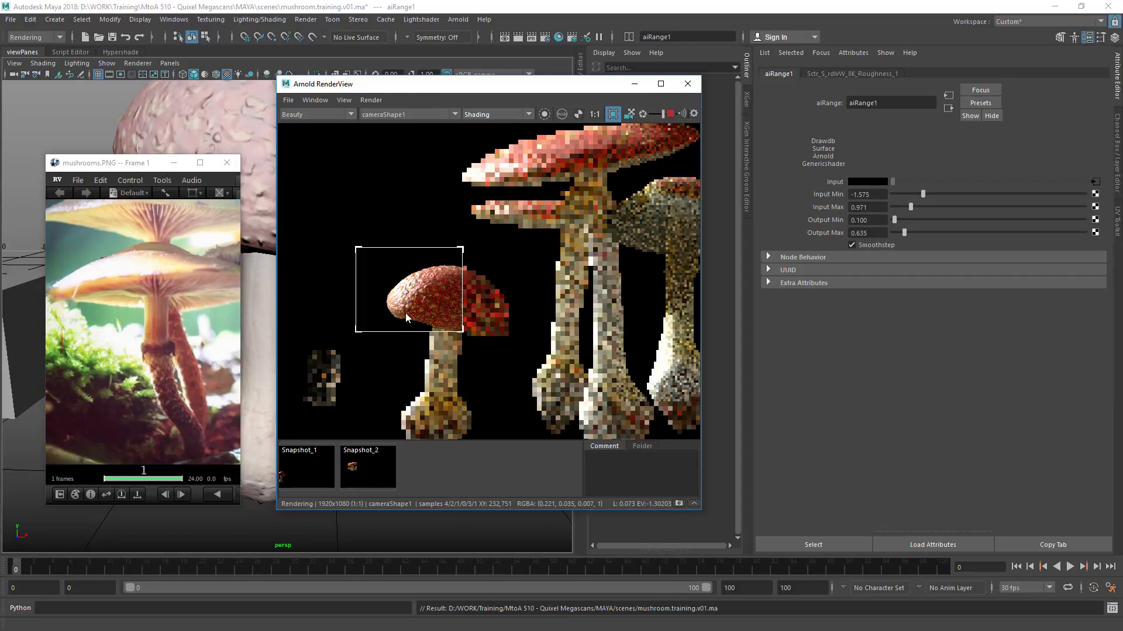
middle_drag(478, 255, 393, 289)
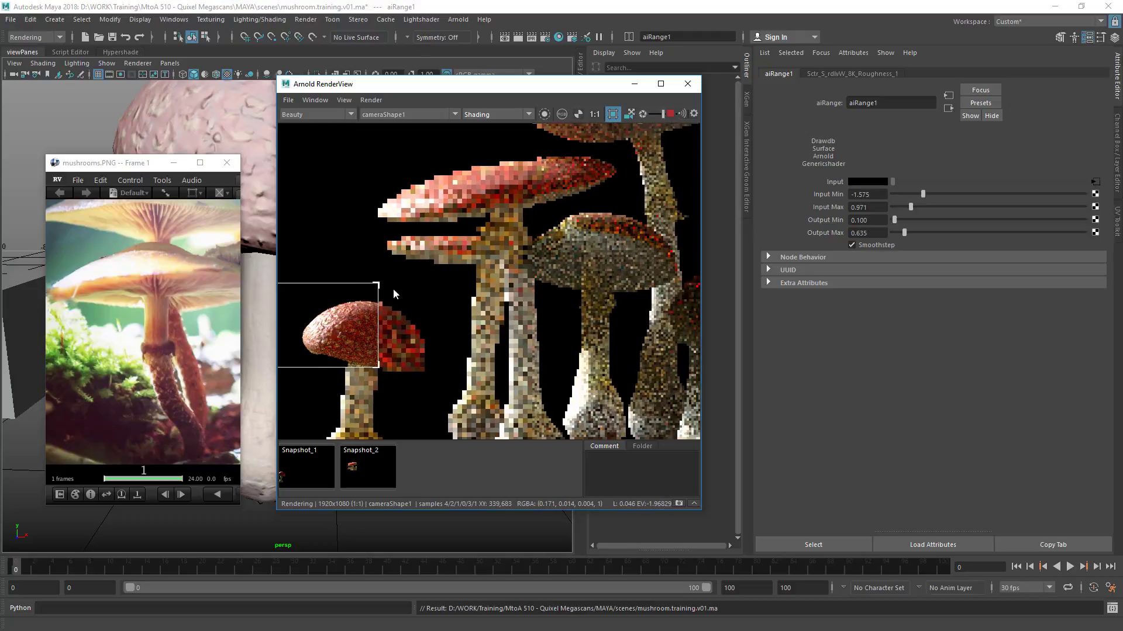
drag(368, 152, 469, 230)
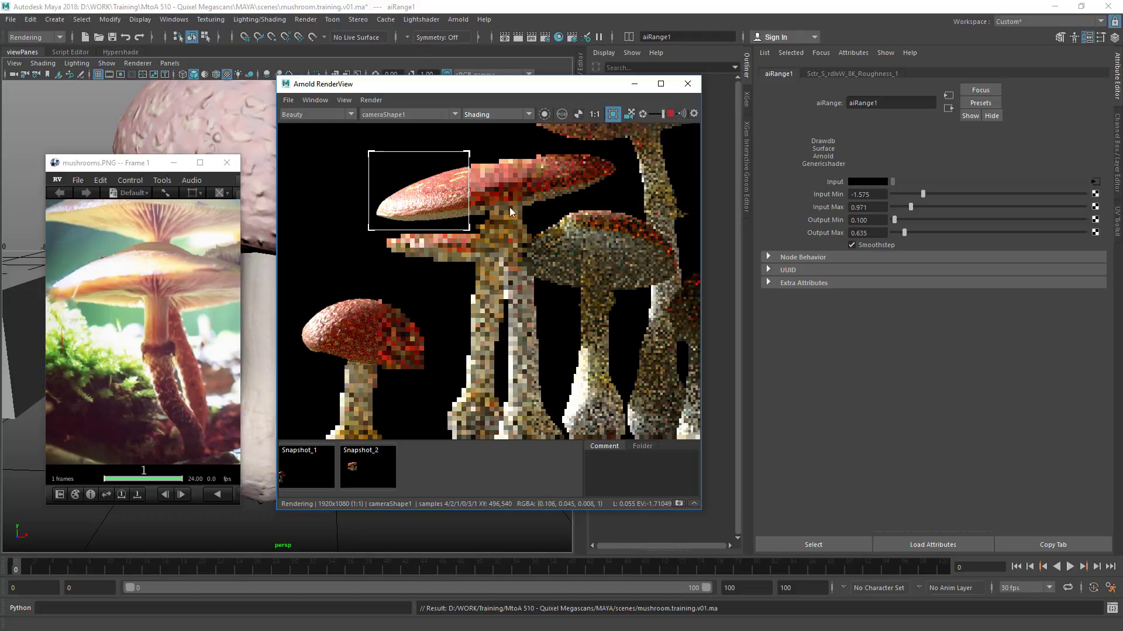
drag(365, 90, 368, 90)
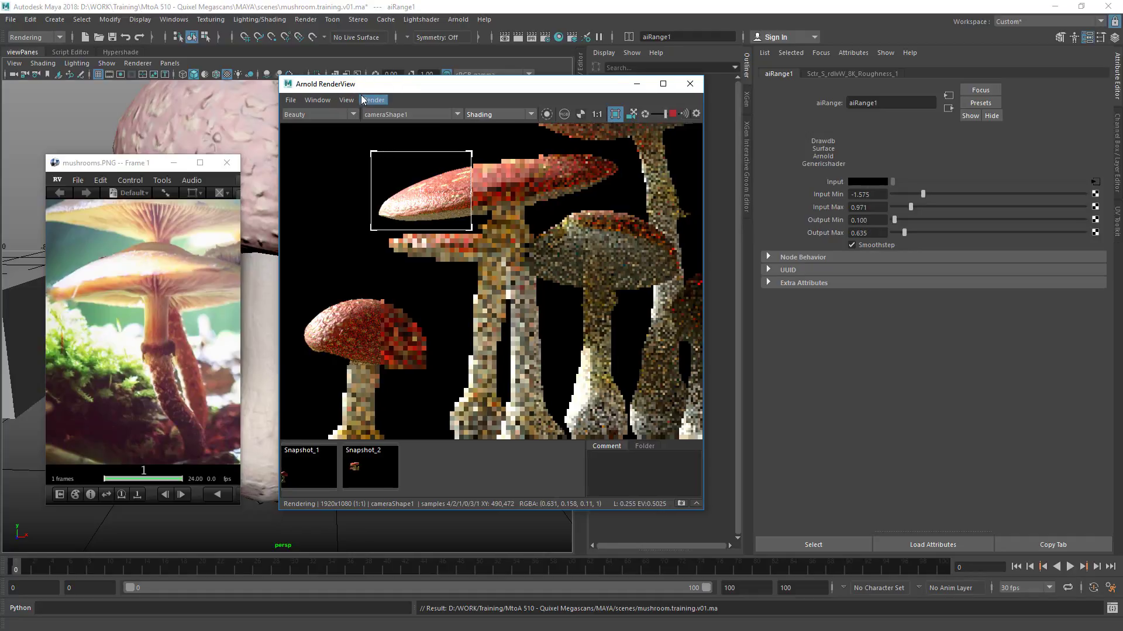
Step: Turn off the crop region and frame the whole image to render all the mushrooms
click(112, 37)
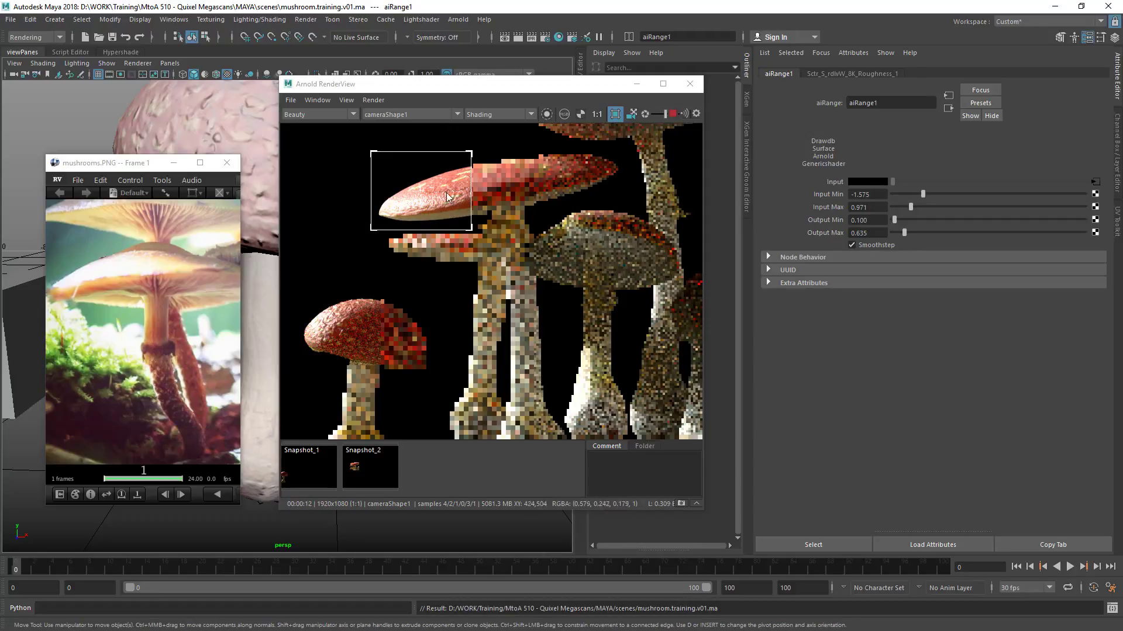
middle_drag(494, 239, 463, 234)
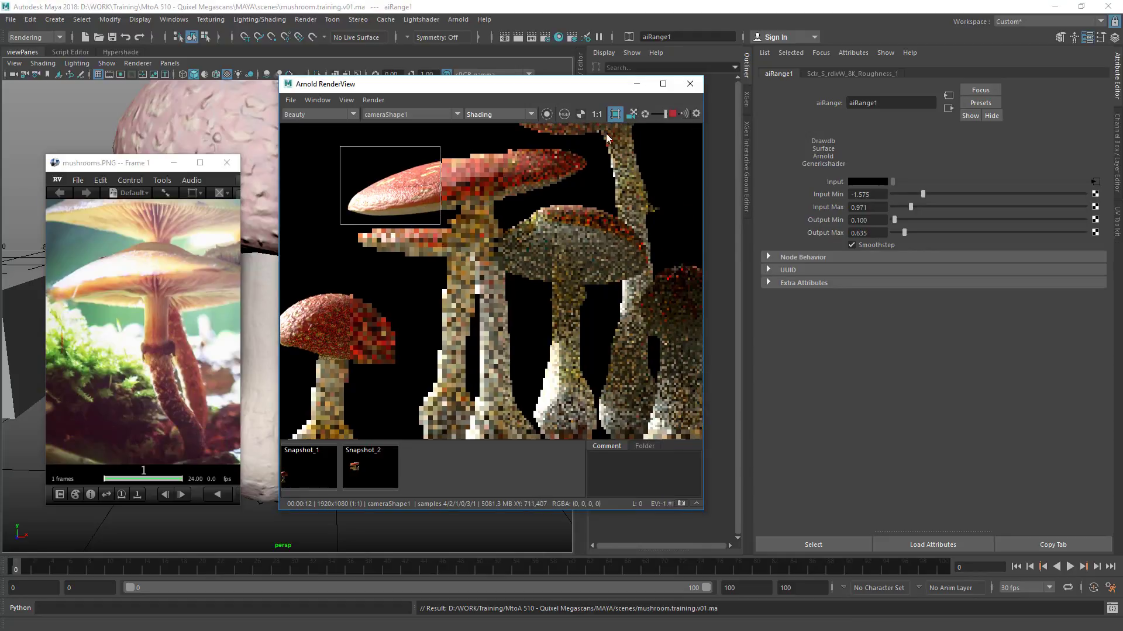
click(615, 114)
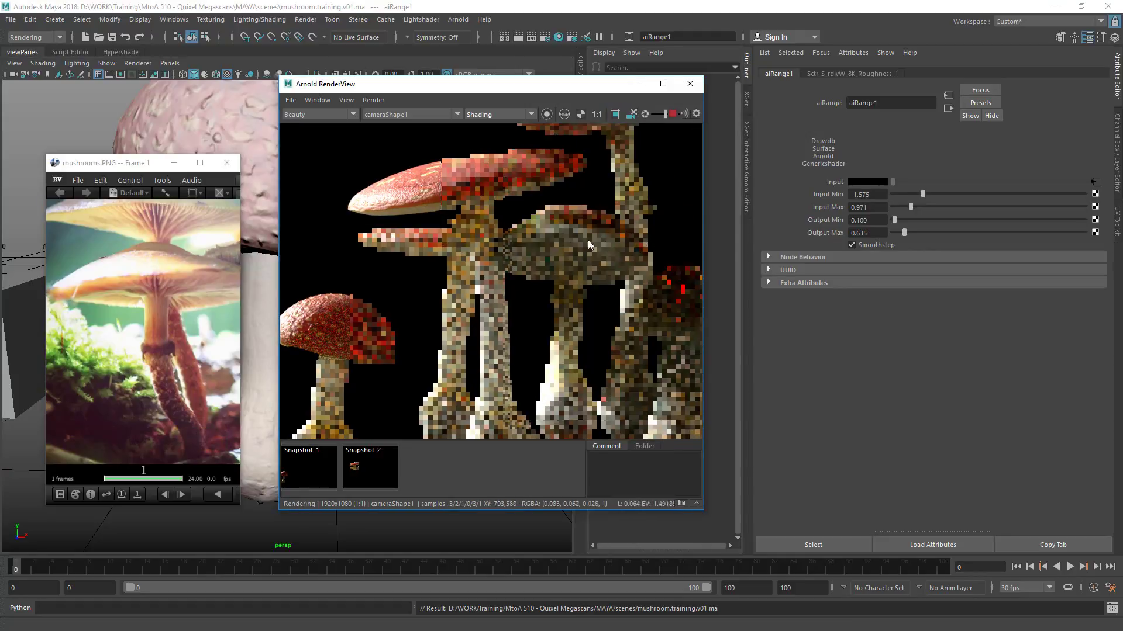
key(f)
click(346, 100)
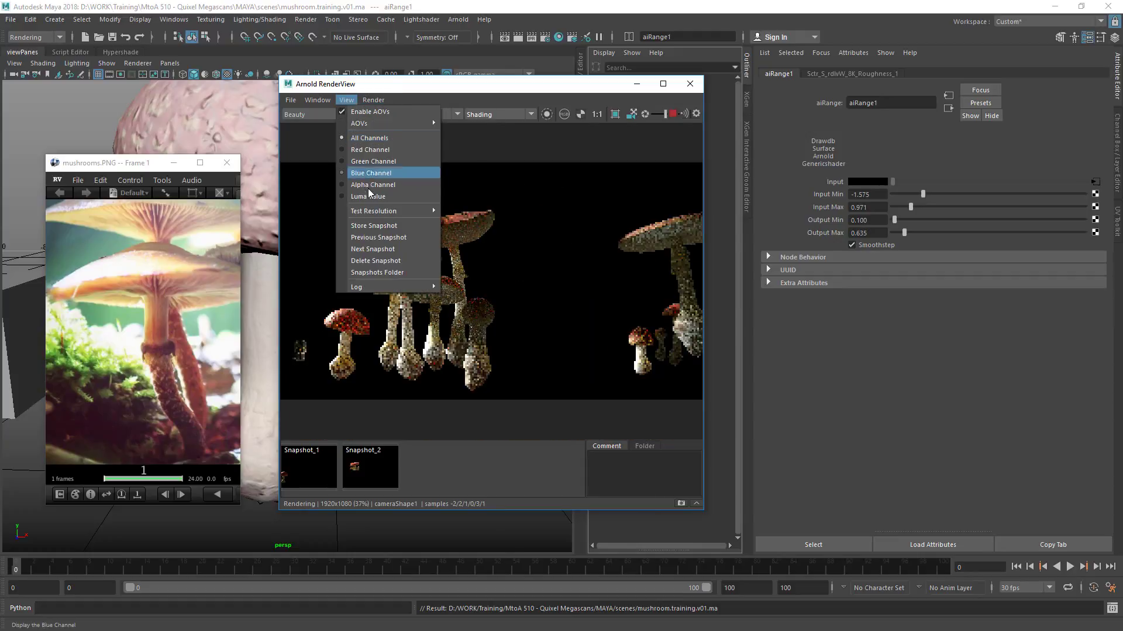
click(541, 94)
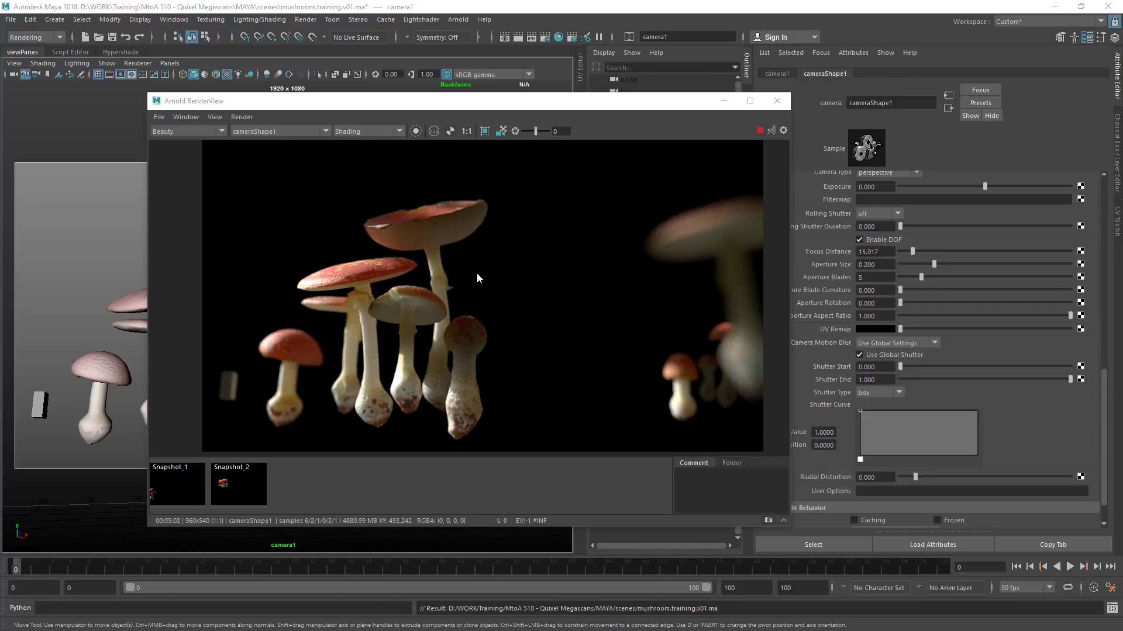
Step: Examine the finished depth-of-field beauty render up close and at 1:1 scale
scroll(477, 274, up, 4)
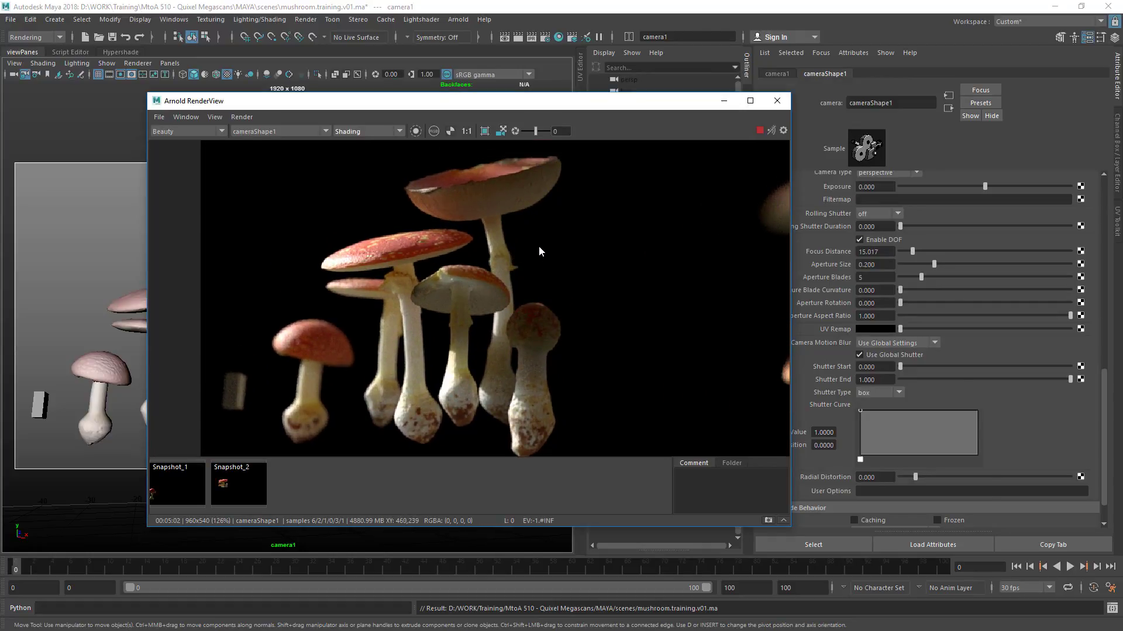
click(468, 132)
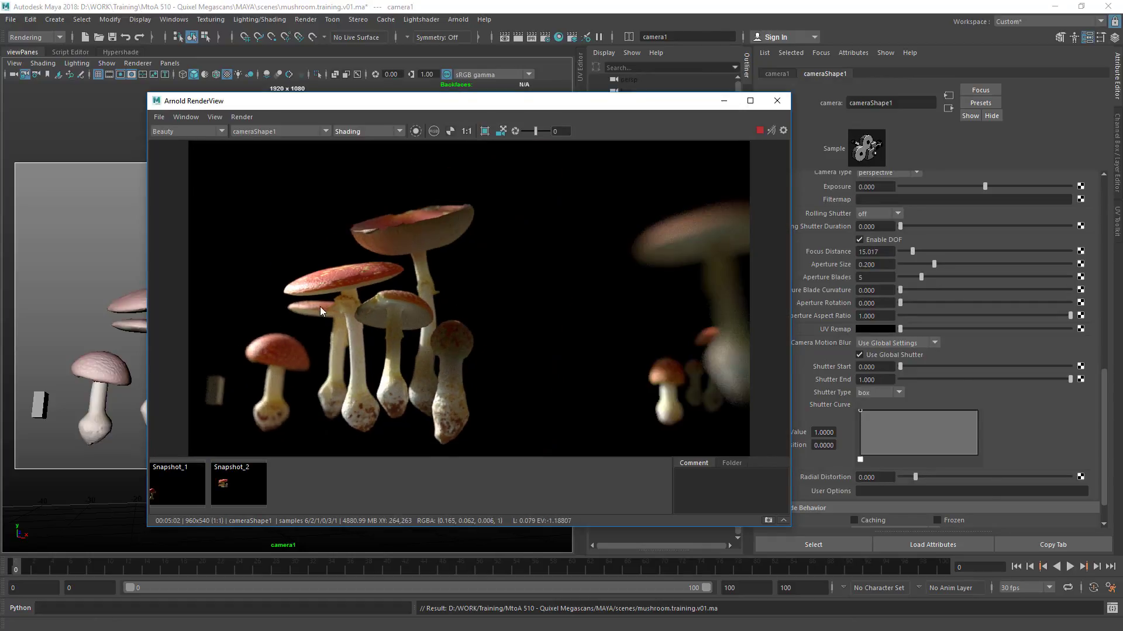
middle_drag(333, 304, 346, 303)
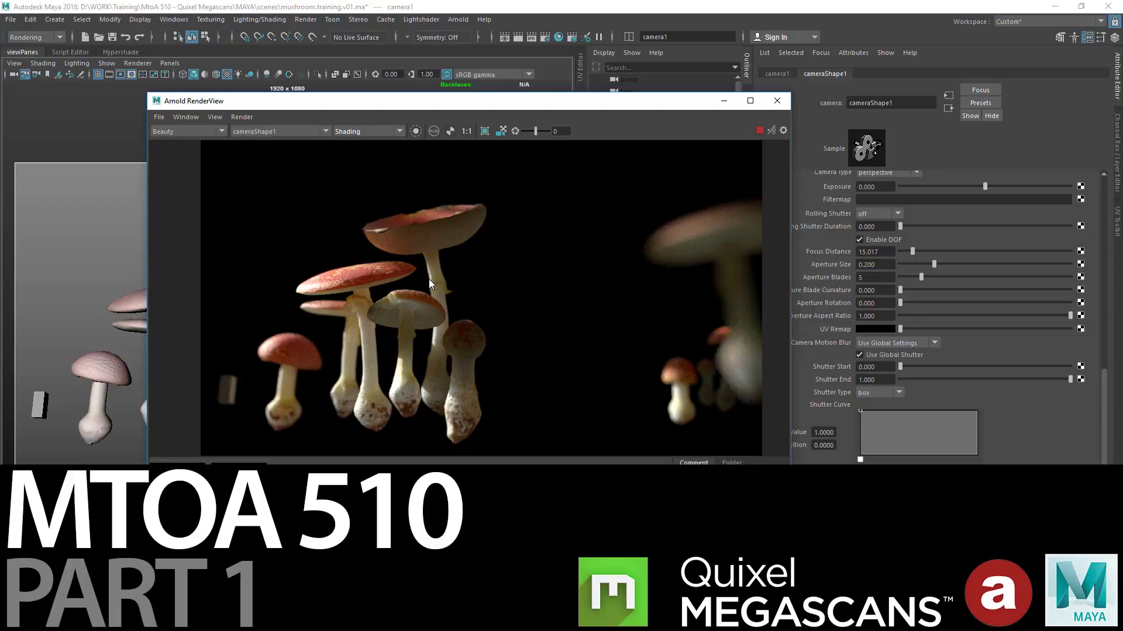
middle_drag(472, 257, 458, 268)
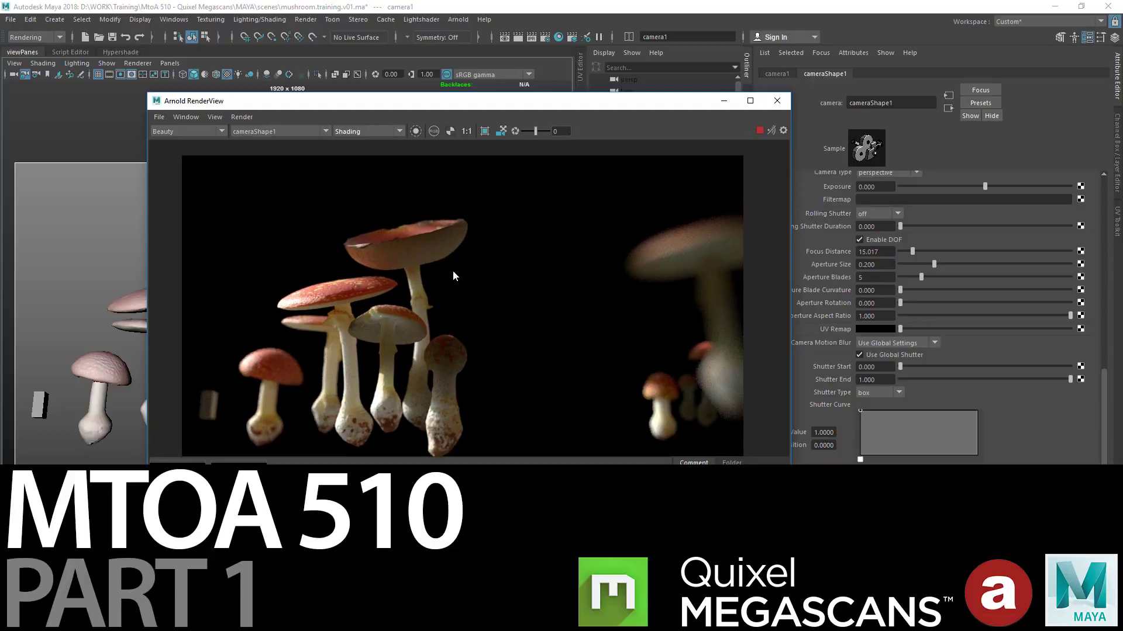